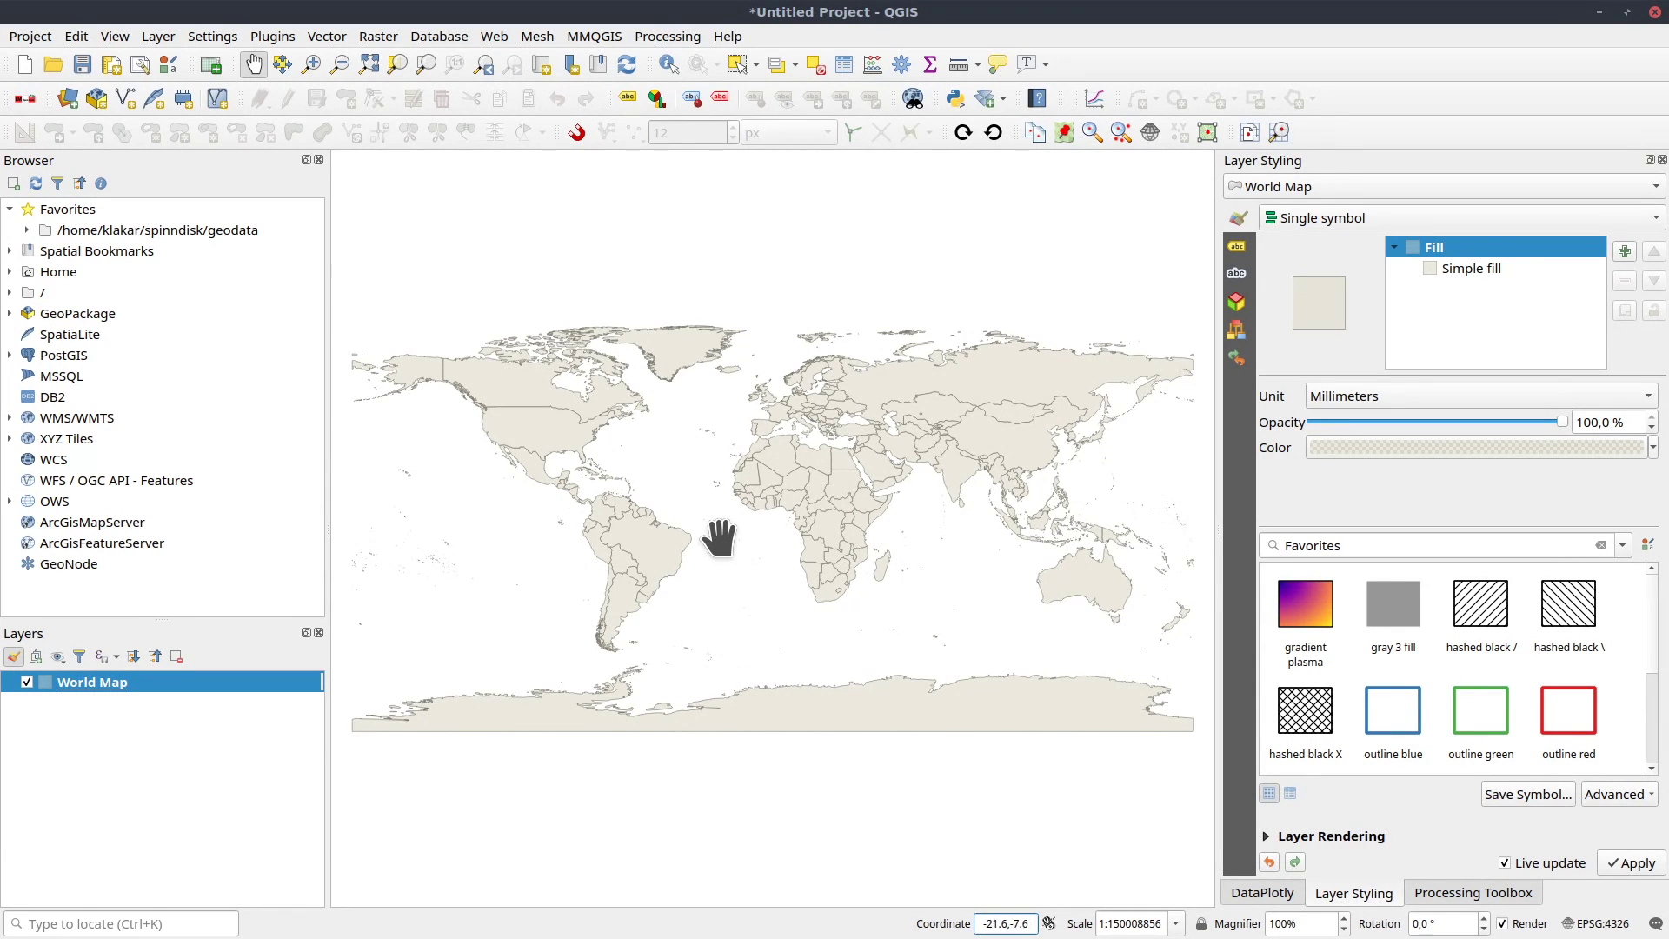
# Create testpackage.gpkg in slask/gpkg_testing as the new GeoPackage layer's database, fixing the 'tespackage' typo.
pyautogui.click(95, 101)
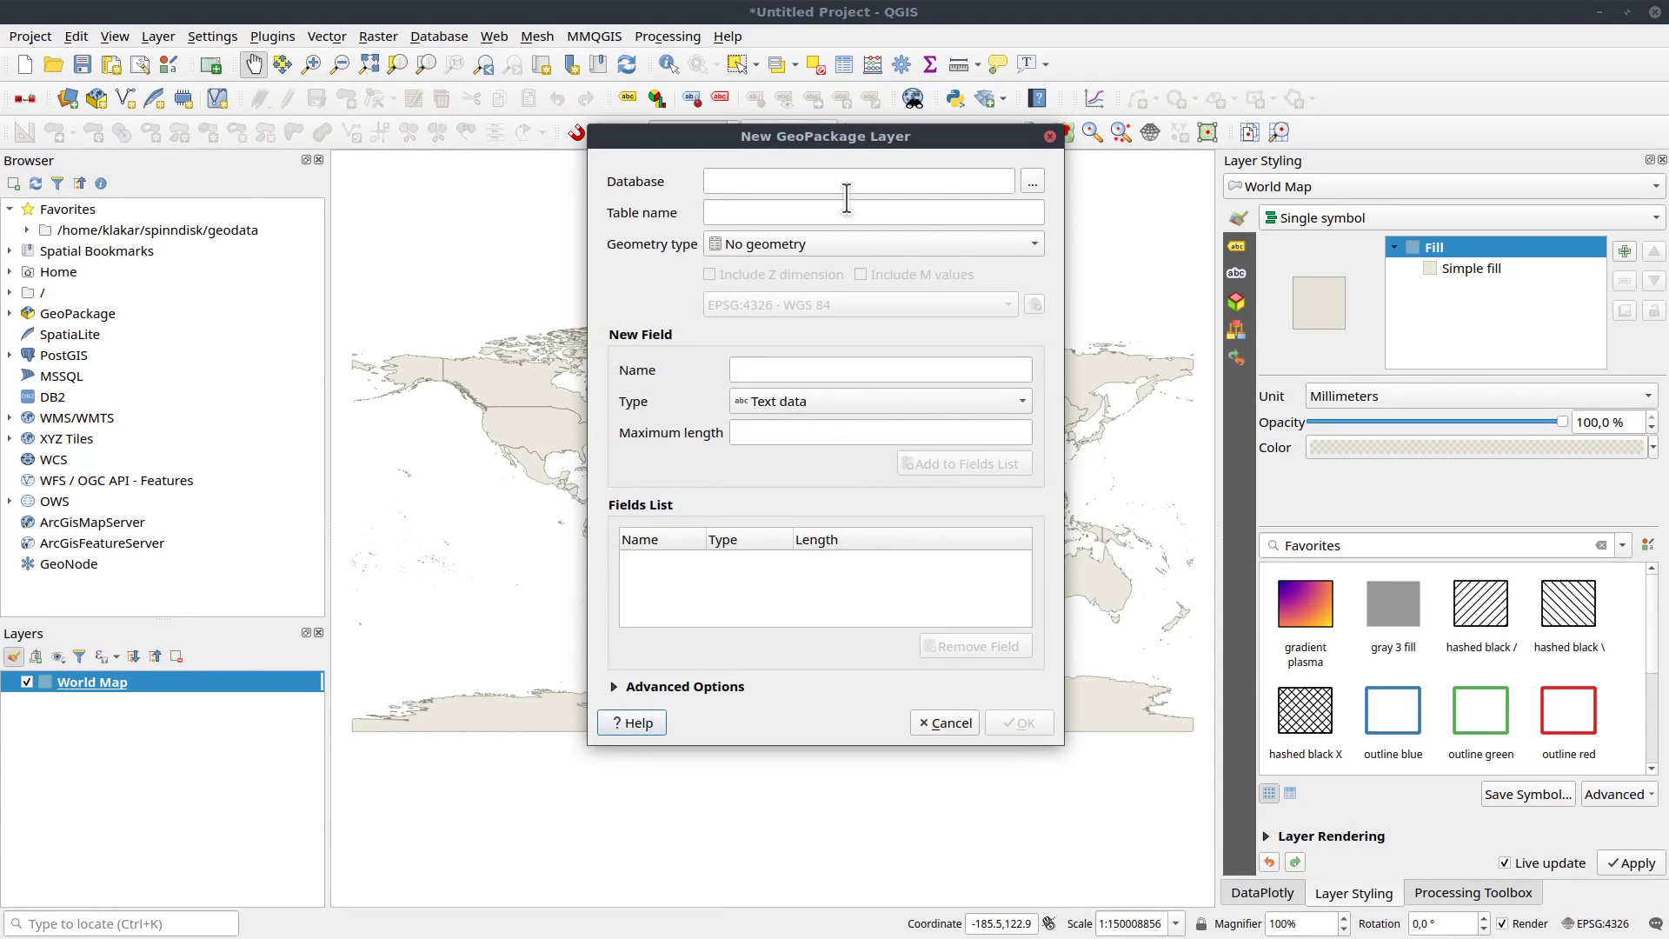
pyautogui.click(1033, 186)
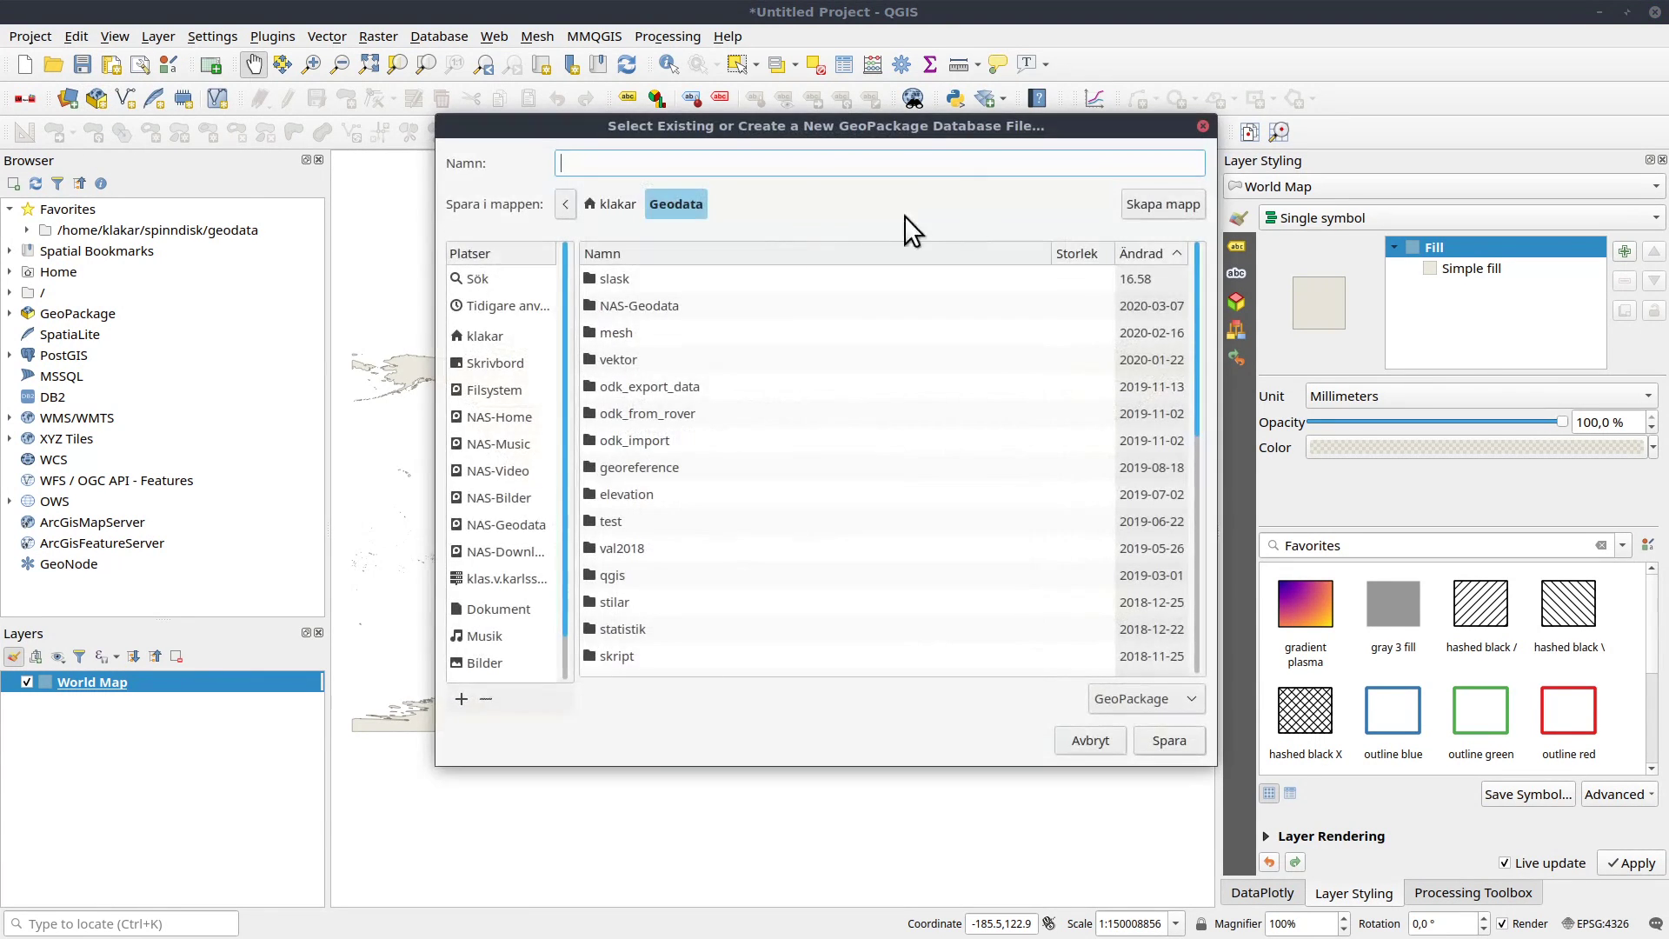
pyautogui.doubleClick(612, 279)
pyautogui.doubleClick(614, 280)
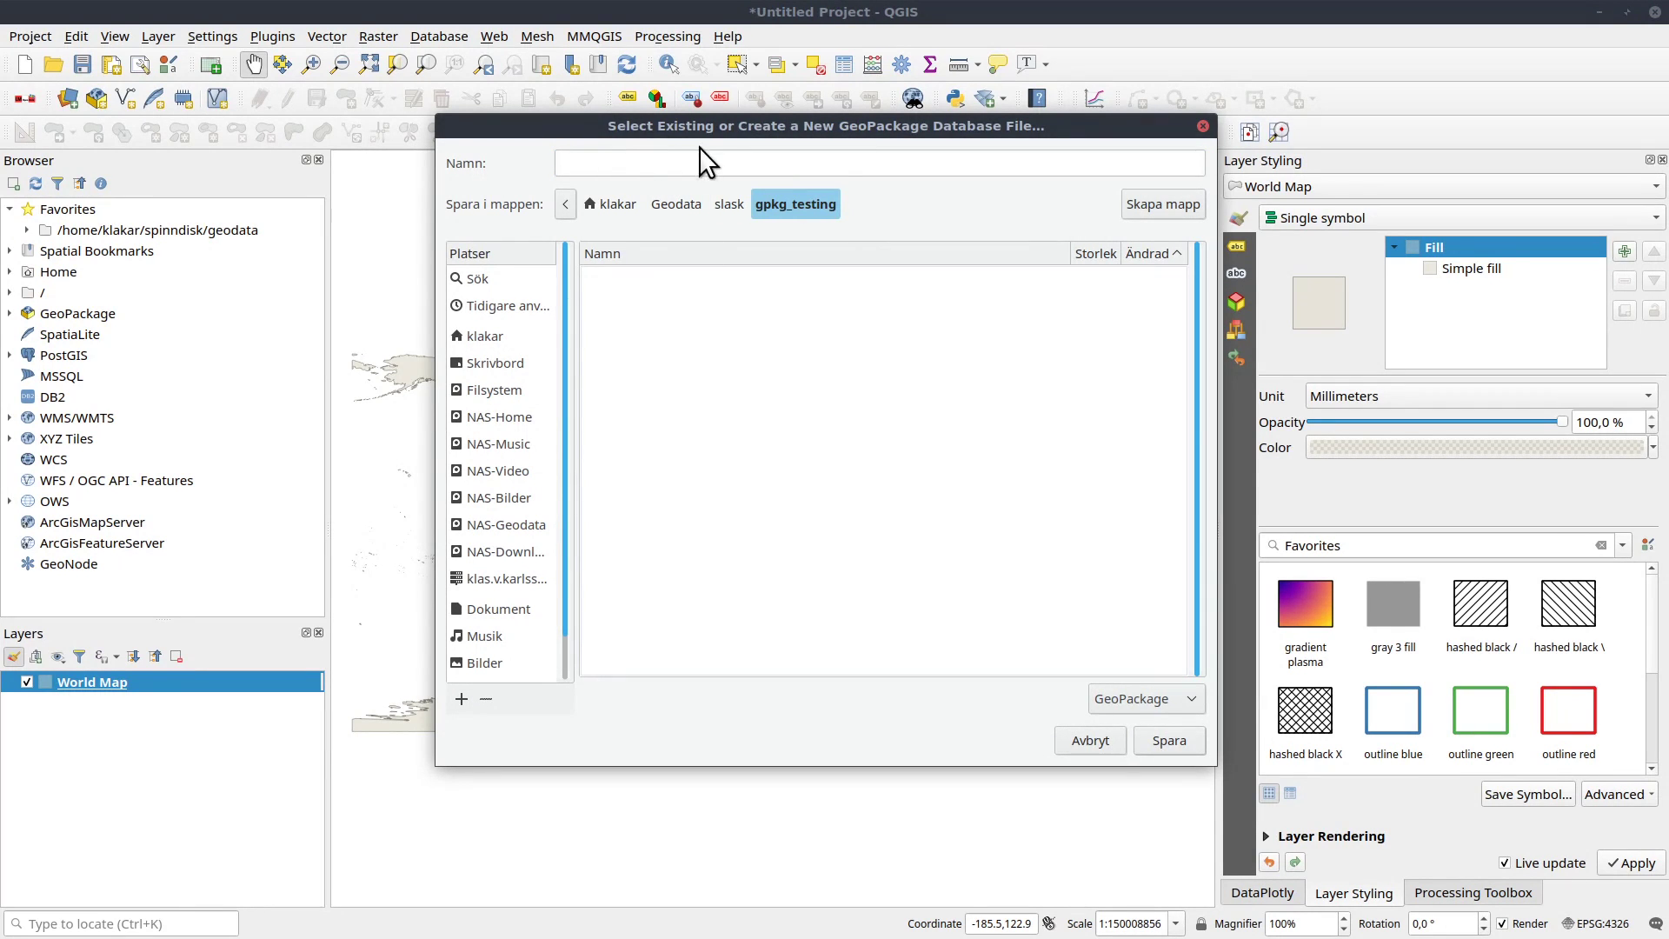
pyautogui.click(696, 169)
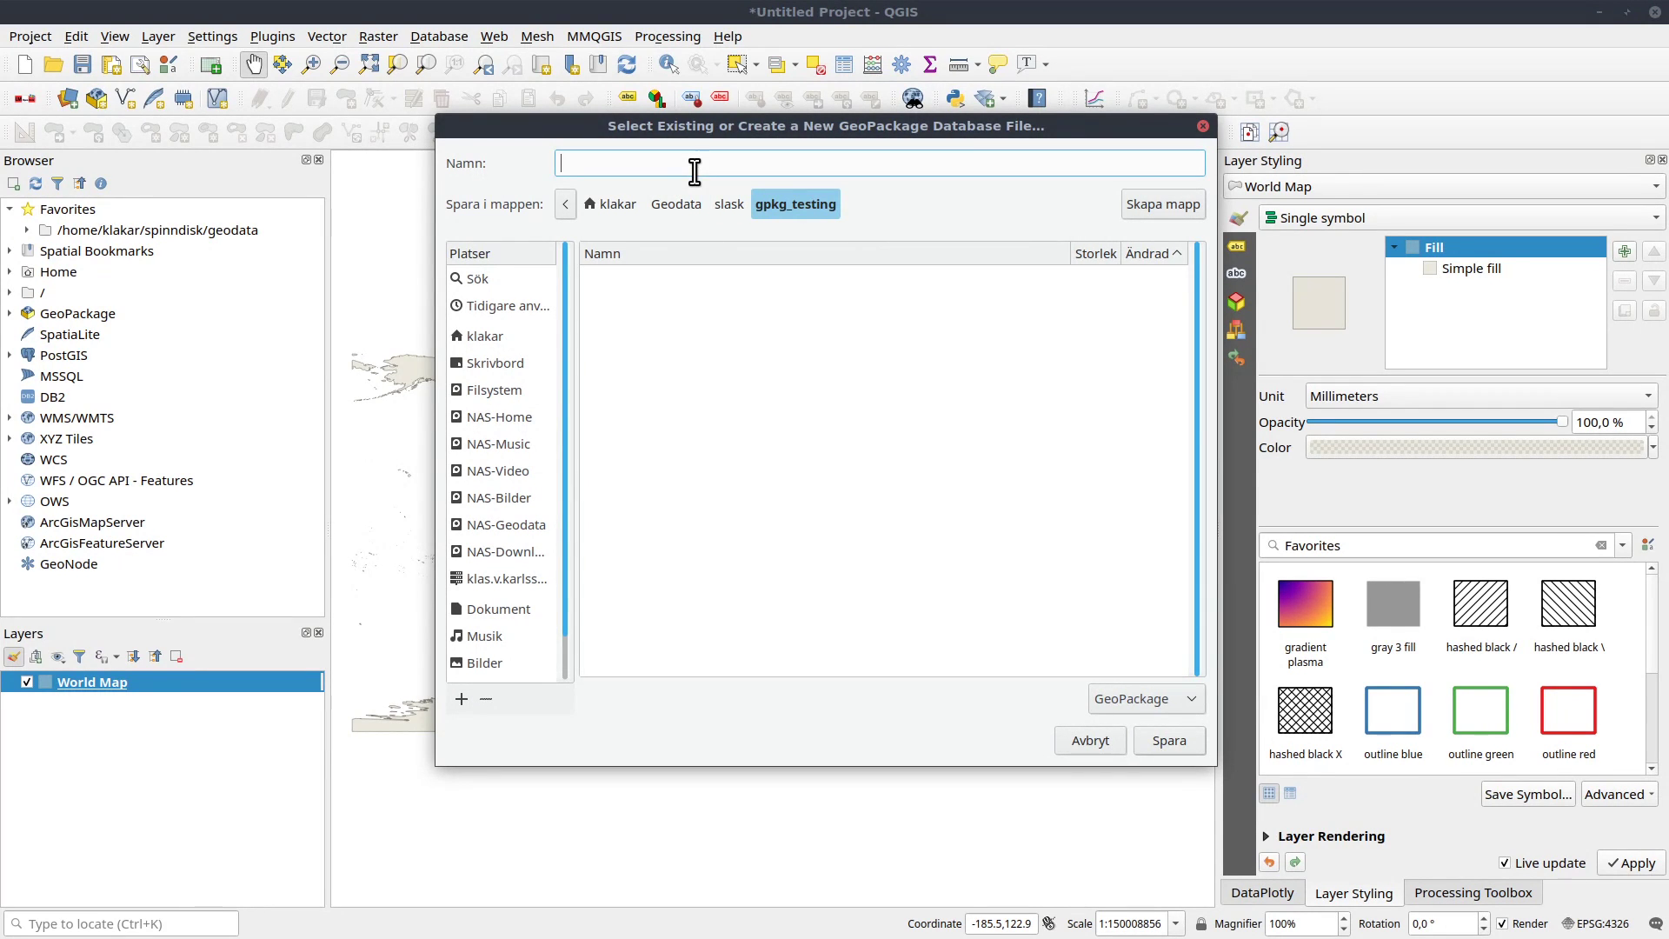
pyautogui.write('tespackage')
pyautogui.press('Tab')
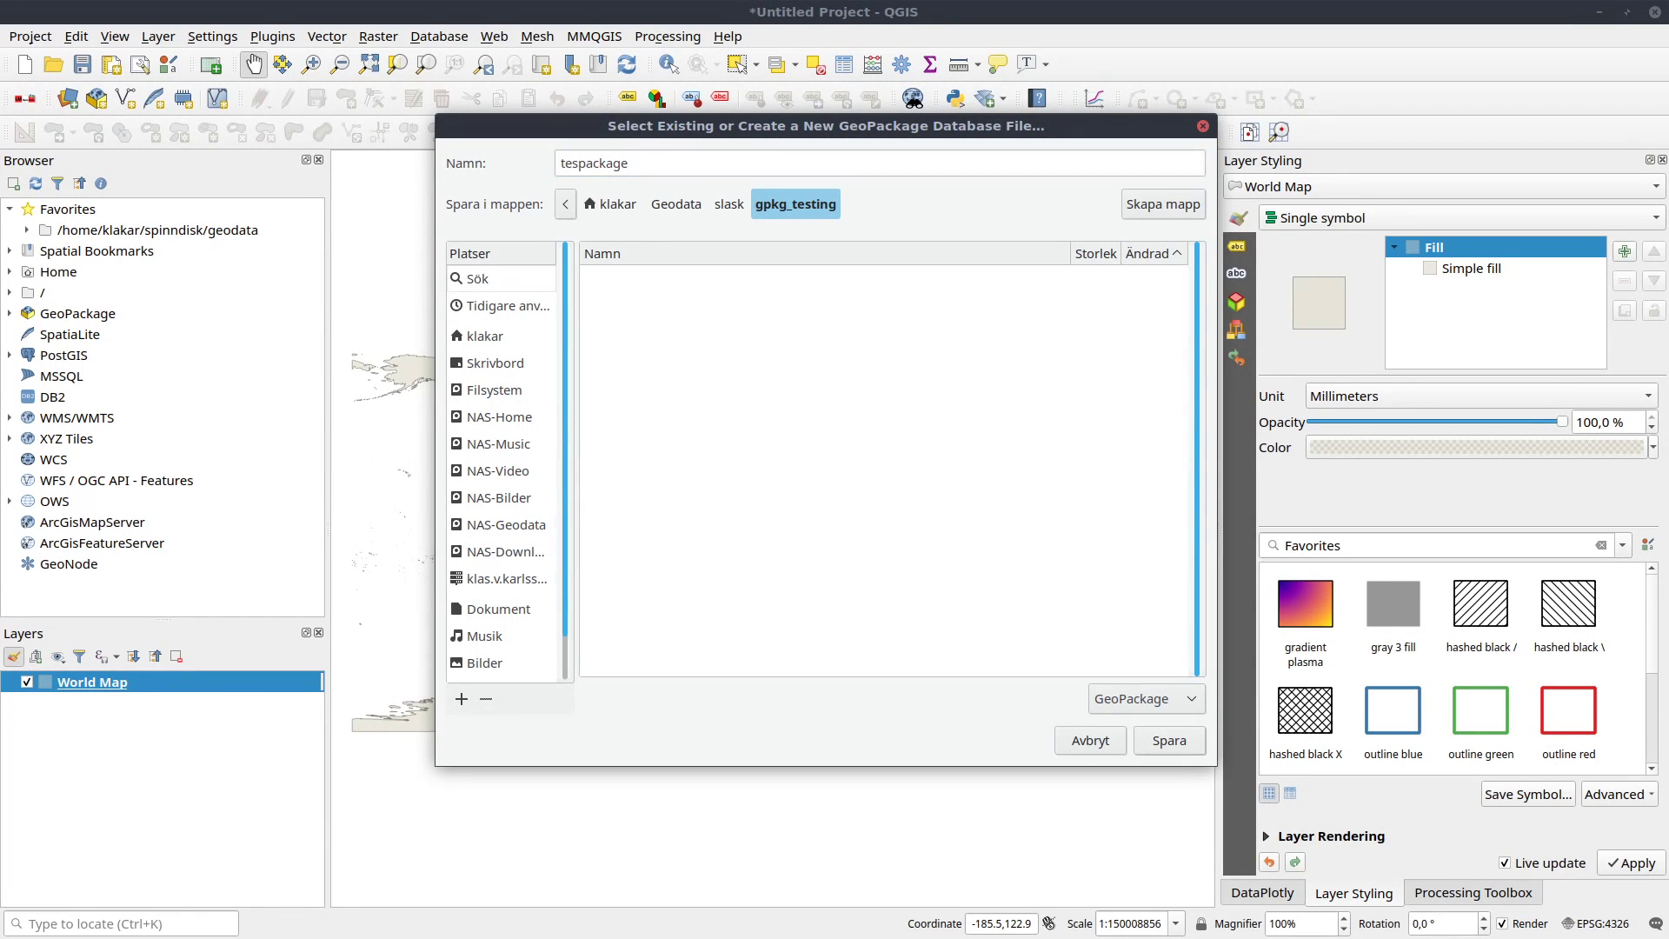
pyautogui.click(580, 162)
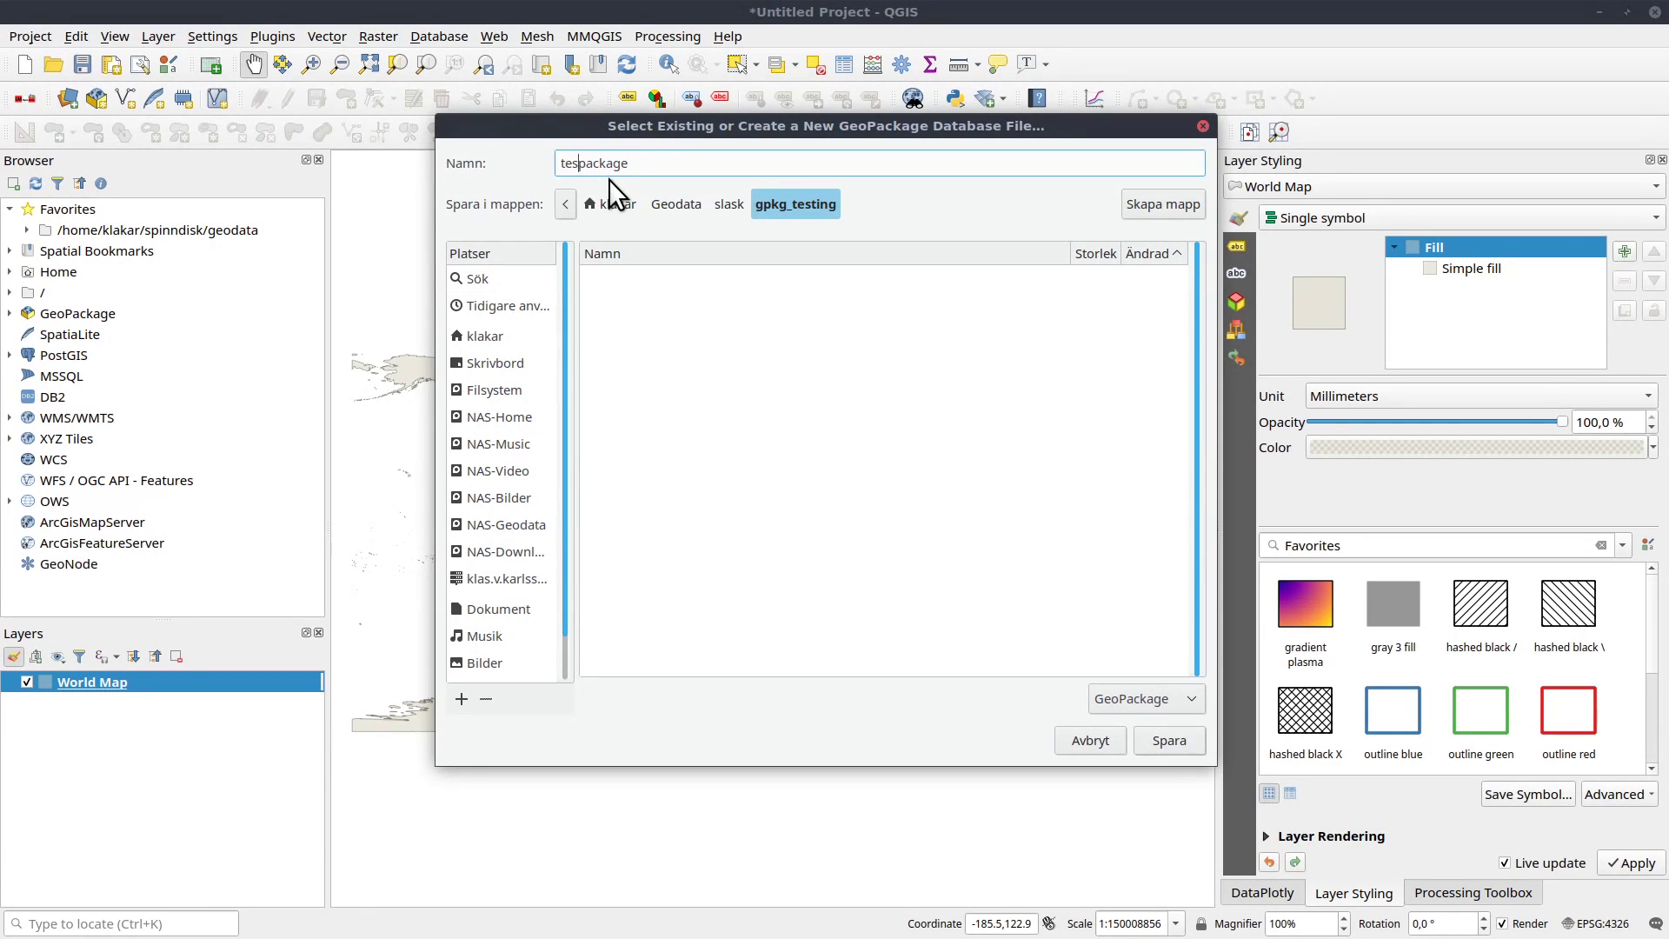
pyautogui.click(1170, 741)
# Rename the table to 'points' and set its geometry type to Point.
pyautogui.click(792, 213)
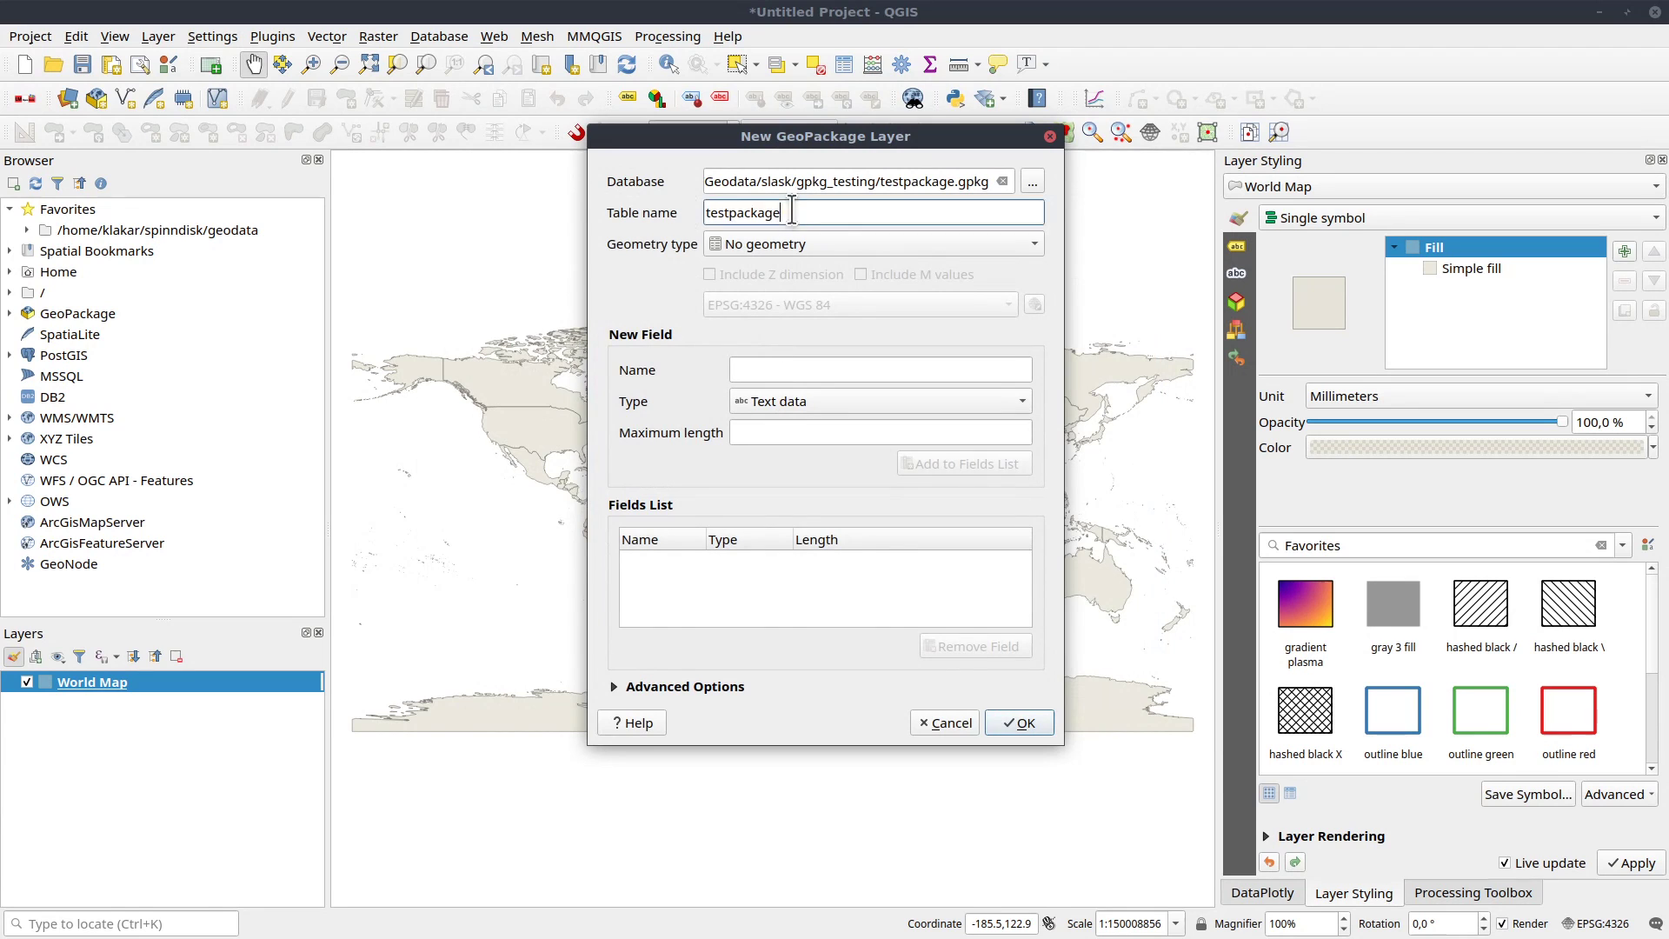
pyautogui.doubleClick(792, 212)
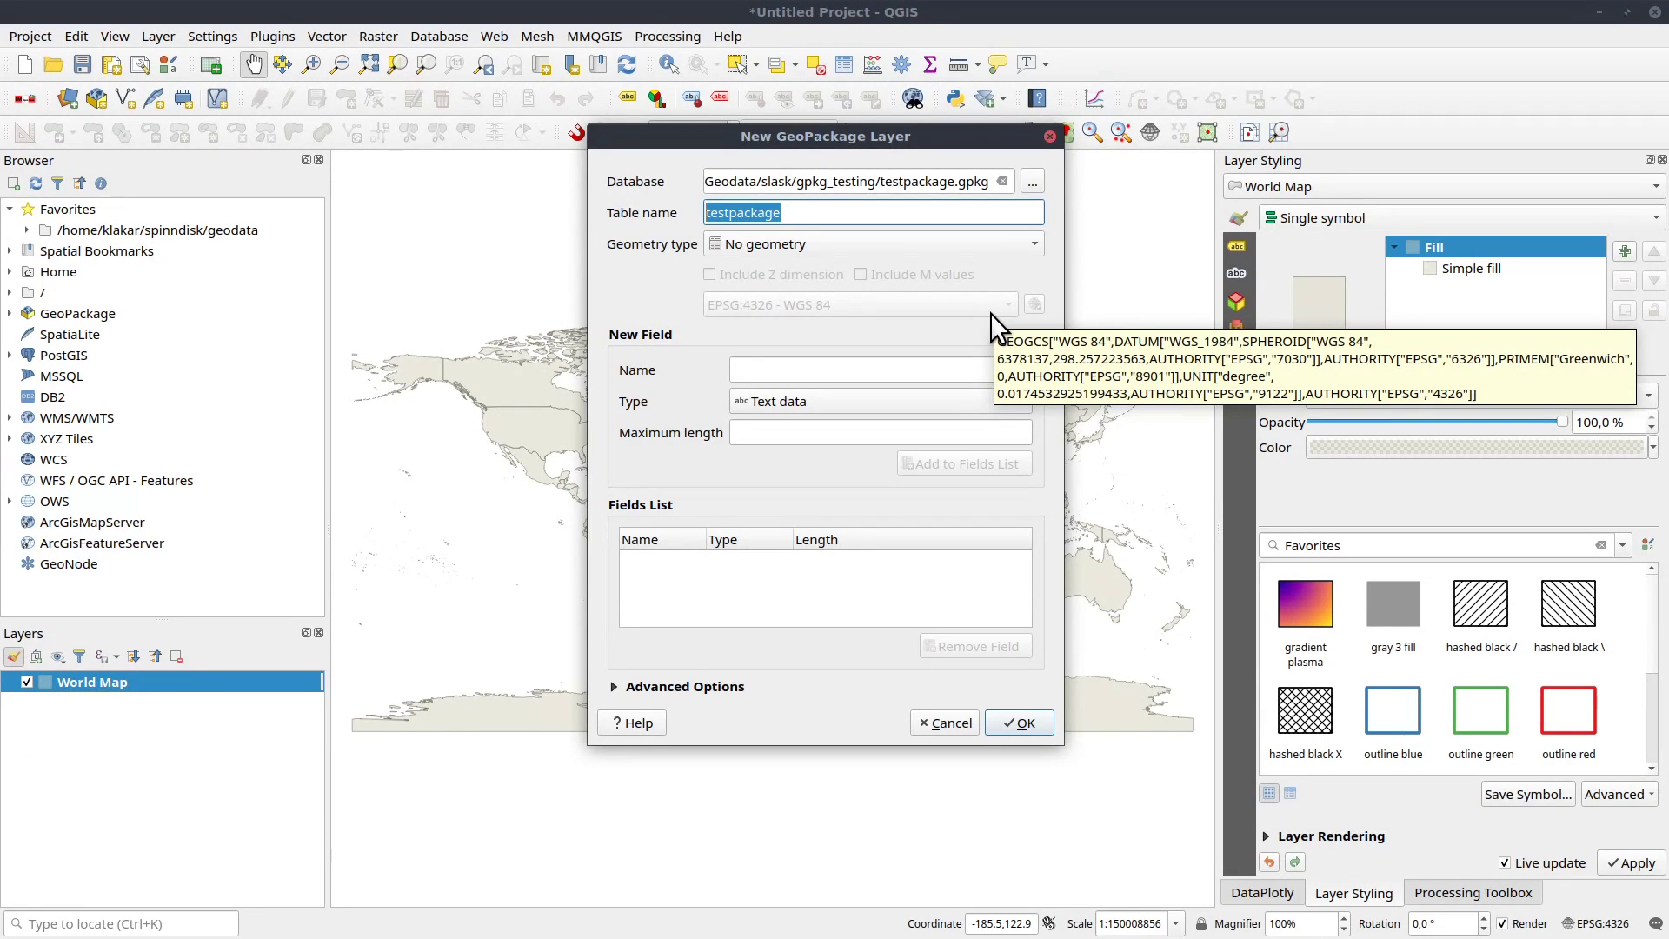
pyautogui.write('points')
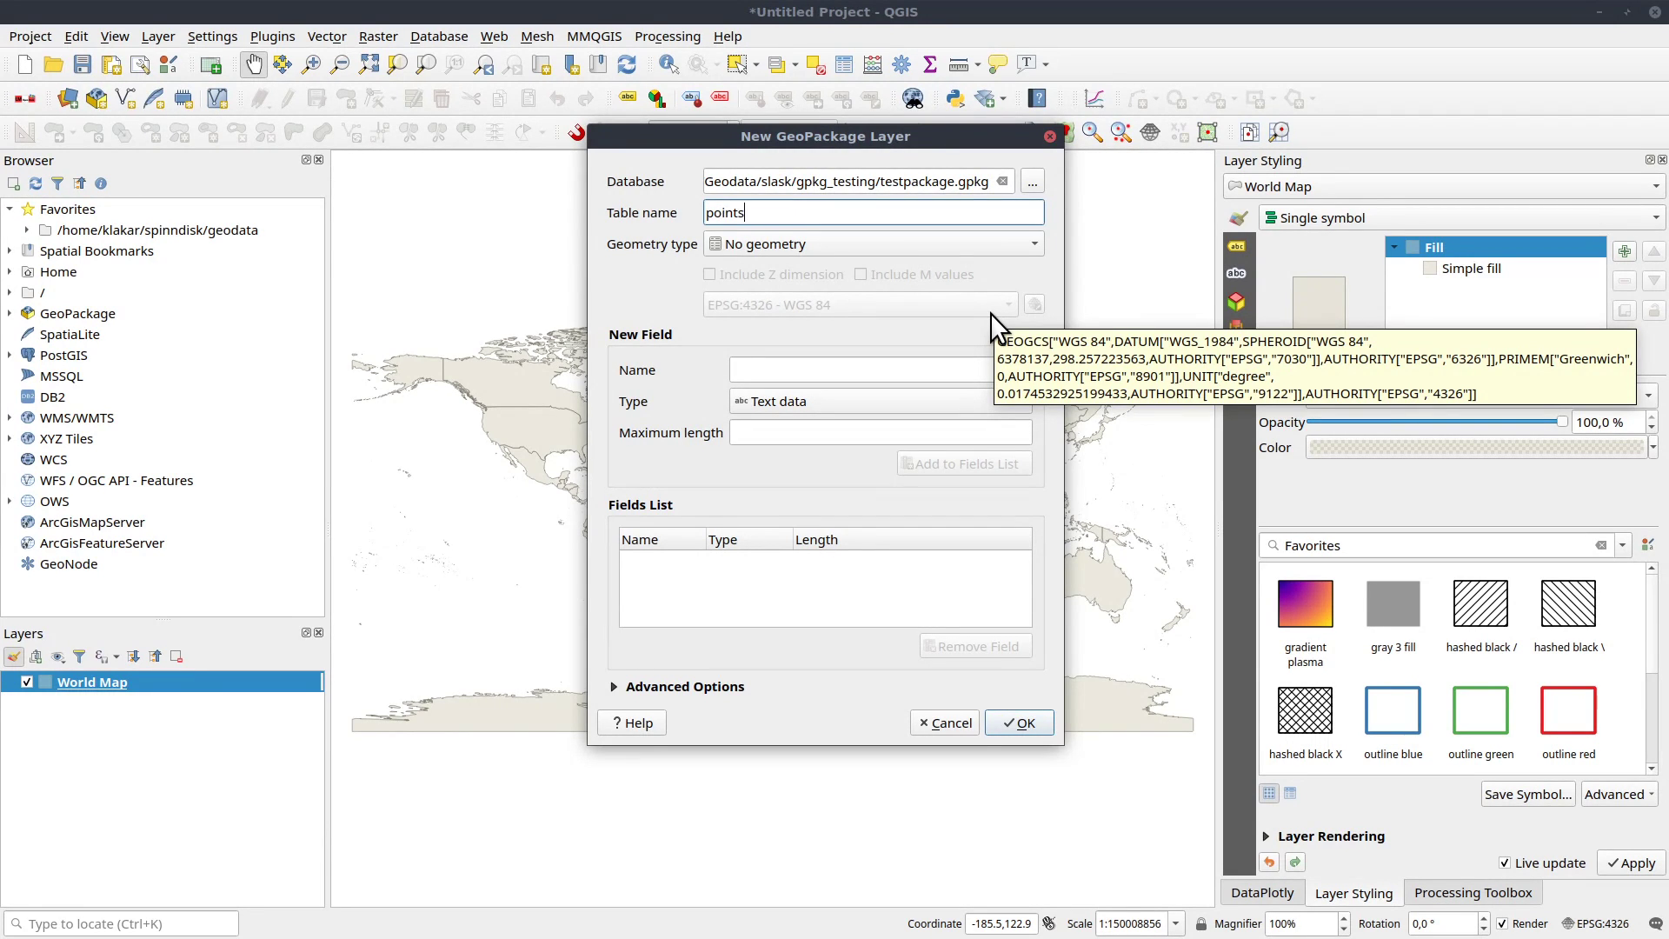
pyautogui.click(832, 243)
pyautogui.click(823, 264)
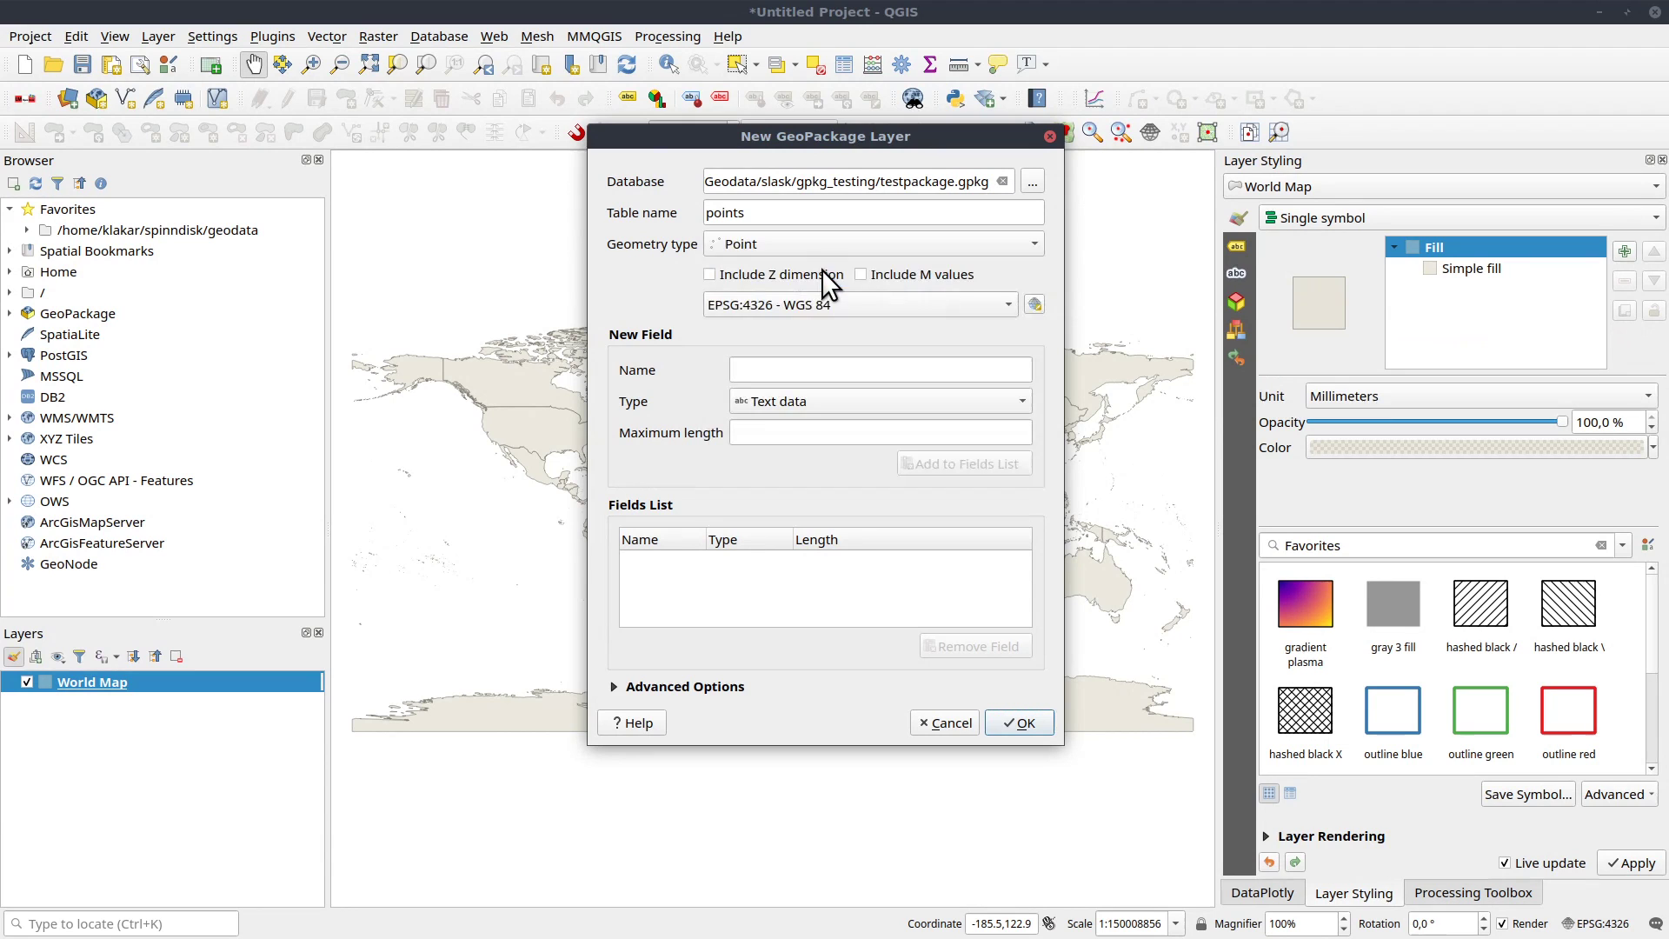
pyautogui.click(845, 244)
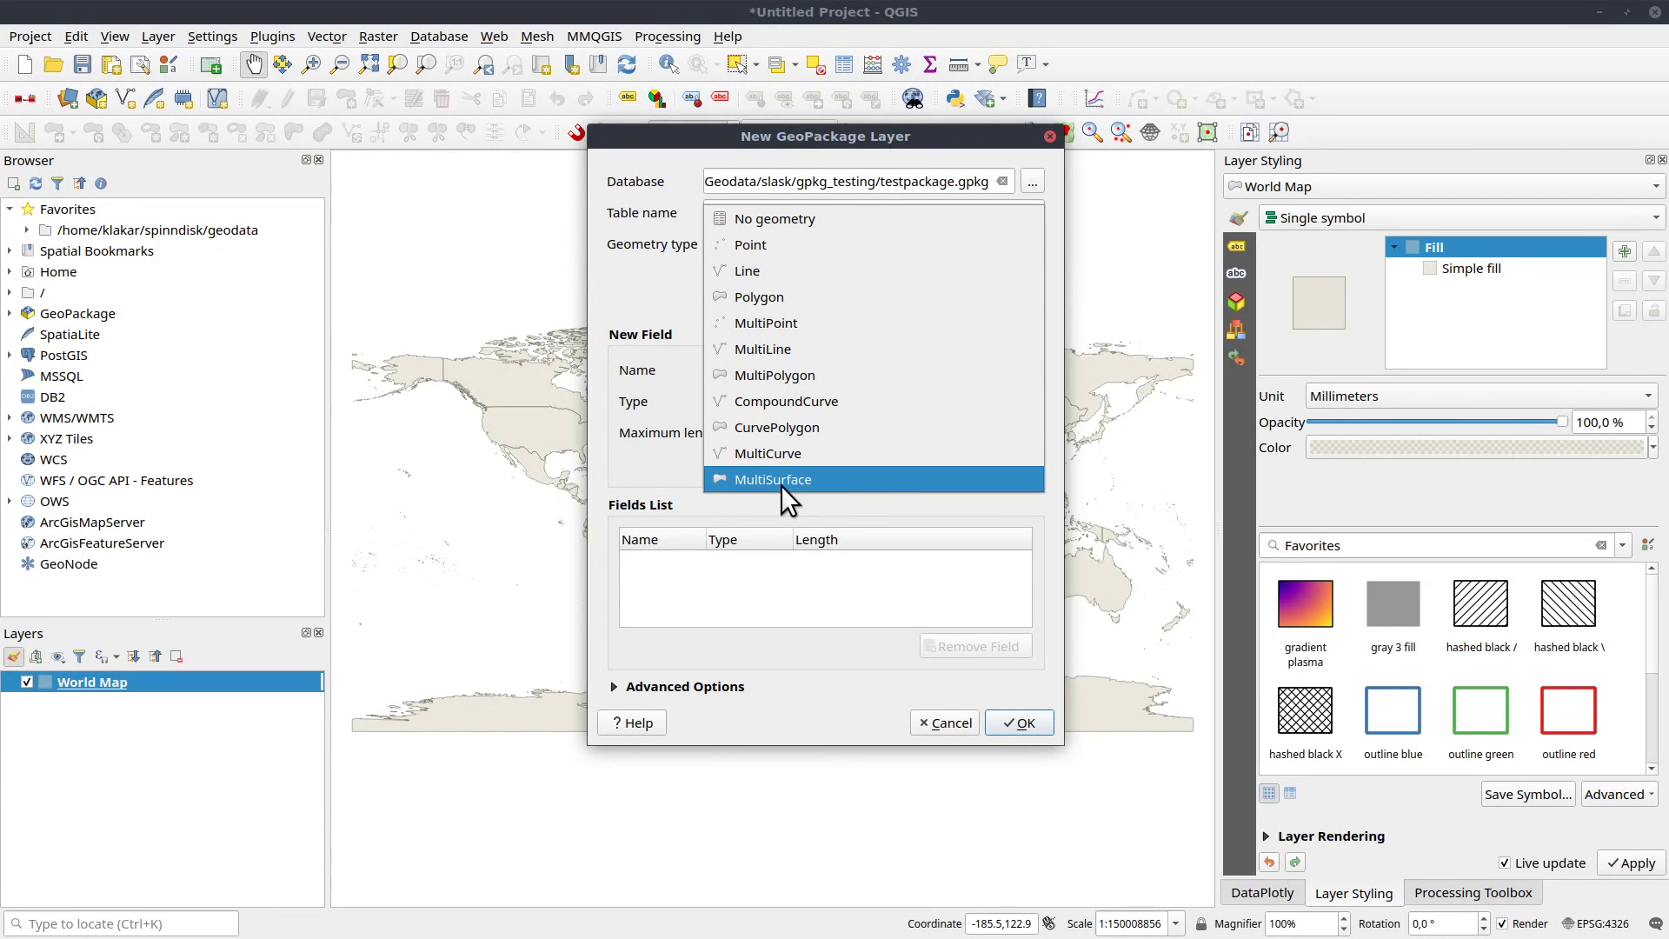
pyautogui.click(639, 461)
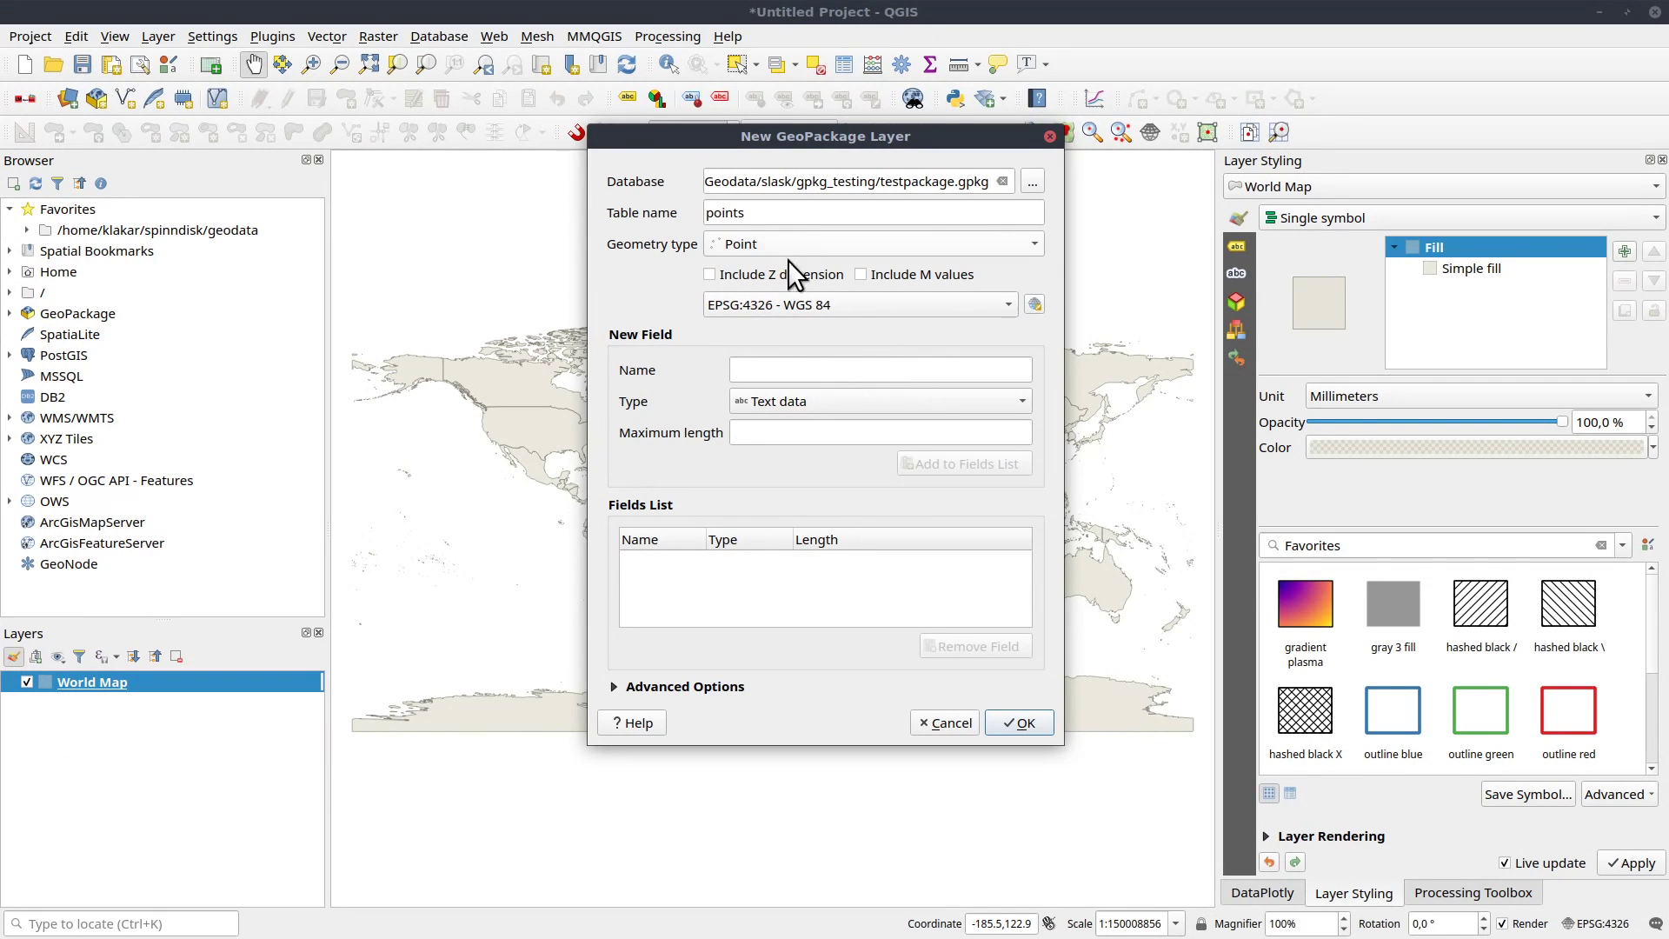
# Add a text field called 'name' and create the points layer.
pyautogui.click(855, 369)
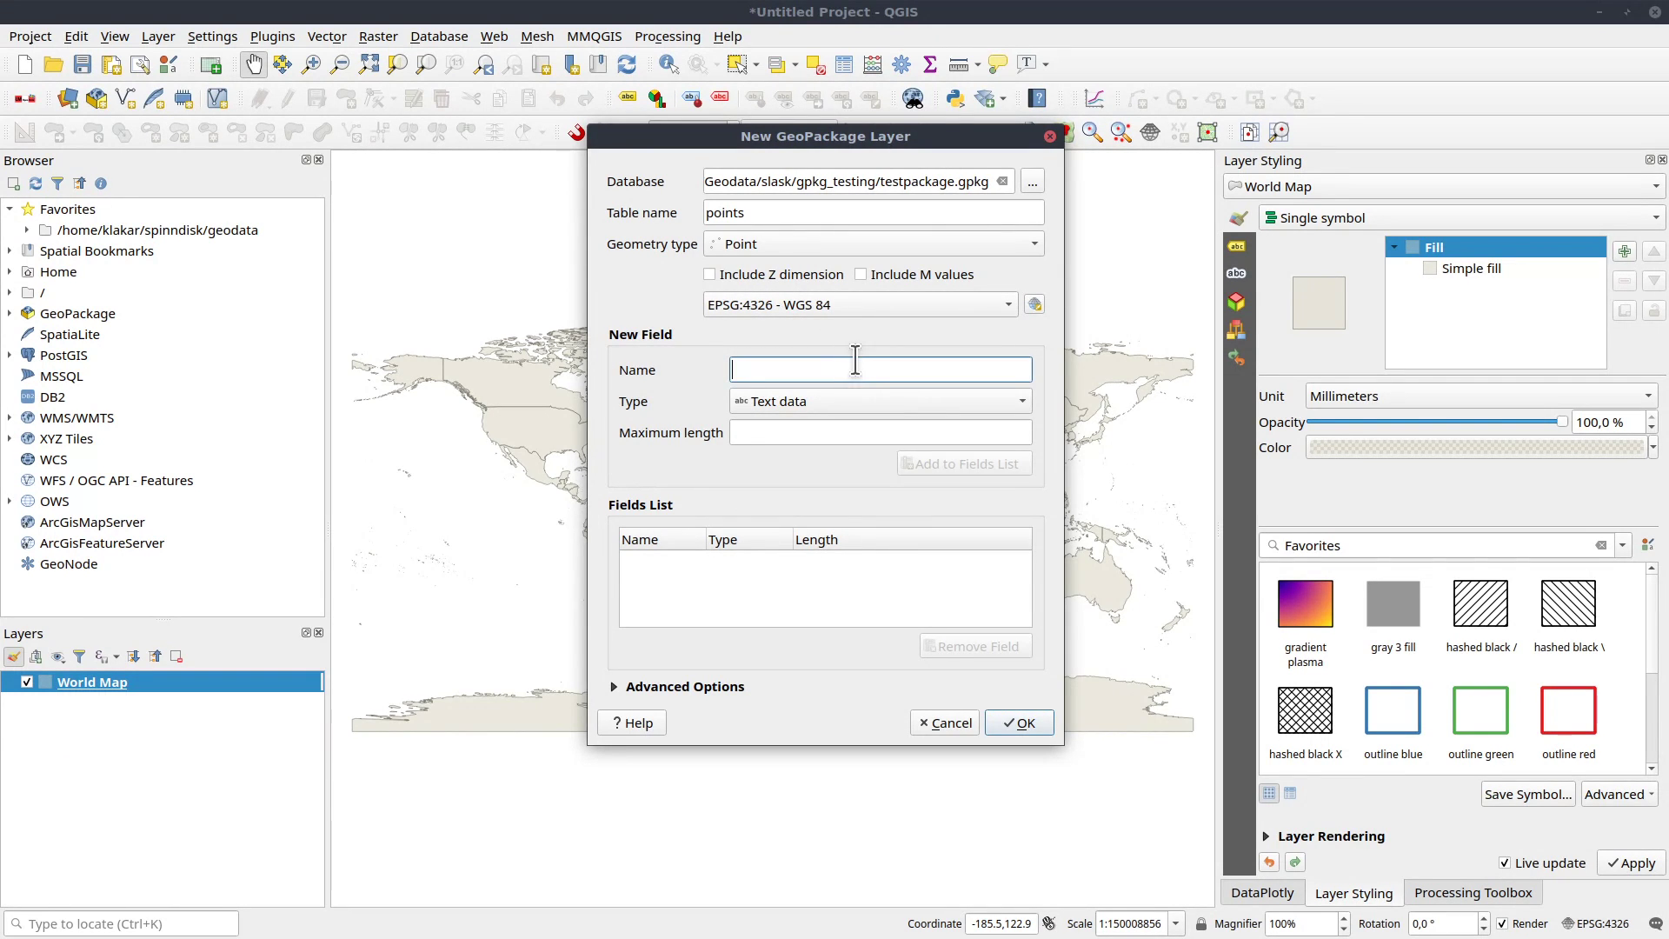
pyautogui.write('name')
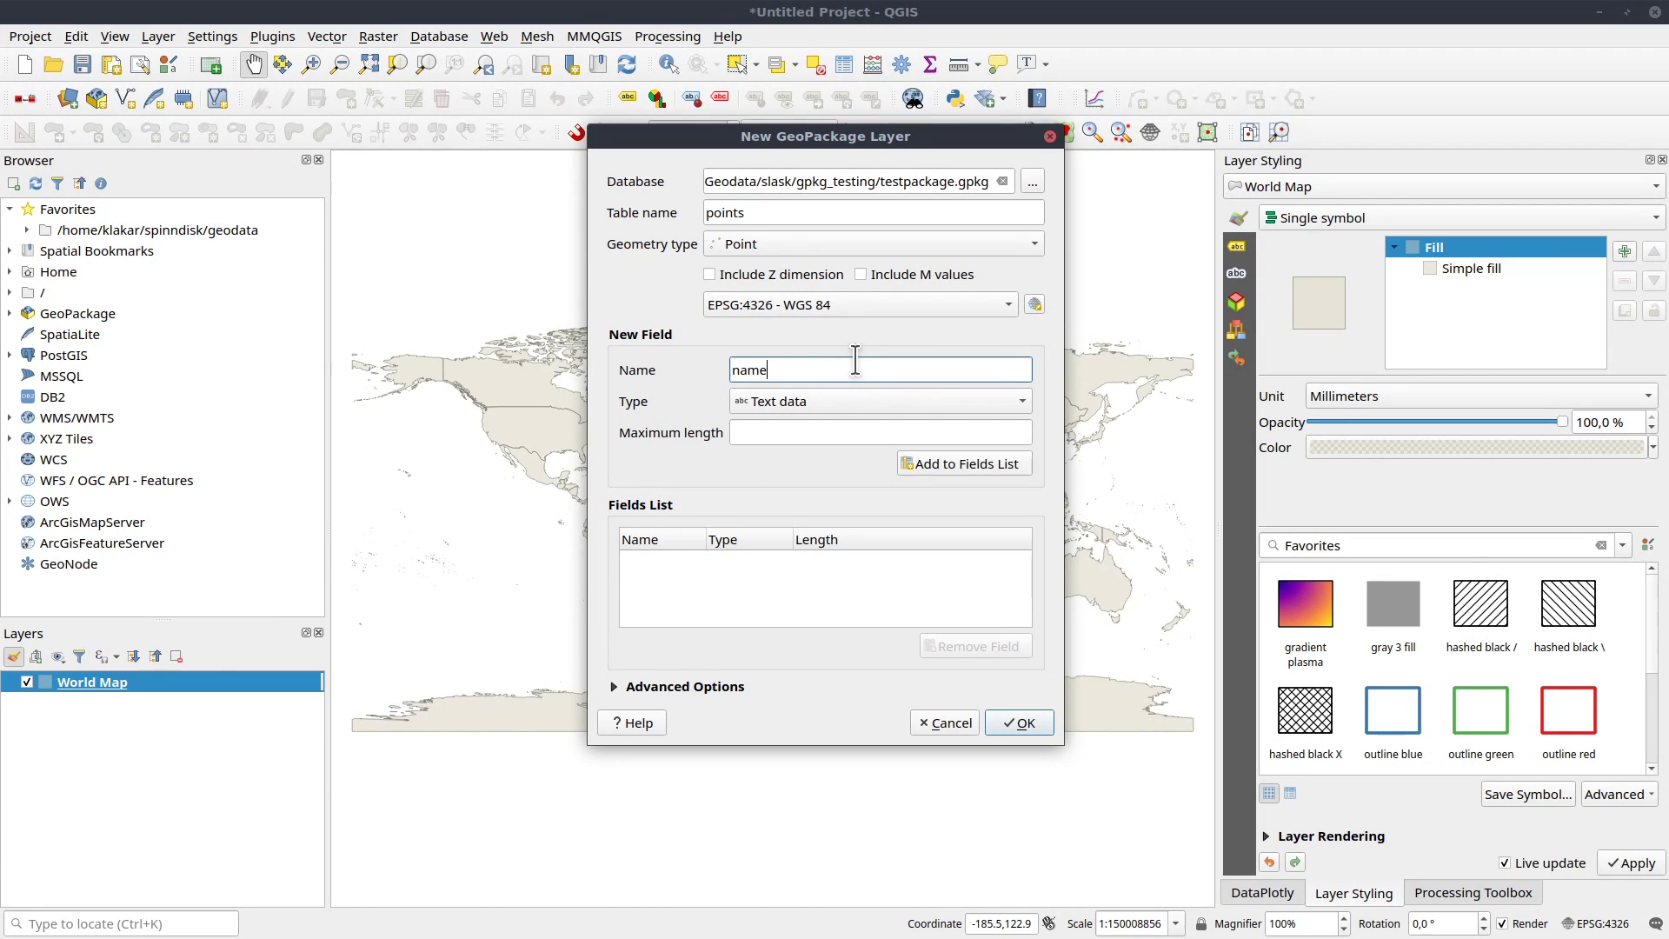
pyautogui.click(967, 467)
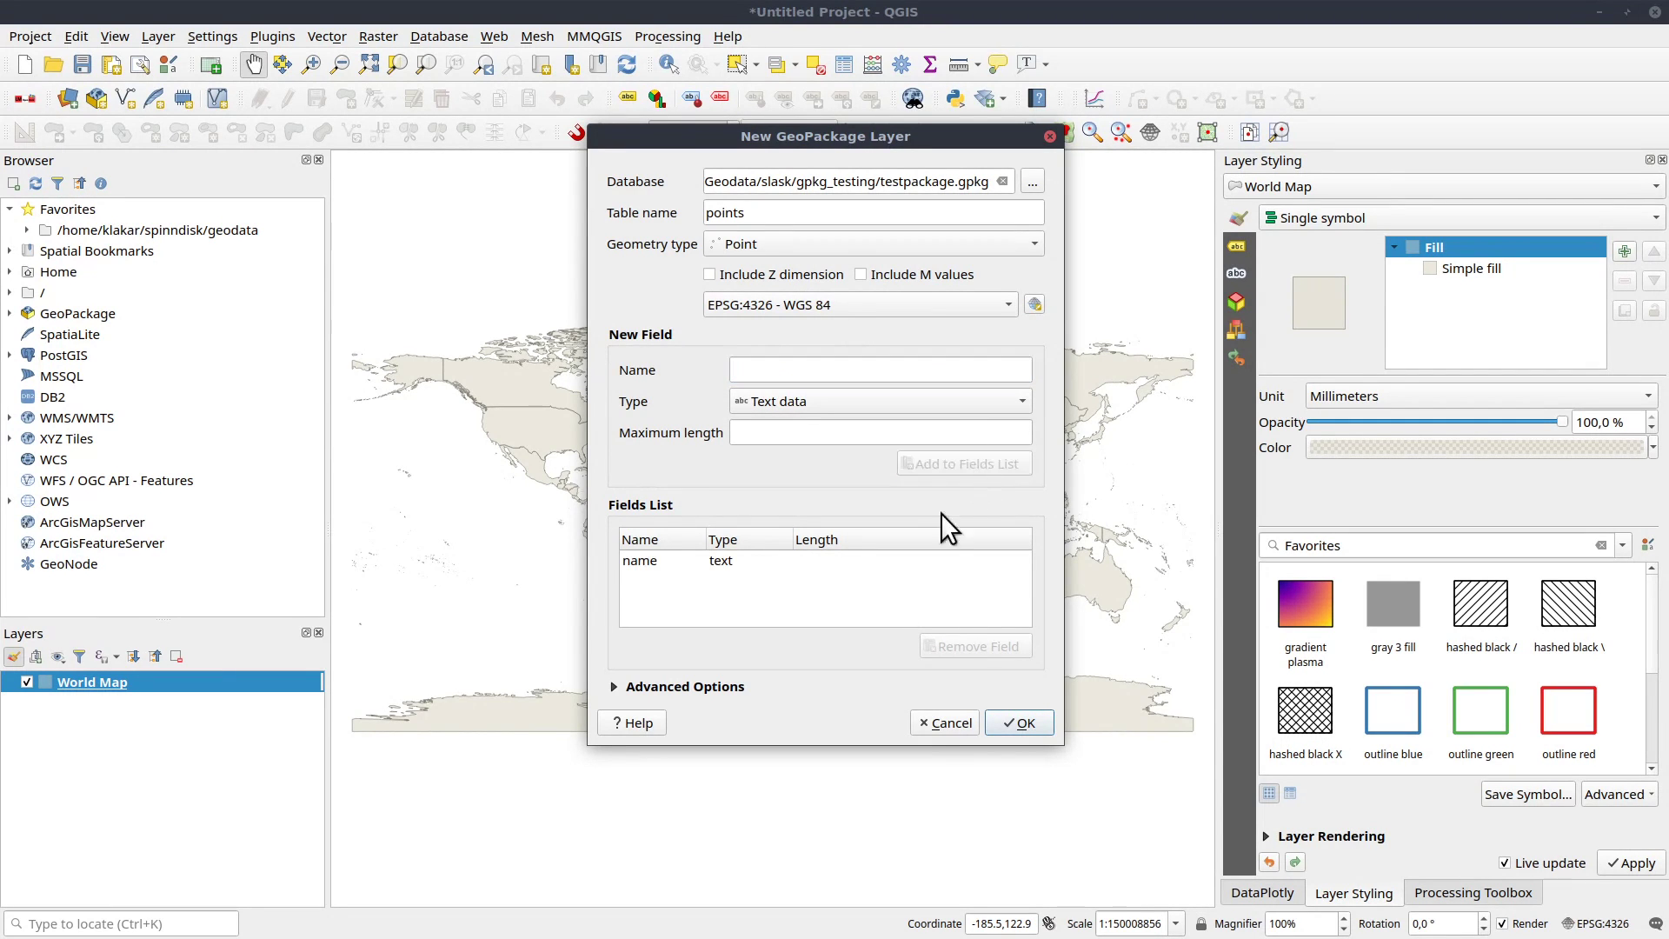
pyautogui.click(1019, 724)
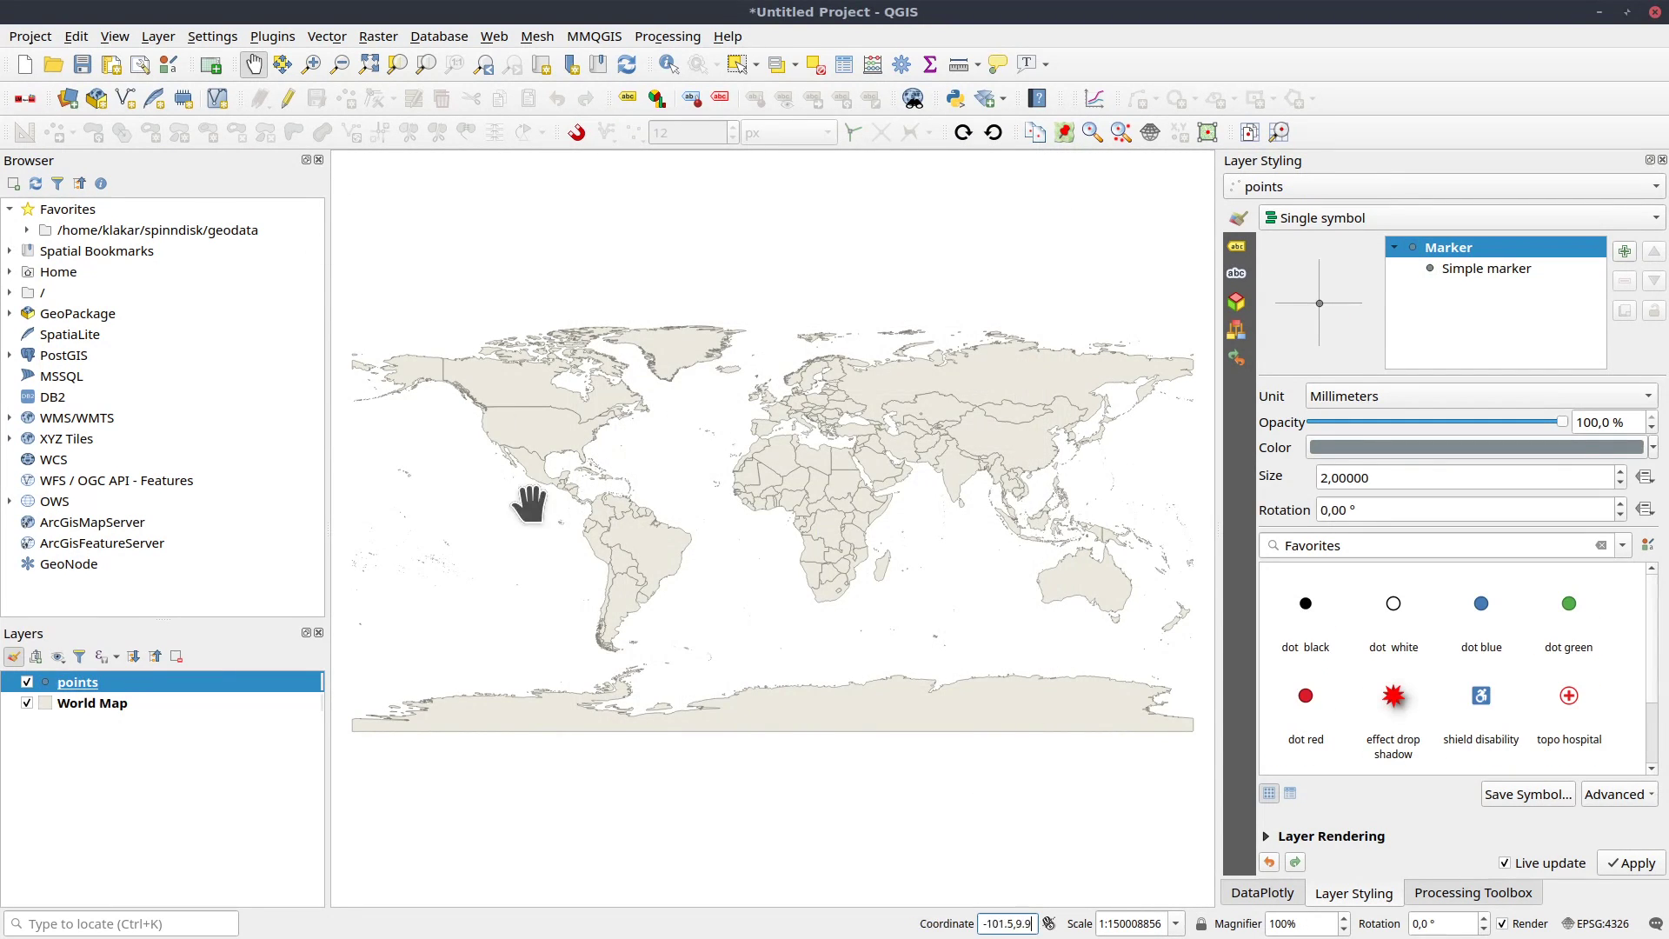
# Start editing and add a point named 'one' in North America.
pyautogui.click(288, 98)
pyautogui.click(340, 97)
pyautogui.click(649, 451)
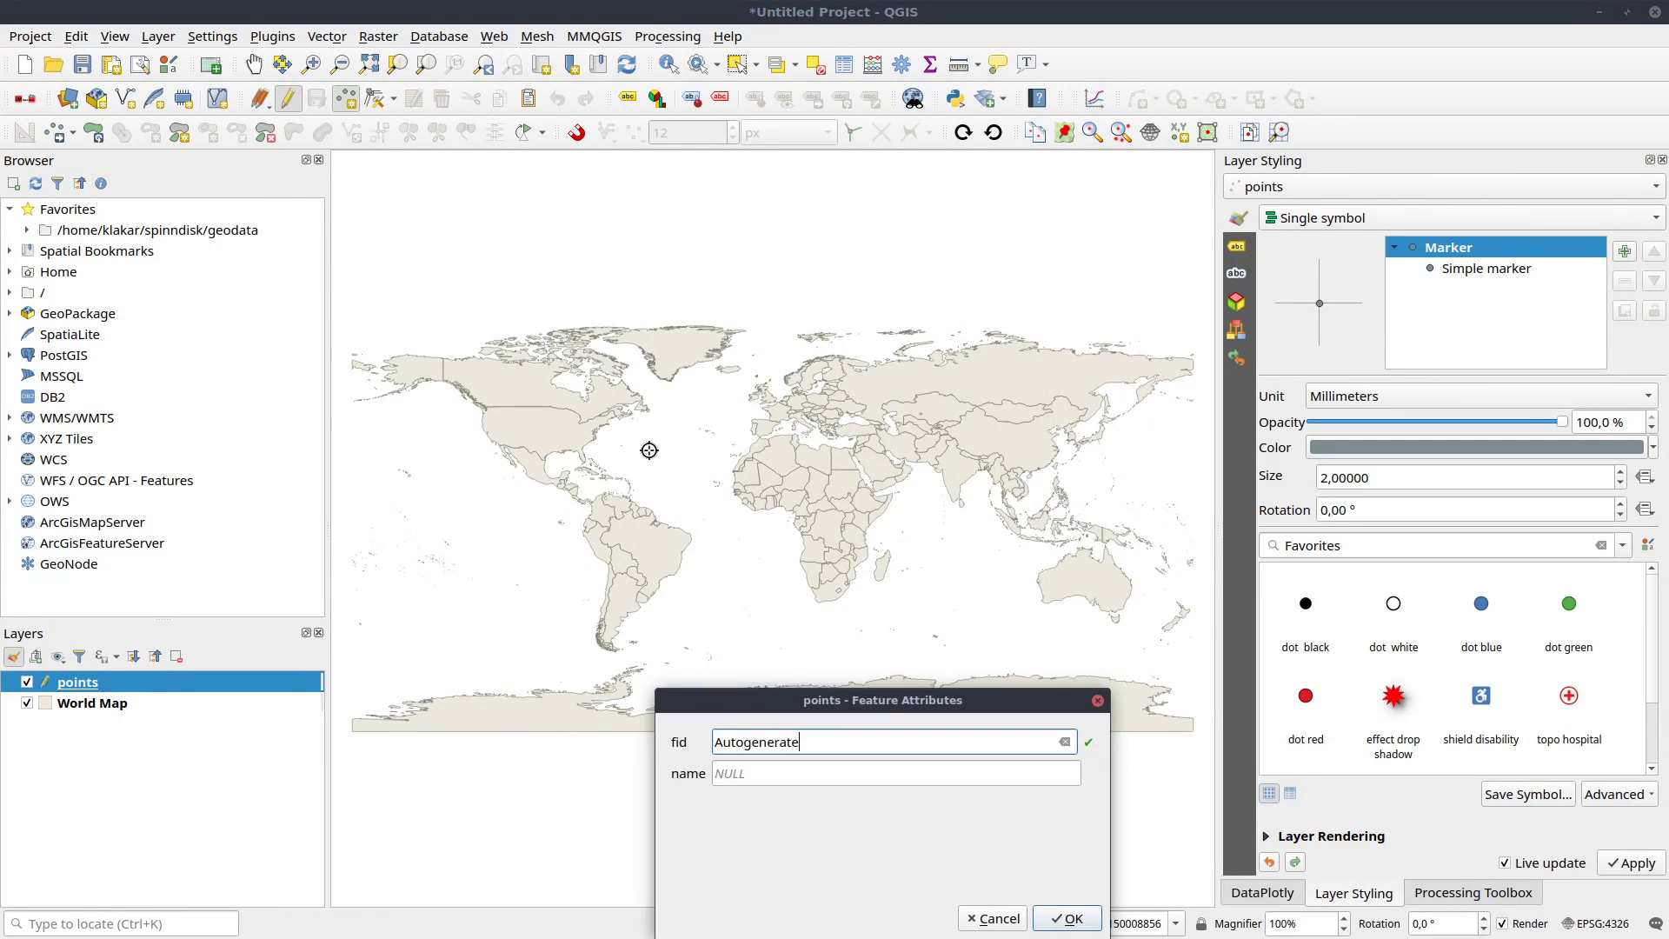
pyautogui.press('Tab')
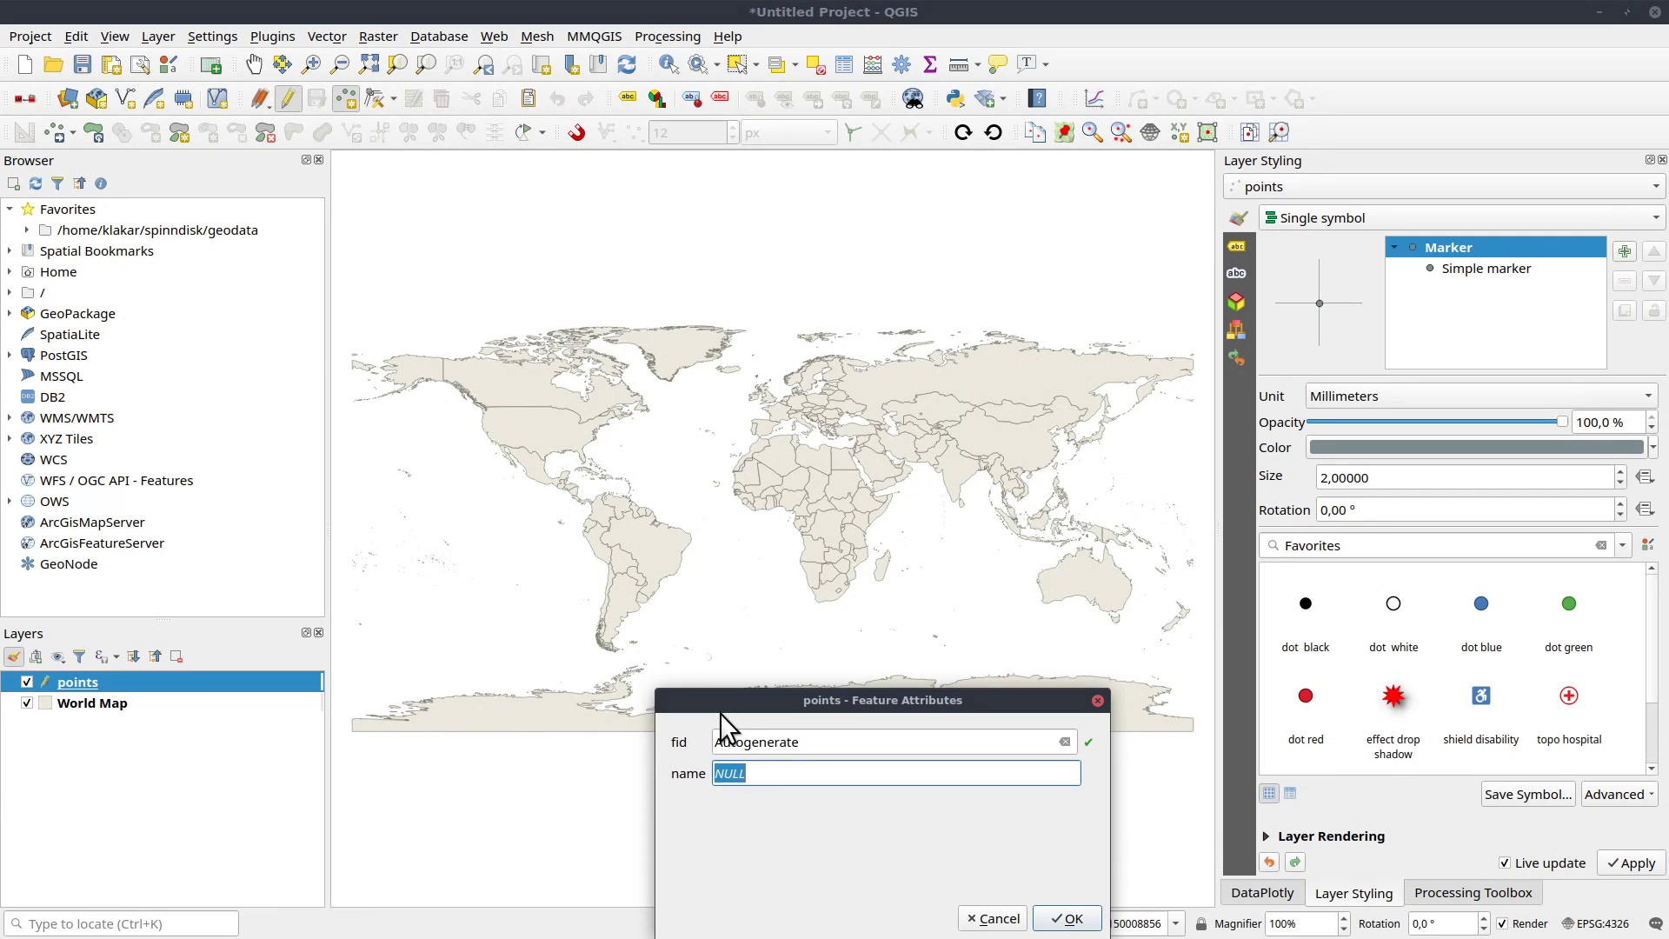
pyautogui.write('one')
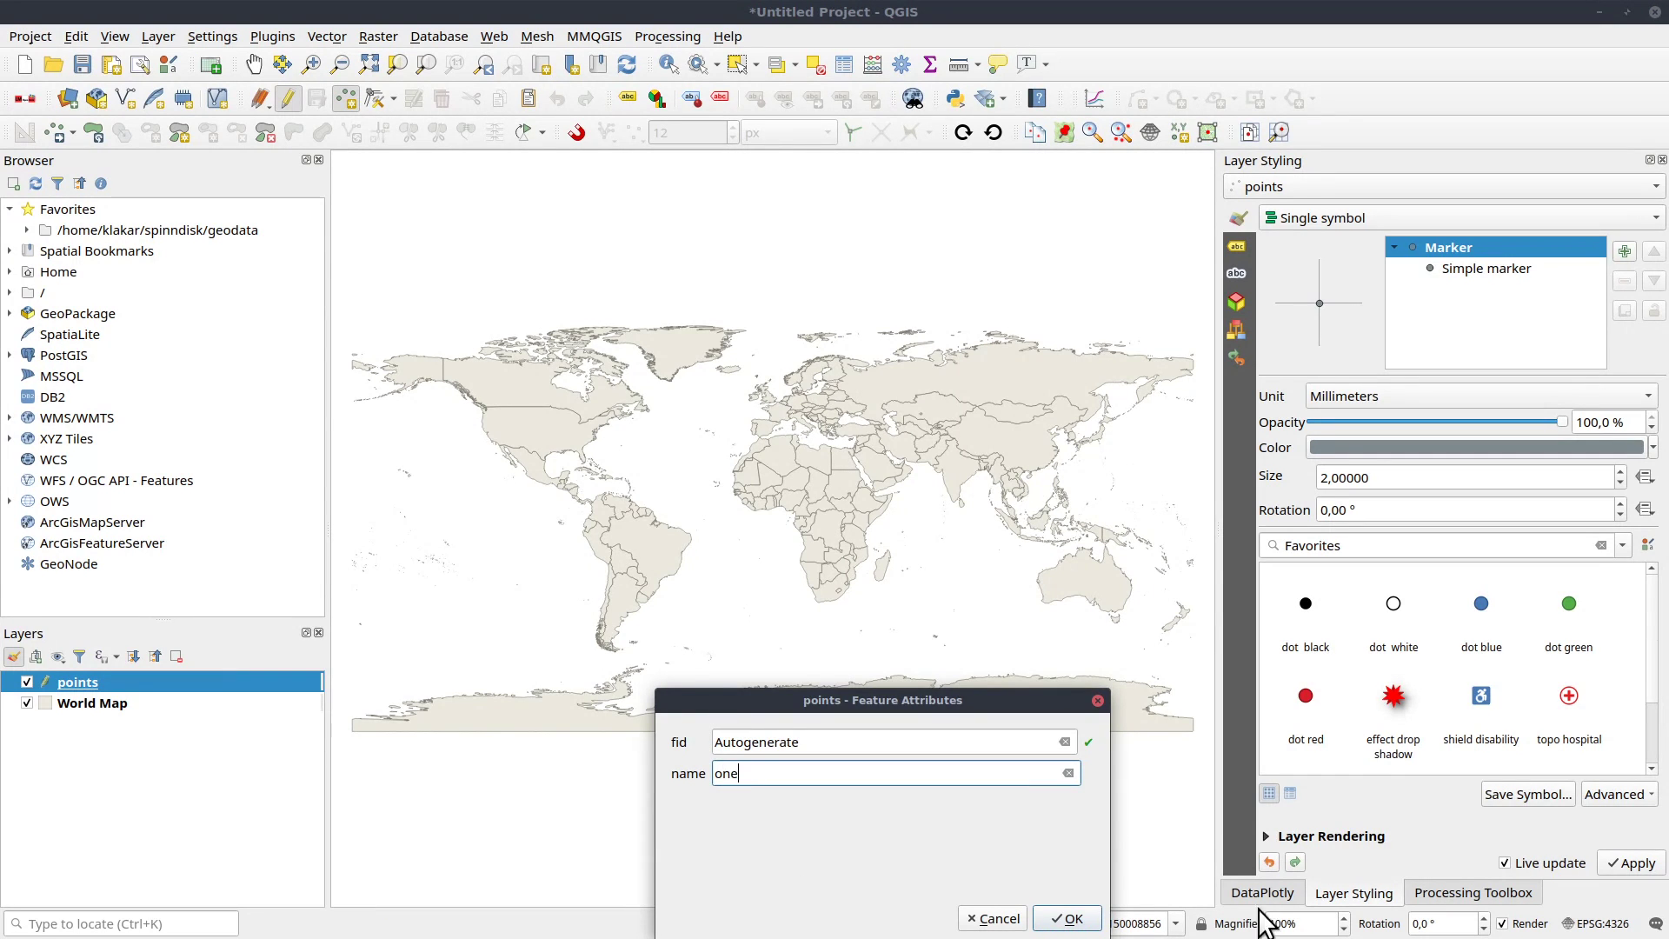
pyautogui.click(1066, 920)
# Add a point named 'two' in Africa, then move it to northwest Africa with the Vertex Tool.
pyautogui.click(971, 531)
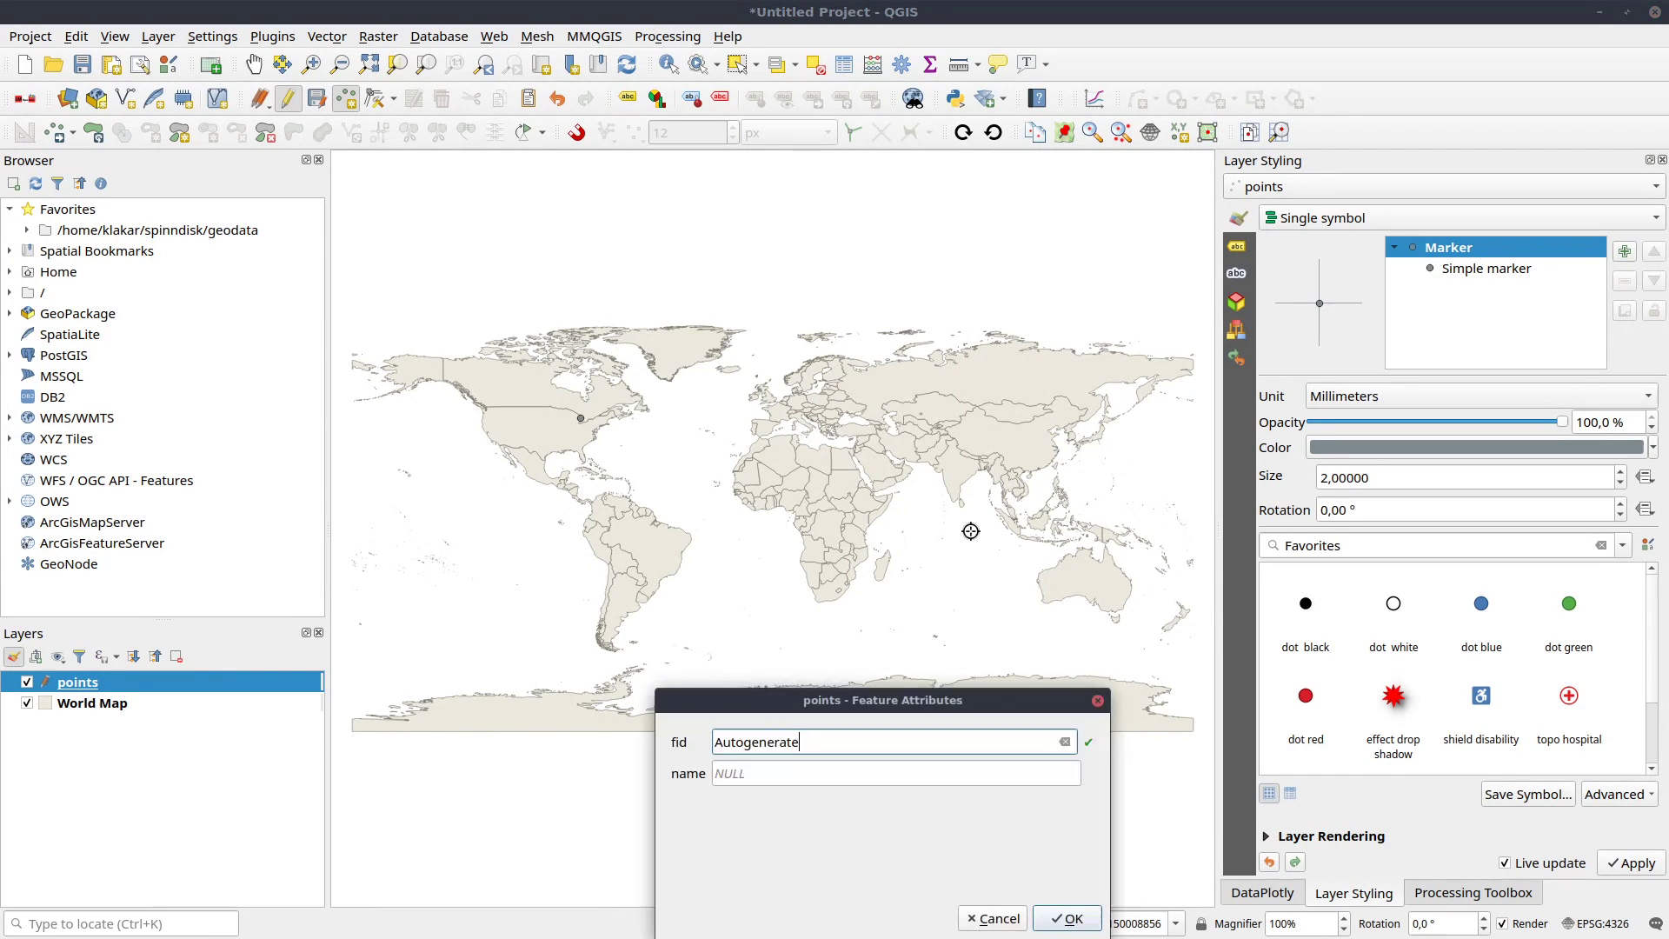
pyautogui.click(735, 773)
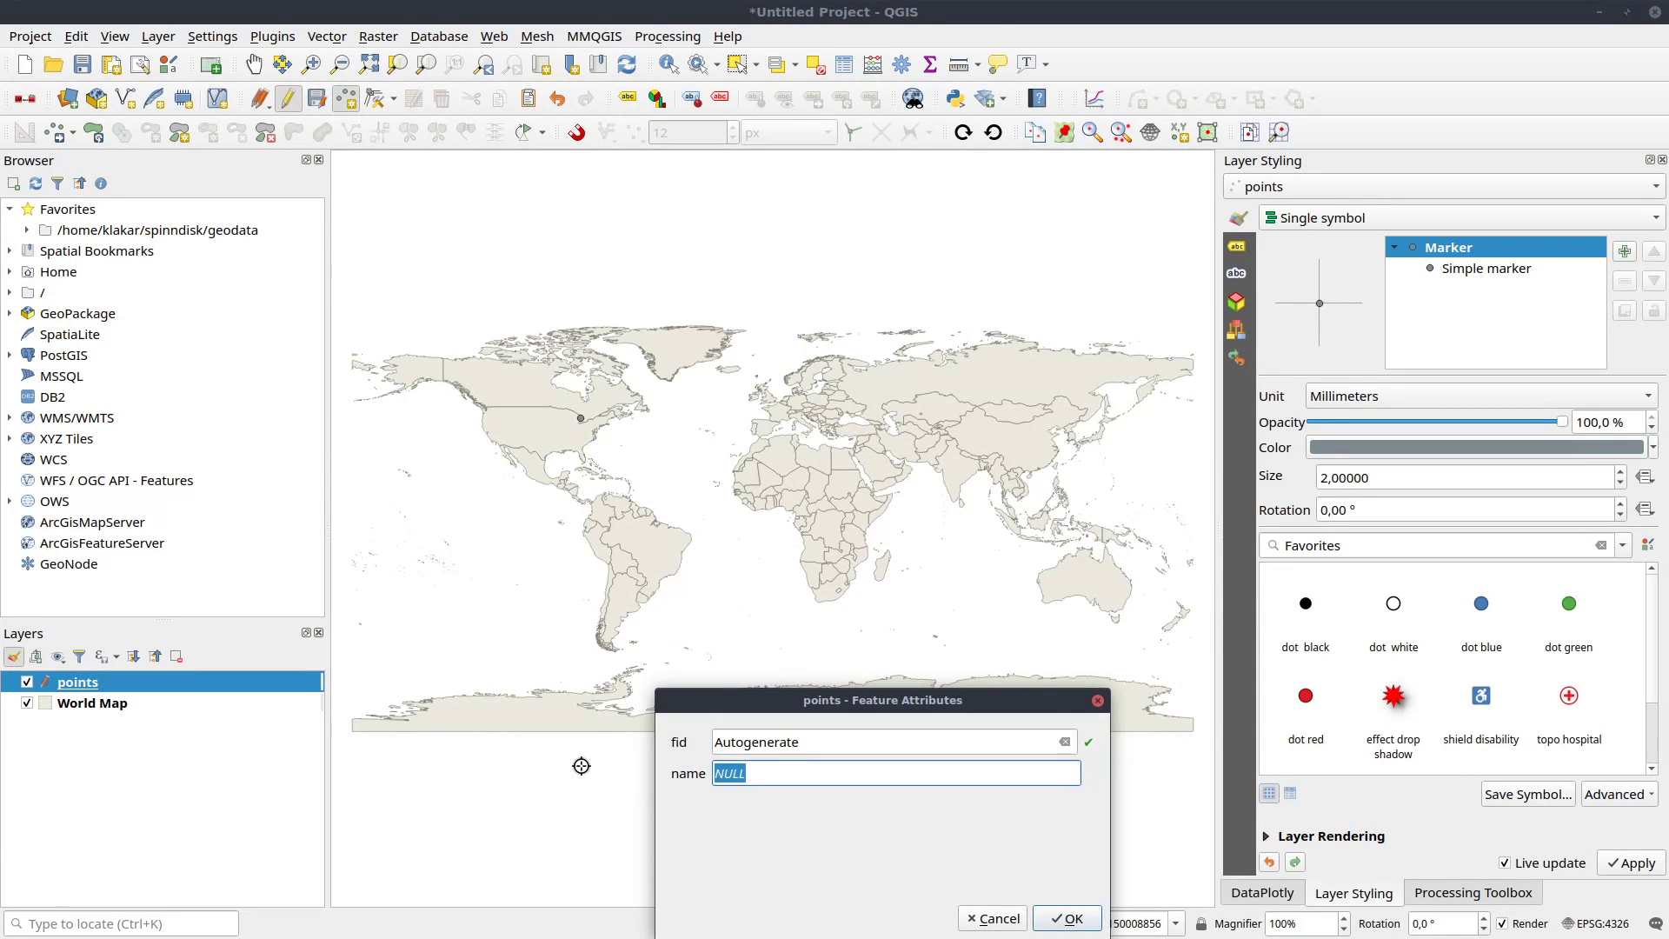
pyautogui.write('two')
pyautogui.press('Return')
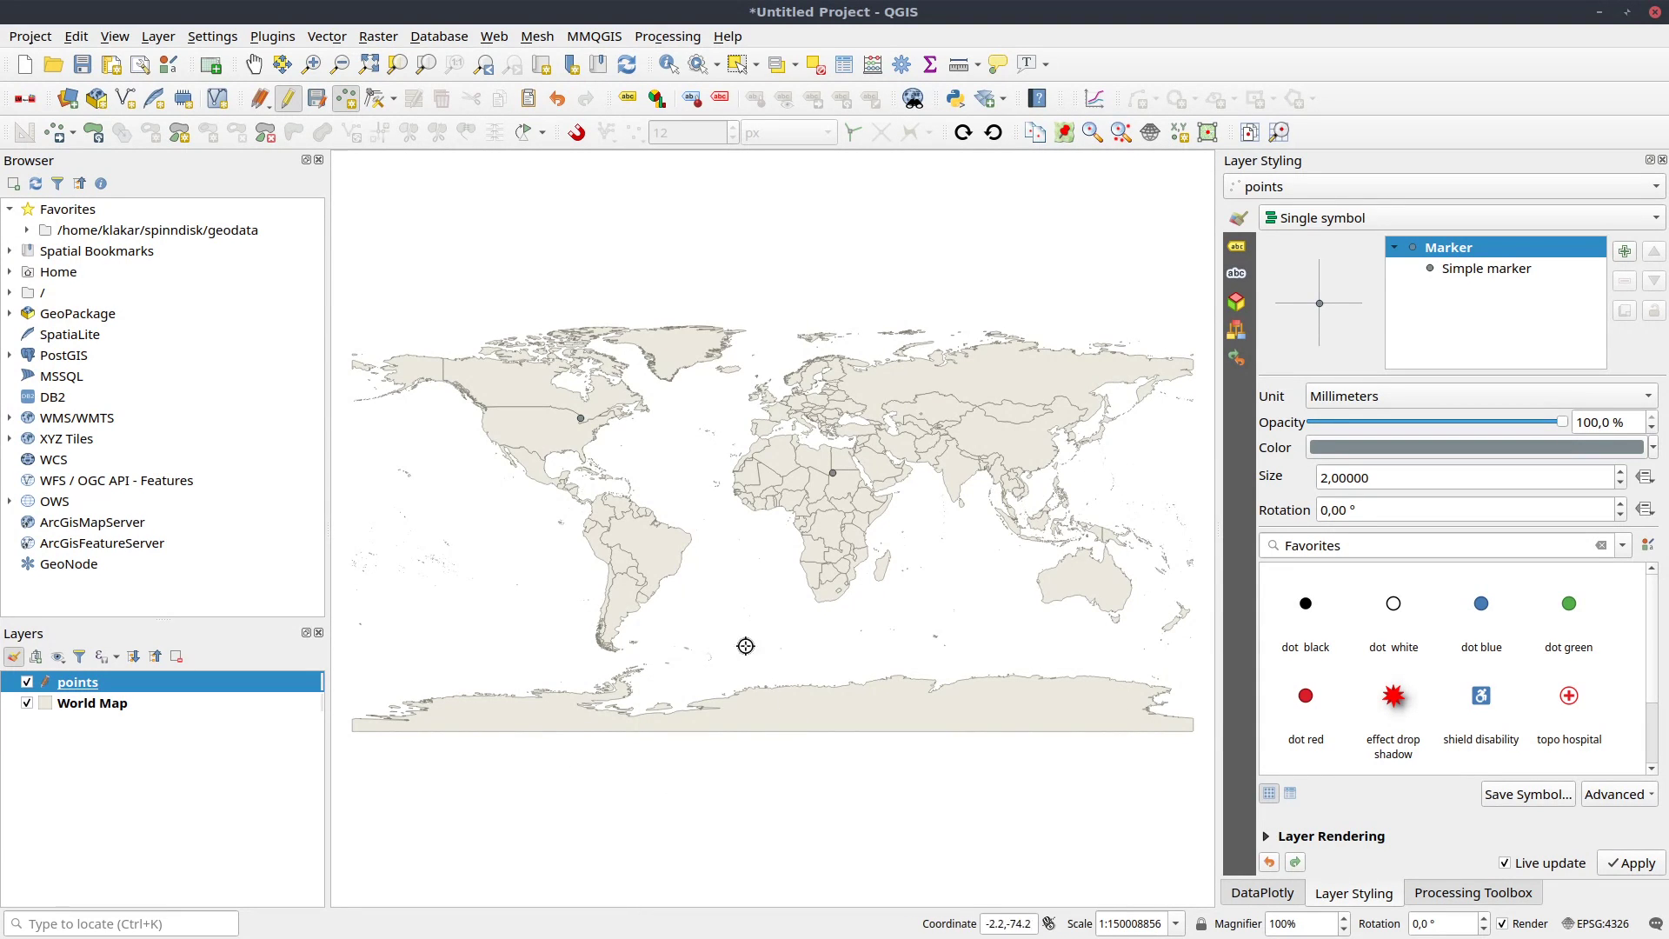
pyautogui.click(374, 99)
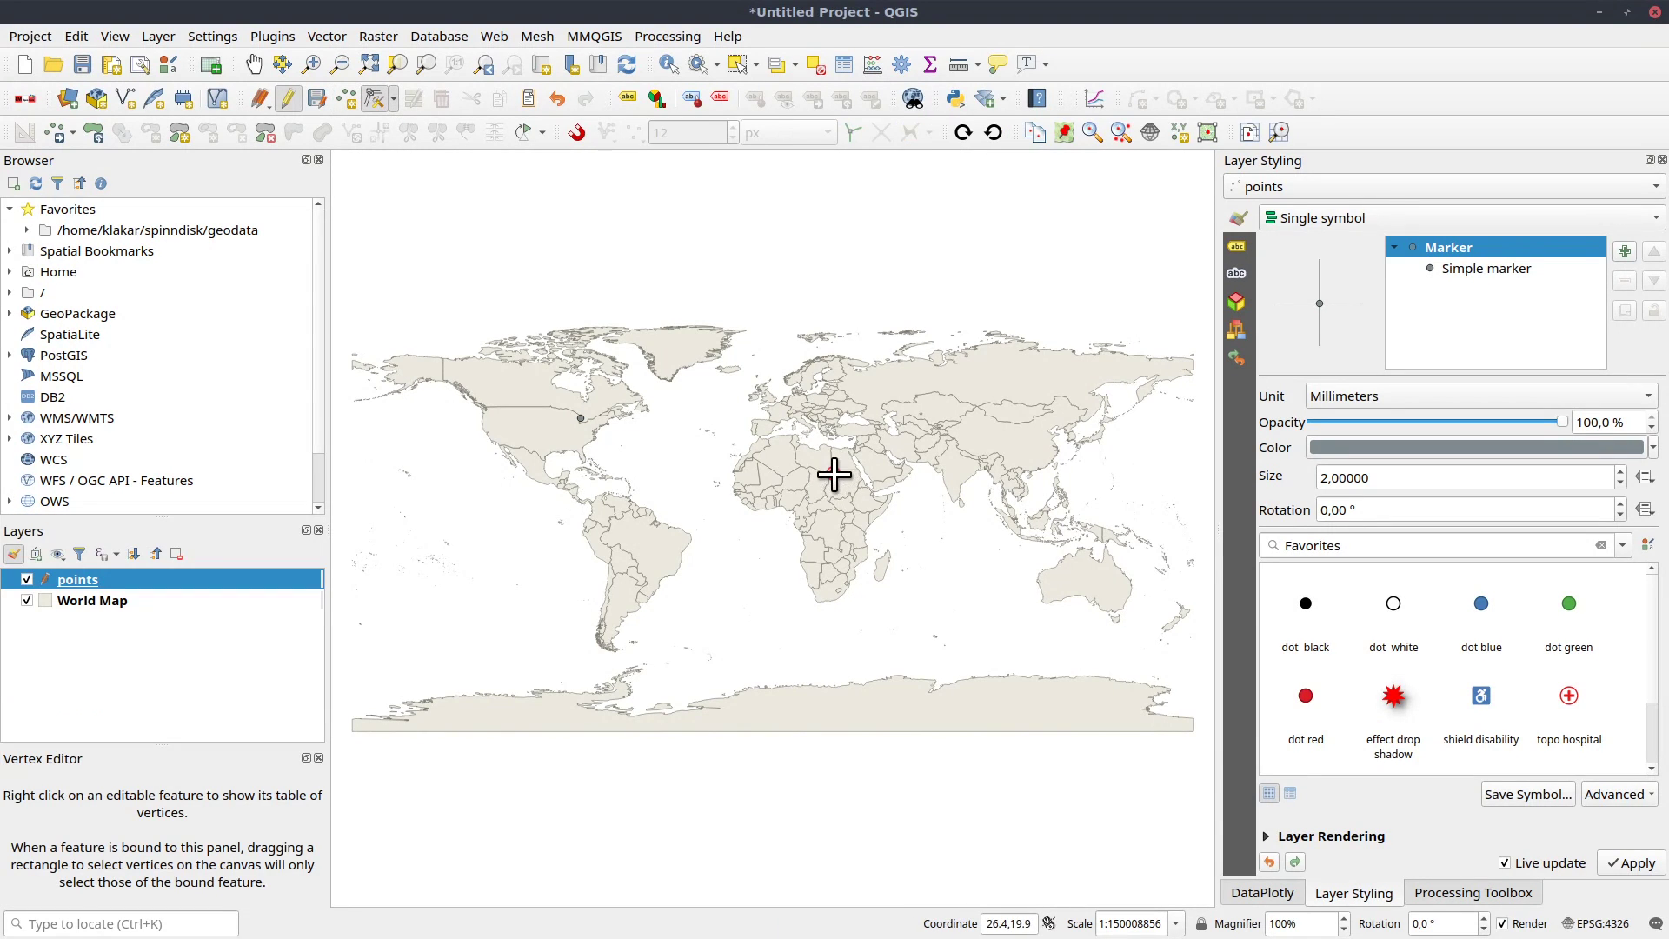
pyautogui.click(835, 466)
pyautogui.click(786, 435)
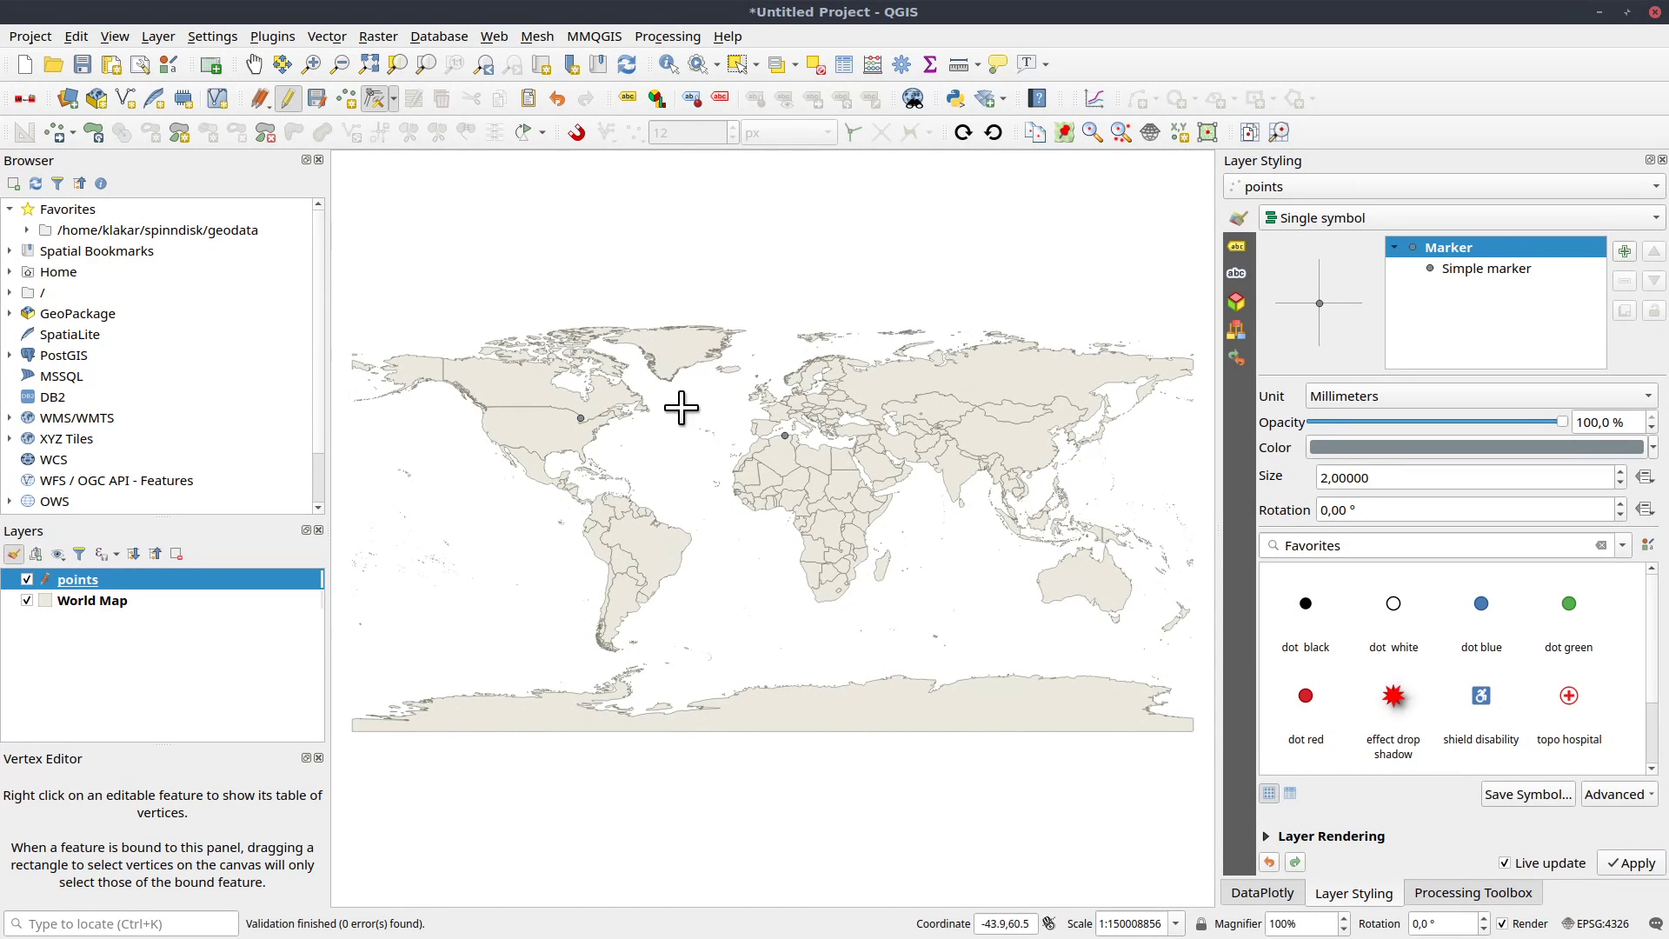
# Save the points layer edits, stop editing, and remove the points layer from the project.
pyautogui.click(316, 97)
pyautogui.click(287, 99)
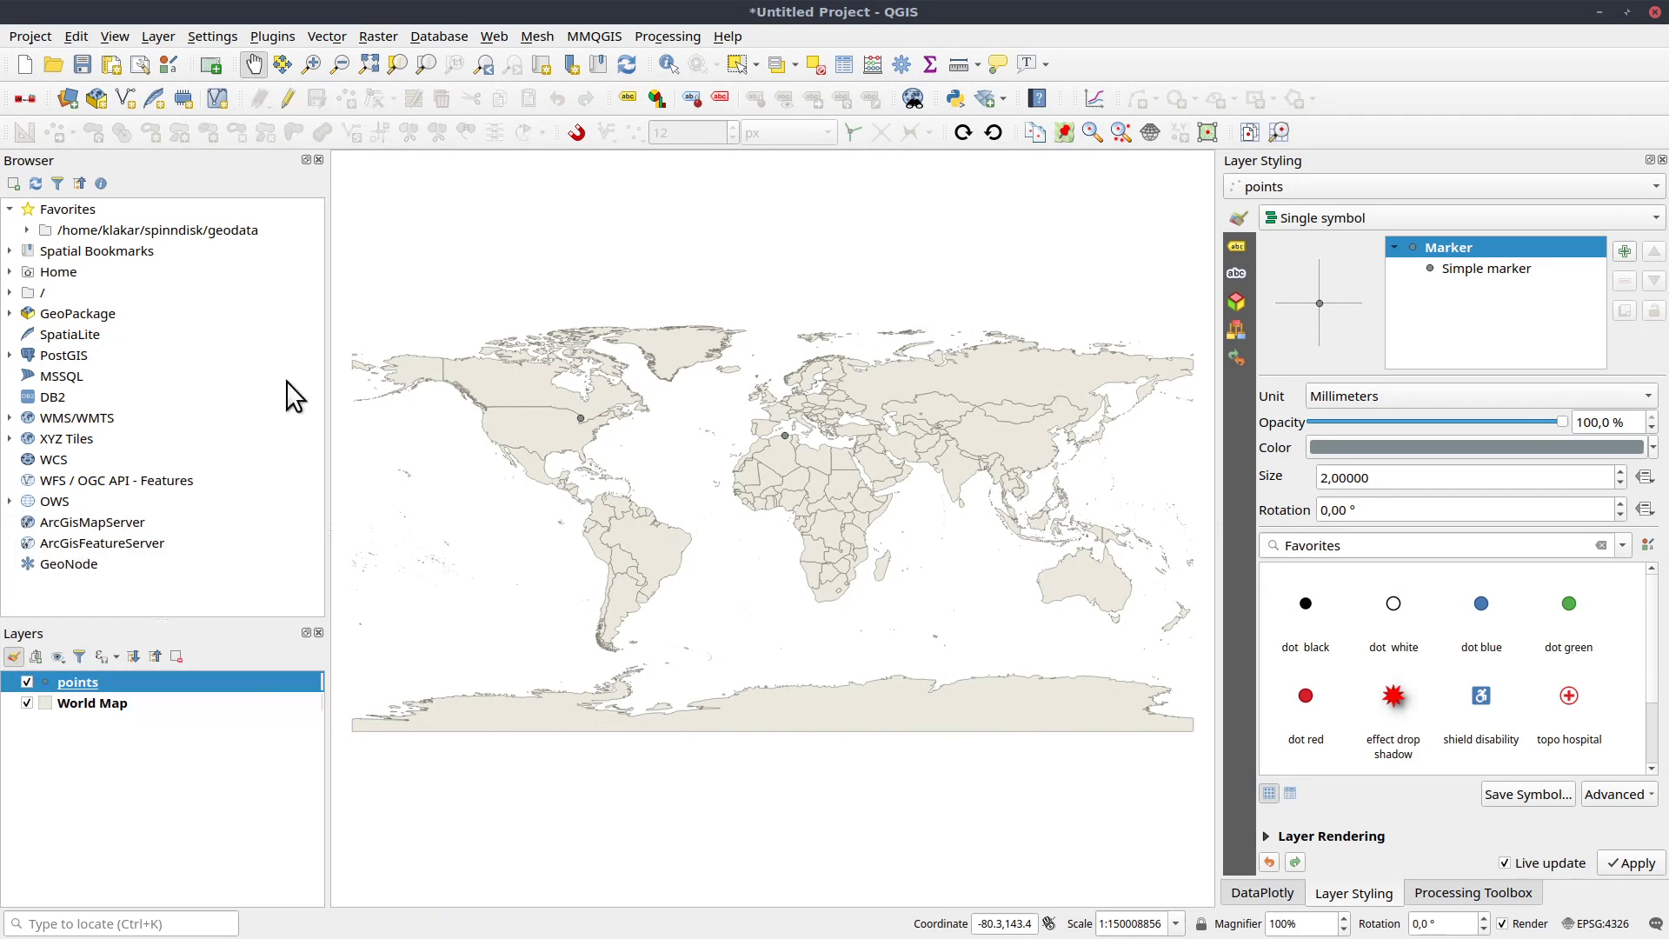
pyautogui.rightClick(77, 687)
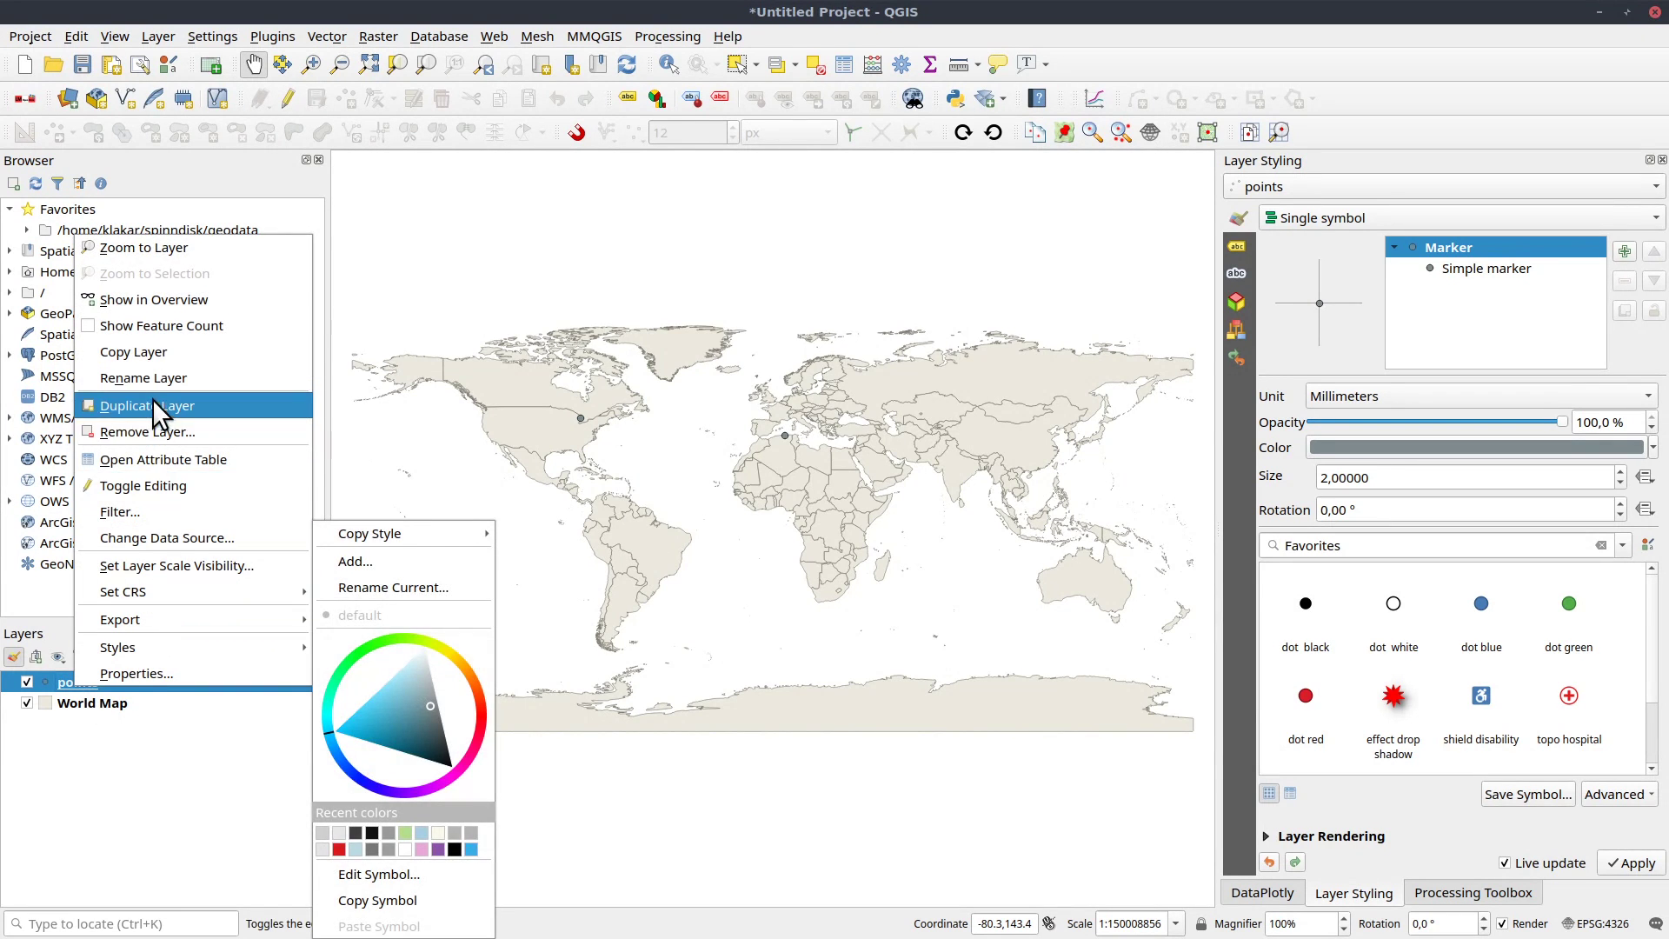
pyautogui.click(167, 430)
pyautogui.click(885, 471)
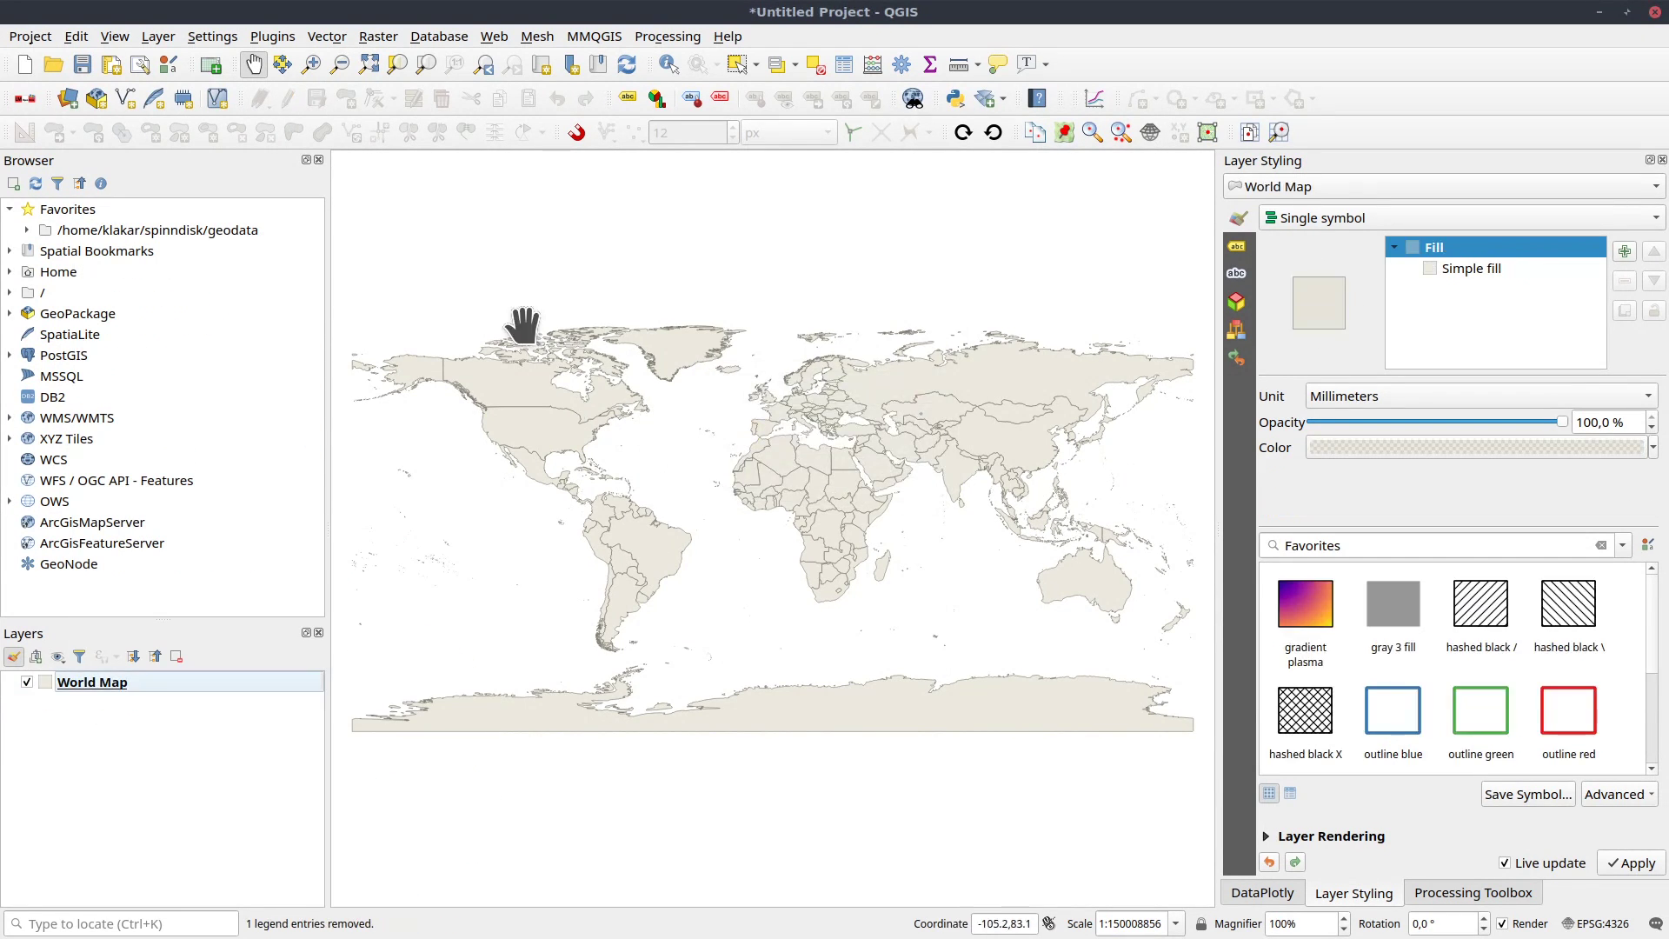
# Create a new temporary scratch layer with Polygon geometry.
pyautogui.click(180, 94)
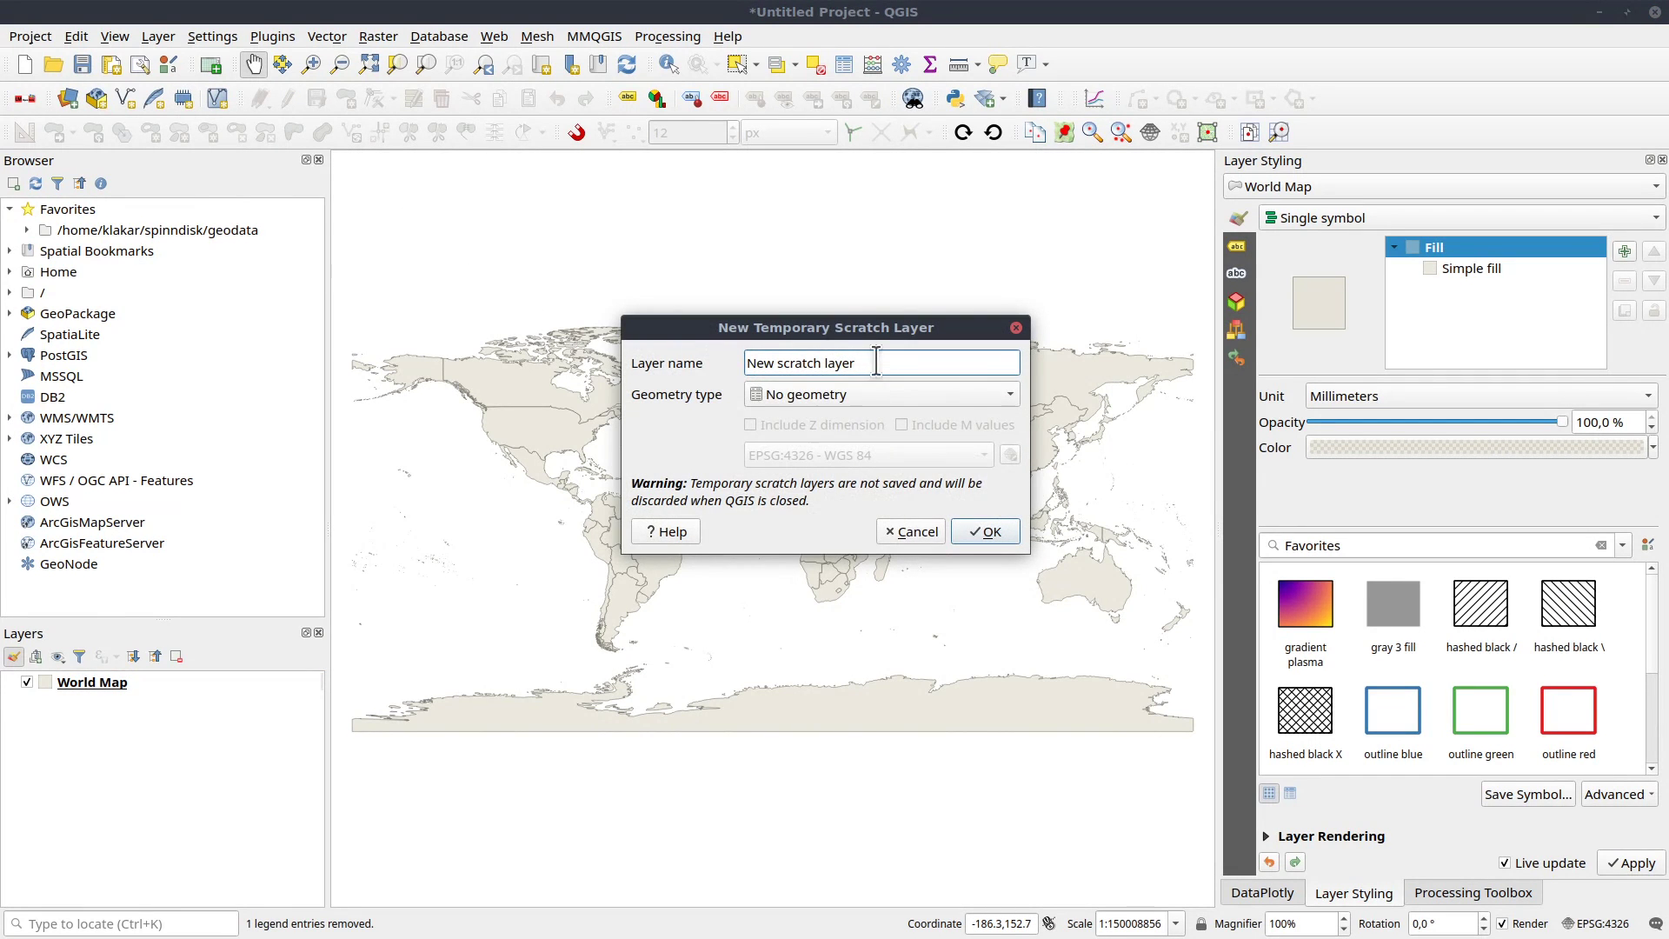
pyautogui.click(871, 396)
pyautogui.click(870, 469)
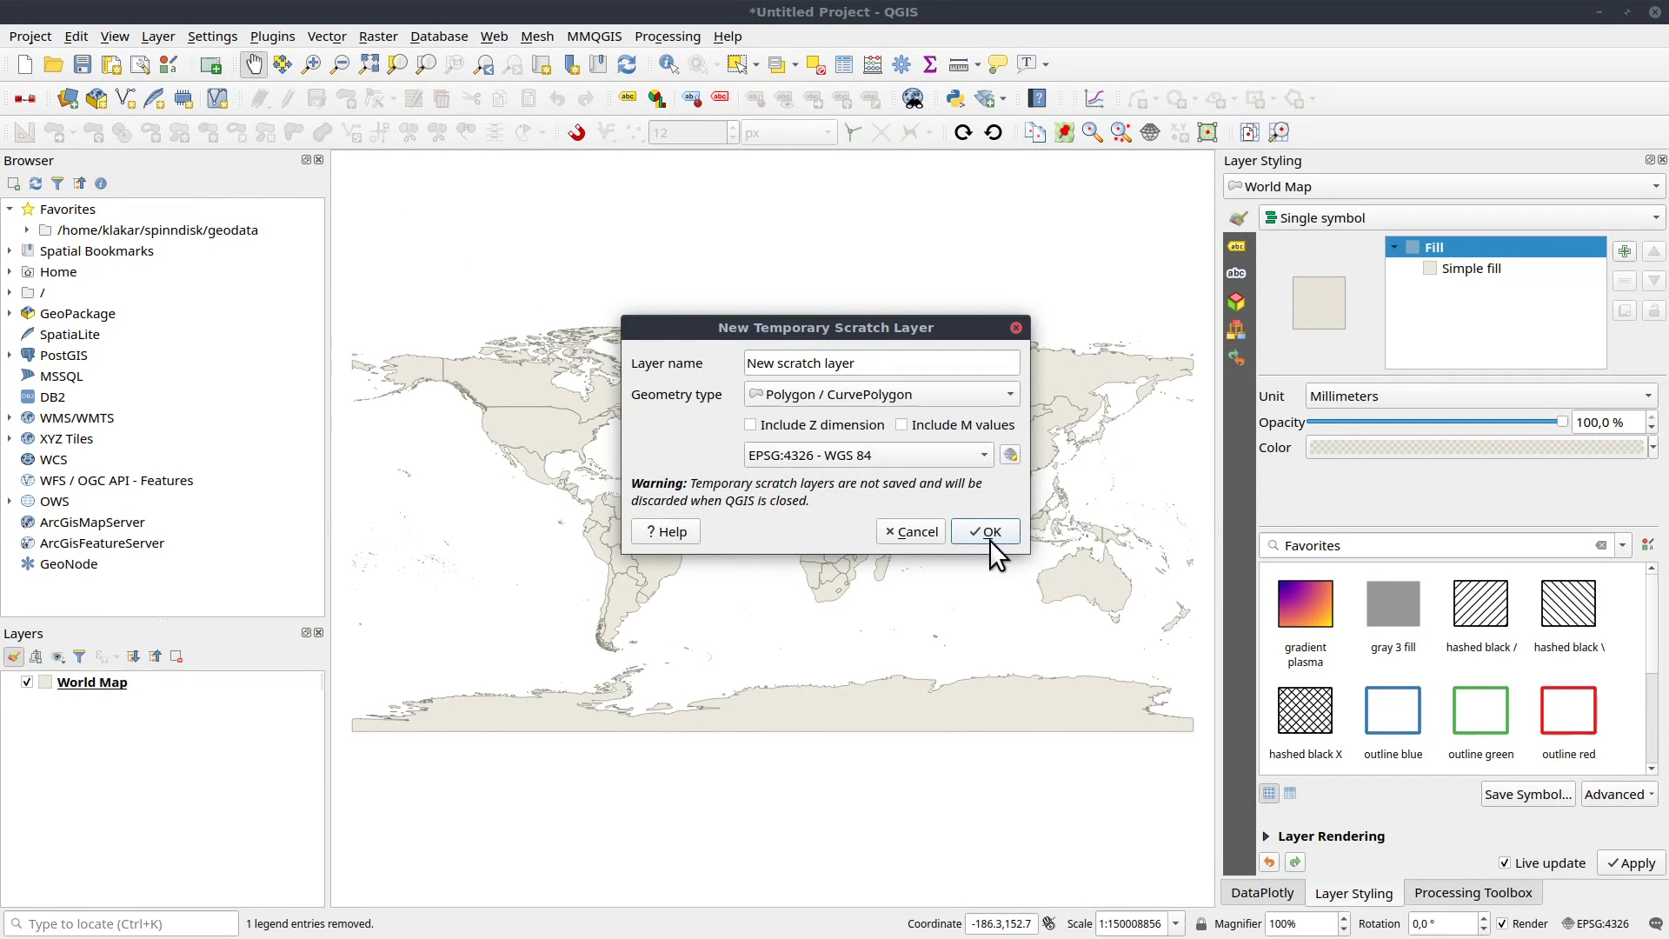
pyautogui.click(990, 535)
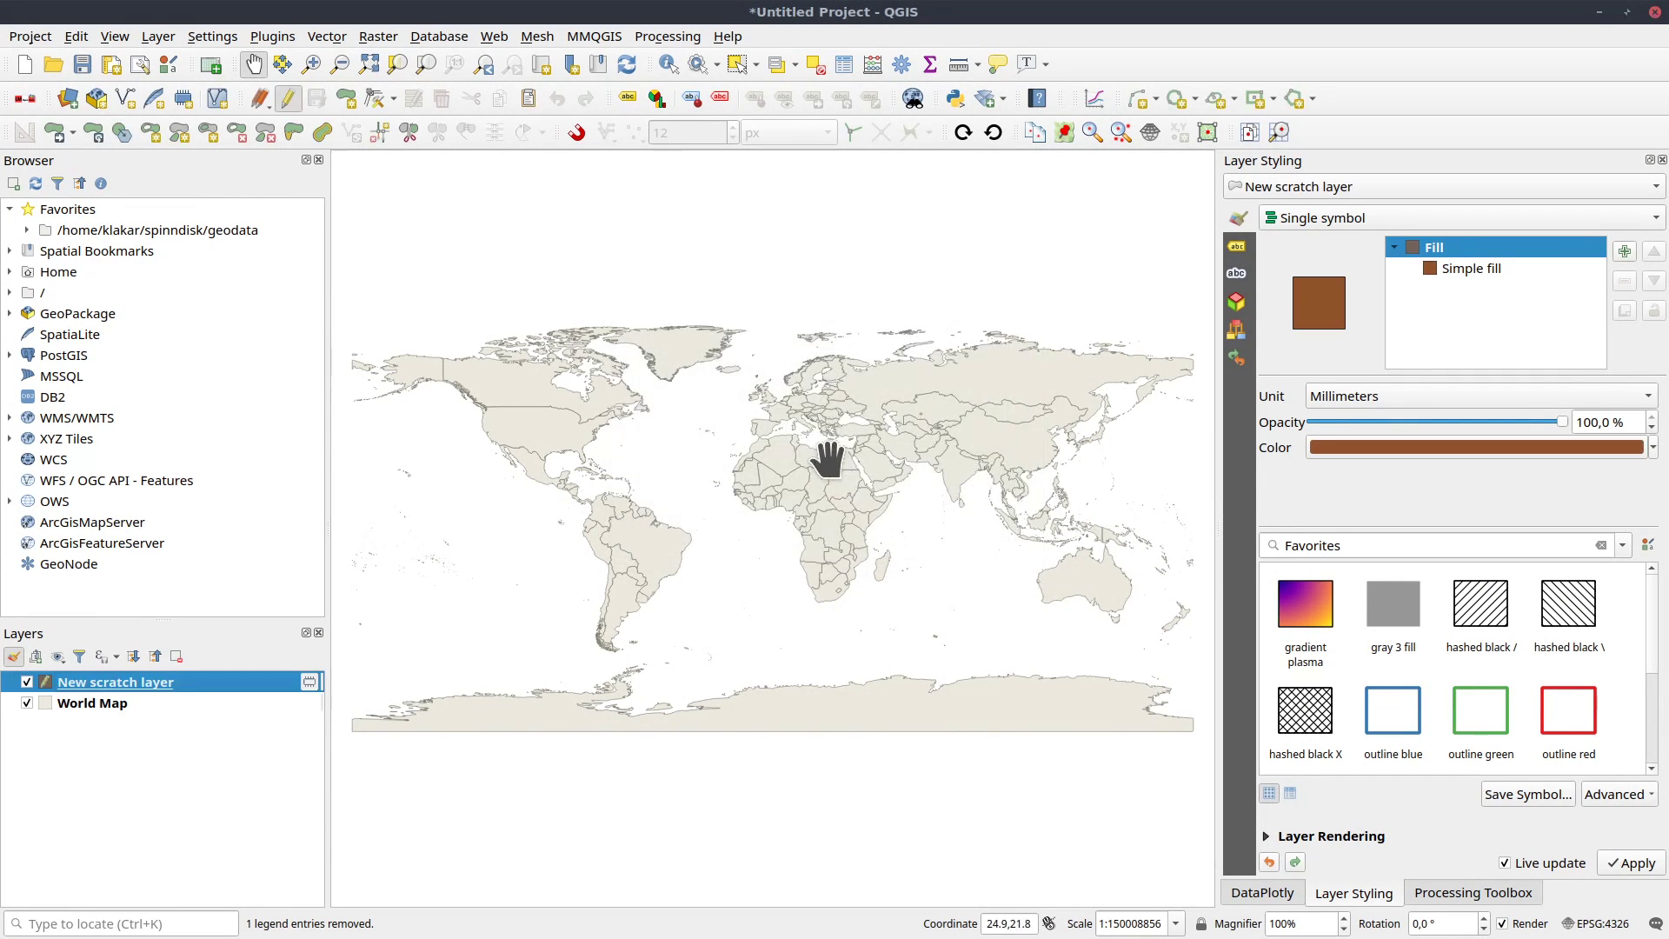
# Digitize a six-corner polygon covering eastern Africa and the Arabian Peninsula.
pyautogui.click(346, 99)
pyautogui.click(865, 407)
pyautogui.click(759, 424)
pyautogui.click(820, 572)
pyautogui.click(926, 550)
pyautogui.click(968, 466)
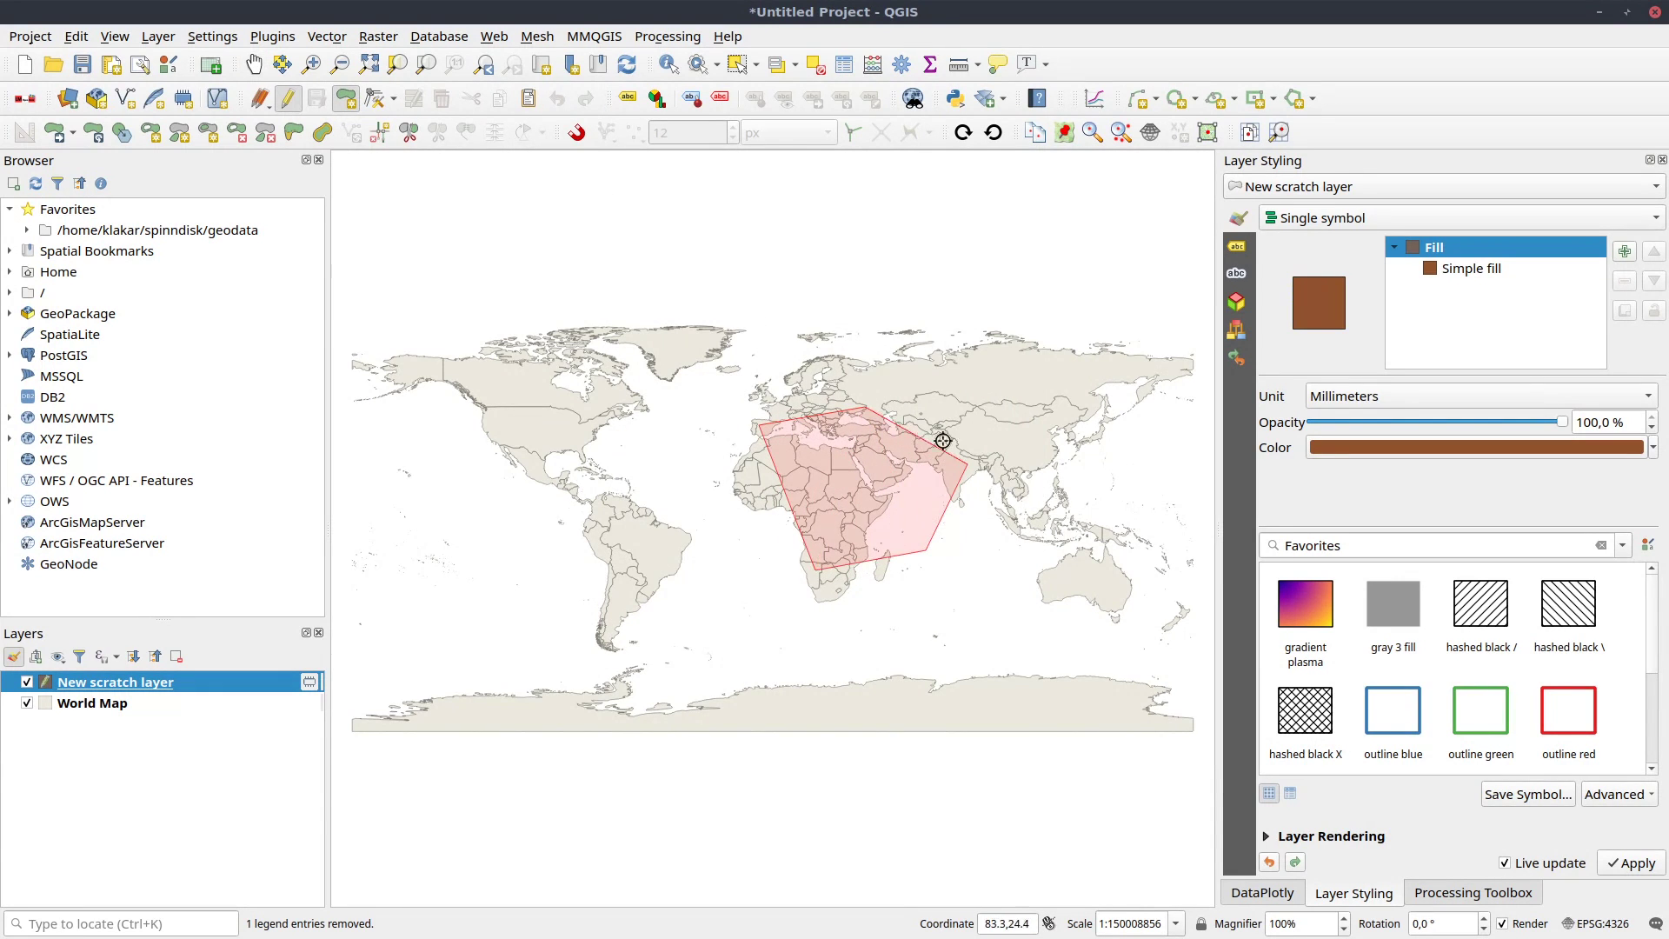
pyautogui.click(874, 452)
pyautogui.rightClick(867, 535)
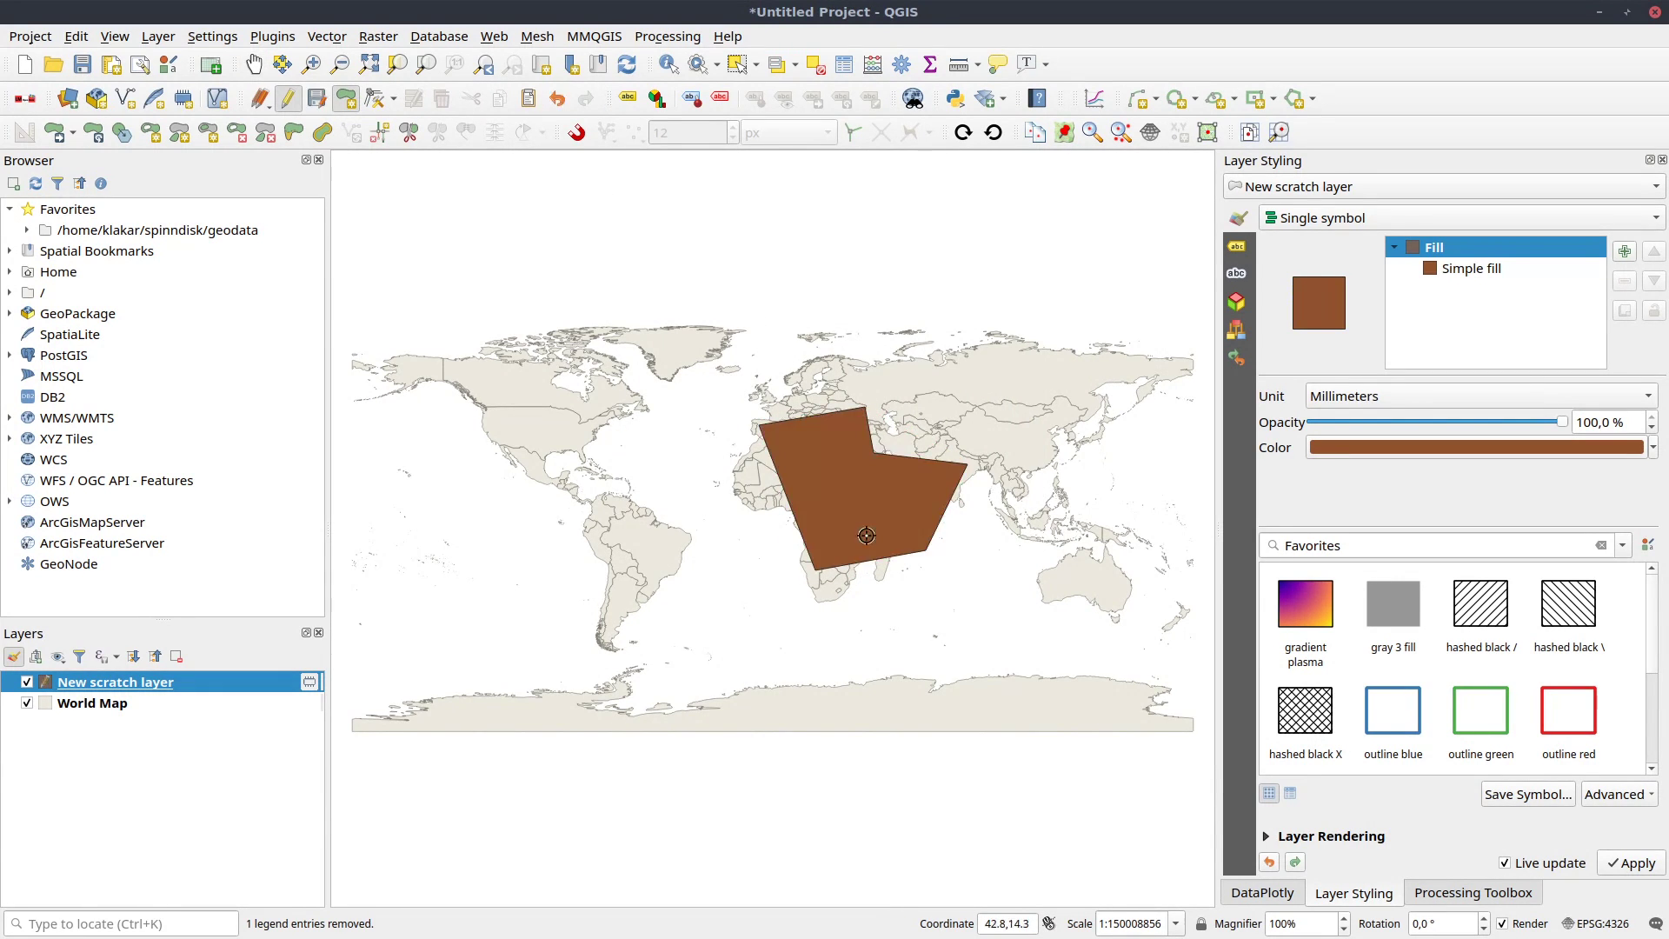
# Save the scratch layer into testpackage.gpkg under the layer name 'polygon'.
pyautogui.click(309, 684)
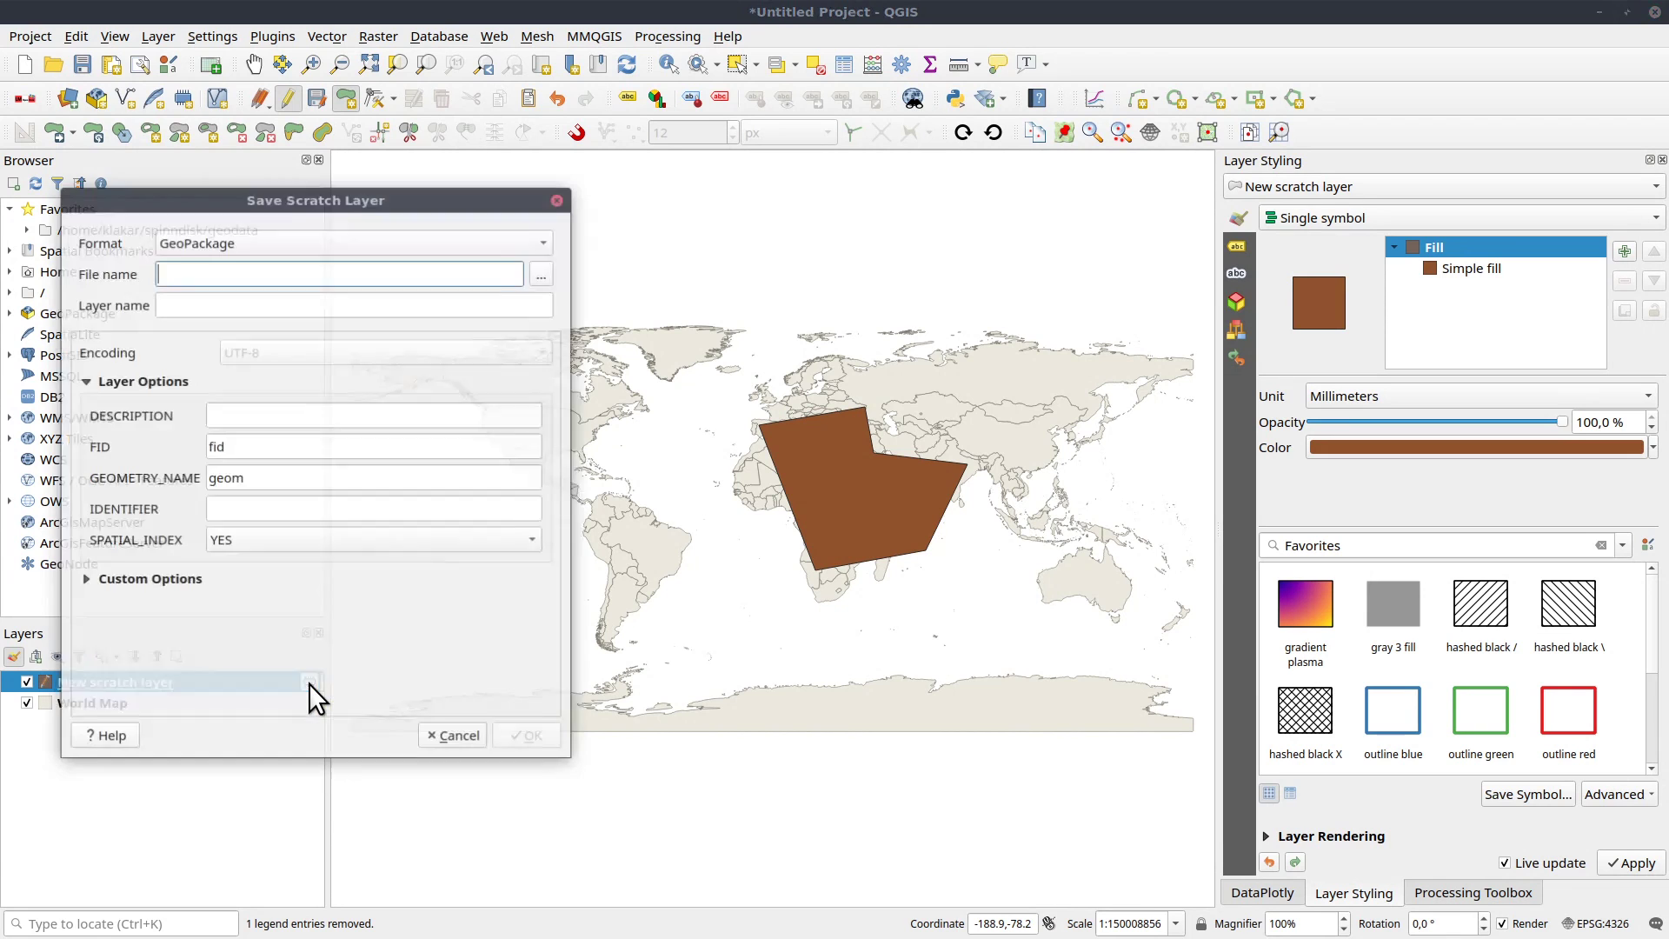
pyautogui.moveTo(309, 213); pyautogui.dragTo(533, 203)
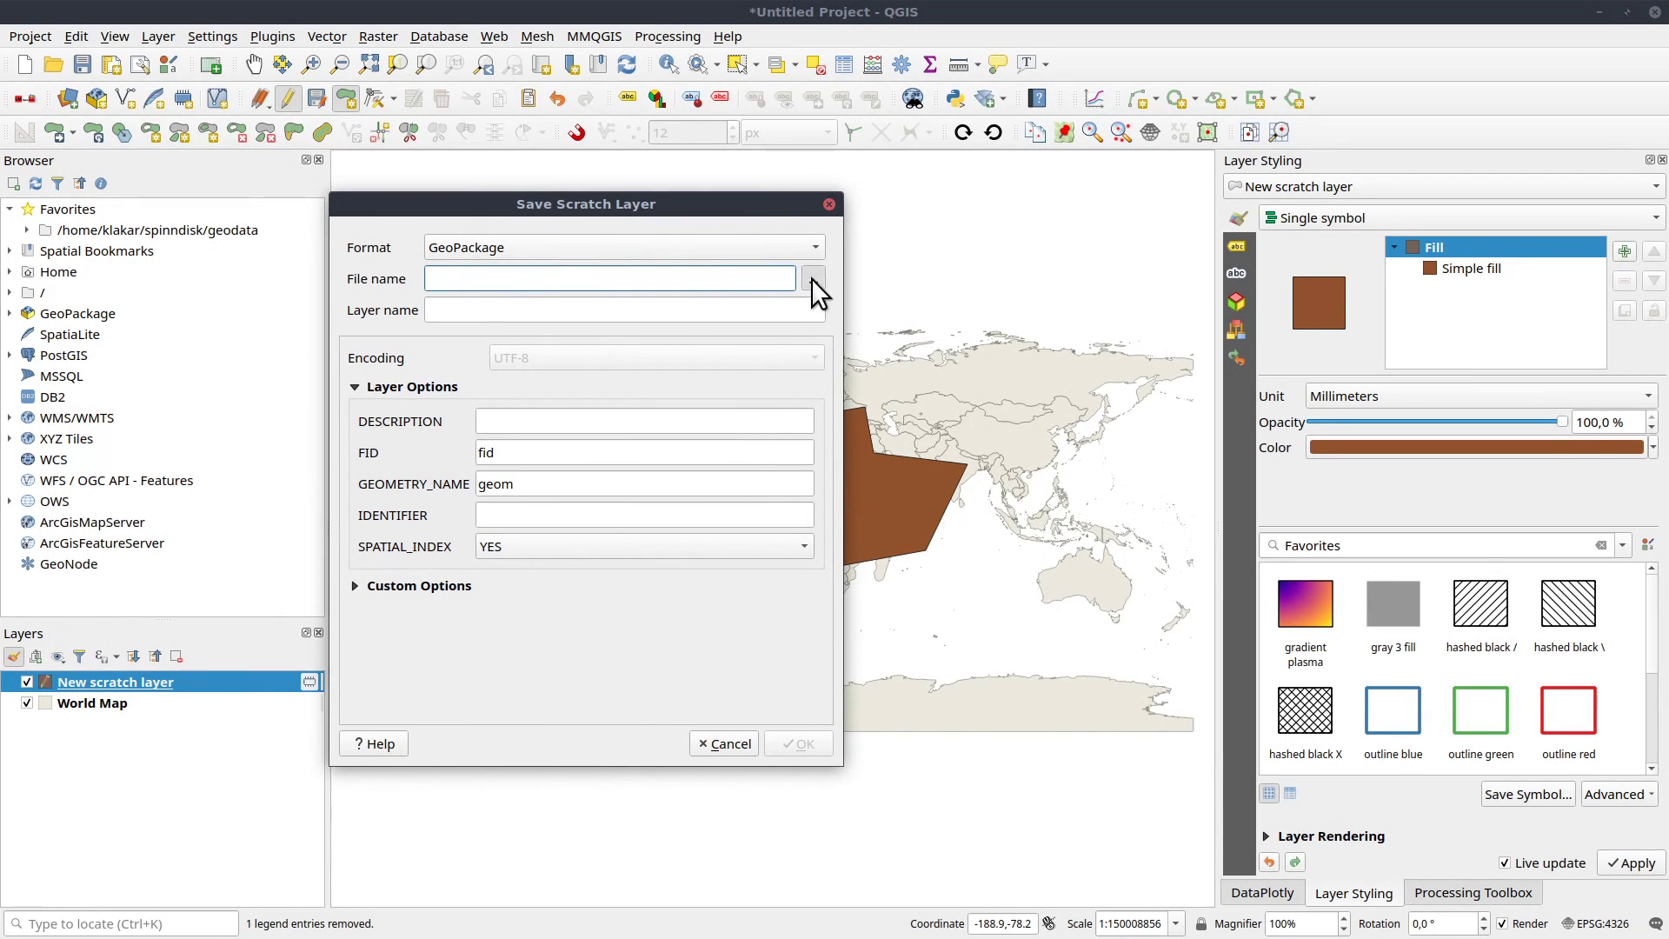
pyautogui.click(813, 279)
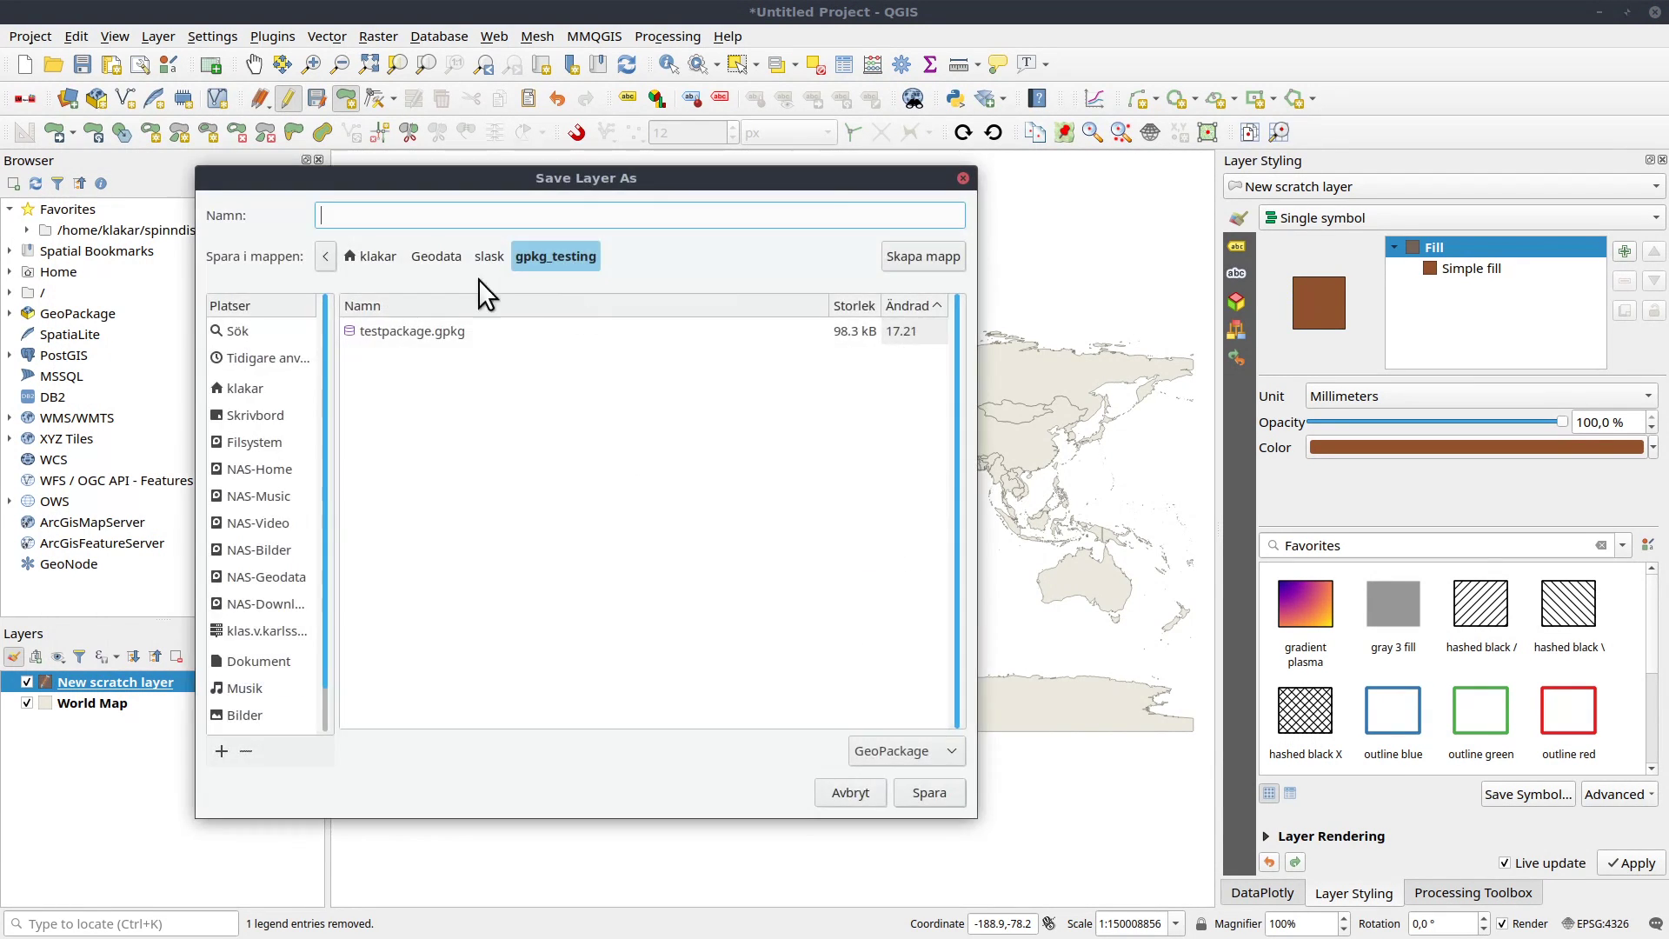
pyautogui.click(400, 332)
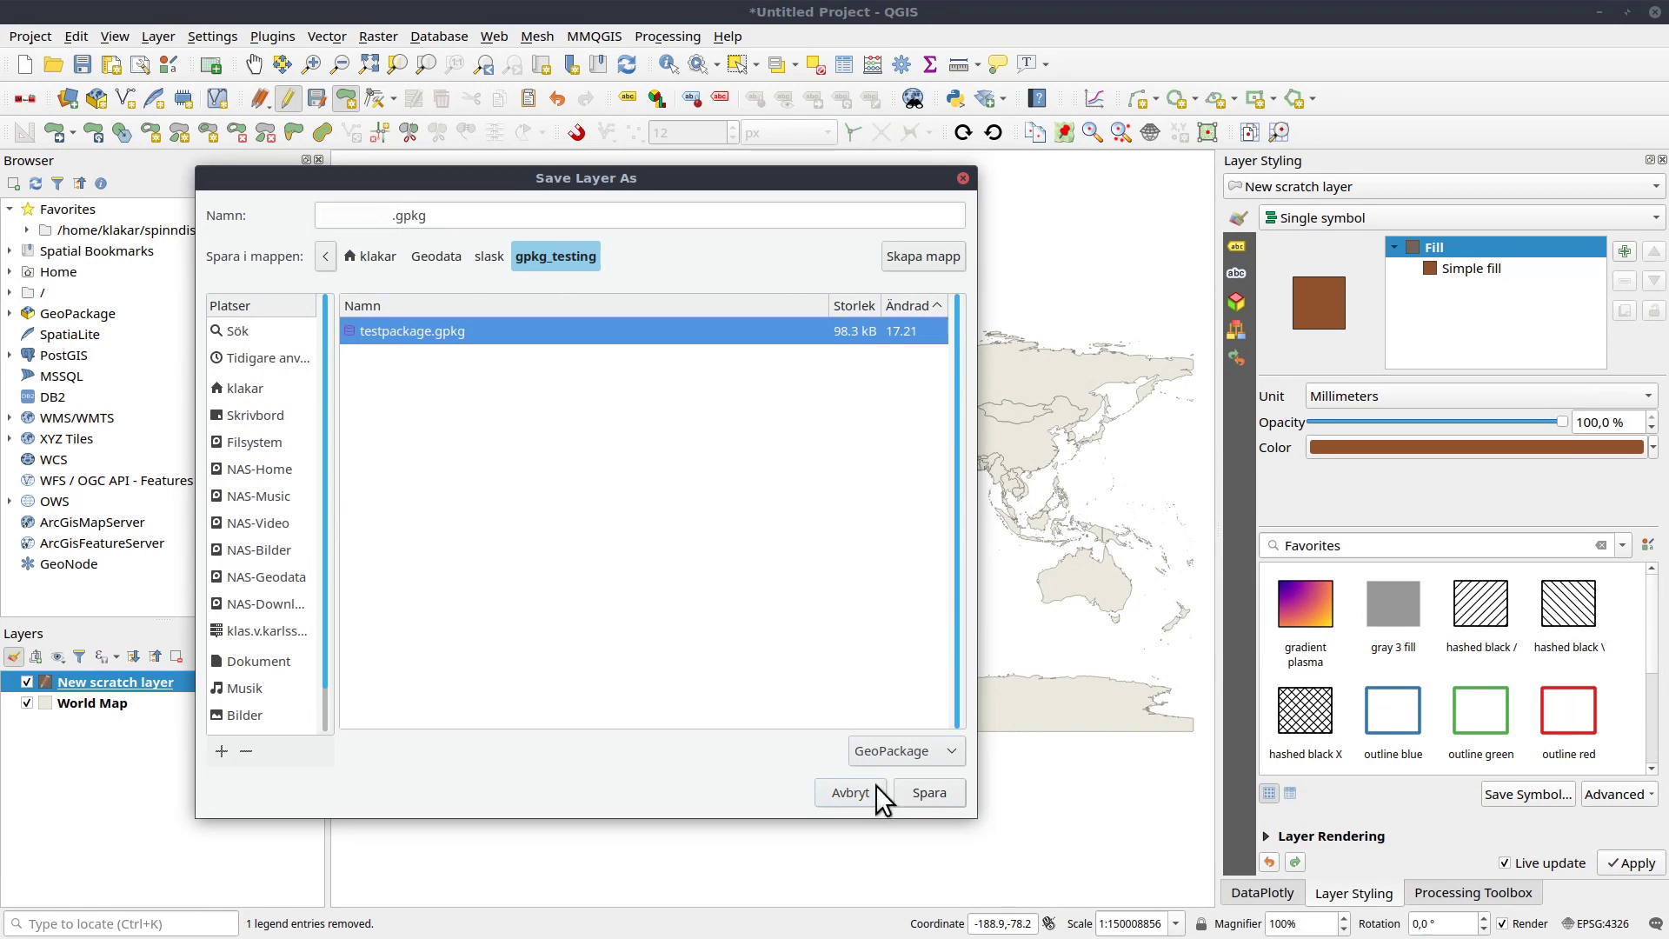
pyautogui.click(948, 796)
pyautogui.moveTo(525, 310); pyautogui.dragTo(345, 311)
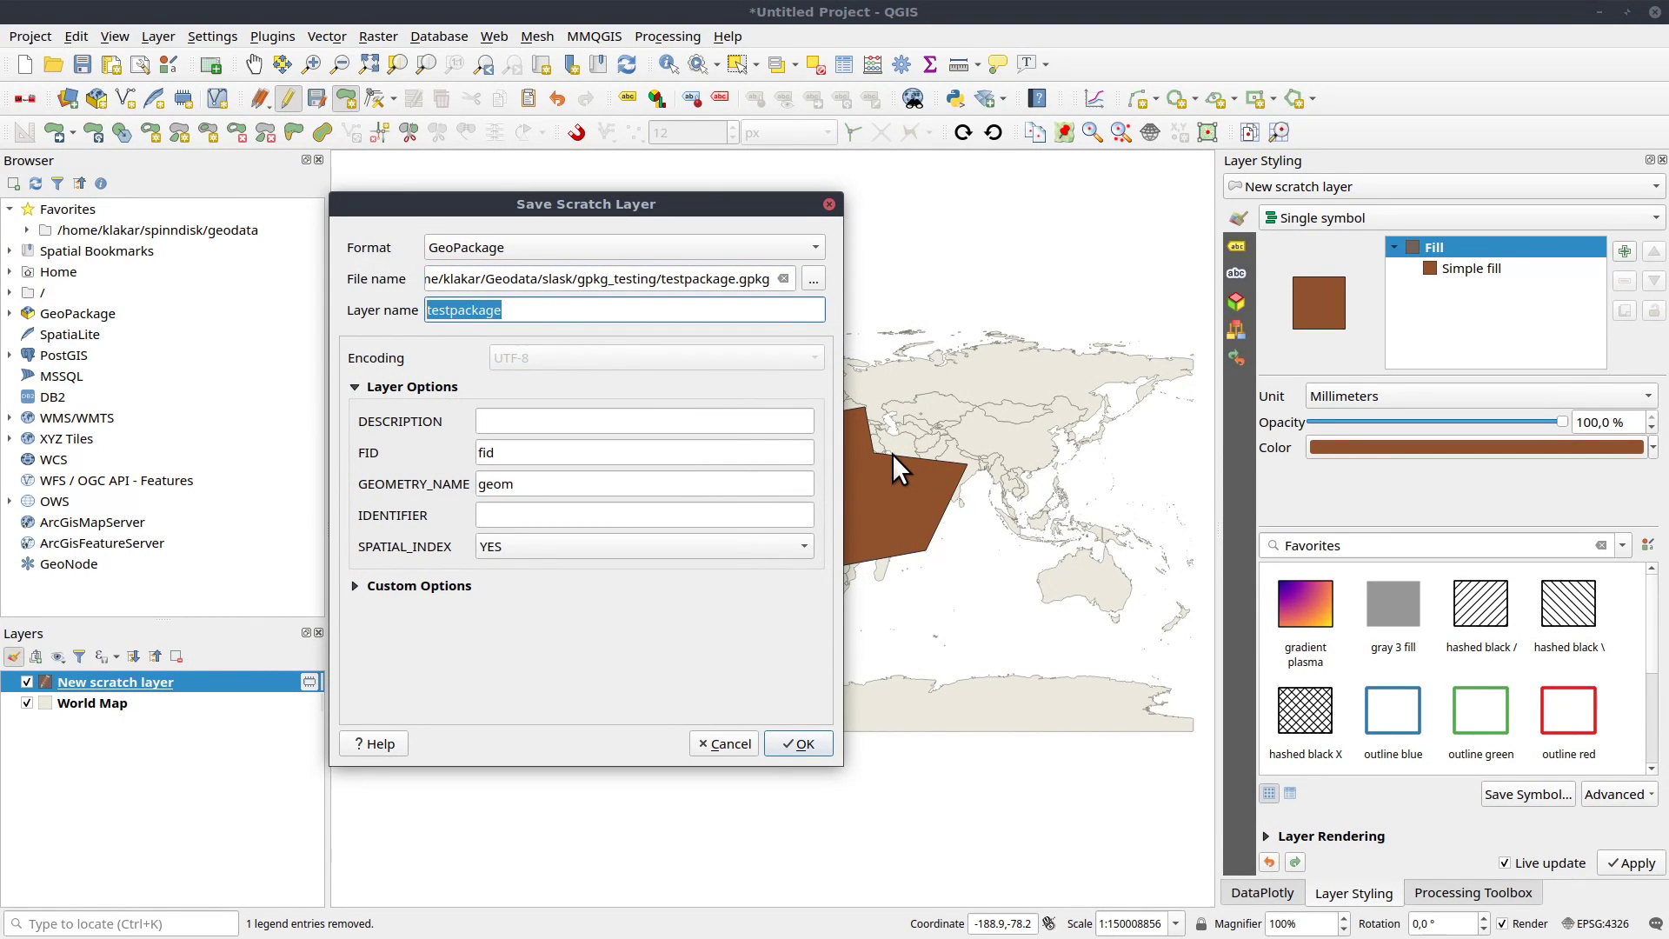
pyautogui.write('polygon')
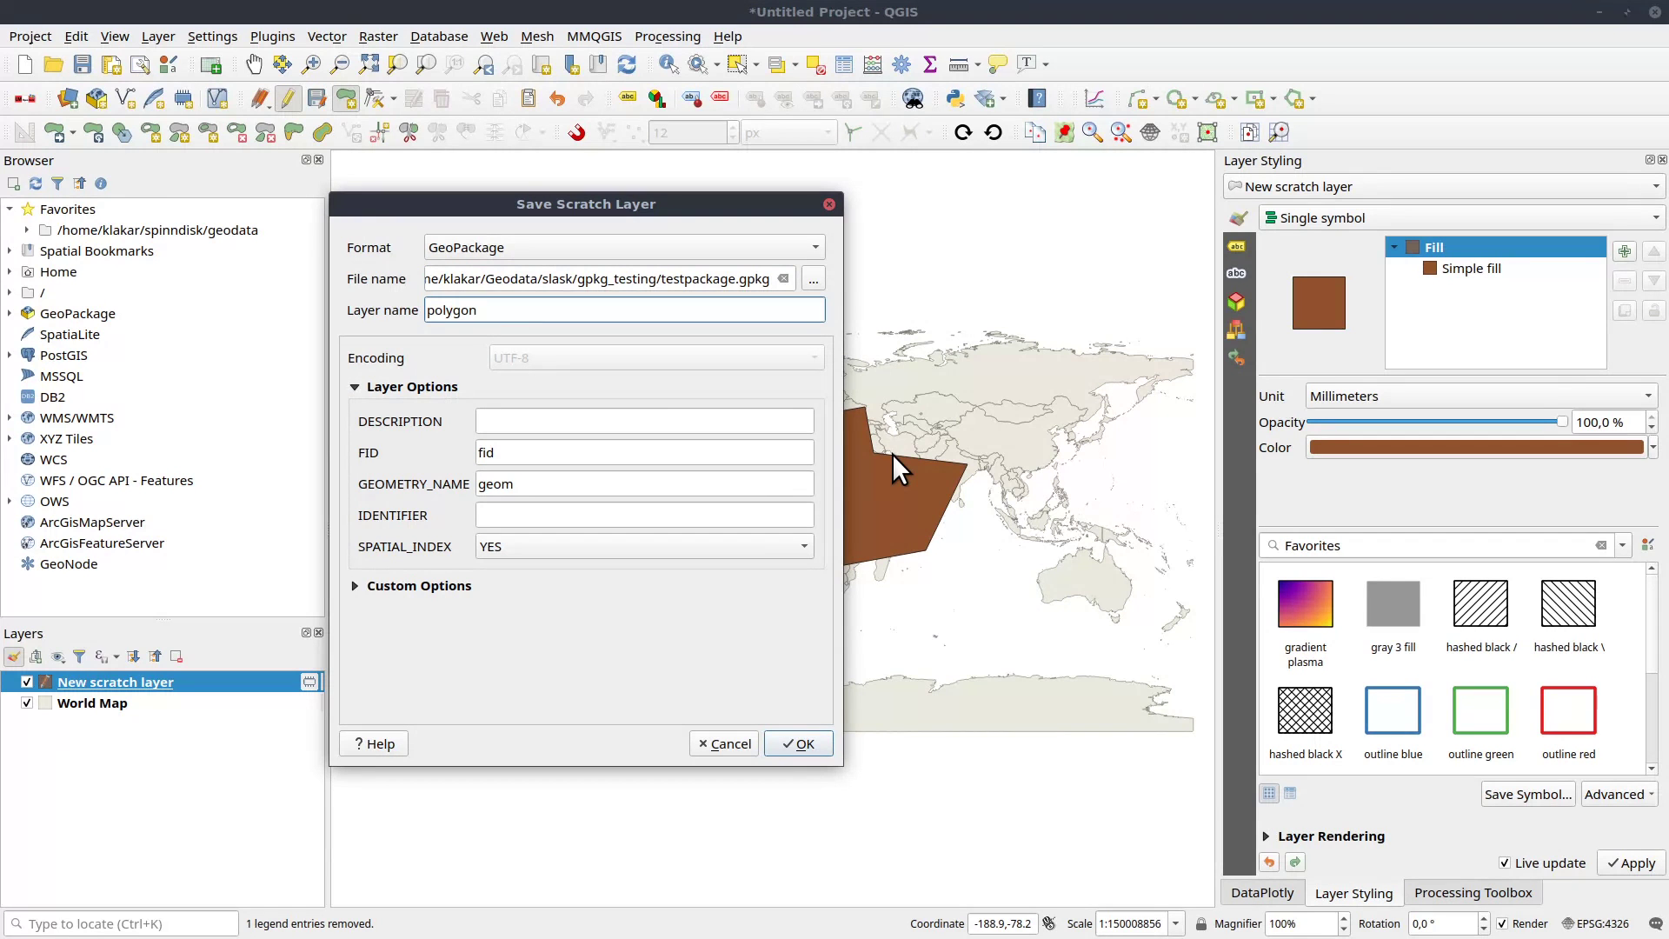
pyautogui.click(798, 747)
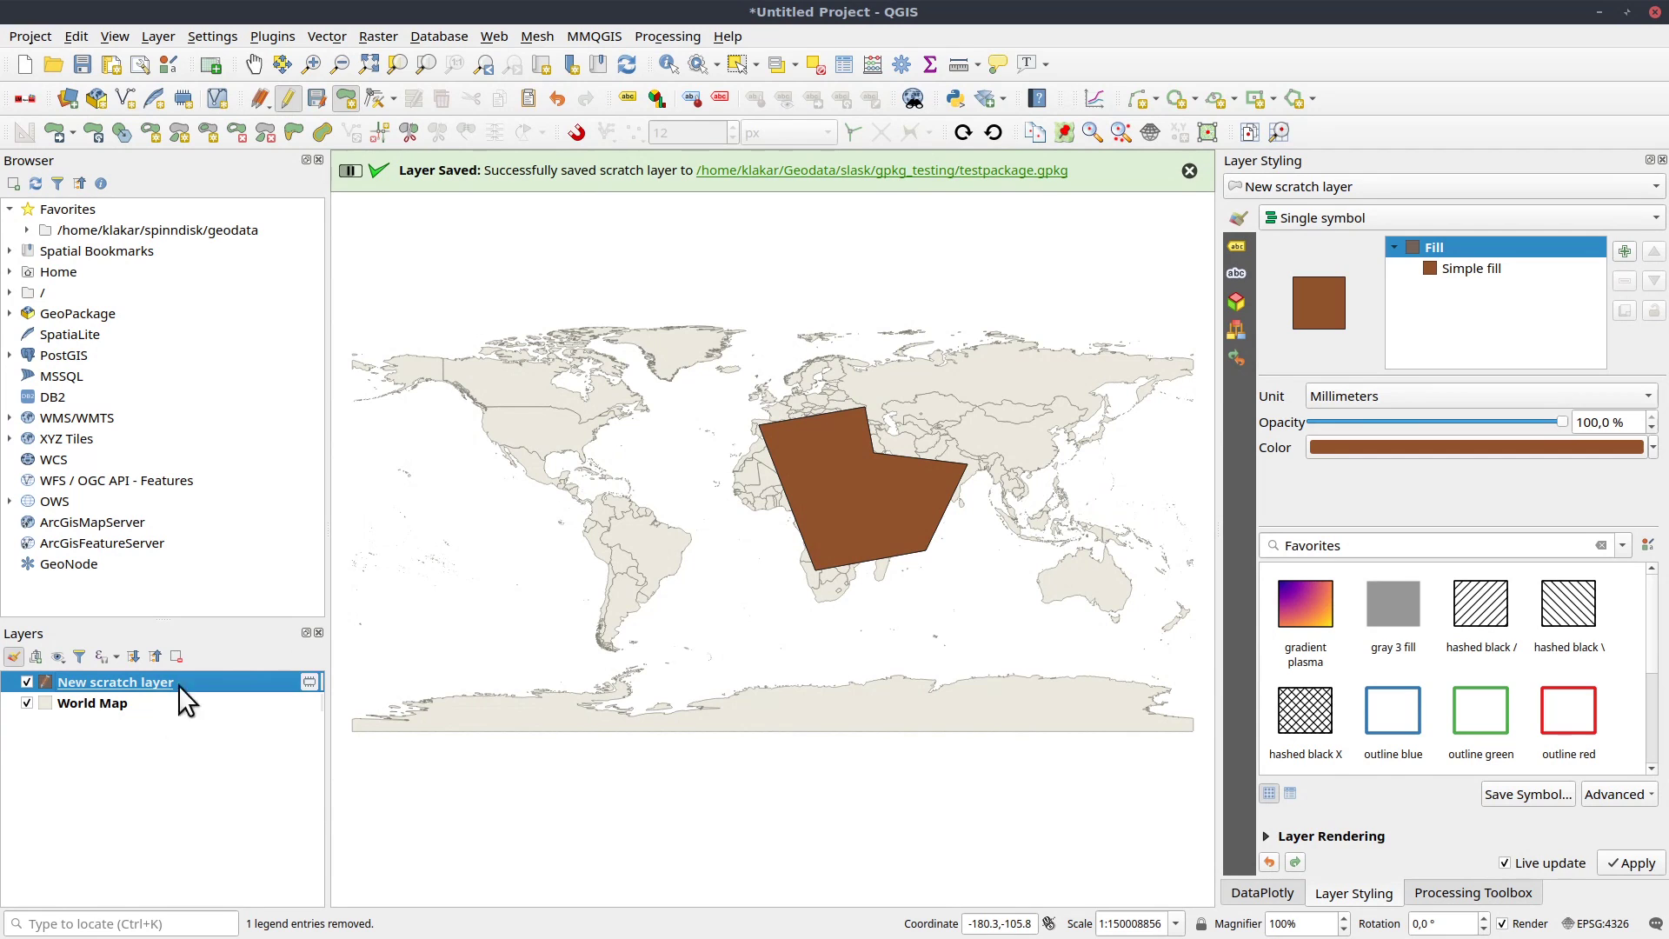
# Save the polygon layer's edits, stop editing, and hide it from the map.
pyautogui.click(313, 101)
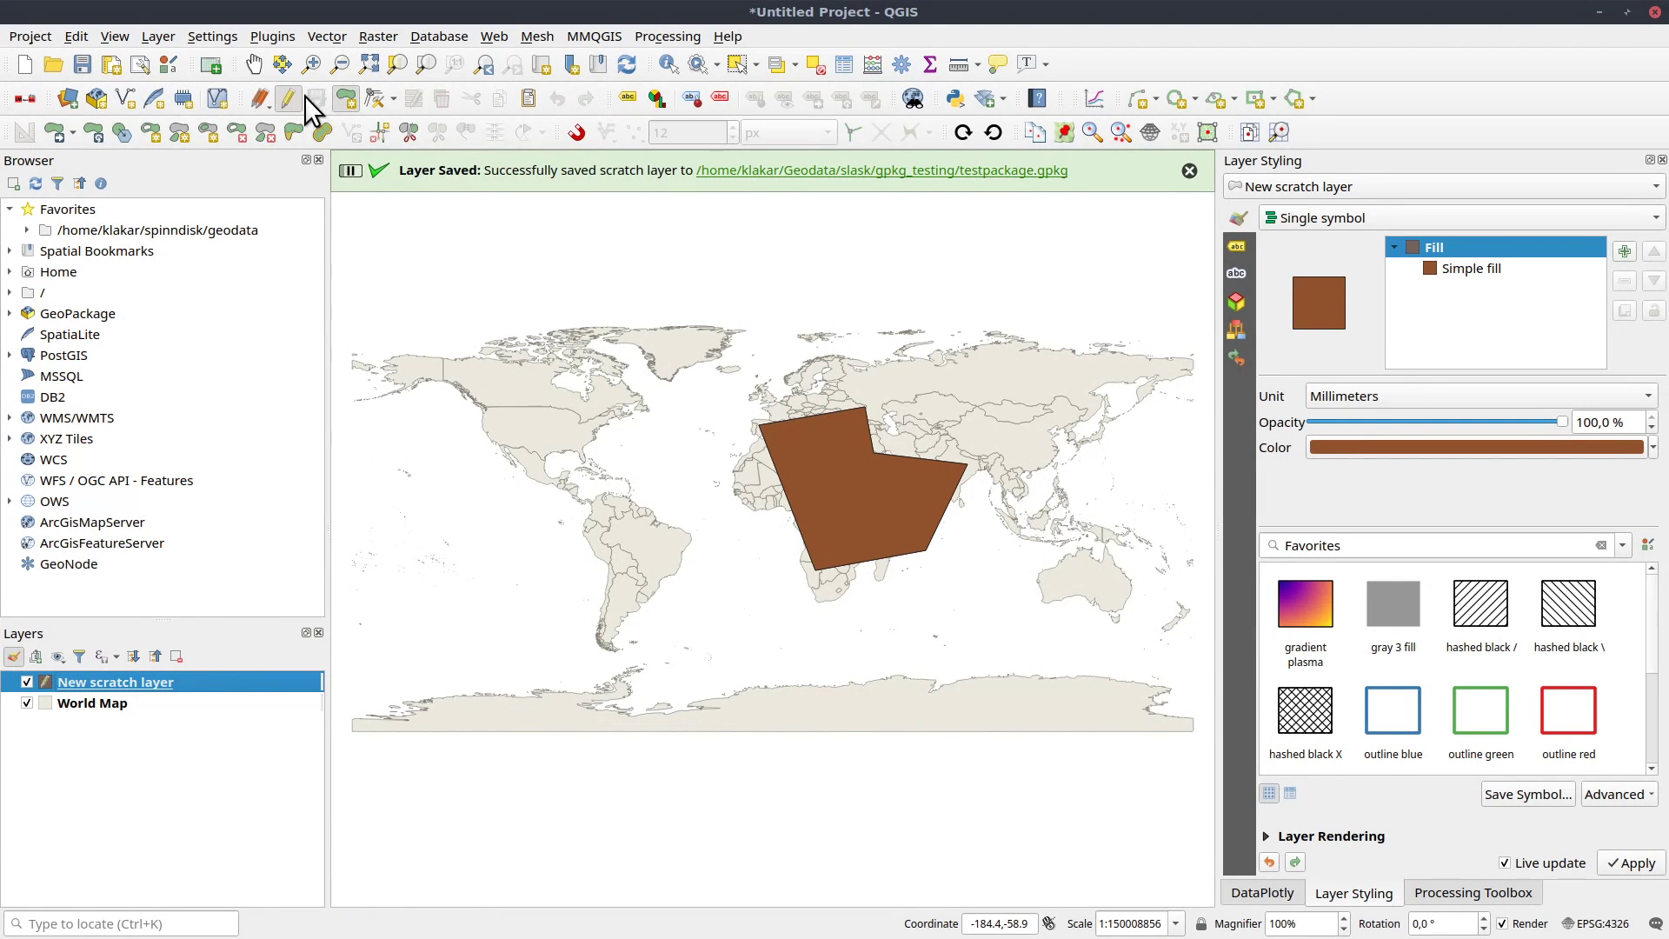
pyautogui.click(287, 98)
pyautogui.click(27, 682)
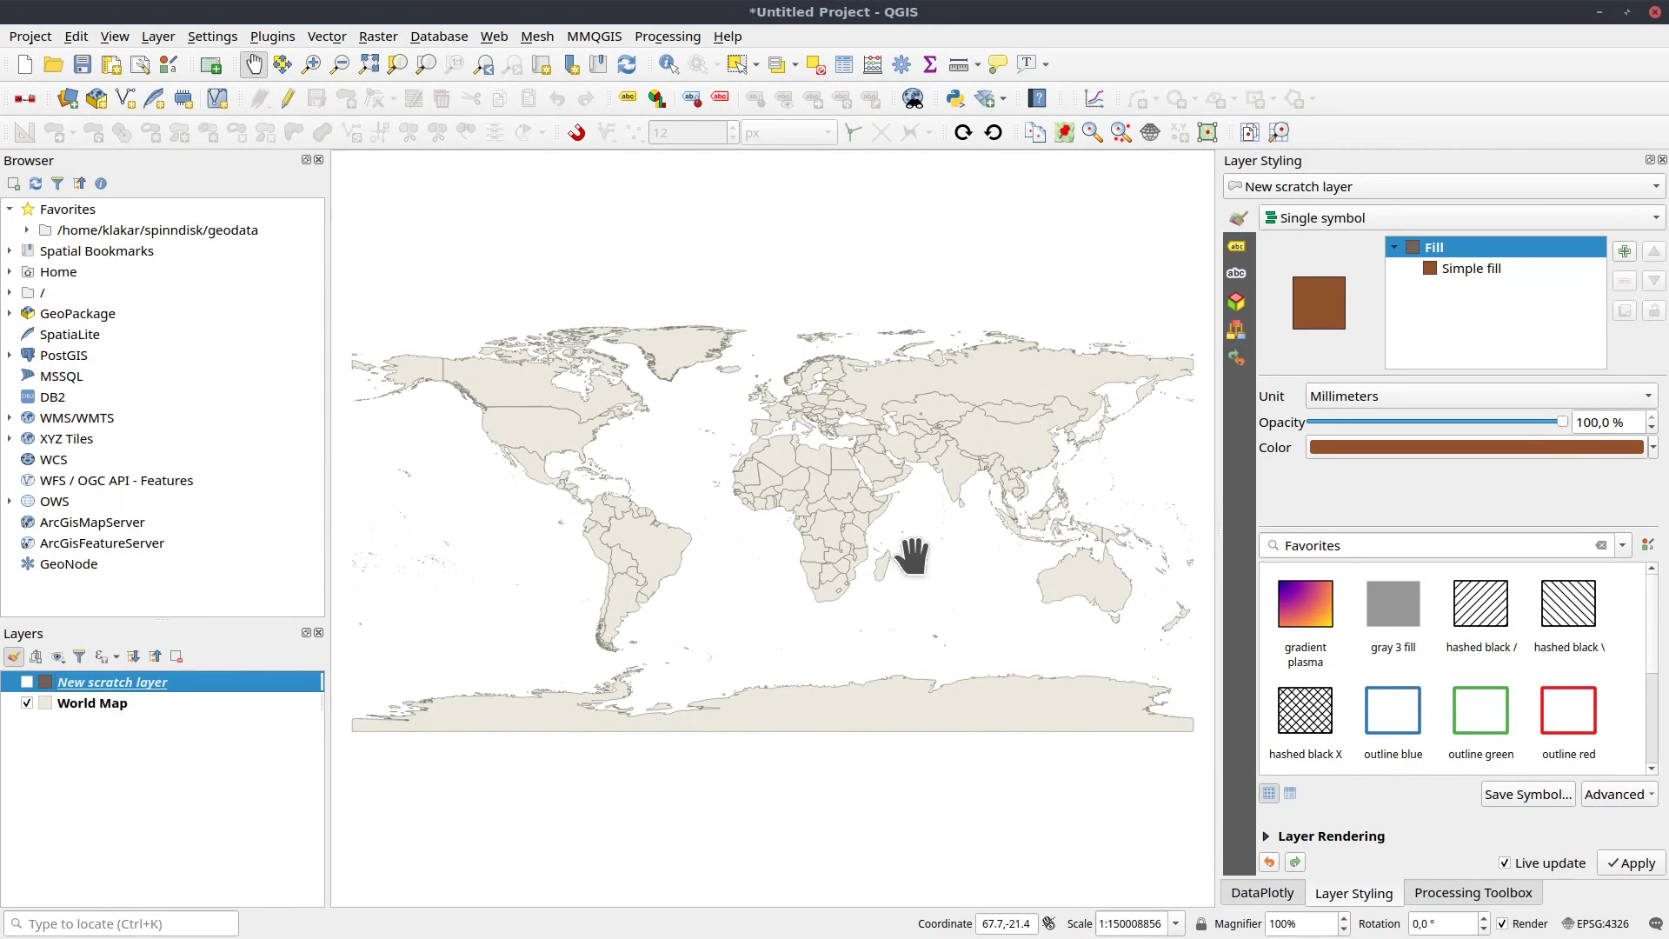
# Search the Processing Toolbox for 'geop' to find the Package layers algorithm.
pyautogui.click(1442, 892)
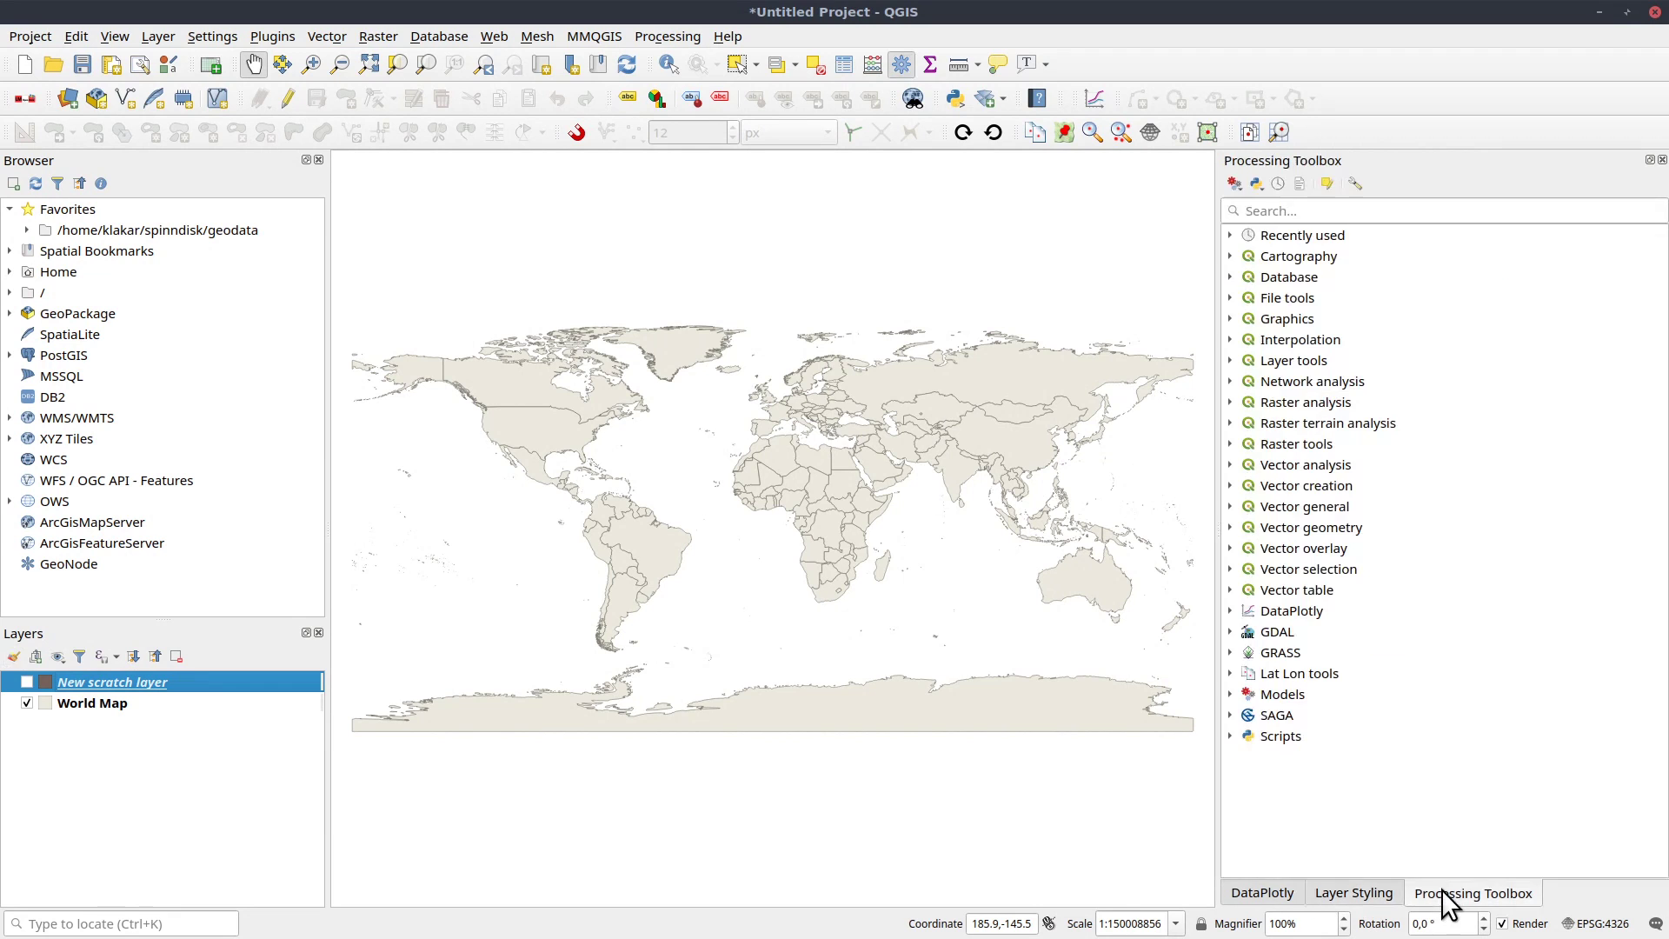
pyautogui.click(1329, 210)
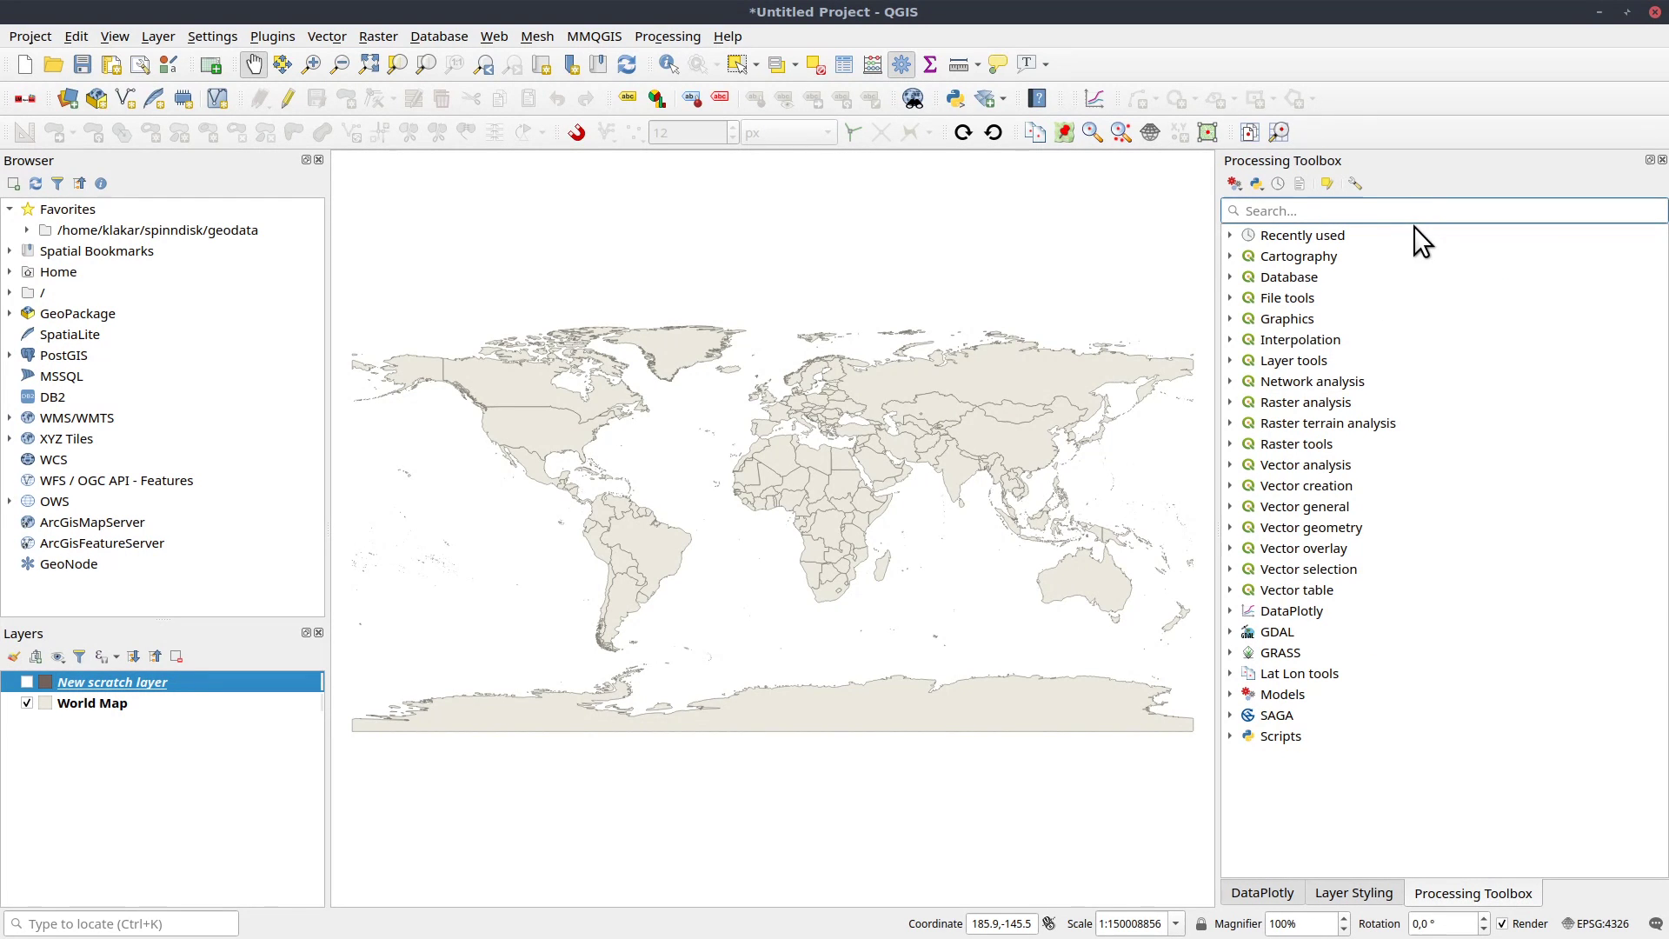
pyautogui.write('geop')
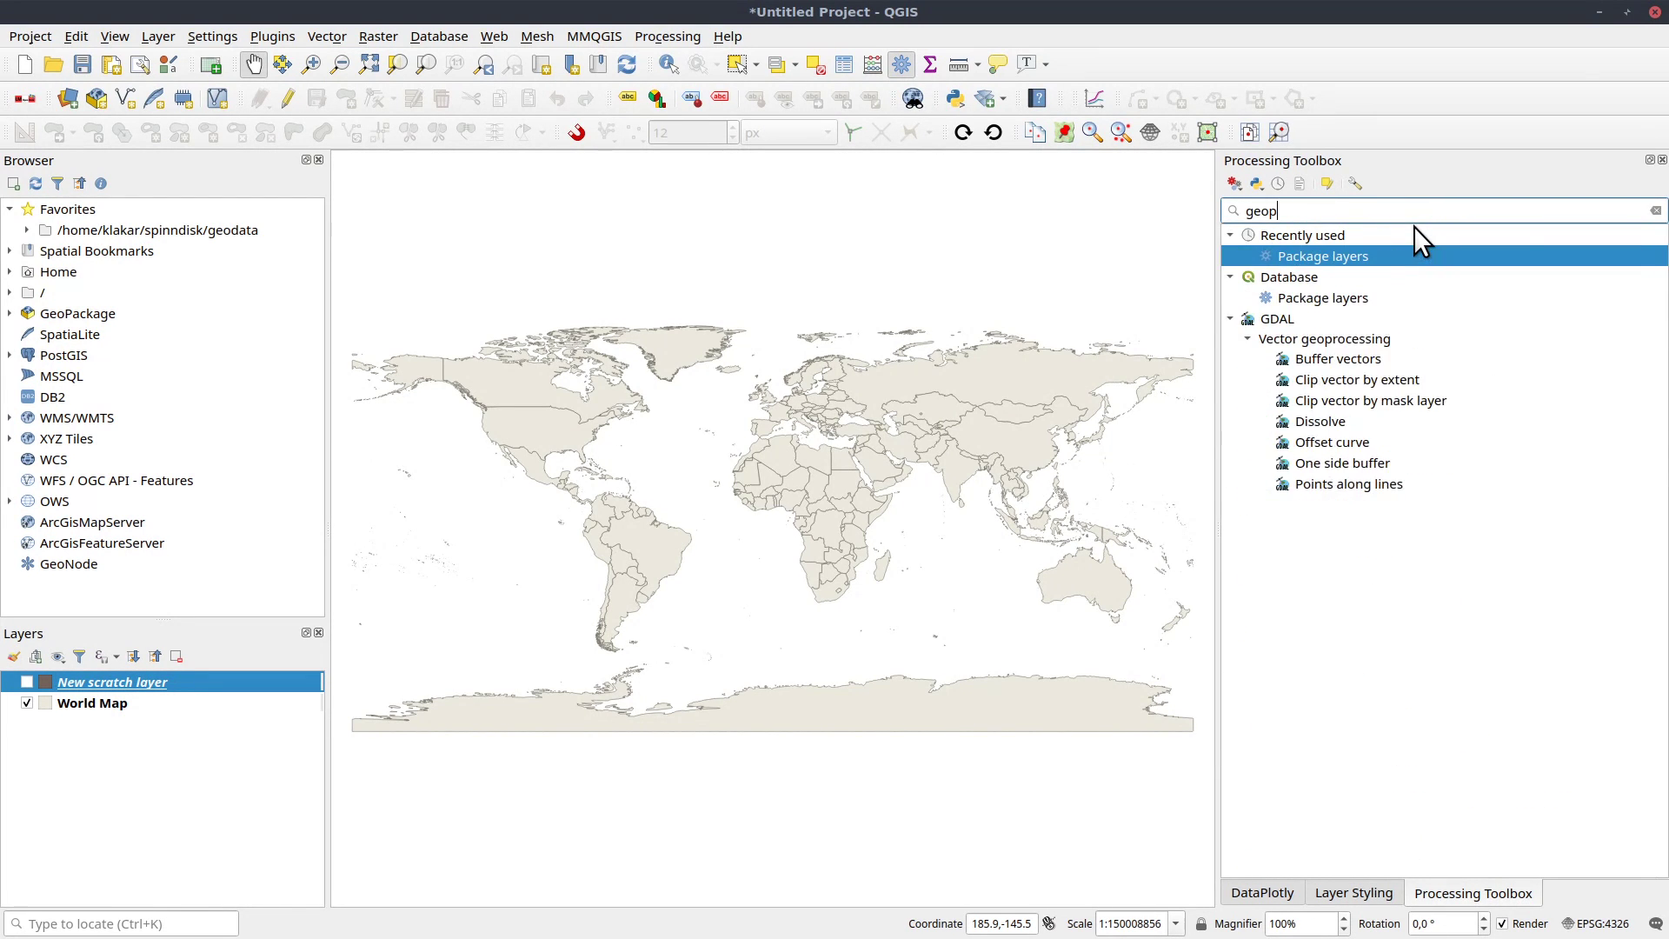
# Open Package layers and select both New scratch layer and World Map as inputs.
pyautogui.doubleClick(1332, 257)
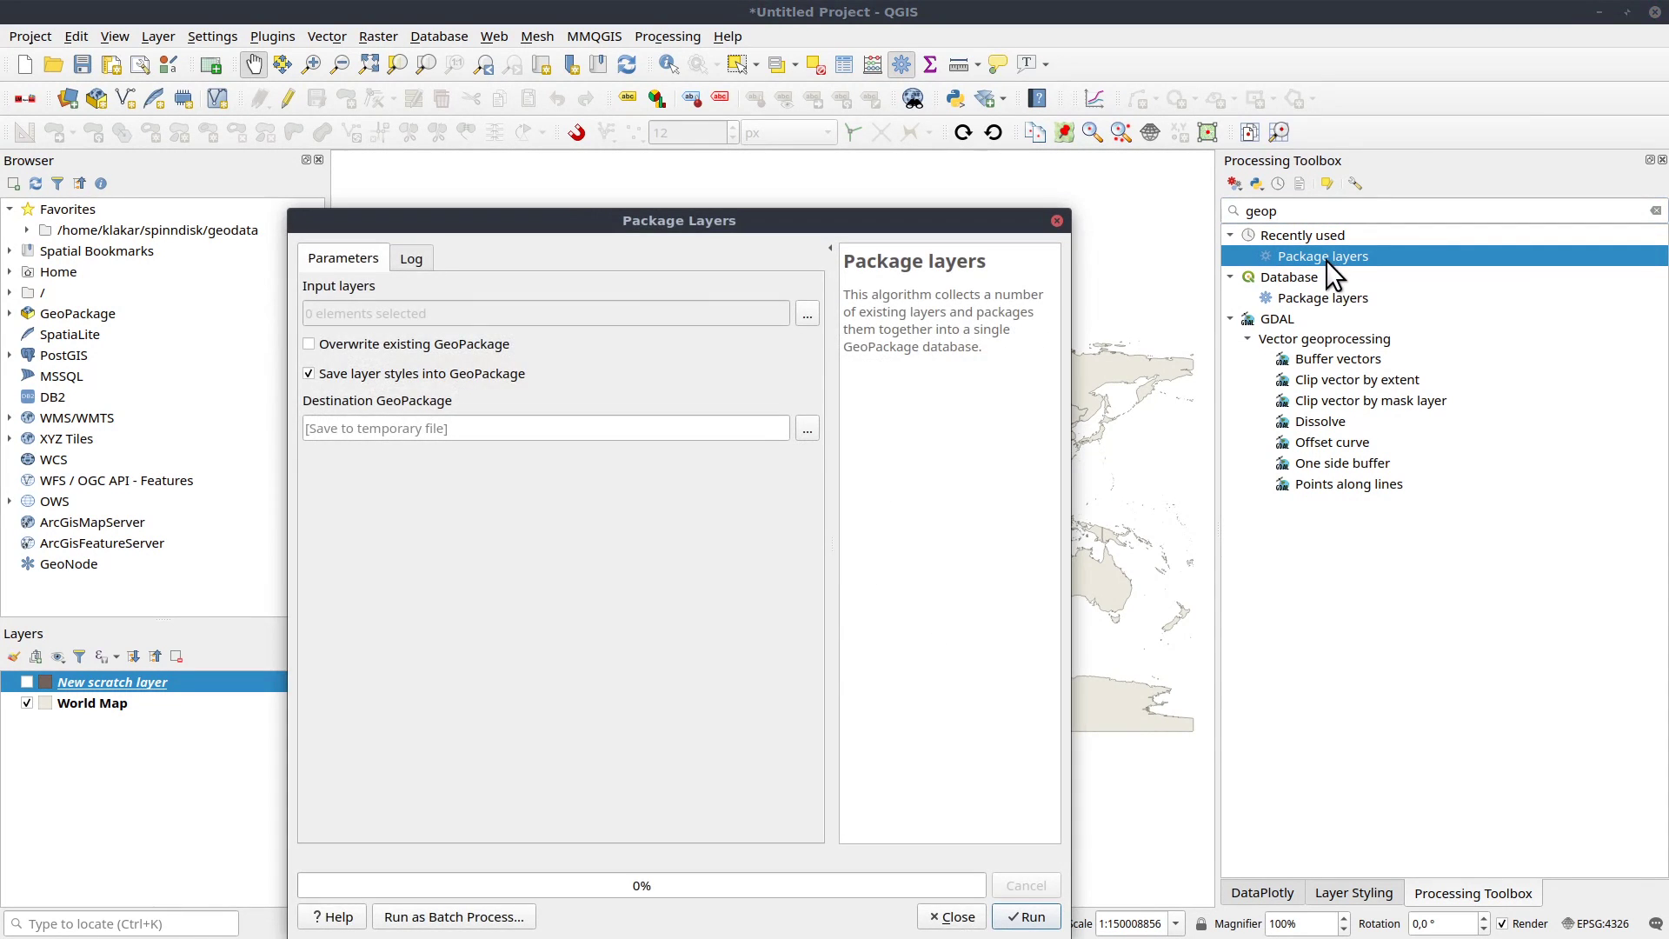
pyautogui.moveTo(540, 228); pyautogui.dragTo(630, 166)
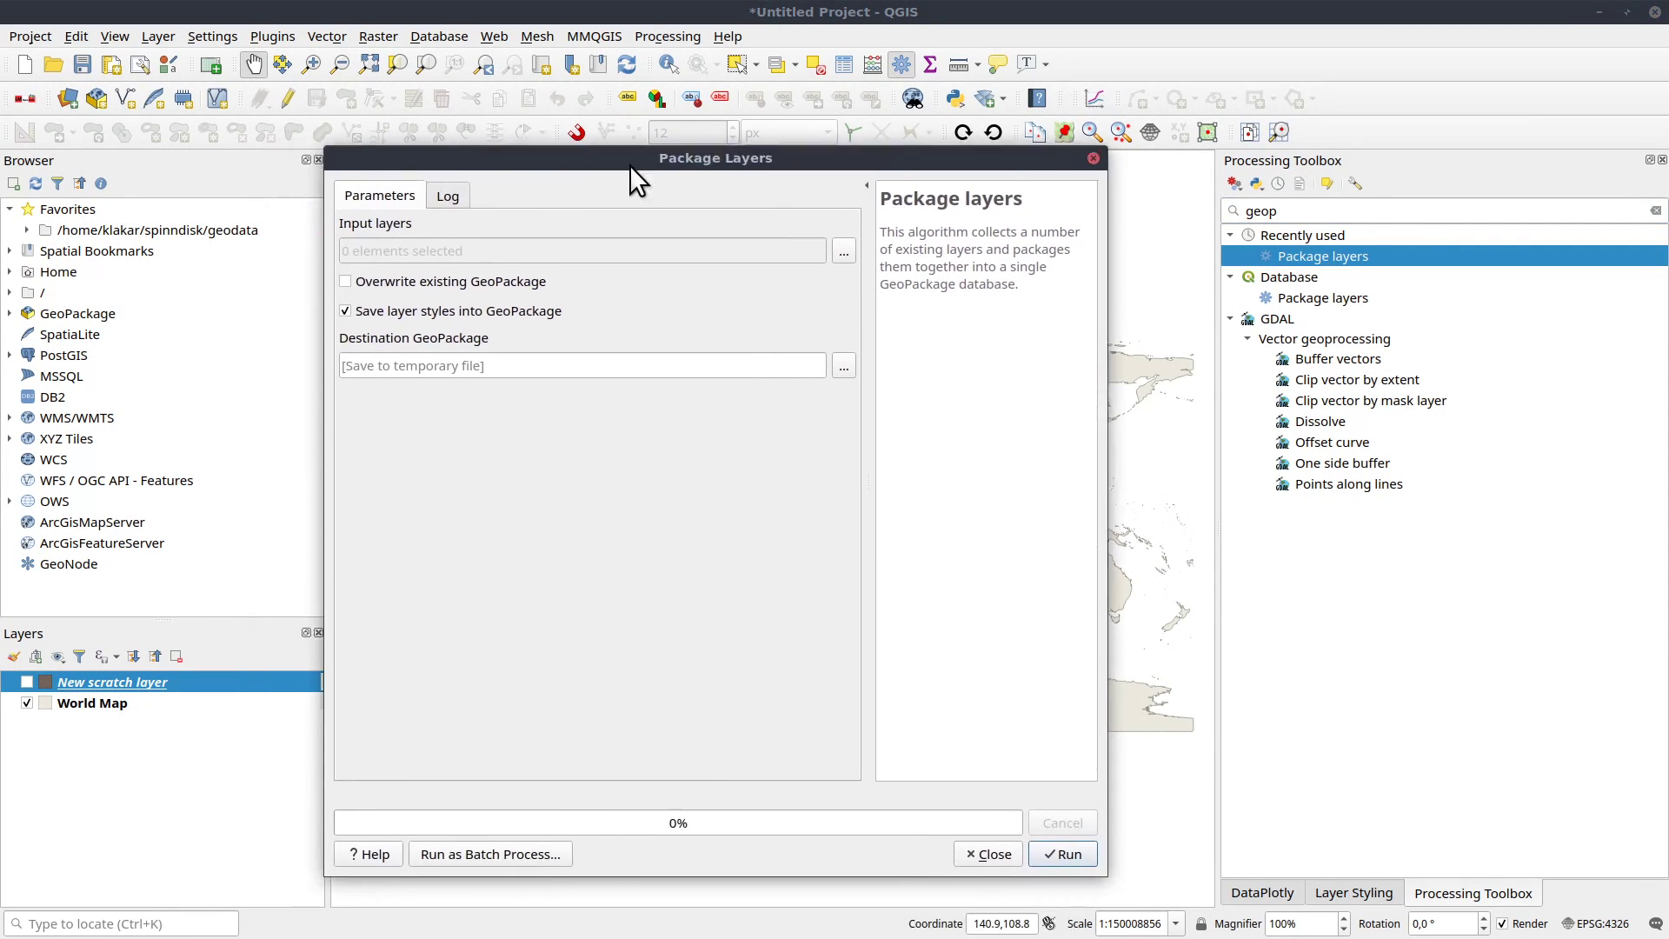
pyautogui.click(843, 252)
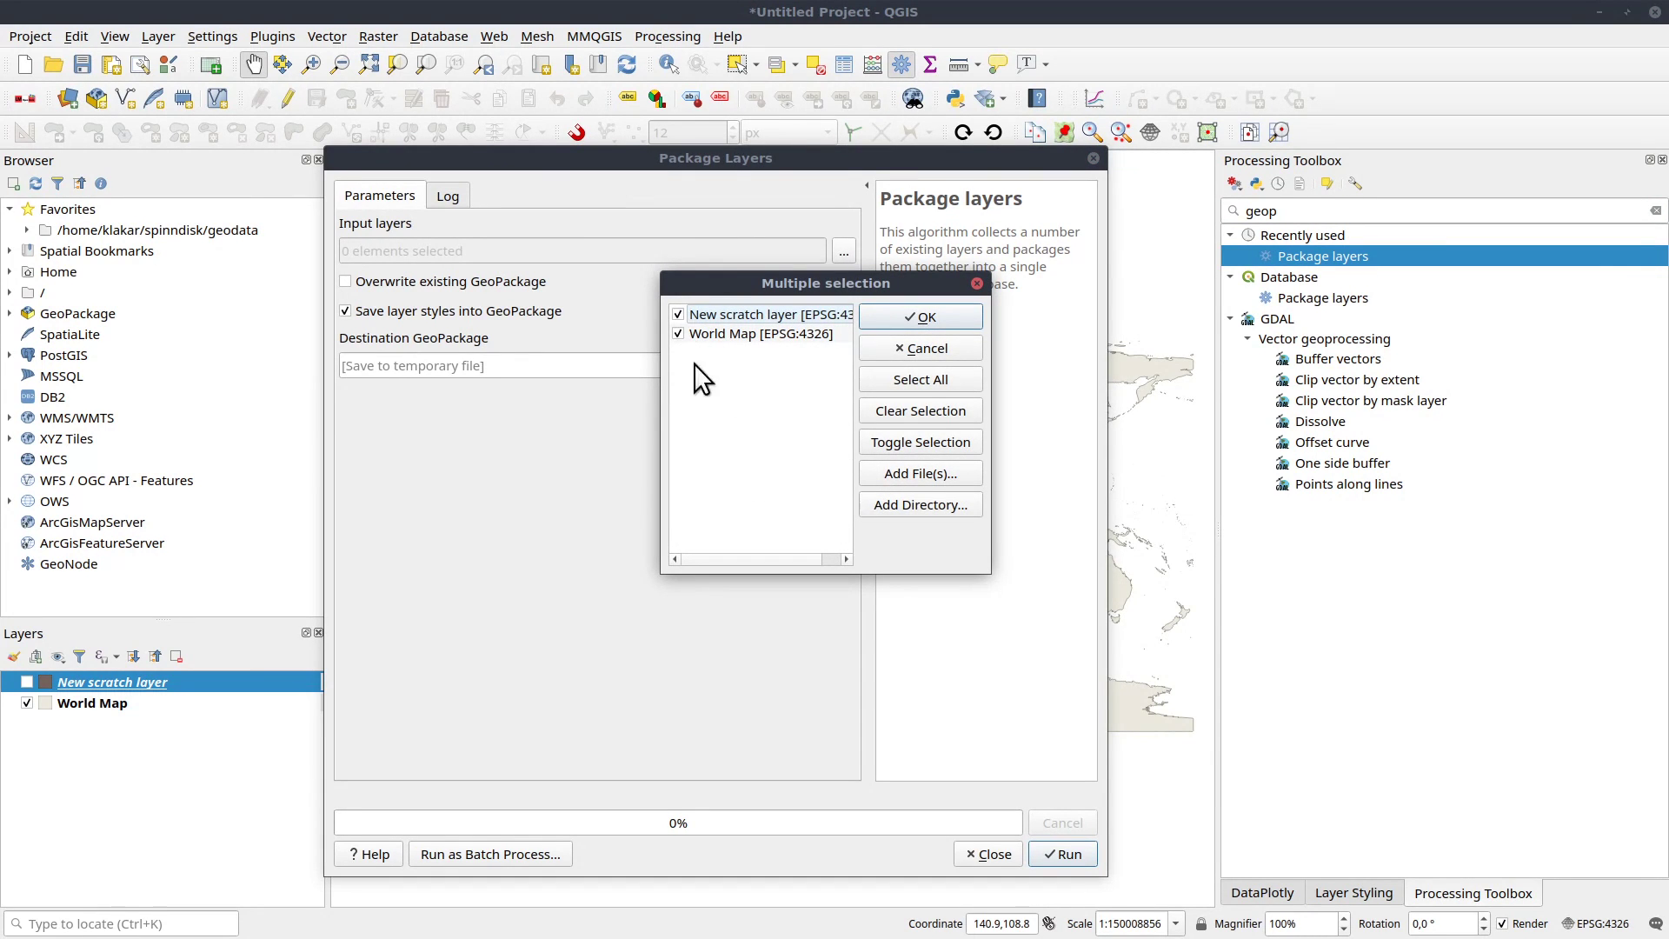
pyautogui.click(927, 318)
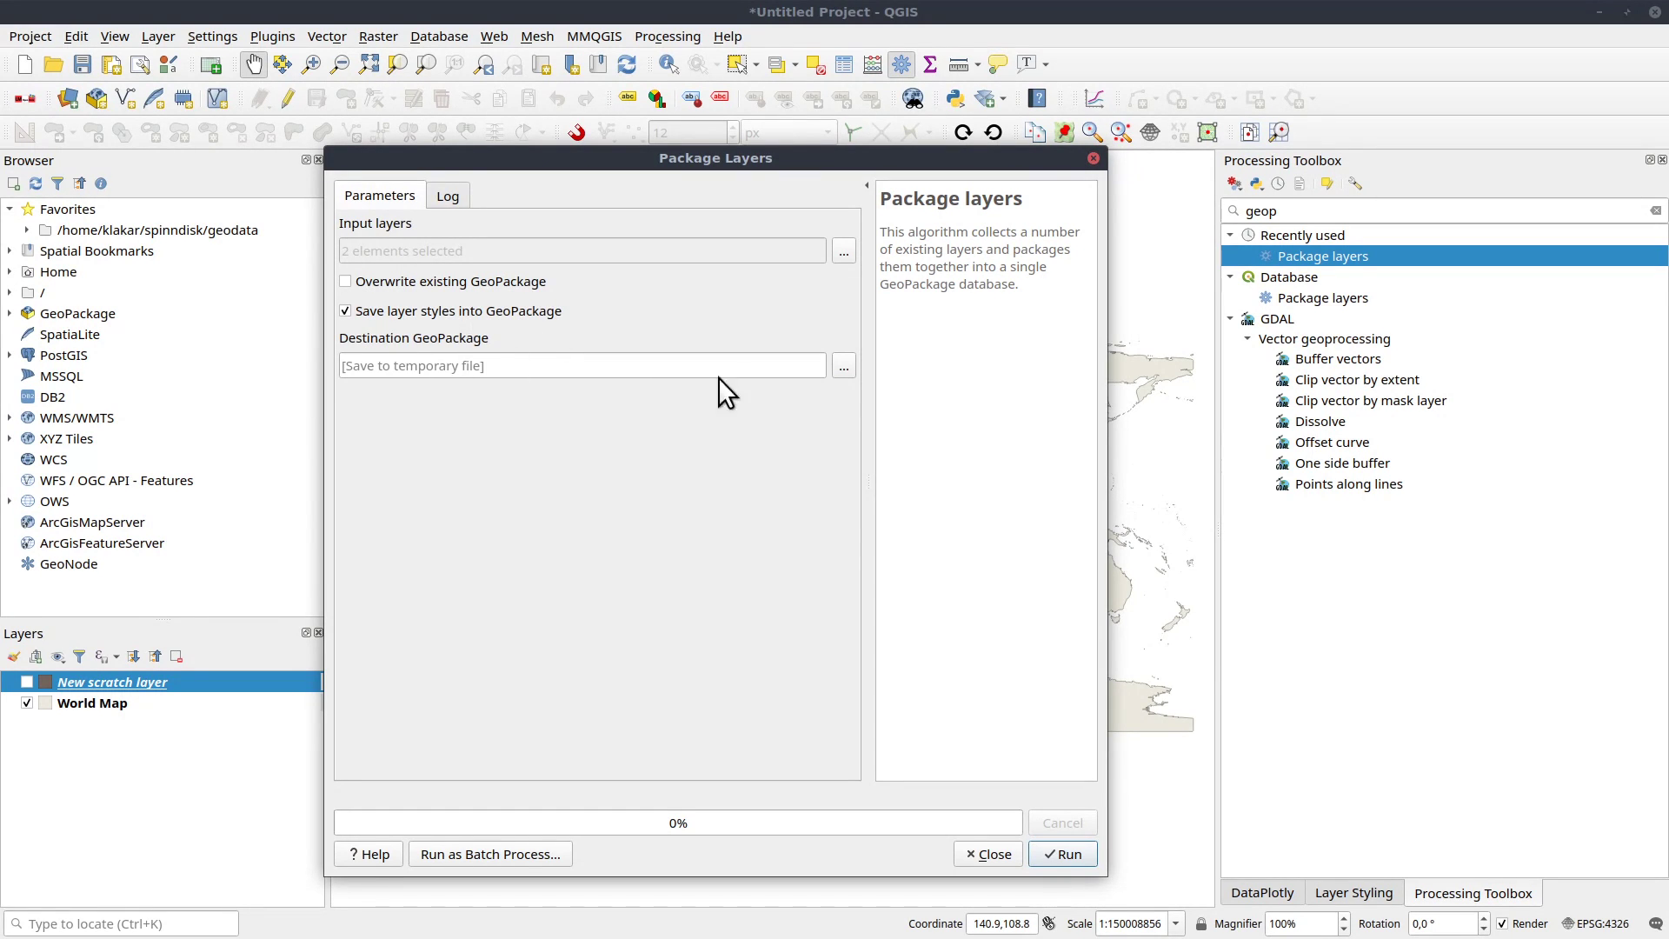
# Set the package destination to slask/gpkg_testing/newtest.gpkg and run the algorithm.
pyautogui.click(843, 363)
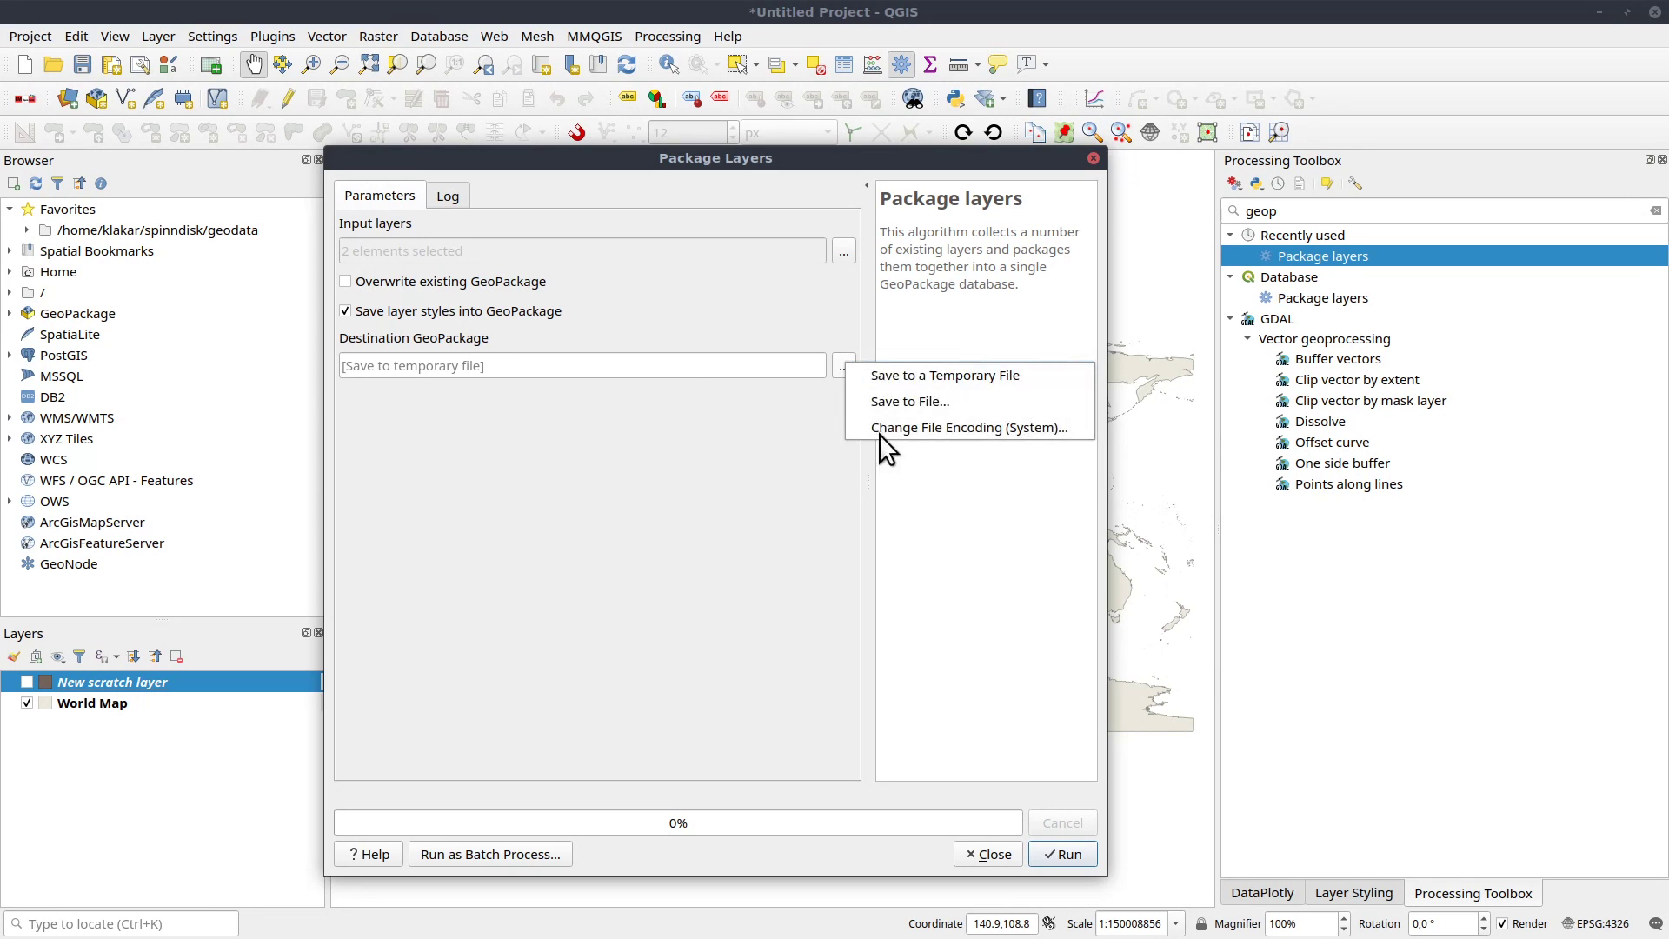
pyautogui.click(925, 405)
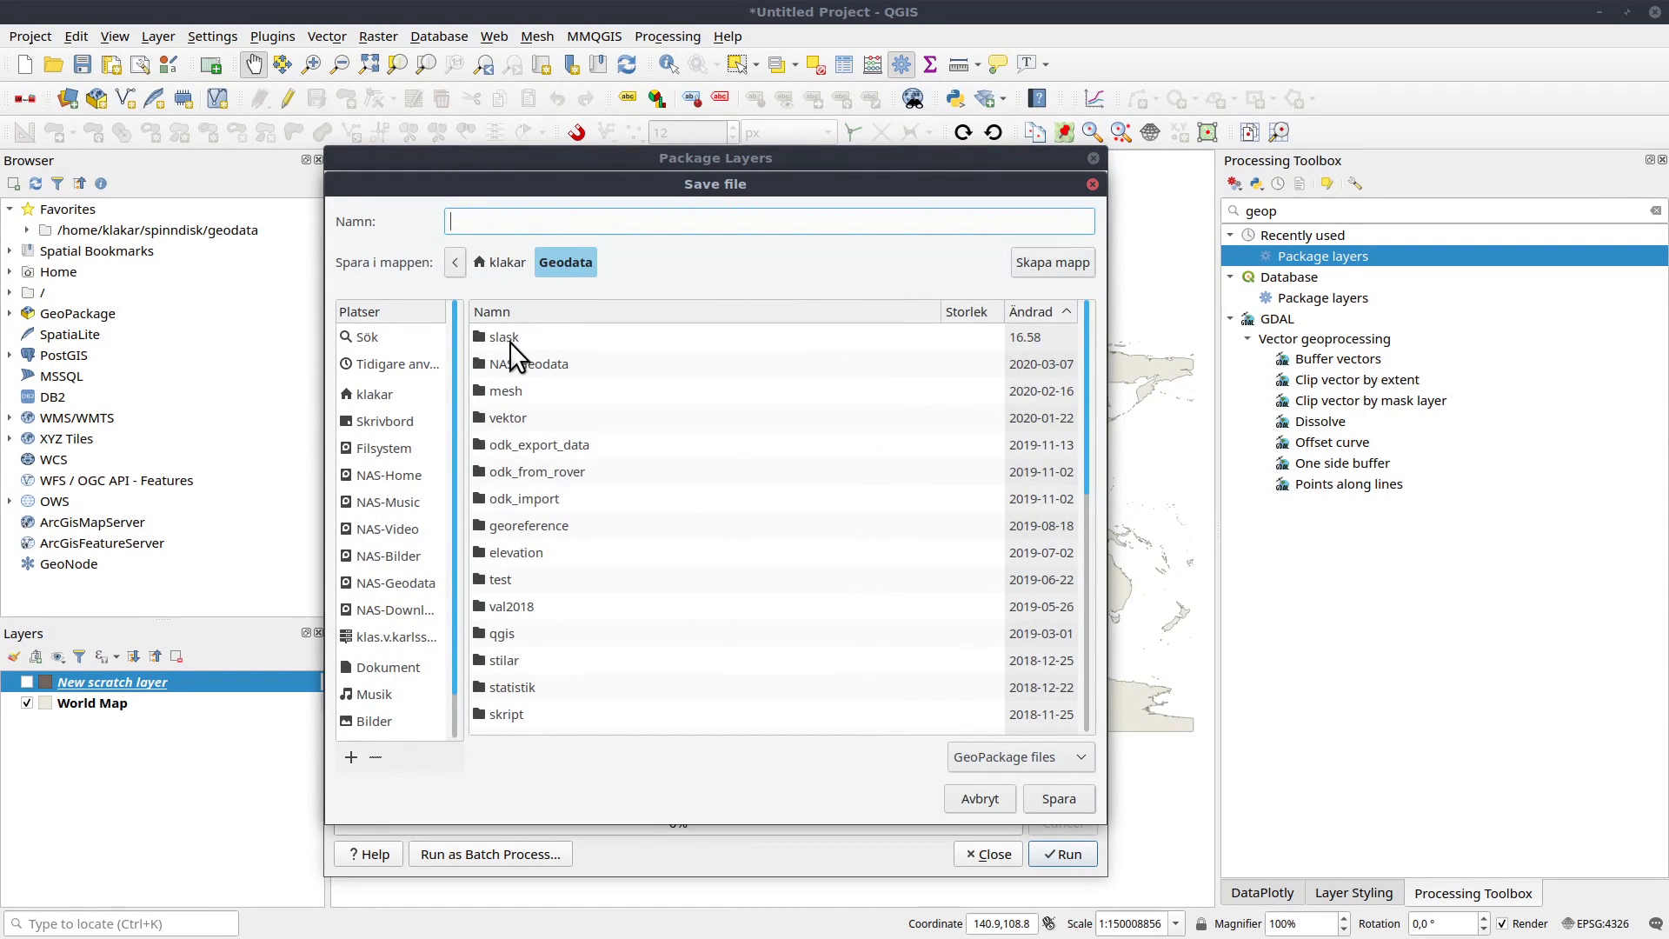
pyautogui.doubleClick(510, 339)
pyautogui.doubleClick(509, 336)
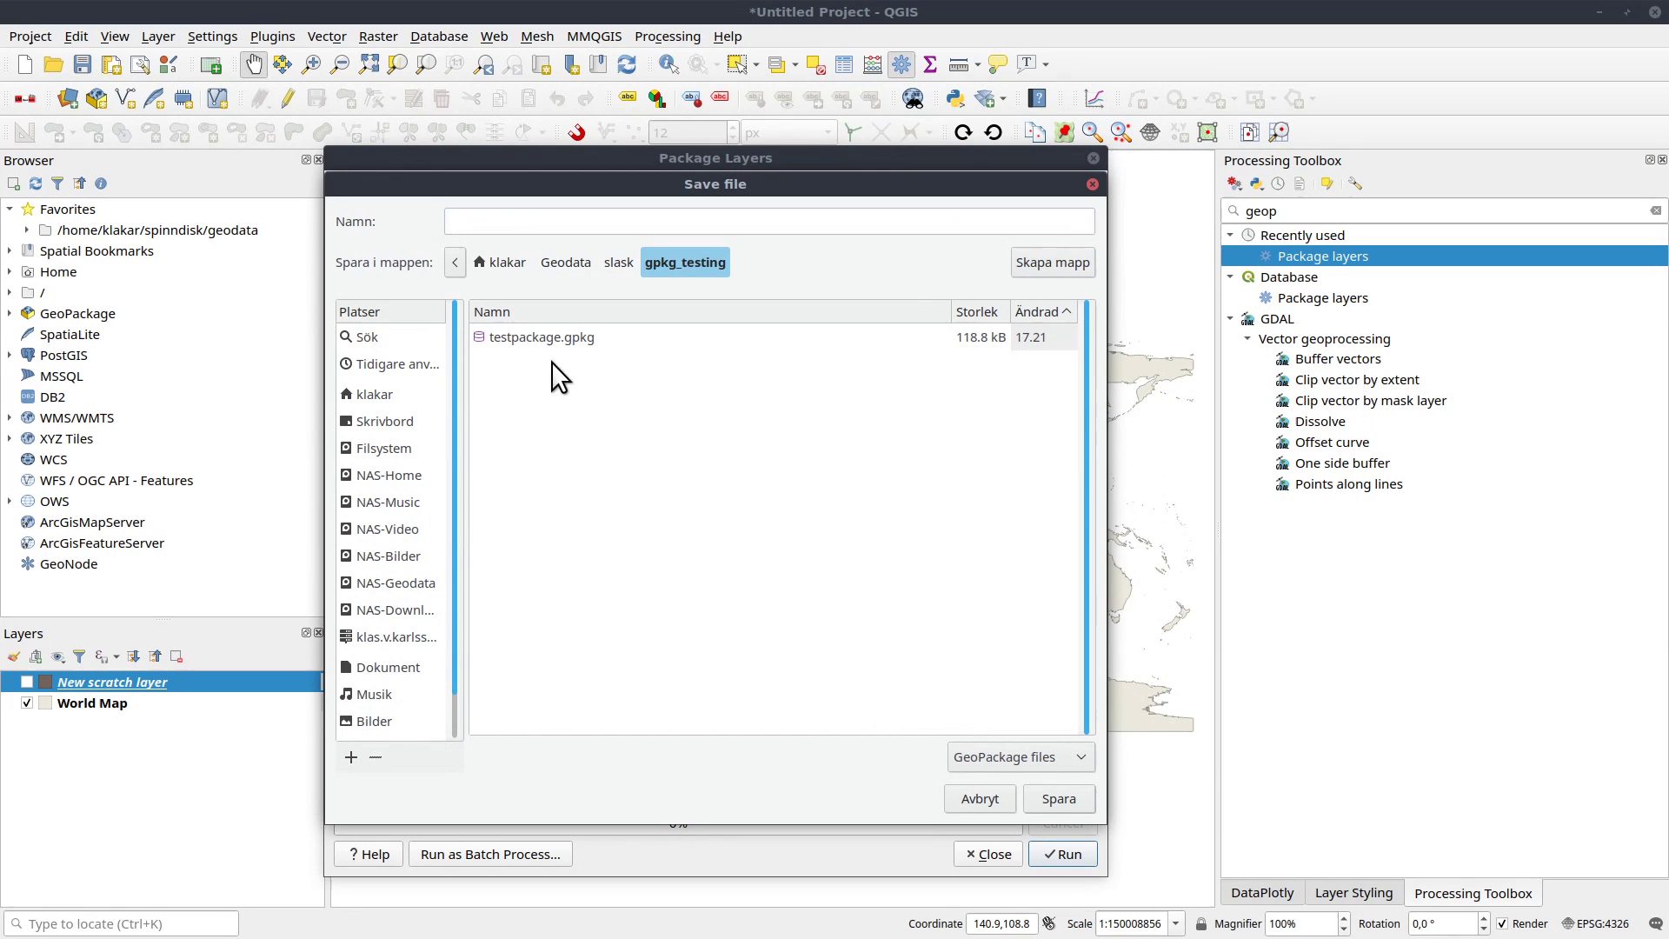
pyautogui.click(525, 222)
pyautogui.write('ne')
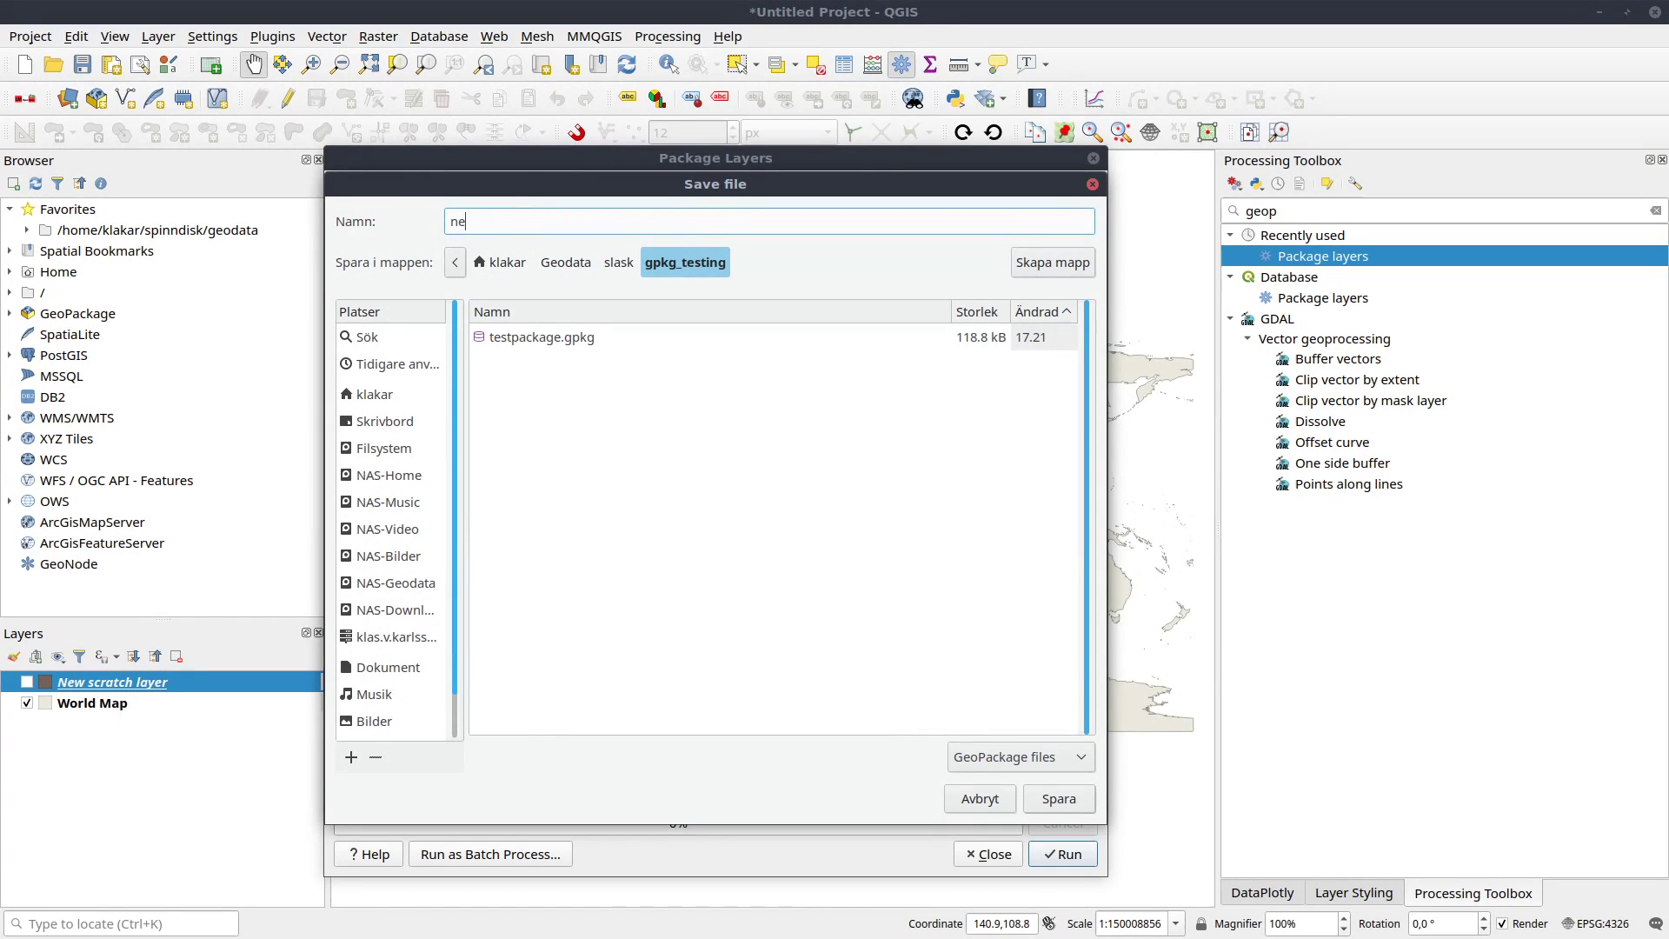
pyautogui.write('wtest')
pyautogui.press('Return')
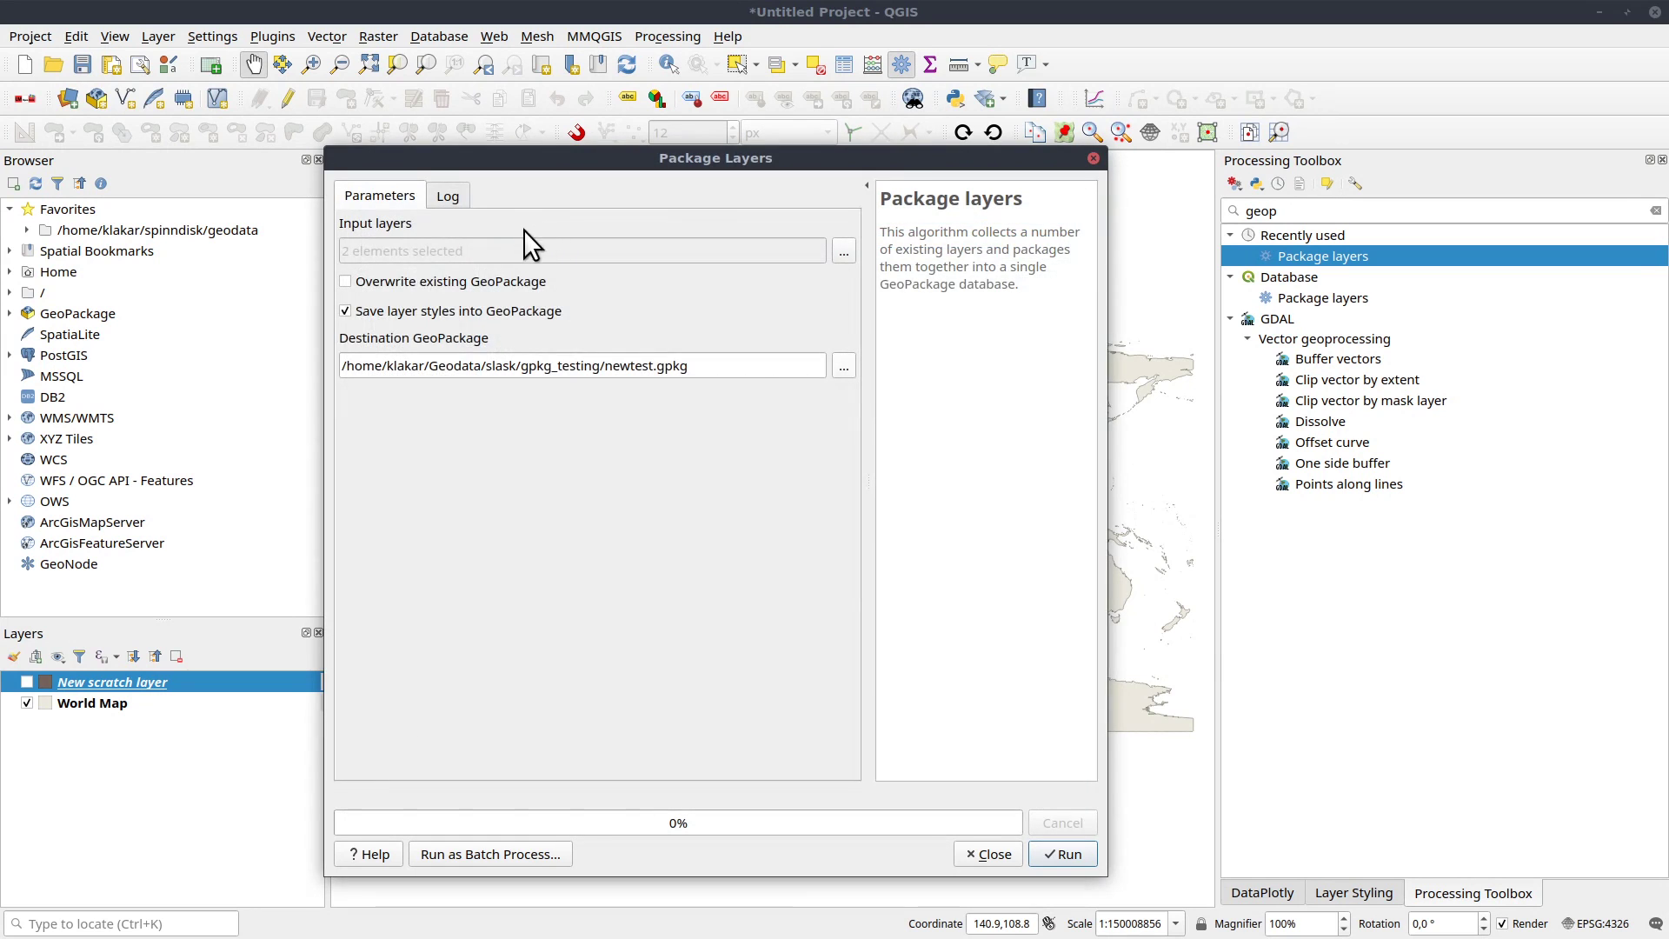
pyautogui.click(1081, 857)
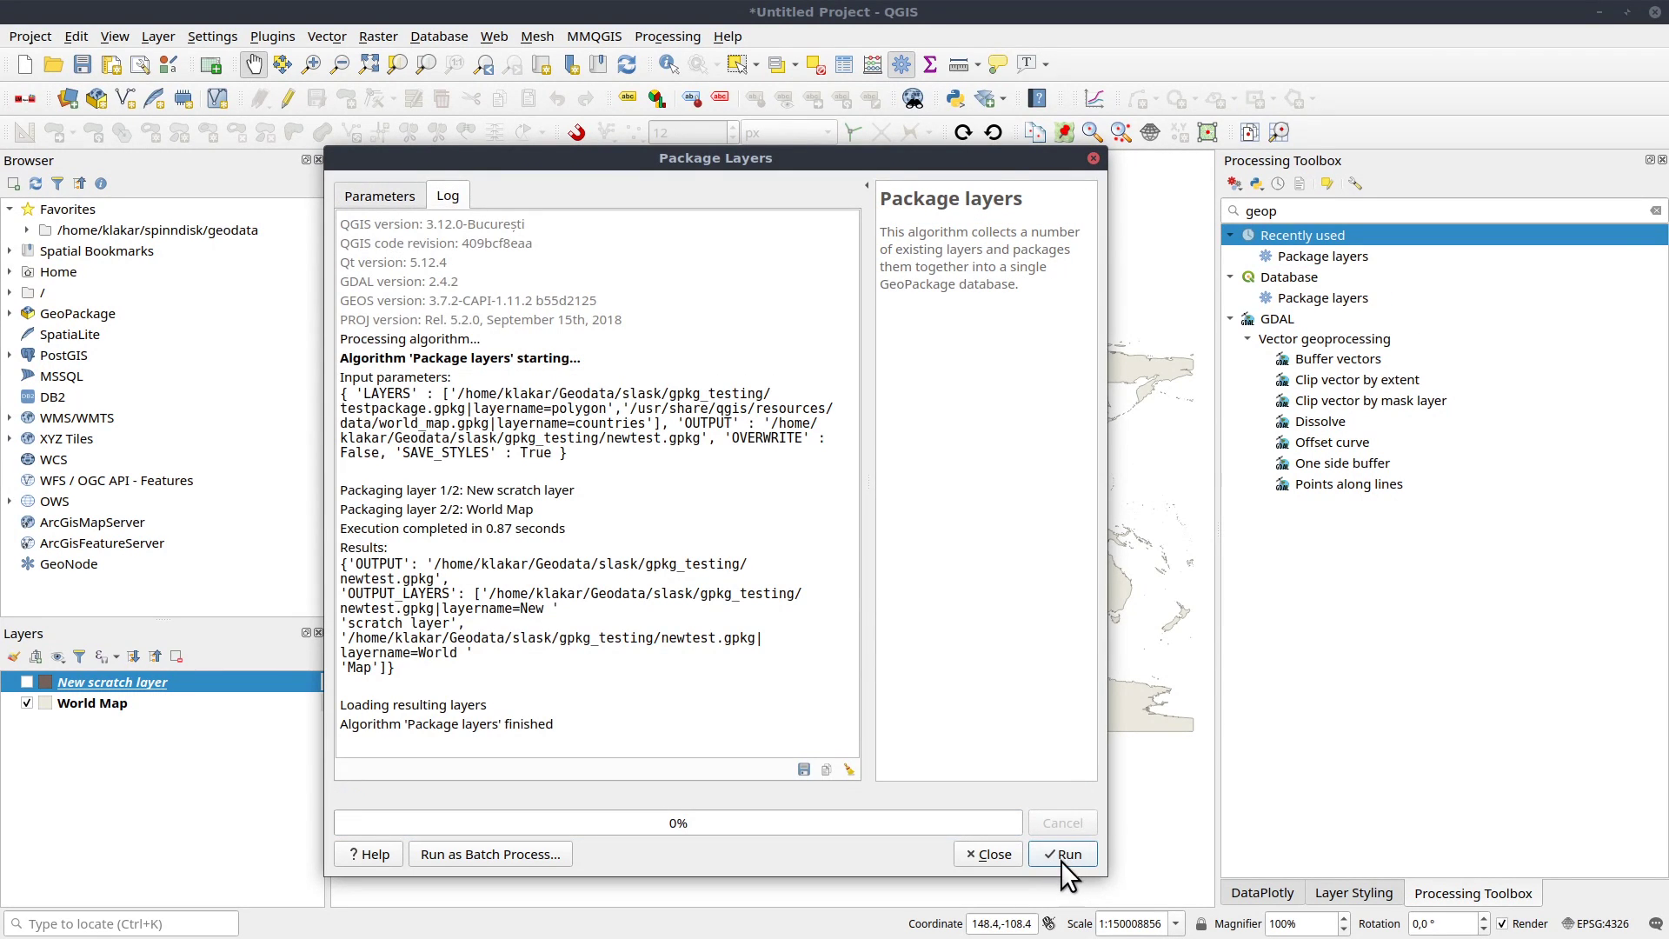
# Close the packaging dialog and expand slask > gpkg_testing > newtest.gpkg in the Browser.
pyautogui.click(1009, 857)
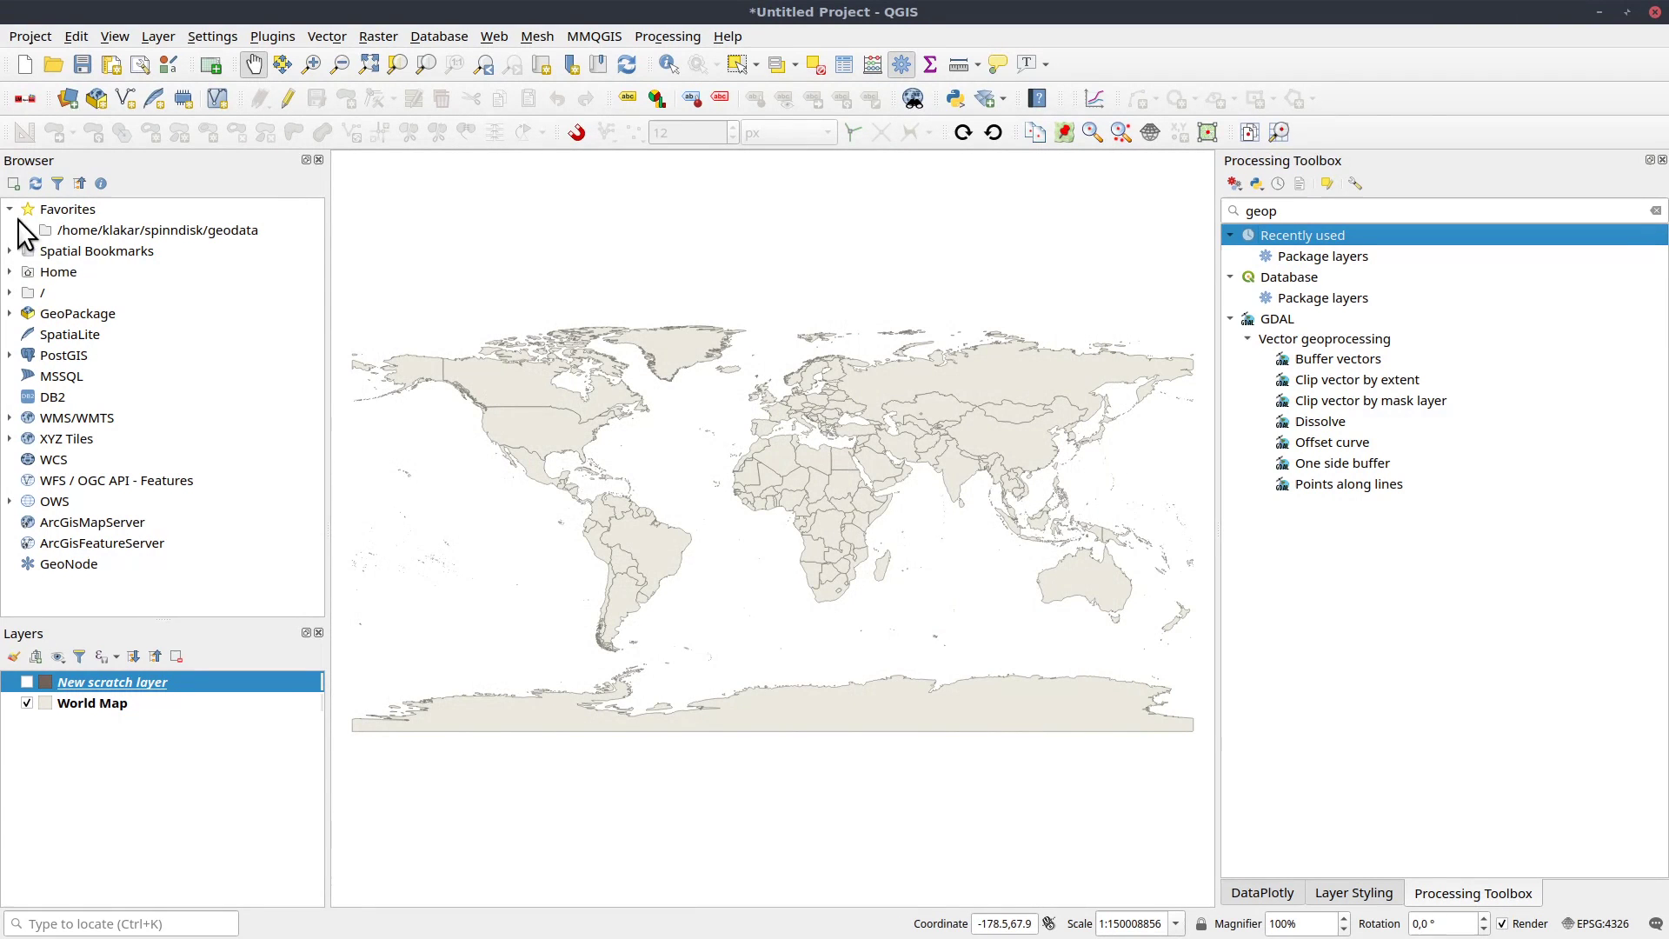
pyautogui.click(9, 272)
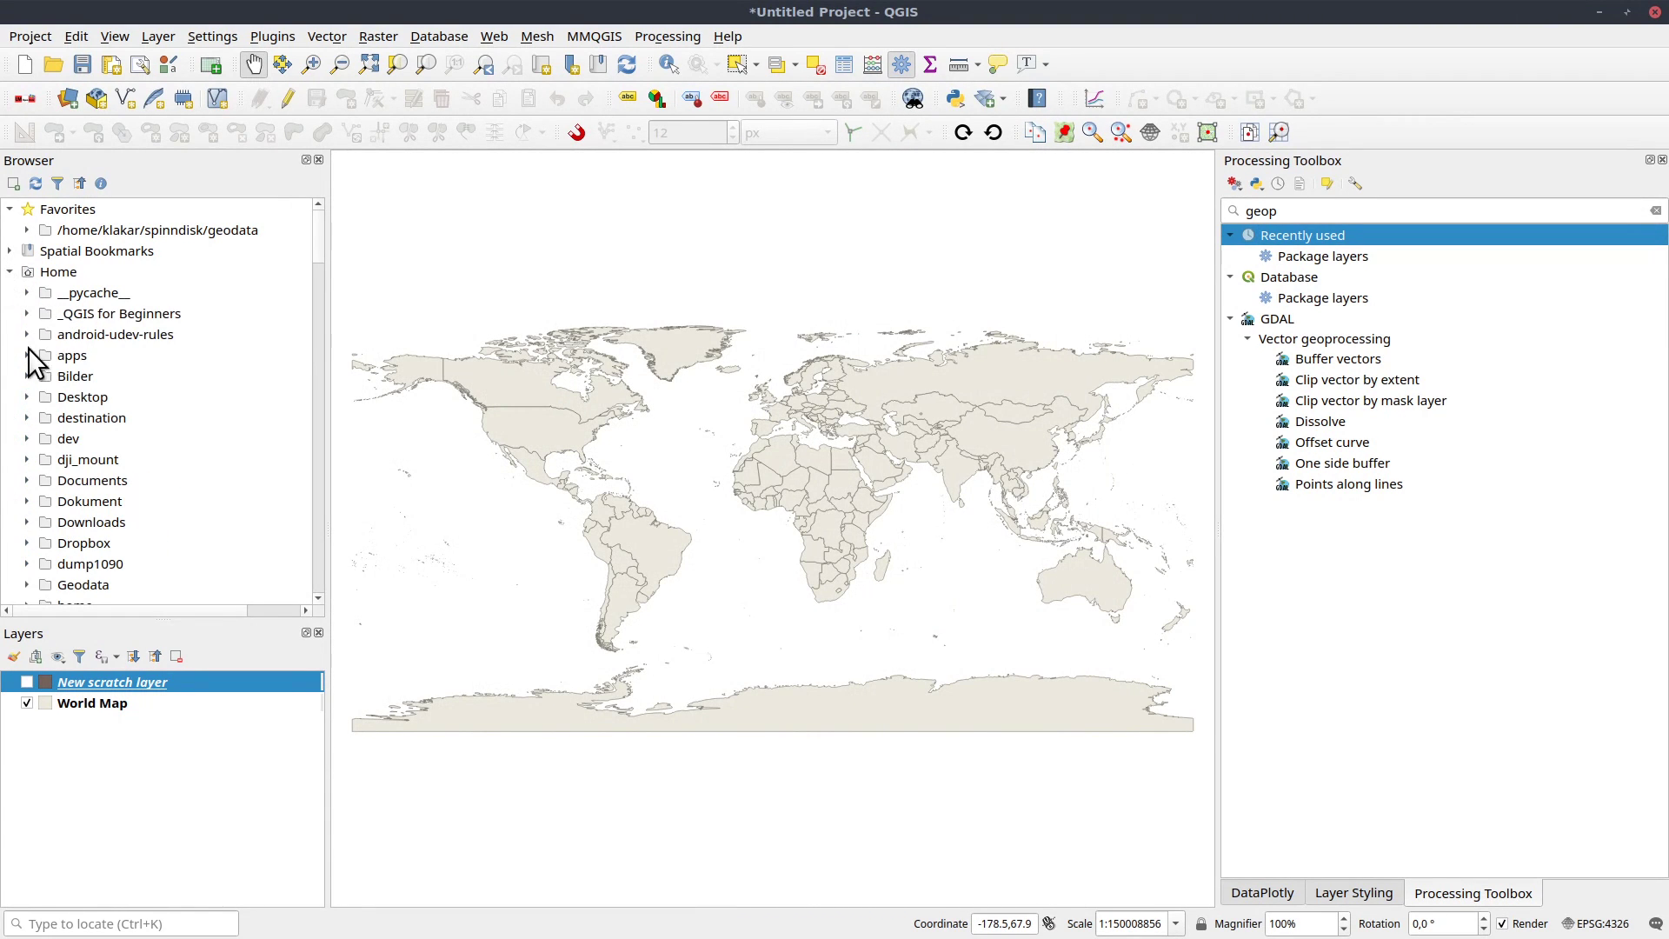
pyautogui.scroll(-2, 38, 497)
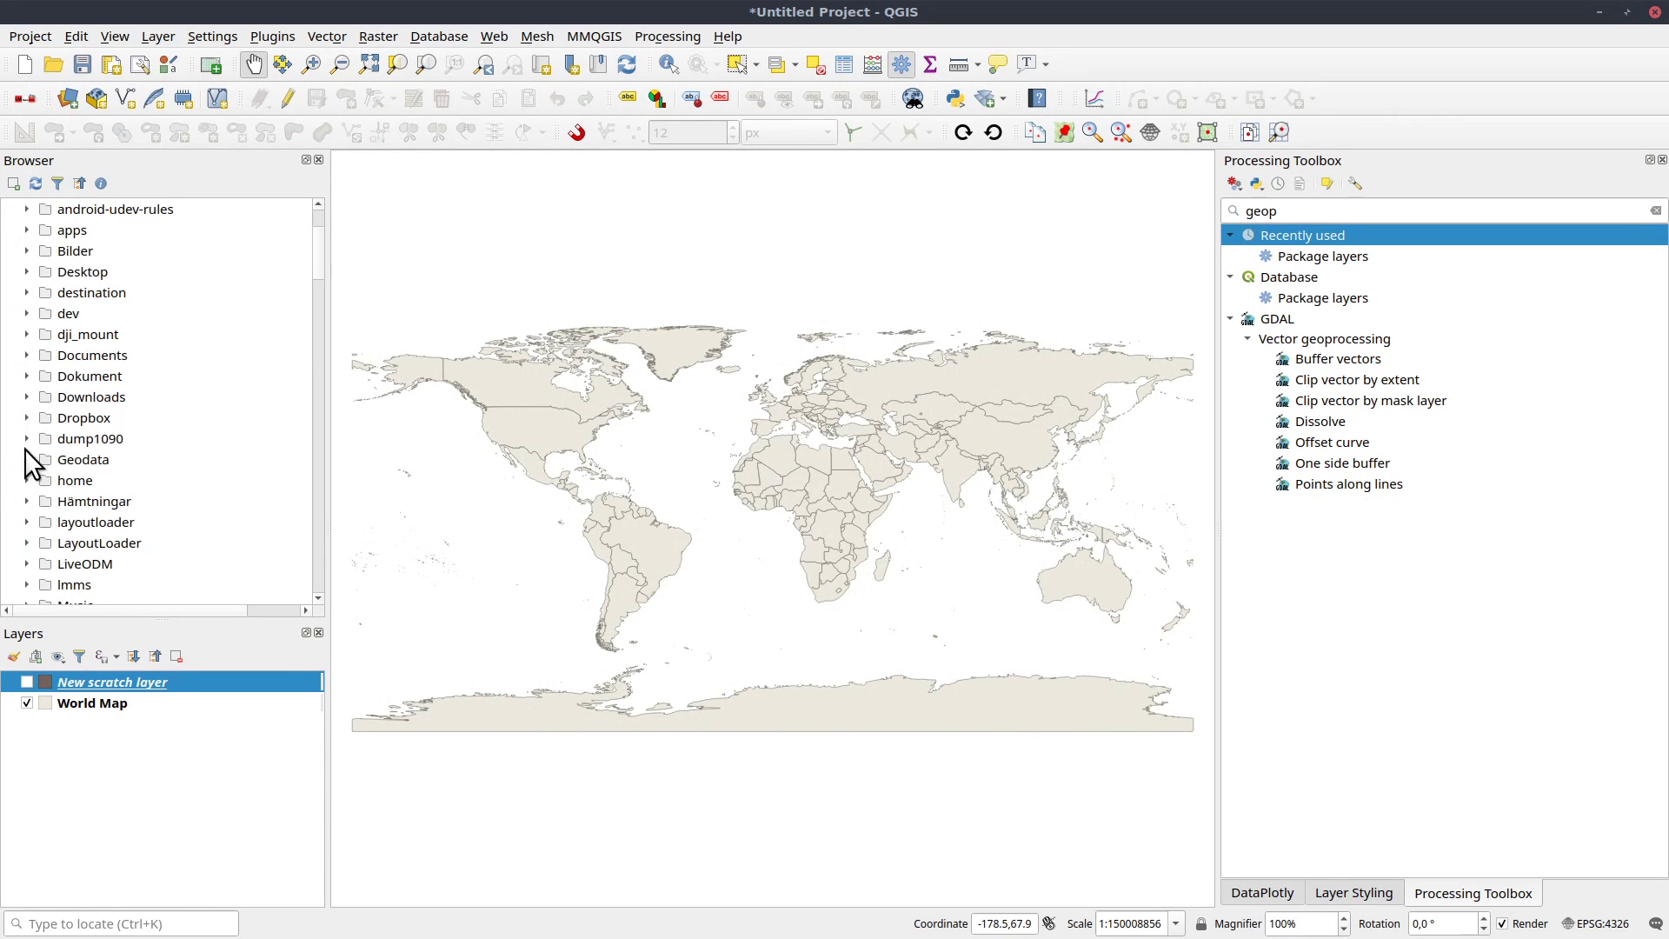
pyautogui.click(28, 460)
pyautogui.scroll(2, 65, 539)
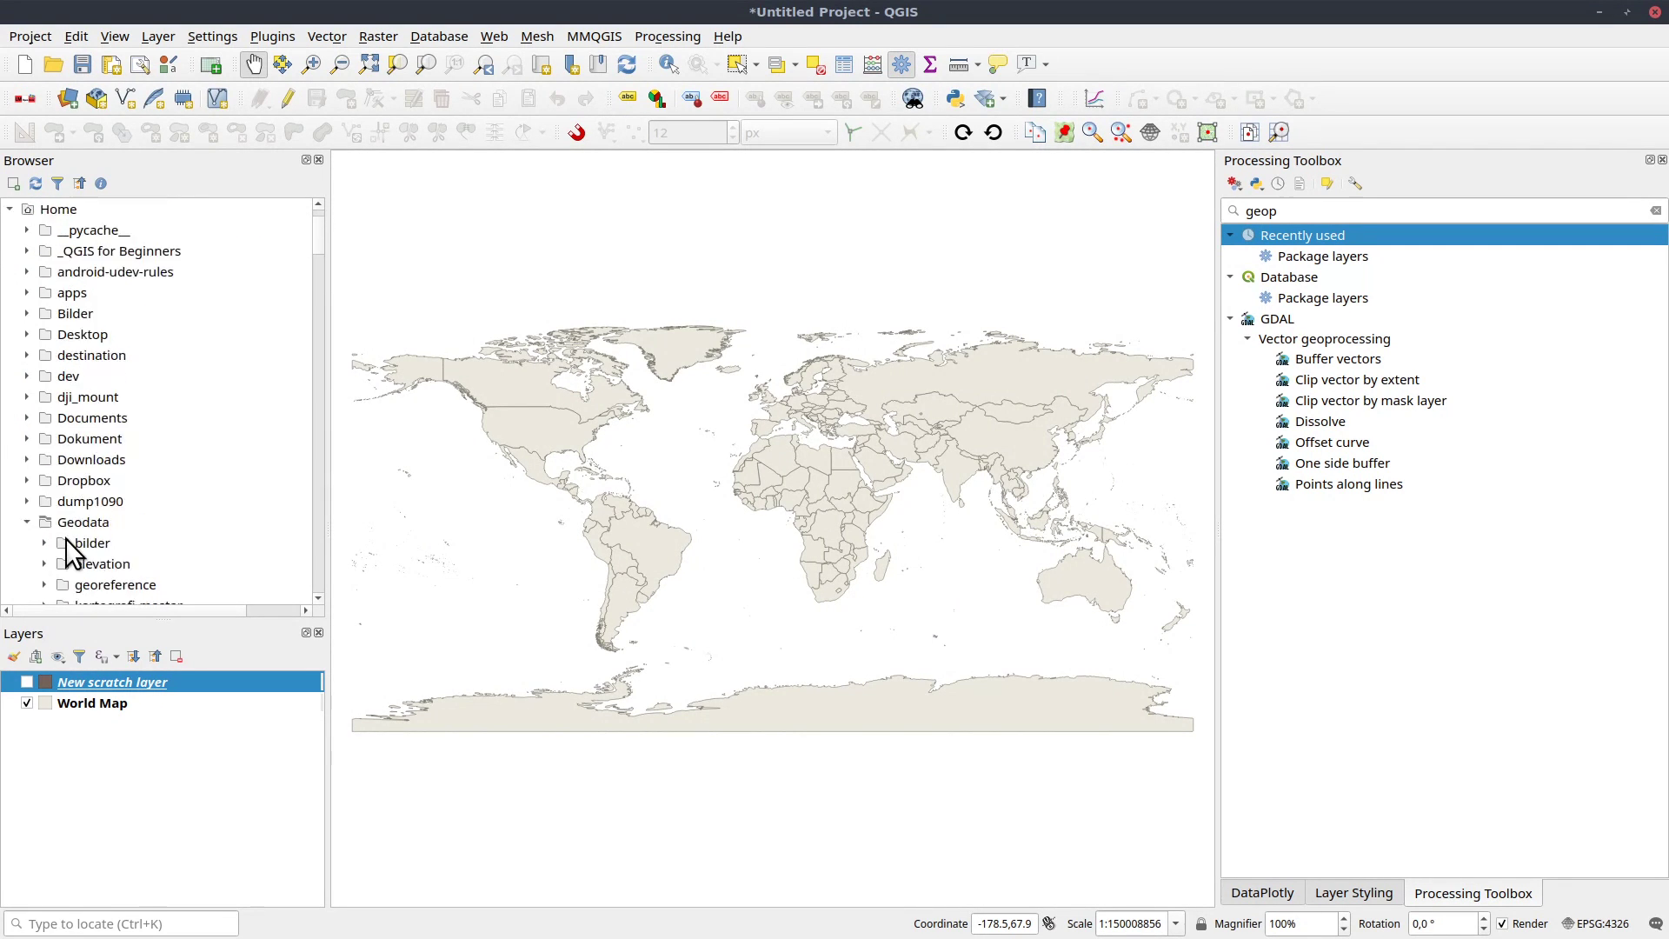
pyautogui.scroll(-7, 48, 499)
pyautogui.scroll(-2, 49, 499)
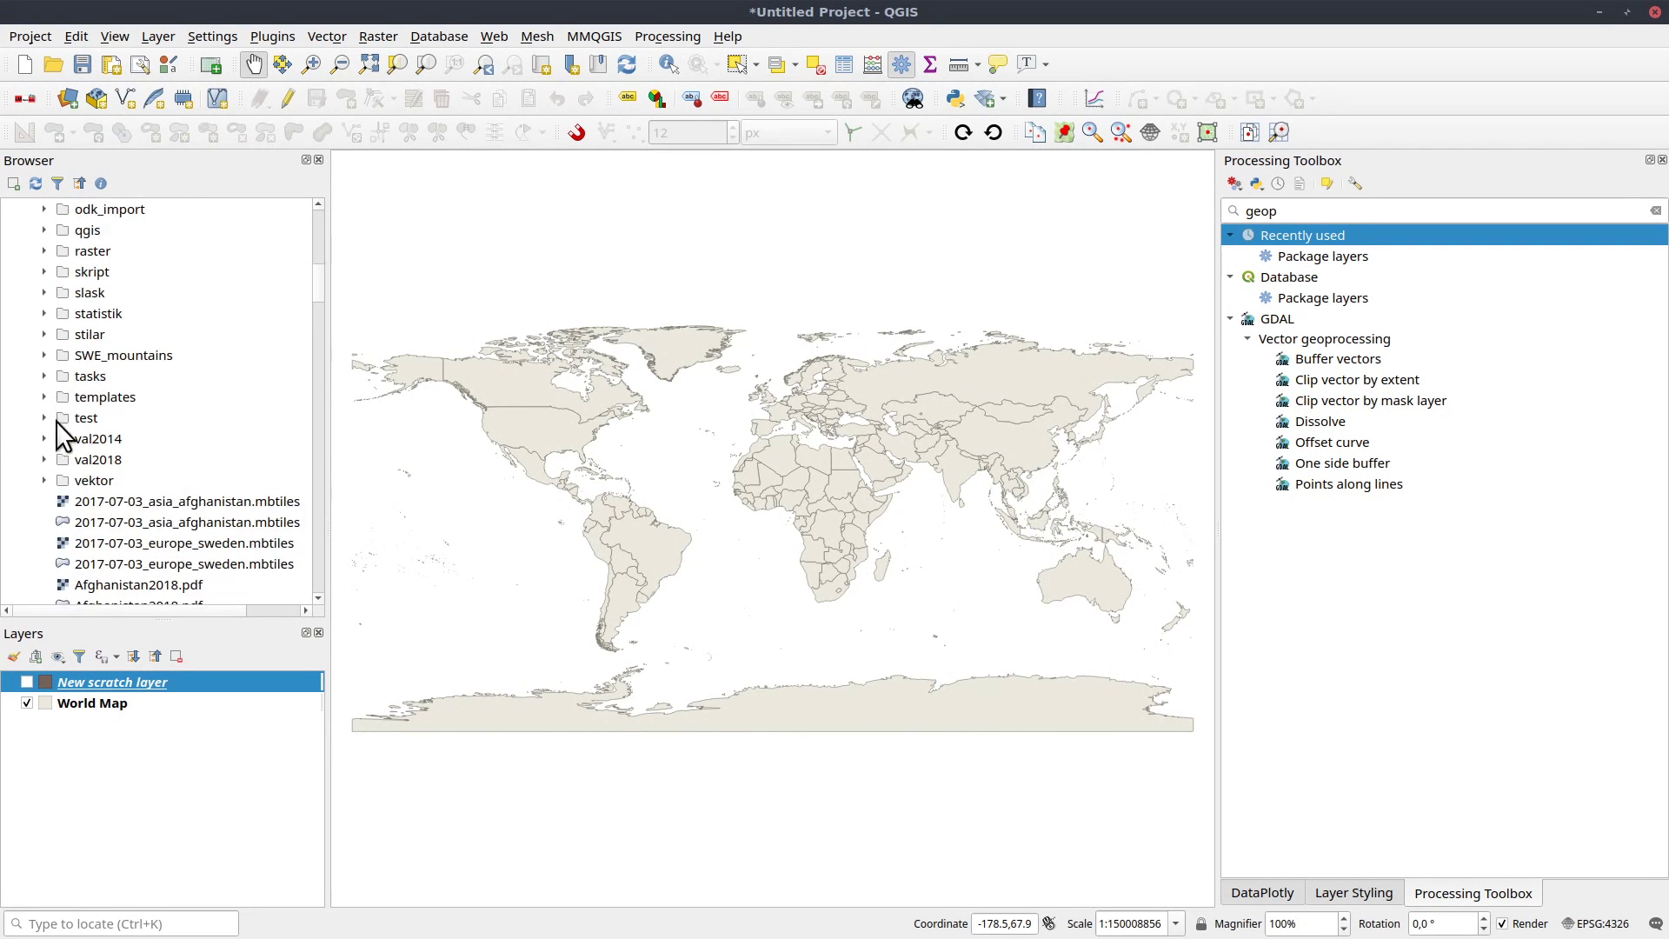
pyautogui.click(43, 293)
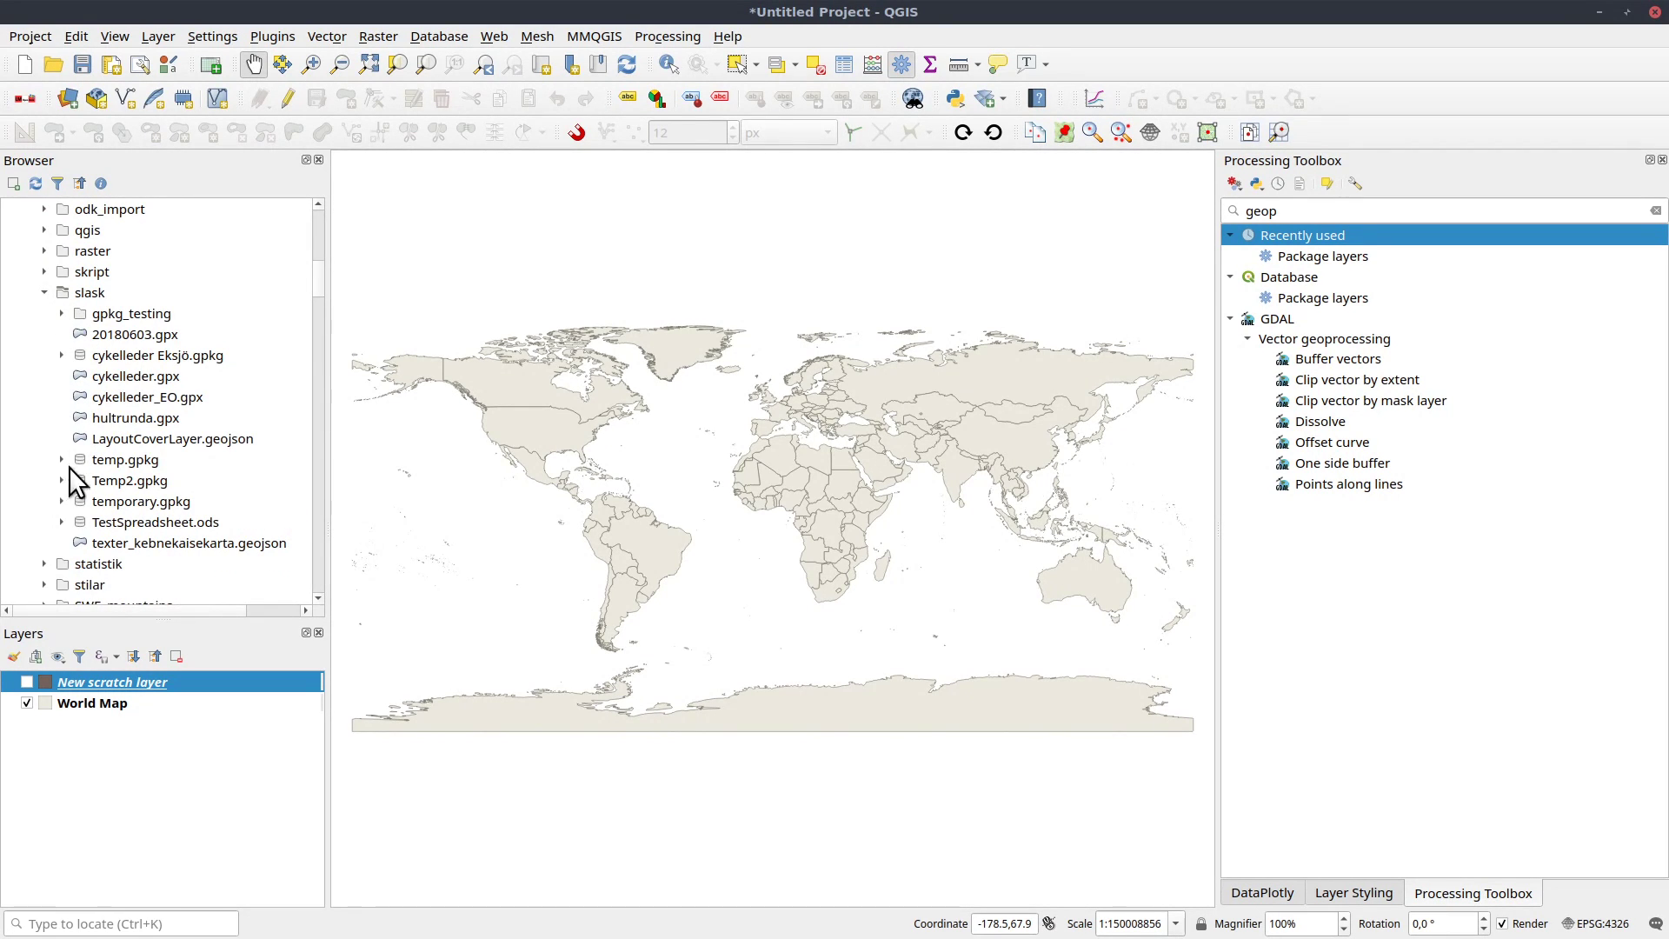
pyautogui.click(61, 314)
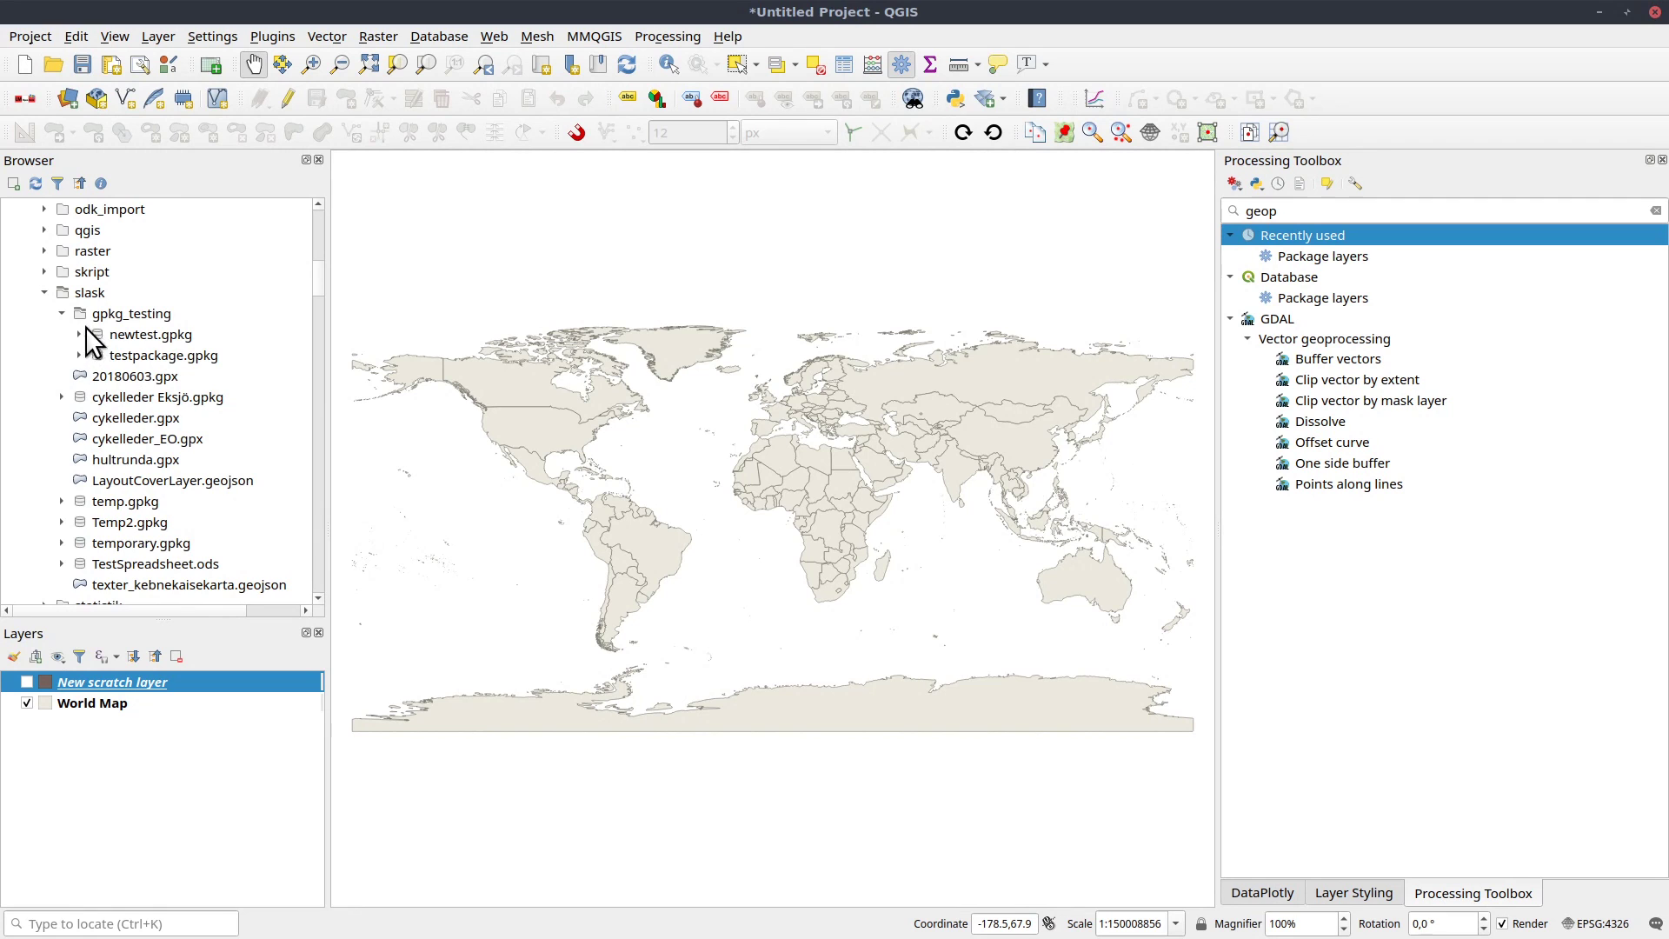
pyautogui.click(77, 333)
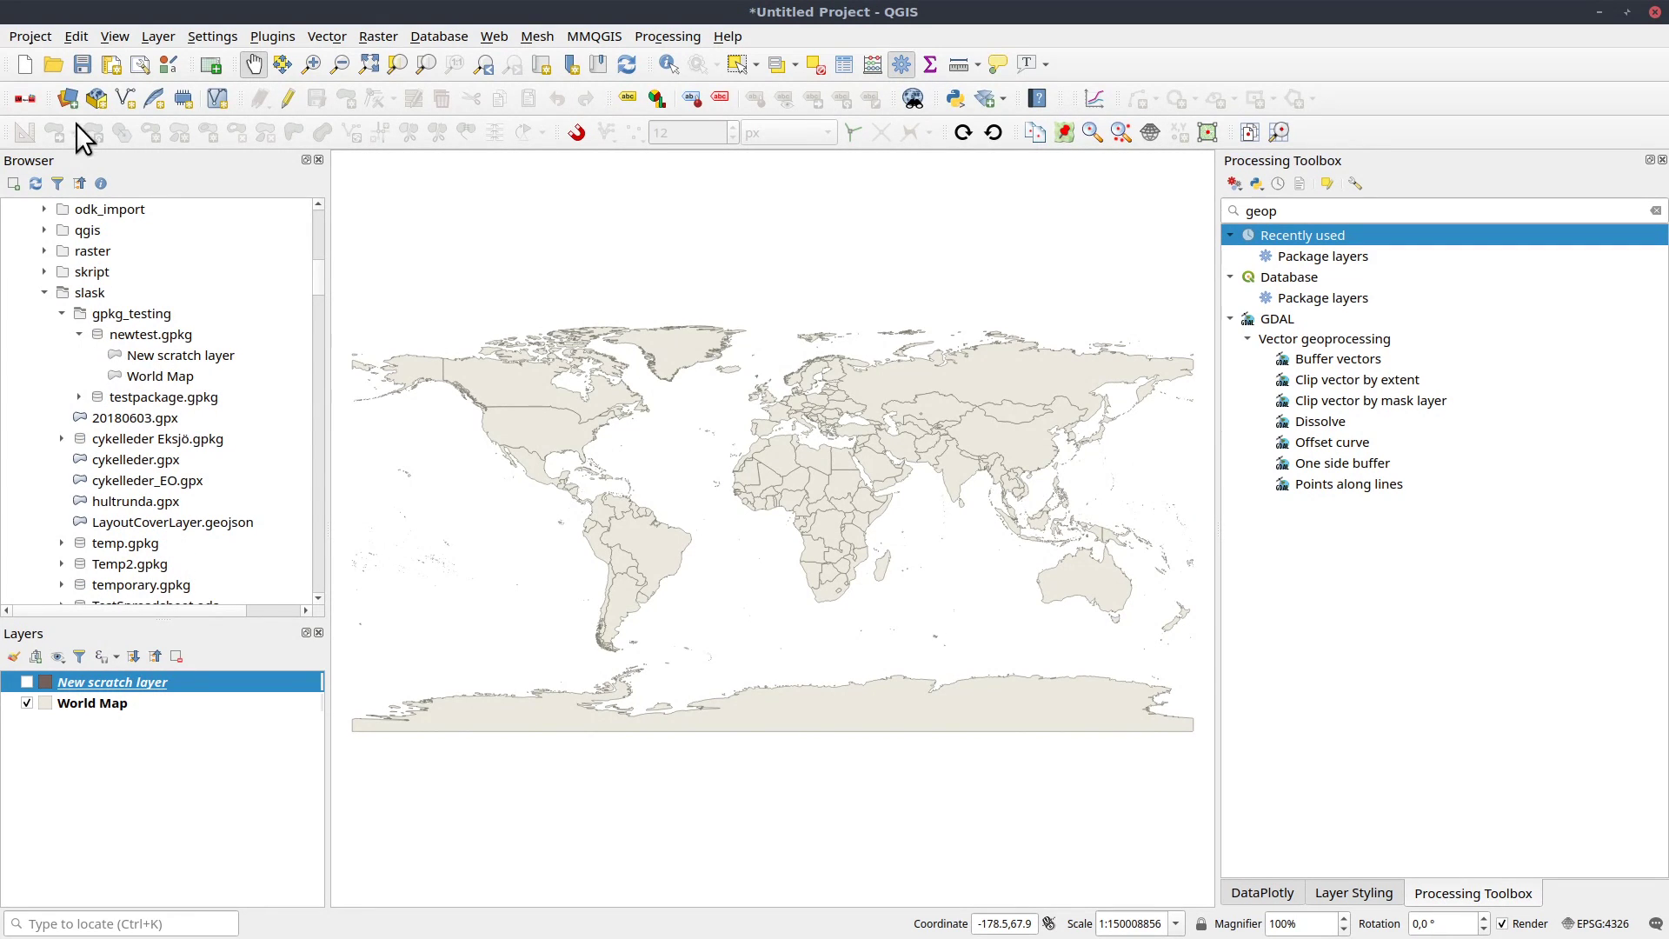
# Start a new project without saving and add World Map and New scratch layer from newtest.gpkg.
pyautogui.click(23, 65)
pyautogui.click(788, 471)
pyautogui.moveTo(121, 382); pyautogui.dragTo(484, 459)
pyautogui.click(149, 358)
pyautogui.moveTo(148, 358); pyautogui.dragTo(526, 455)
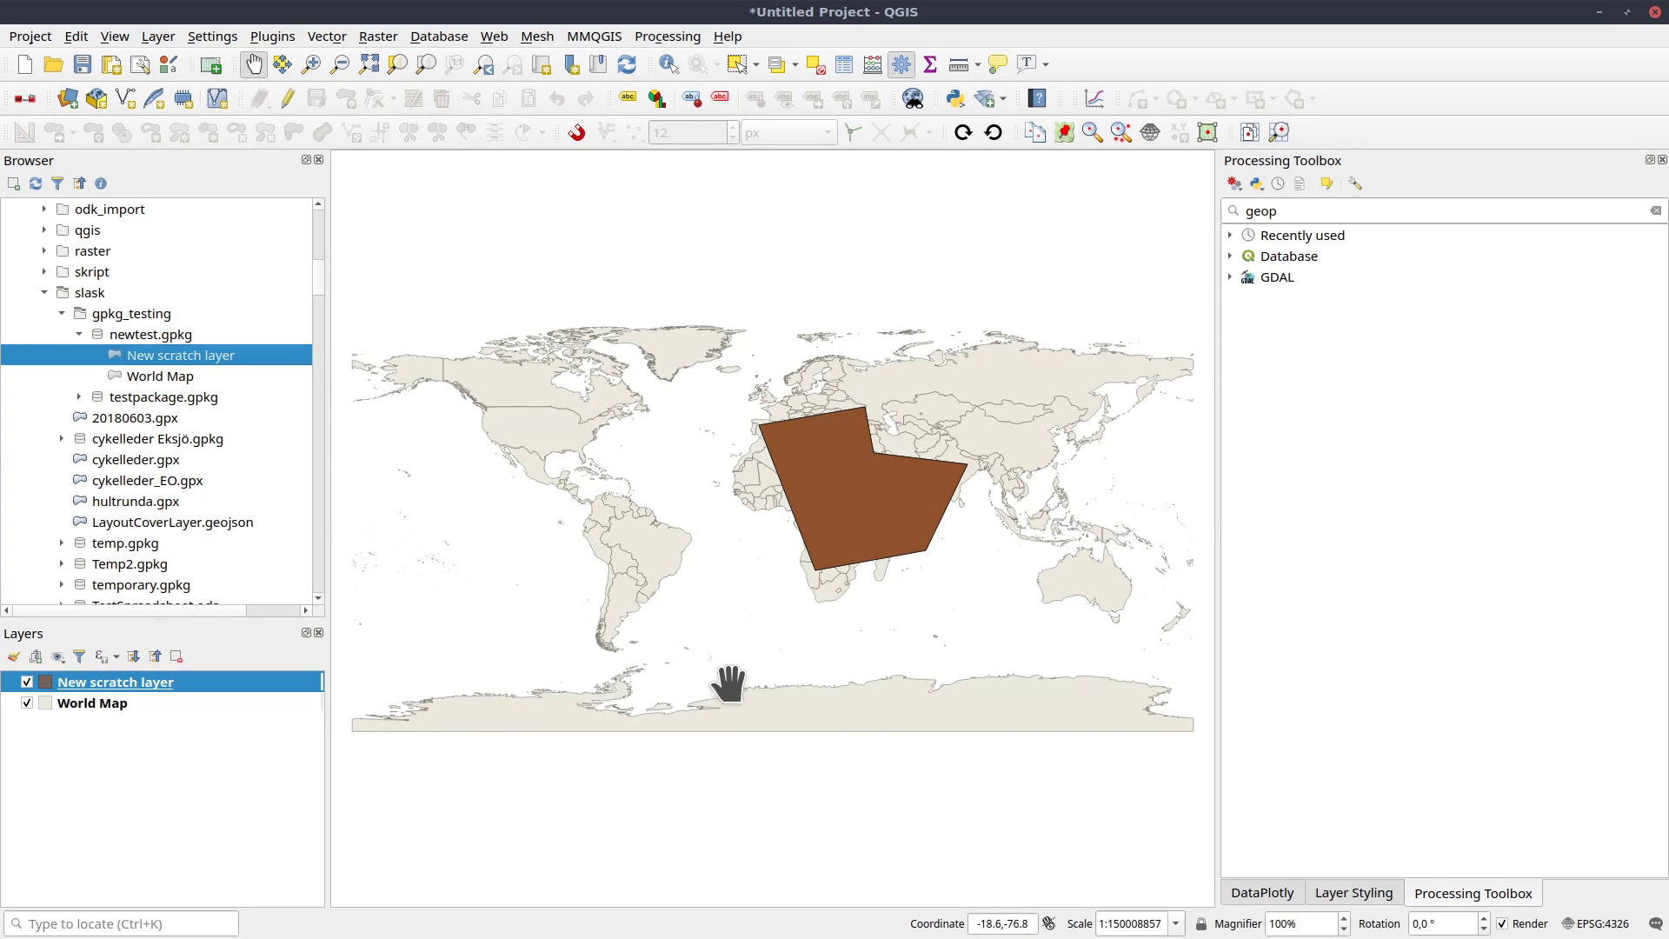
pyautogui.moveTo(645, 595)
pyautogui.mouseDown()
pyautogui.moveTo(621, 608)
pyautogui.moveTo(647, 595)
pyautogui.mouseUp()
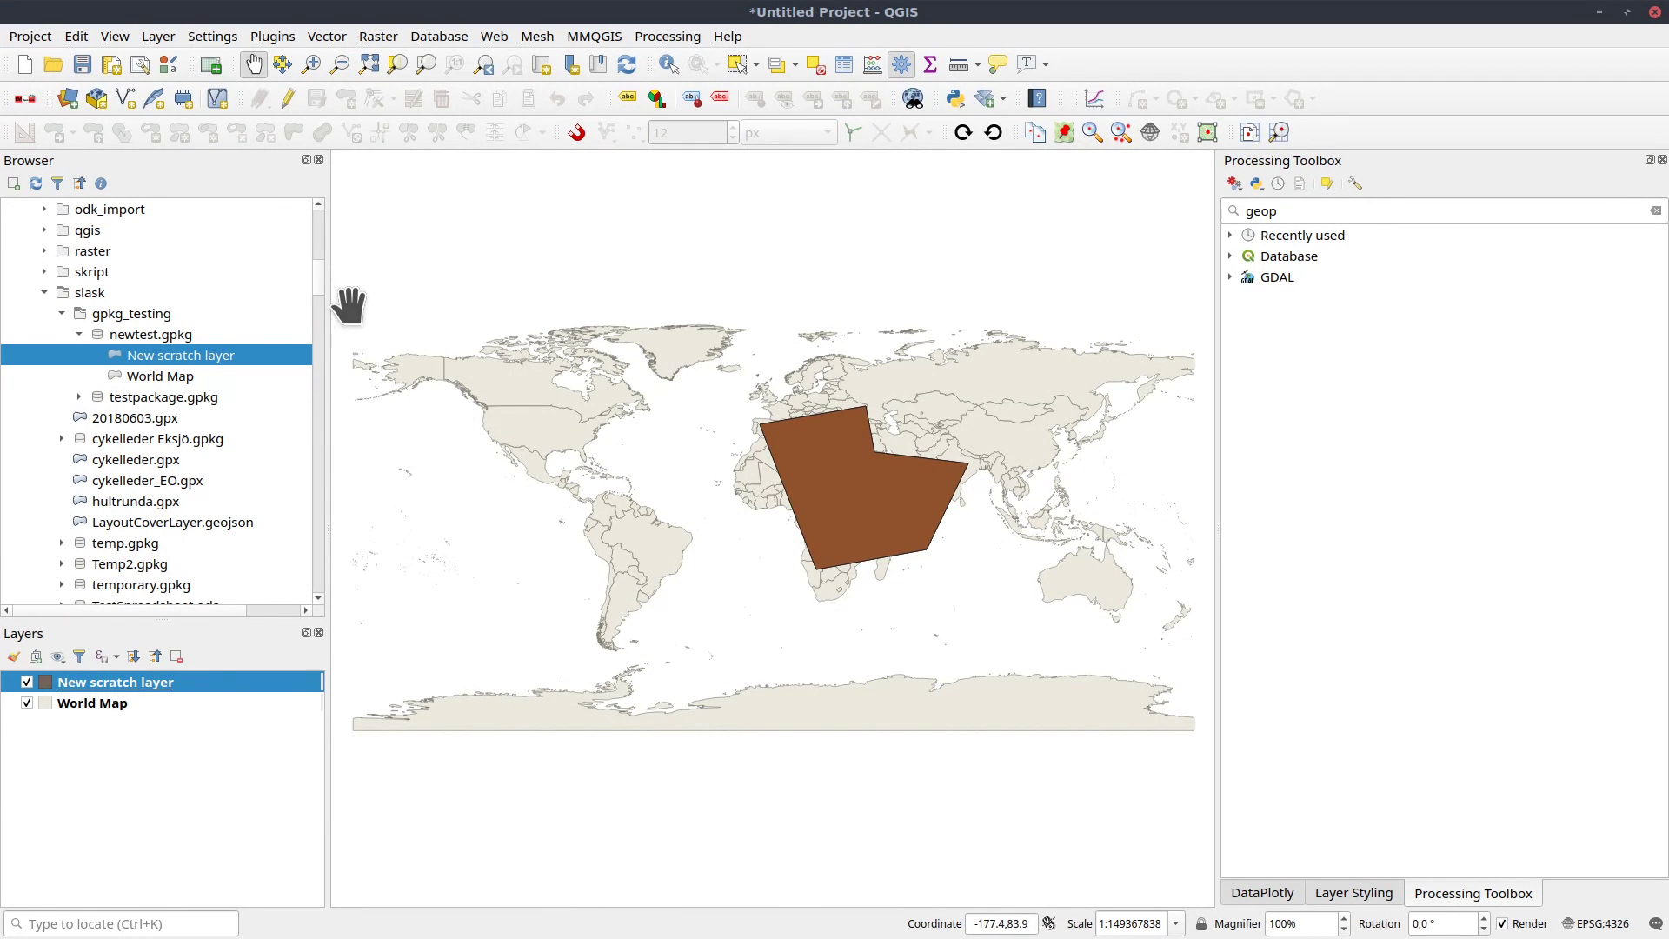
# Expand GeoPackage > geopackage_test.gpkg in the Browser and drag its default project onto the canvas.
pyautogui.moveTo(318, 279); pyautogui.dragTo(311, 221)
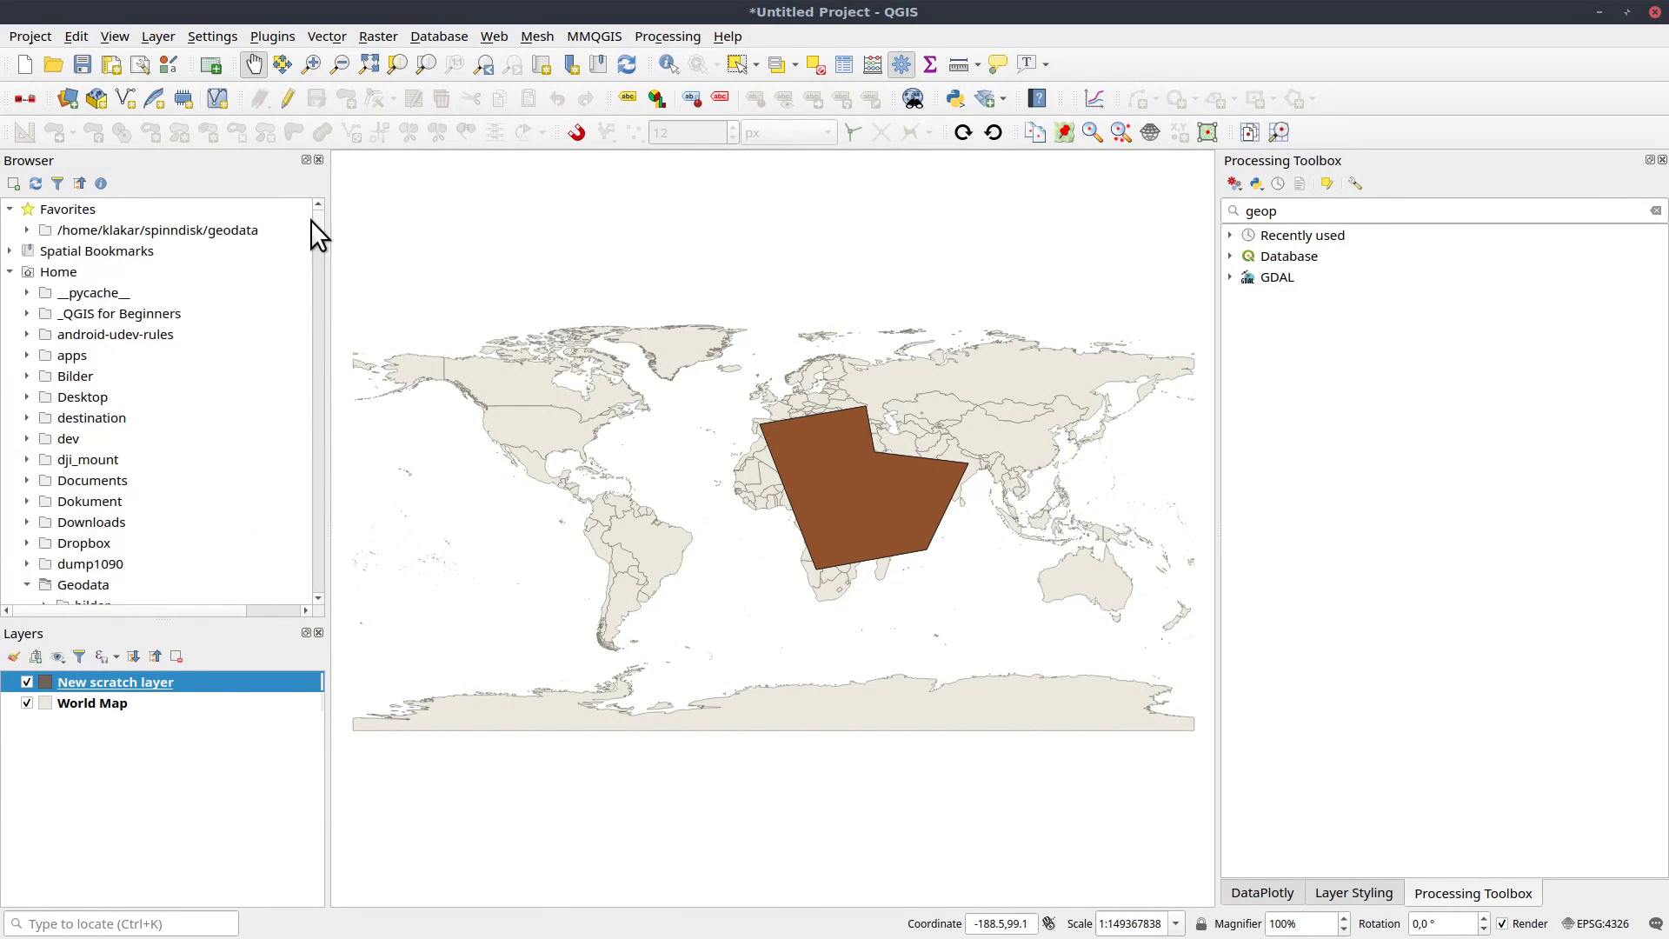
pyautogui.click(12, 271)
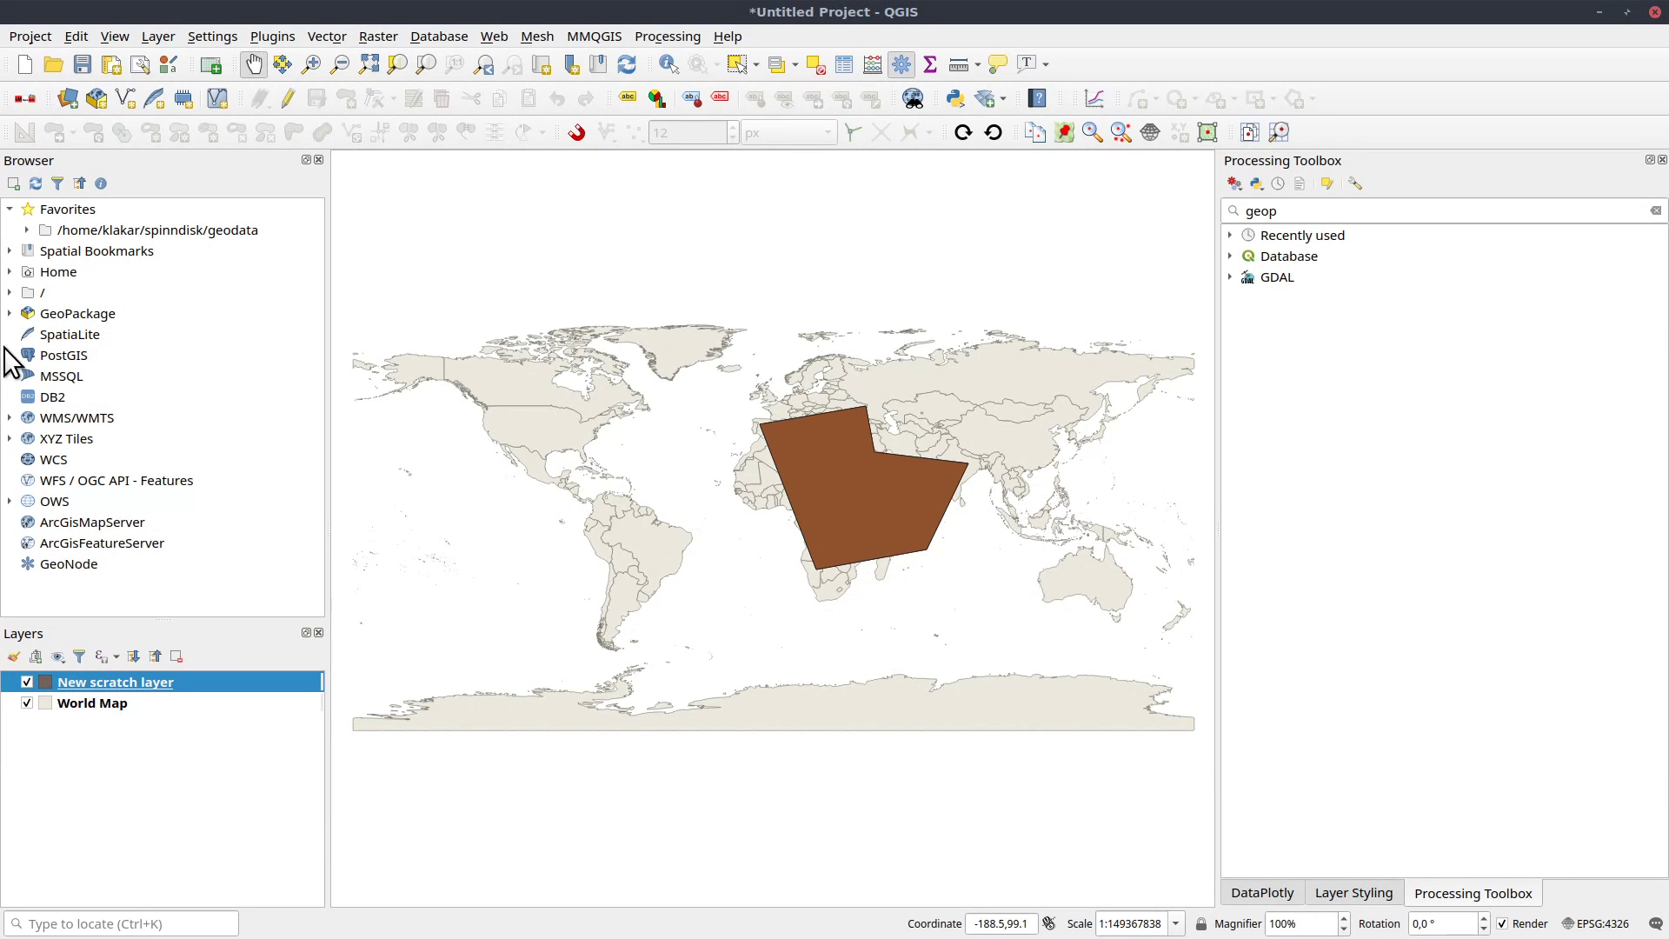
pyautogui.click(9, 313)
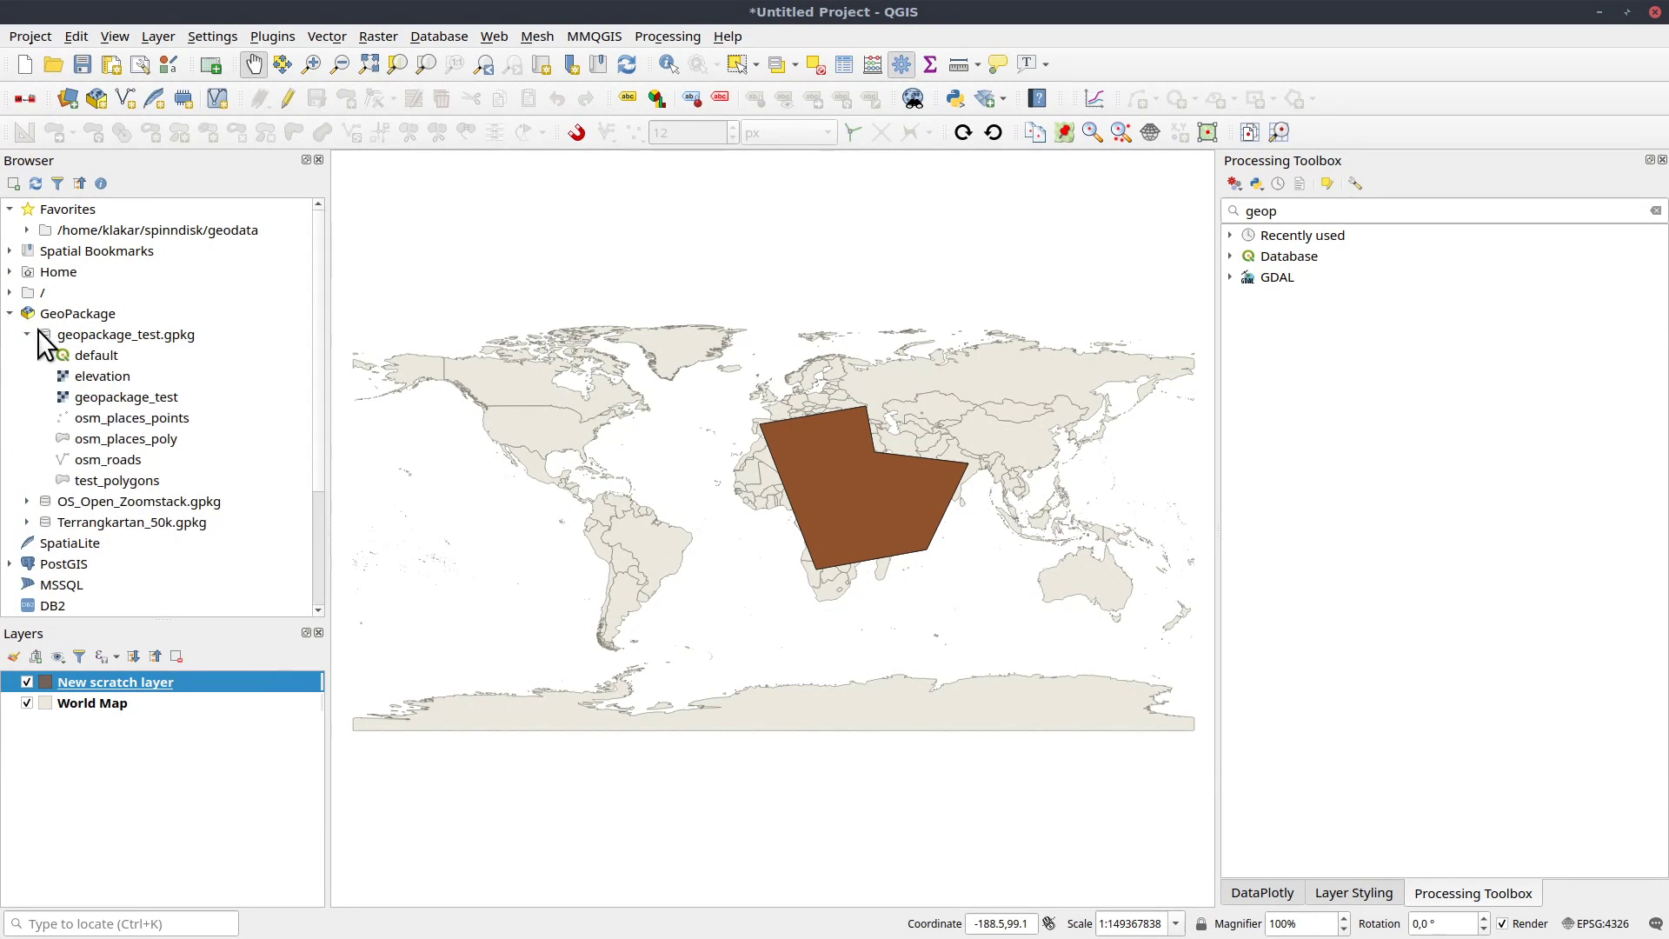
pyautogui.click(26, 334)
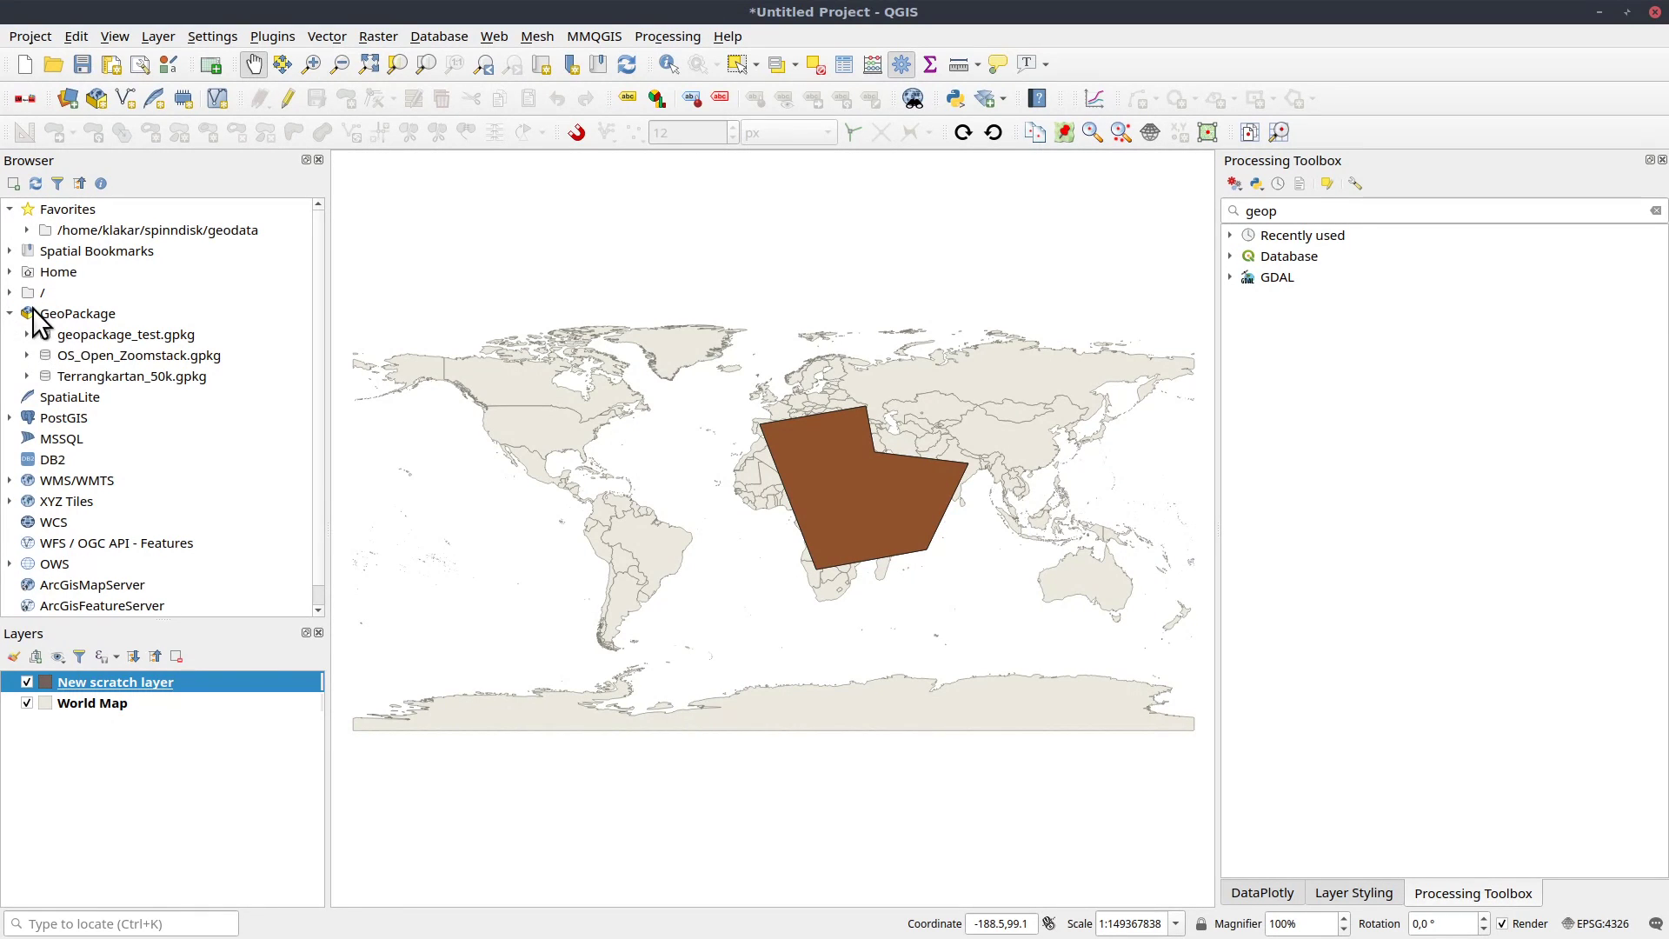
pyautogui.click(27, 334)
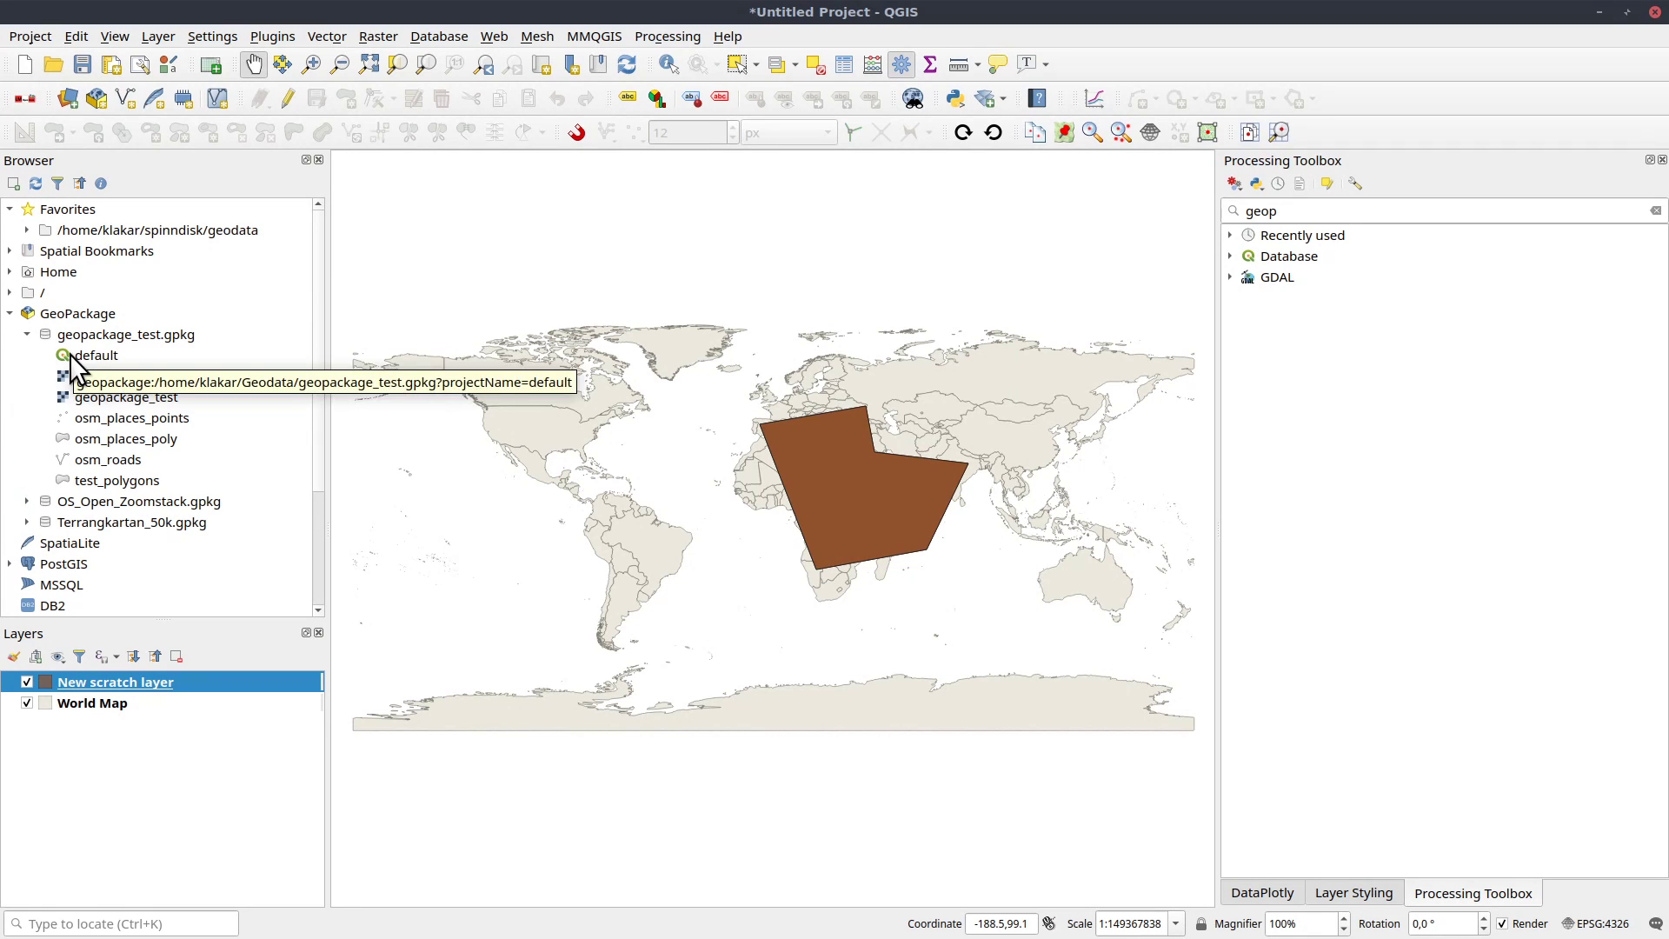
pyautogui.moveTo(60, 353); pyautogui.dragTo(431, 418)
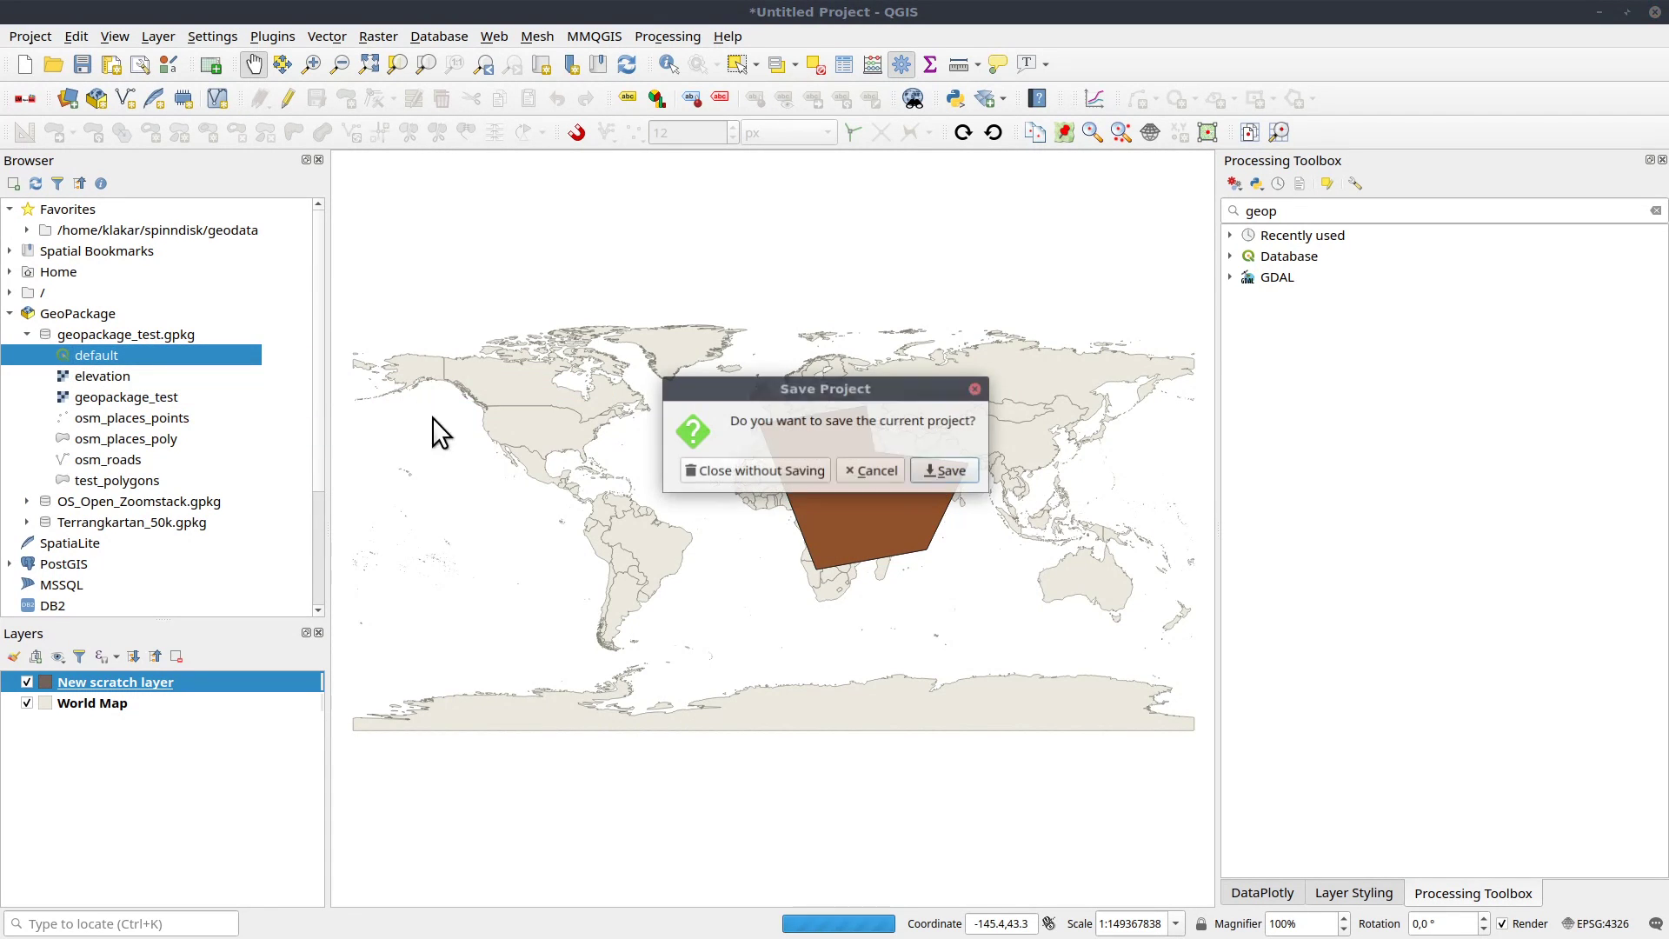
# Load the default project without saving, then switch on the elevation hillshade layer and zoom in.
pyautogui.click(742, 470)
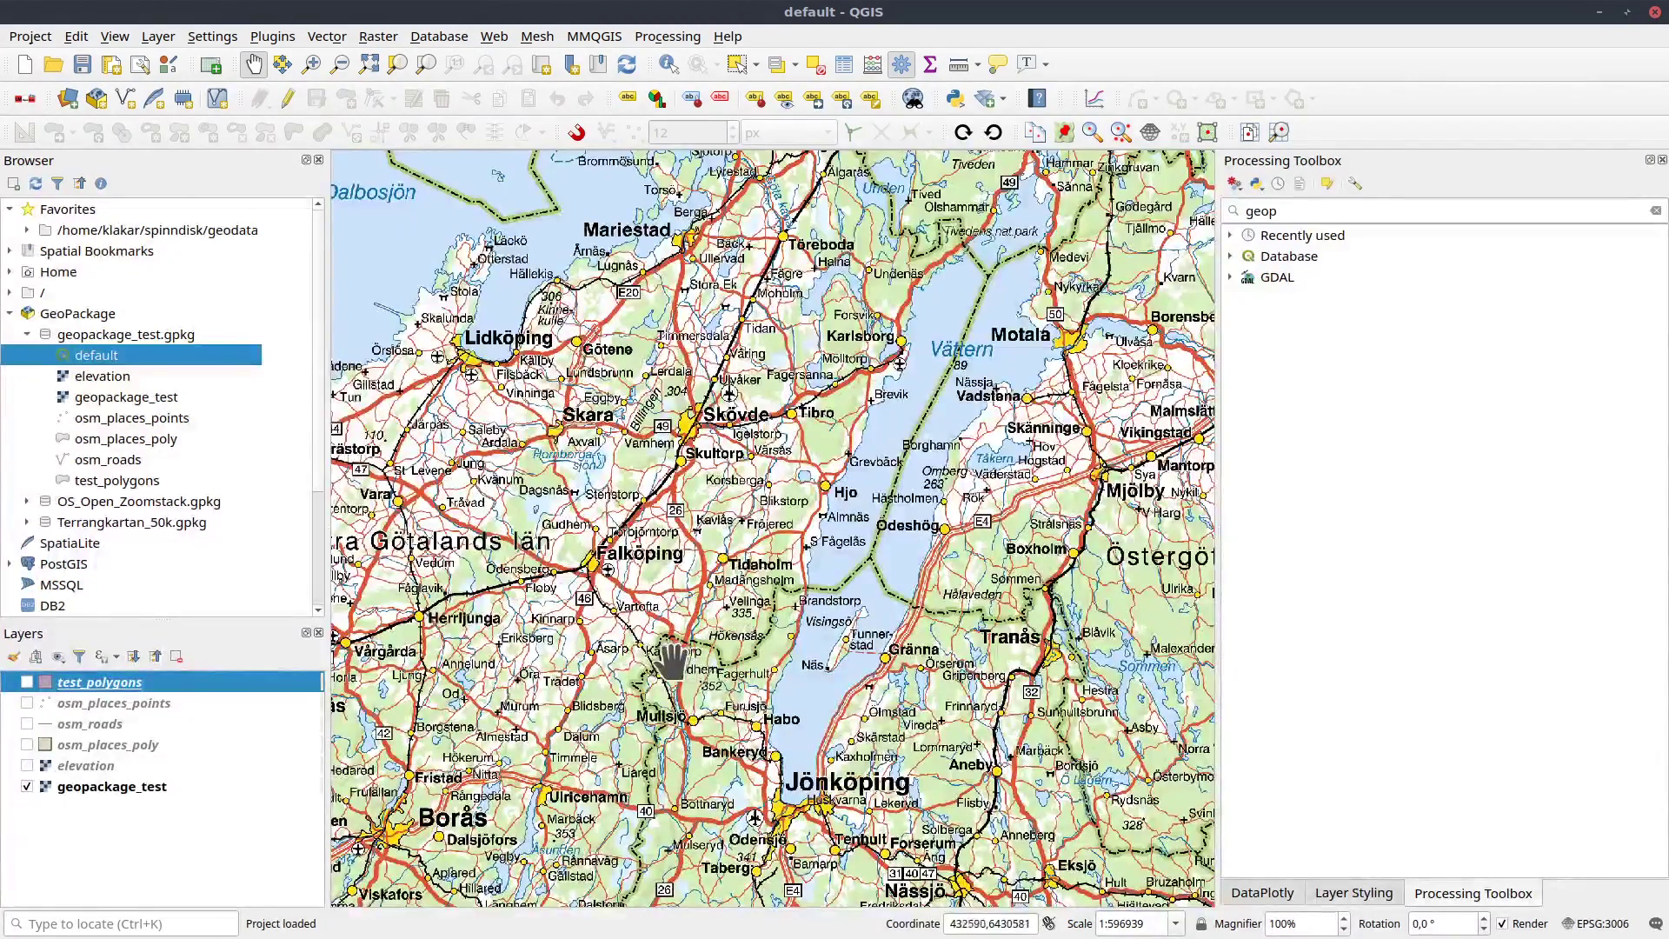
pyautogui.moveTo(672, 661); pyautogui.dragTo(667, 613)
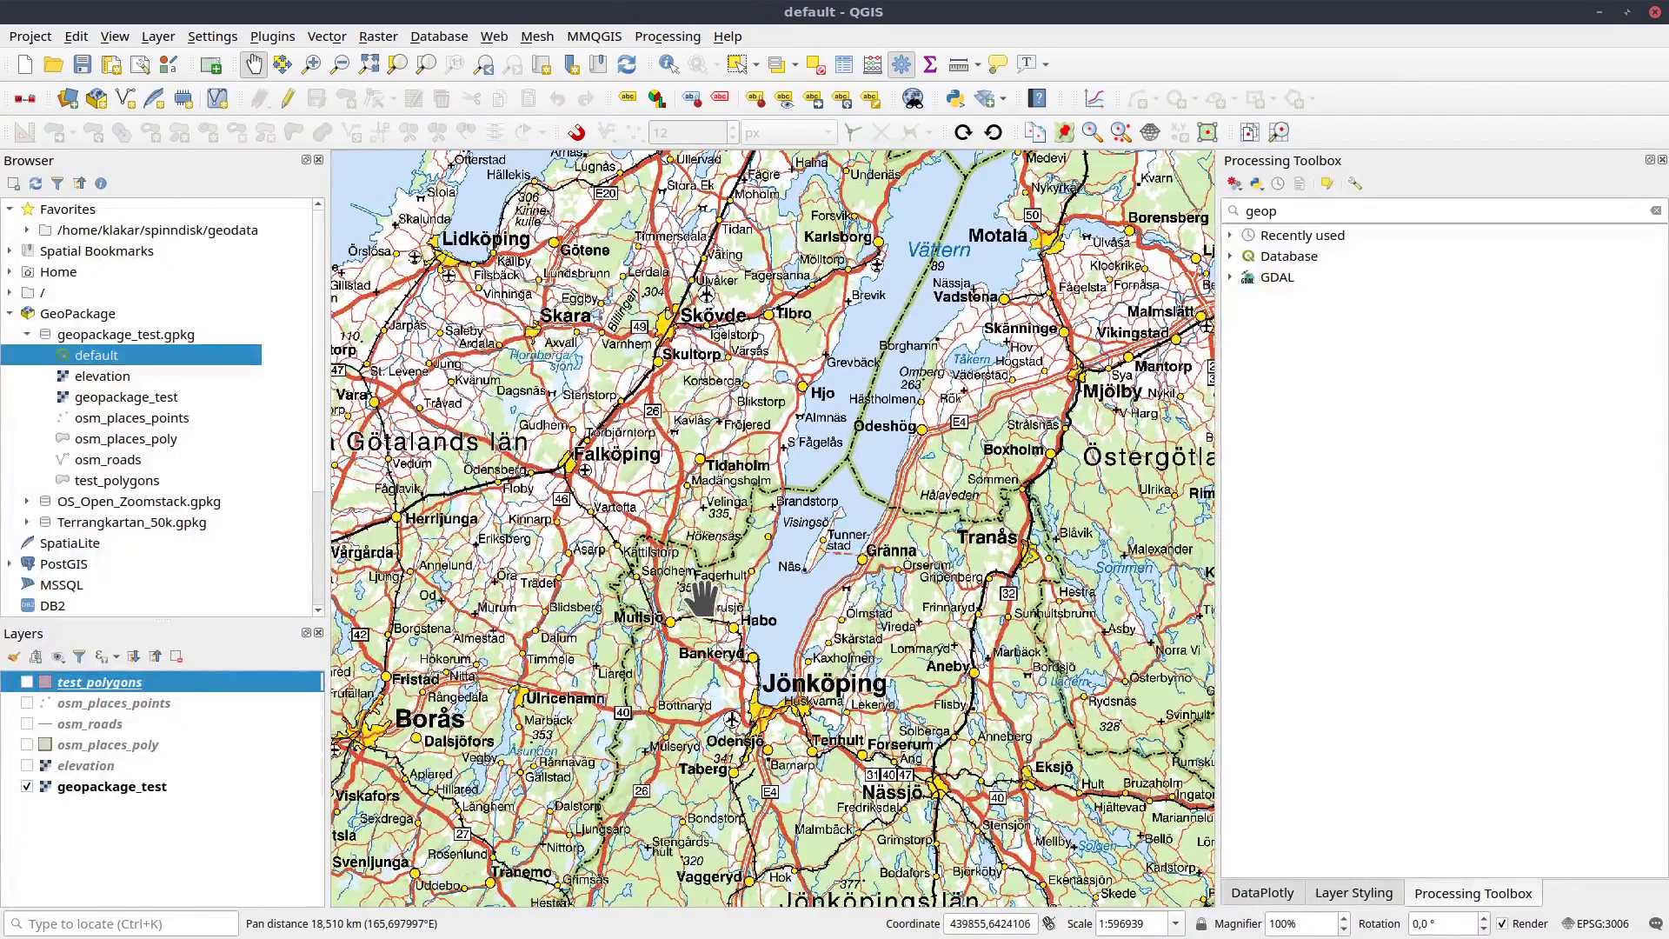
pyautogui.moveTo(670, 548); pyautogui.dragTo(680, 525)
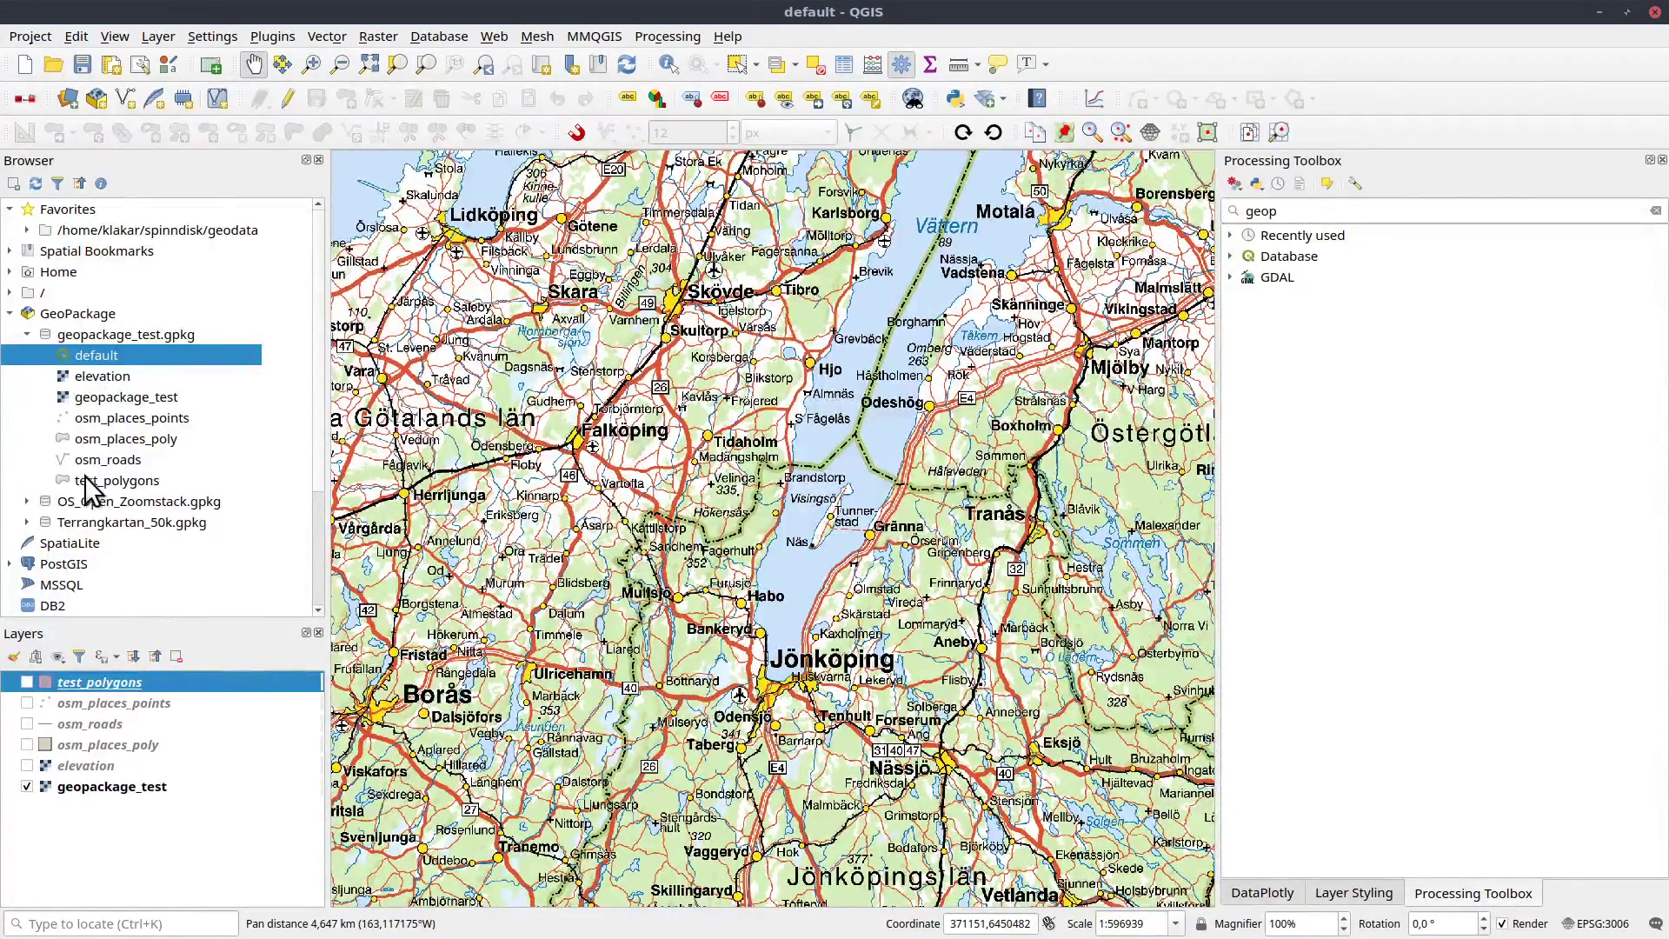
pyautogui.click(174, 397)
pyautogui.click(80, 788)
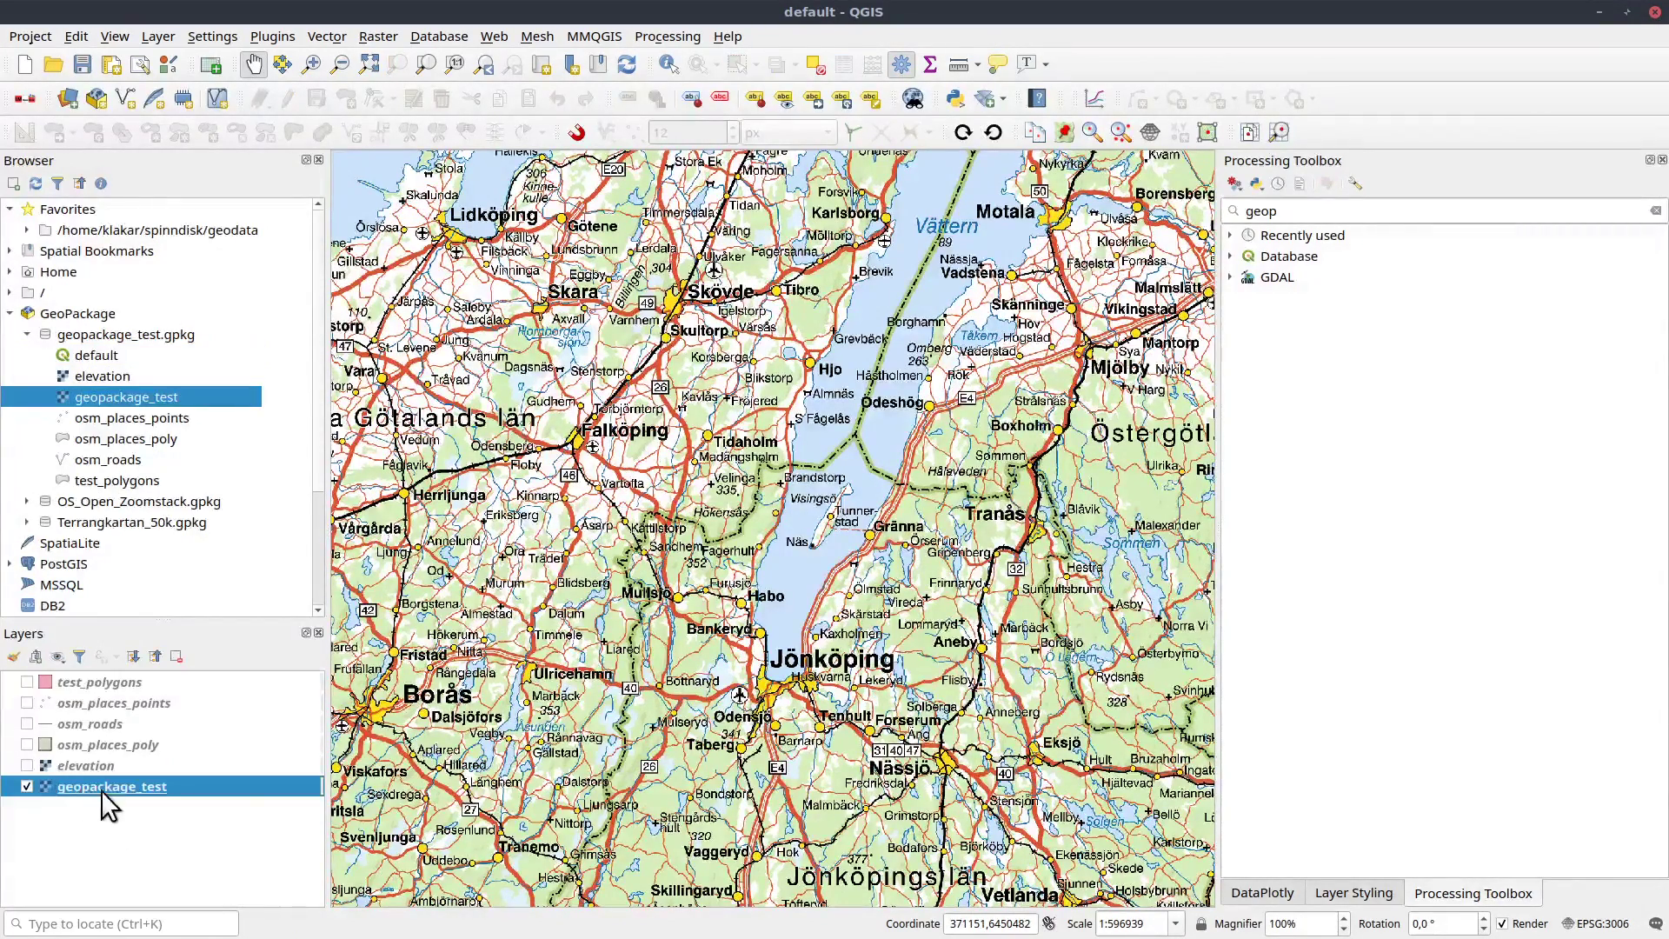
pyautogui.moveTo(746, 602); pyautogui.dragTo(785, 600)
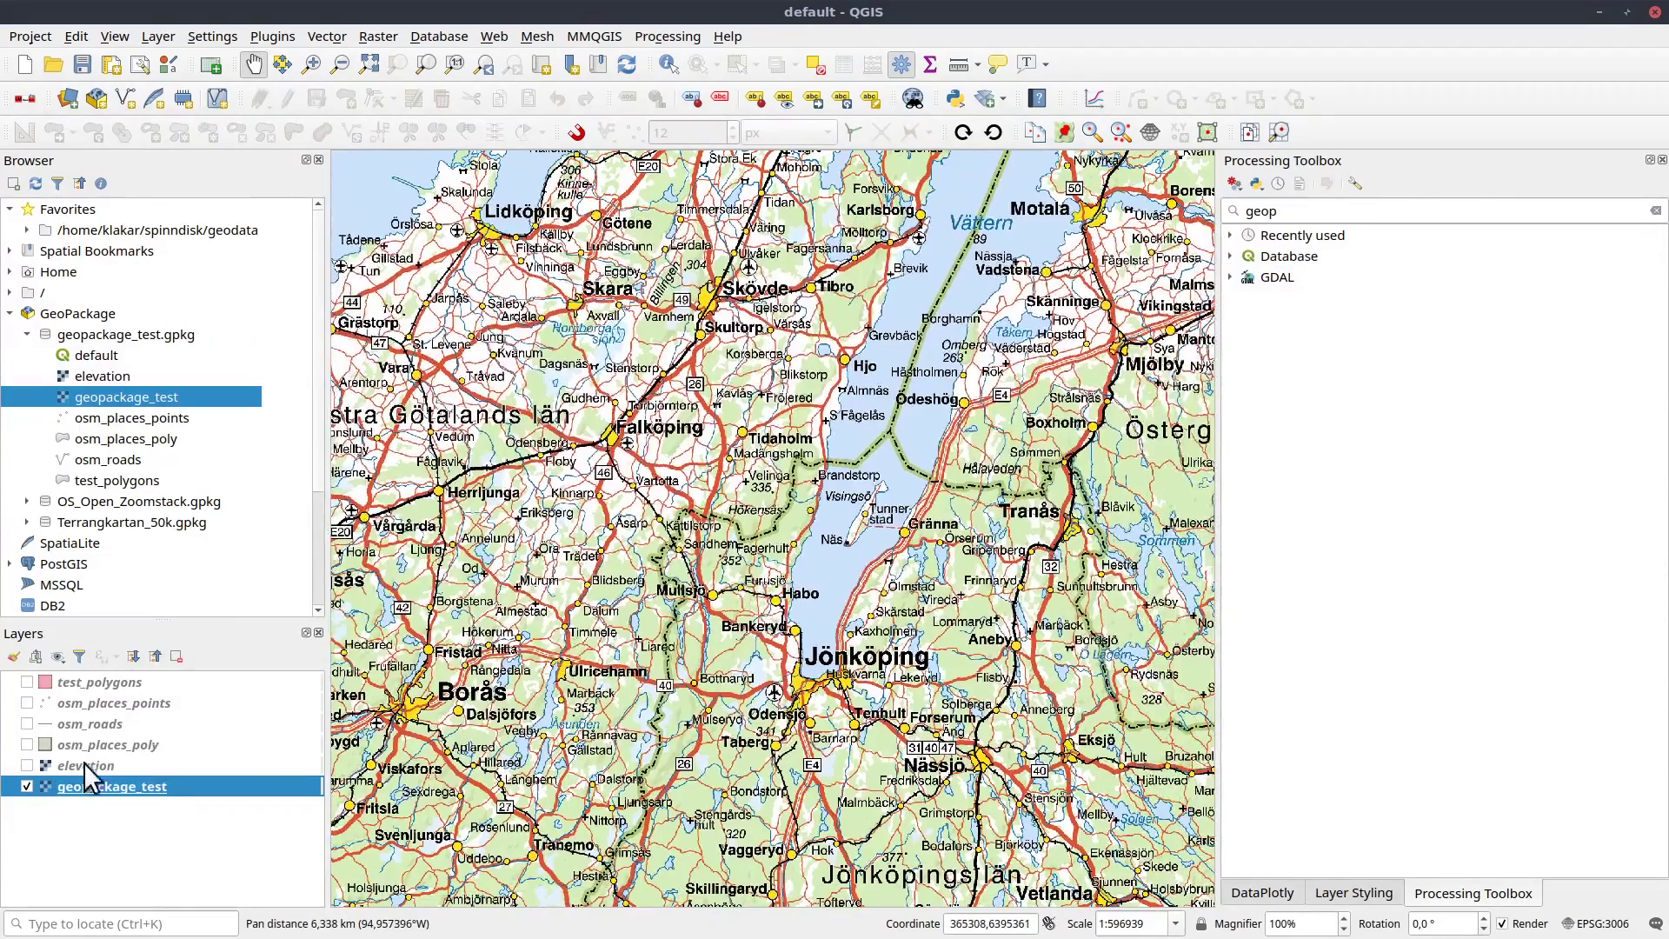
pyautogui.click(28, 766)
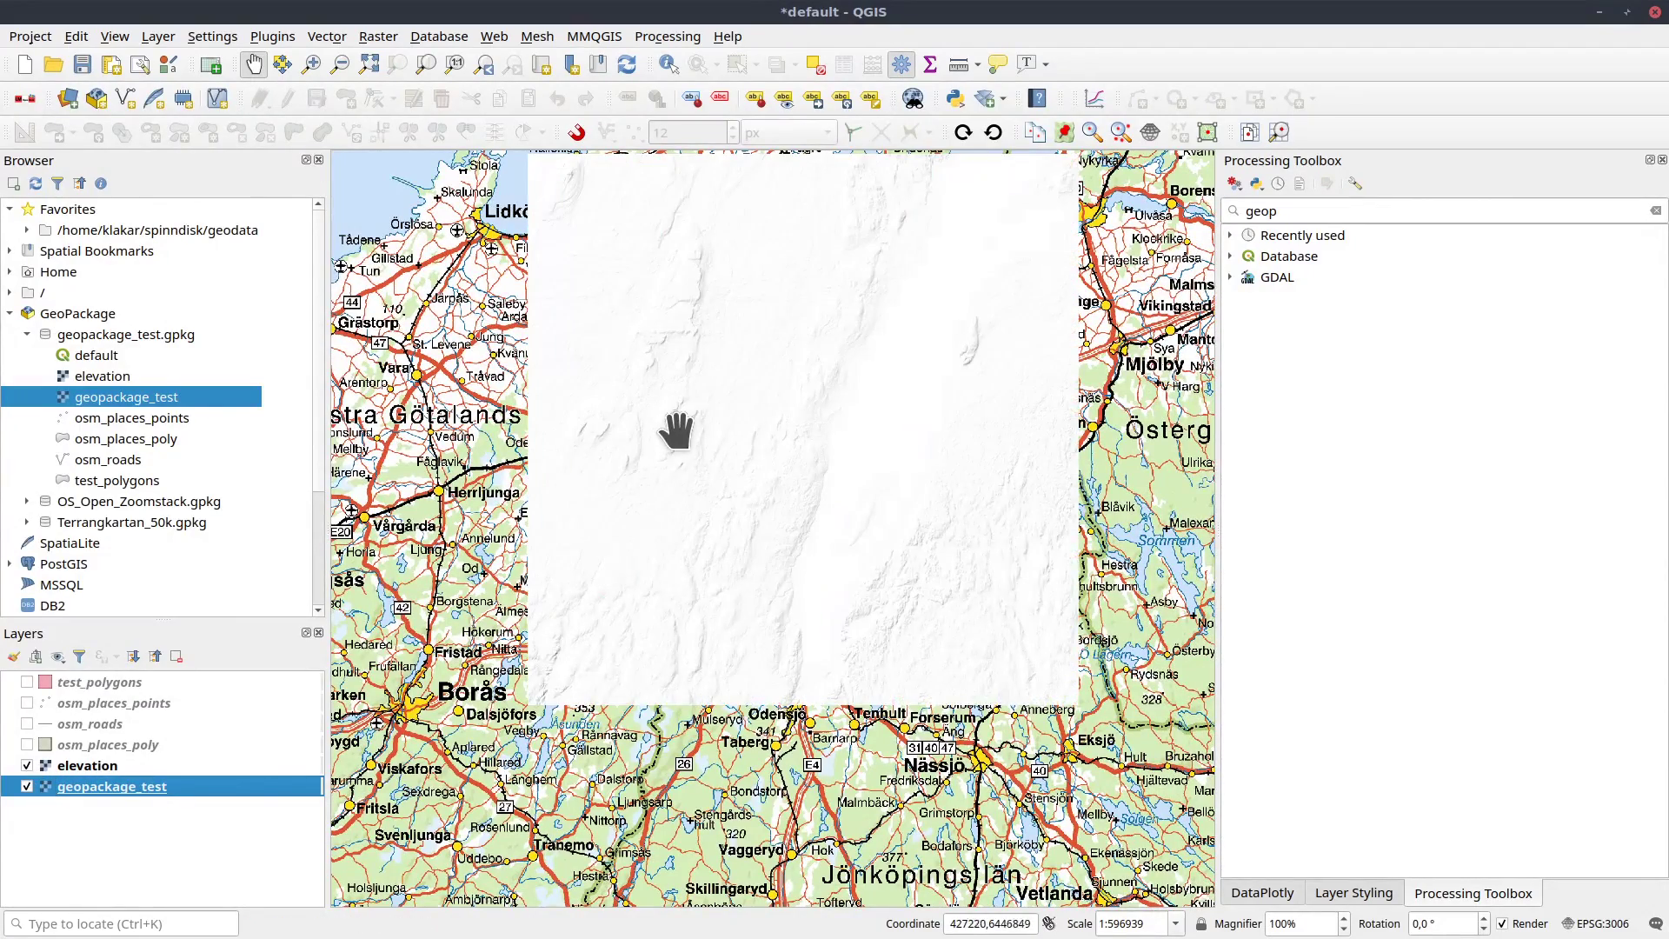
pyautogui.scroll(3, 709, 424)
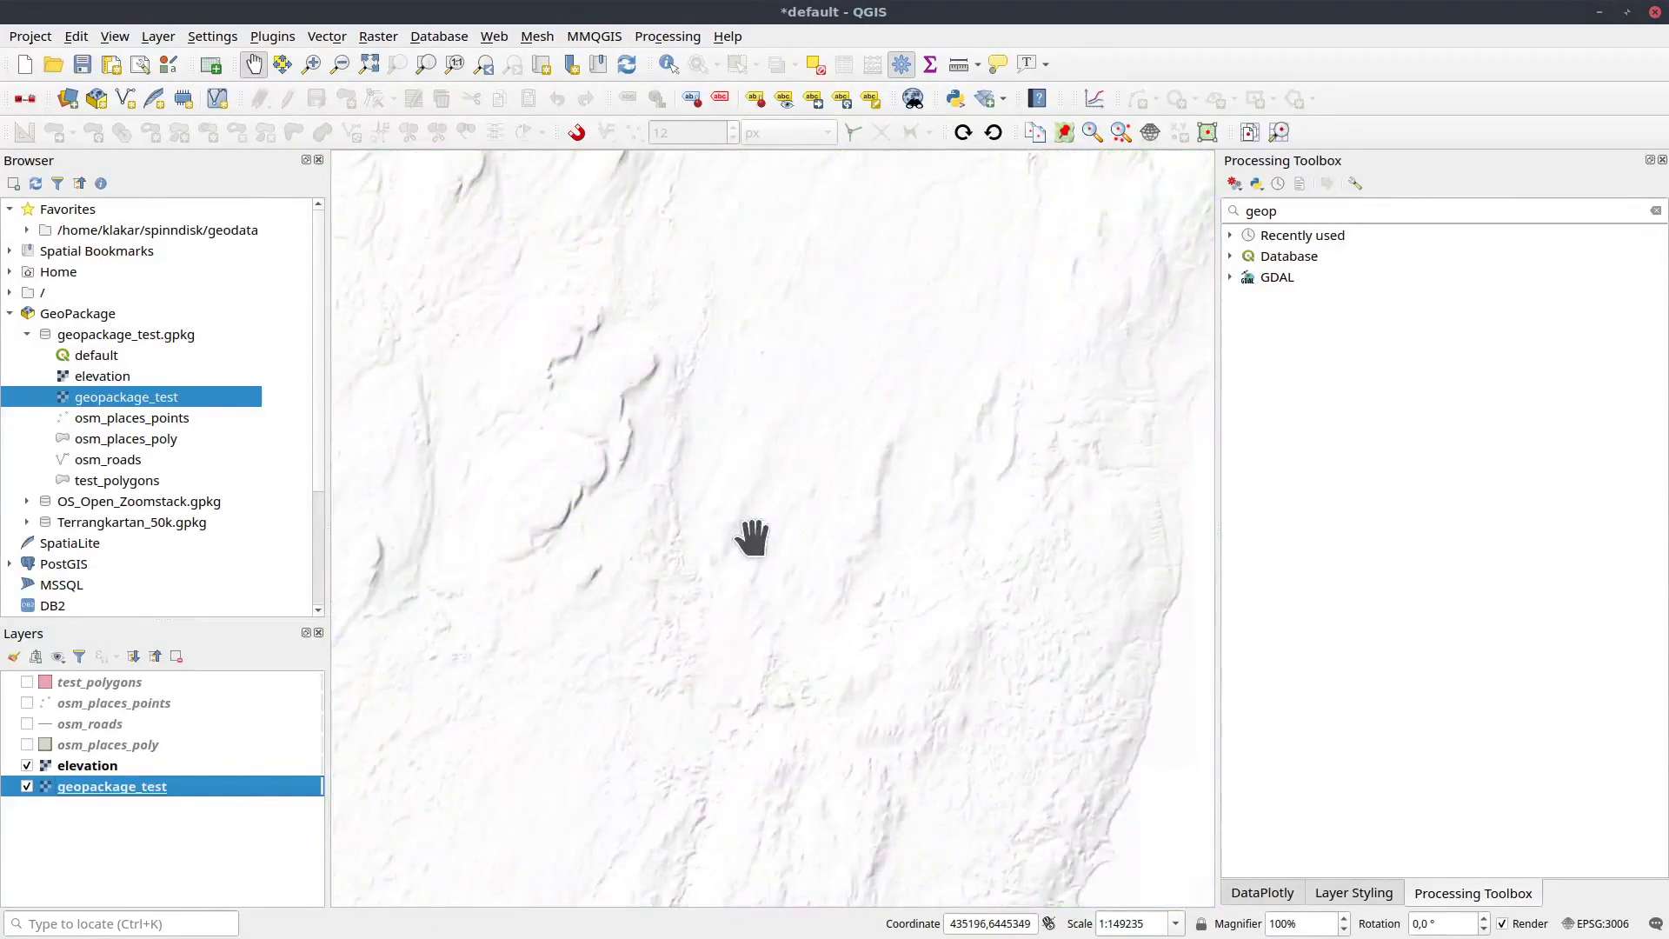
# Switch on osm_places_poly, osm_roads, osm_places_points and test_polygons, recentre on Vättern, and select osm_places_points.
pyautogui.scroll(-1, 652, 477)
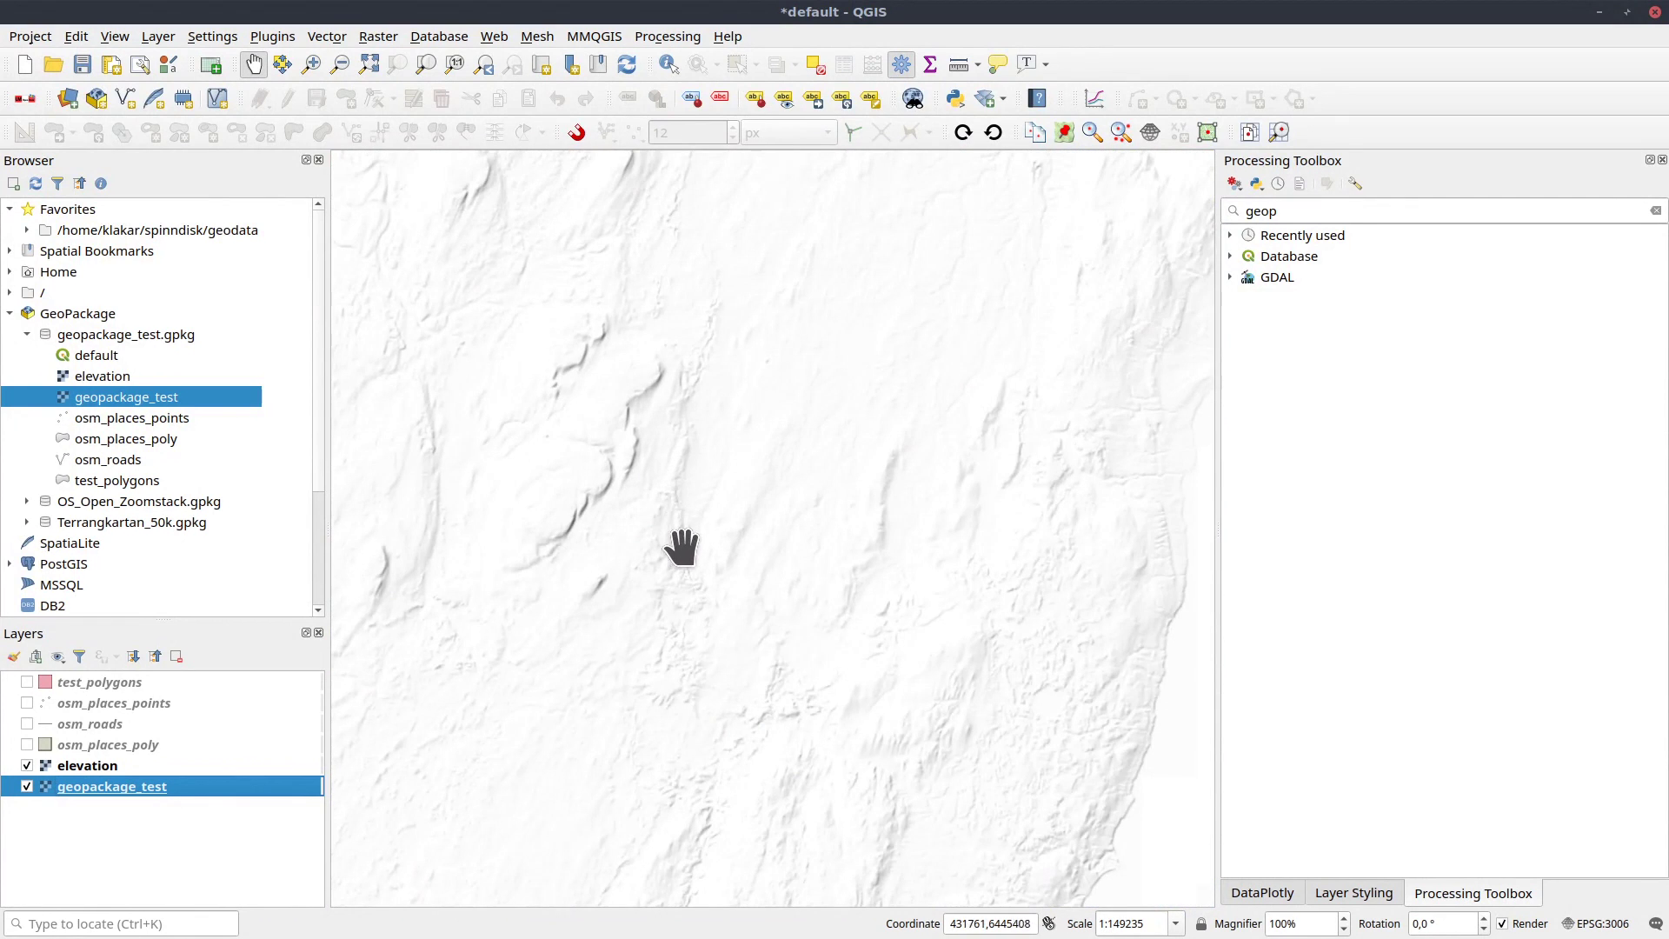
pyautogui.moveTo(746, 561); pyautogui.dragTo(734, 540)
pyautogui.scroll(-1, 734, 540)
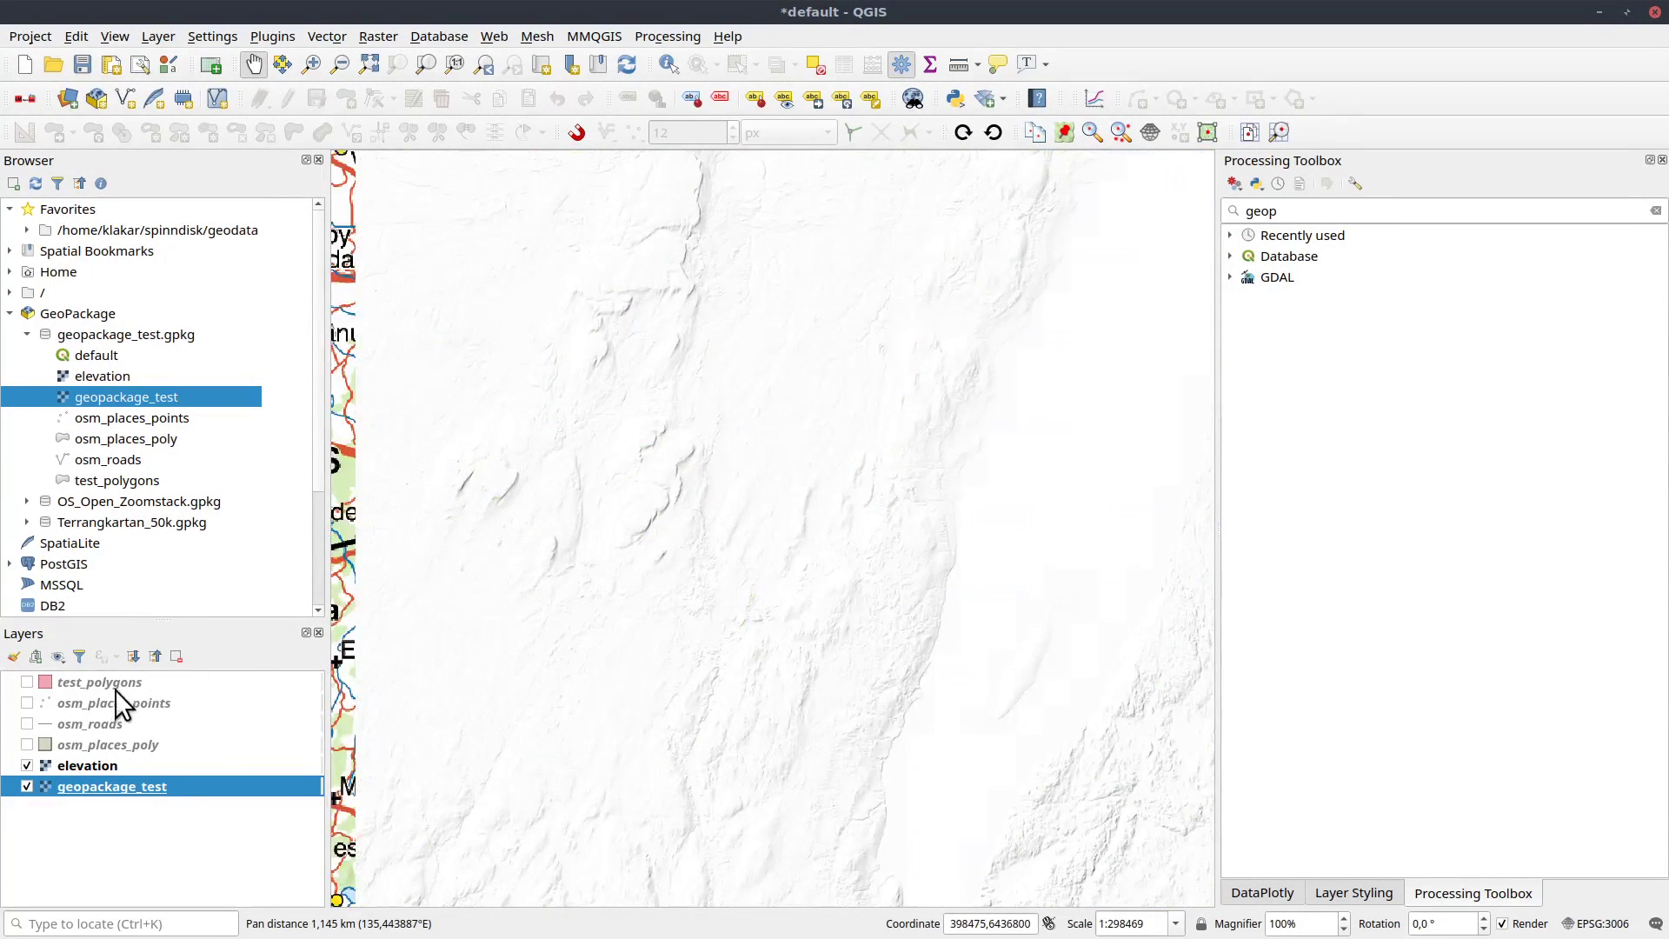
pyautogui.click(27, 745)
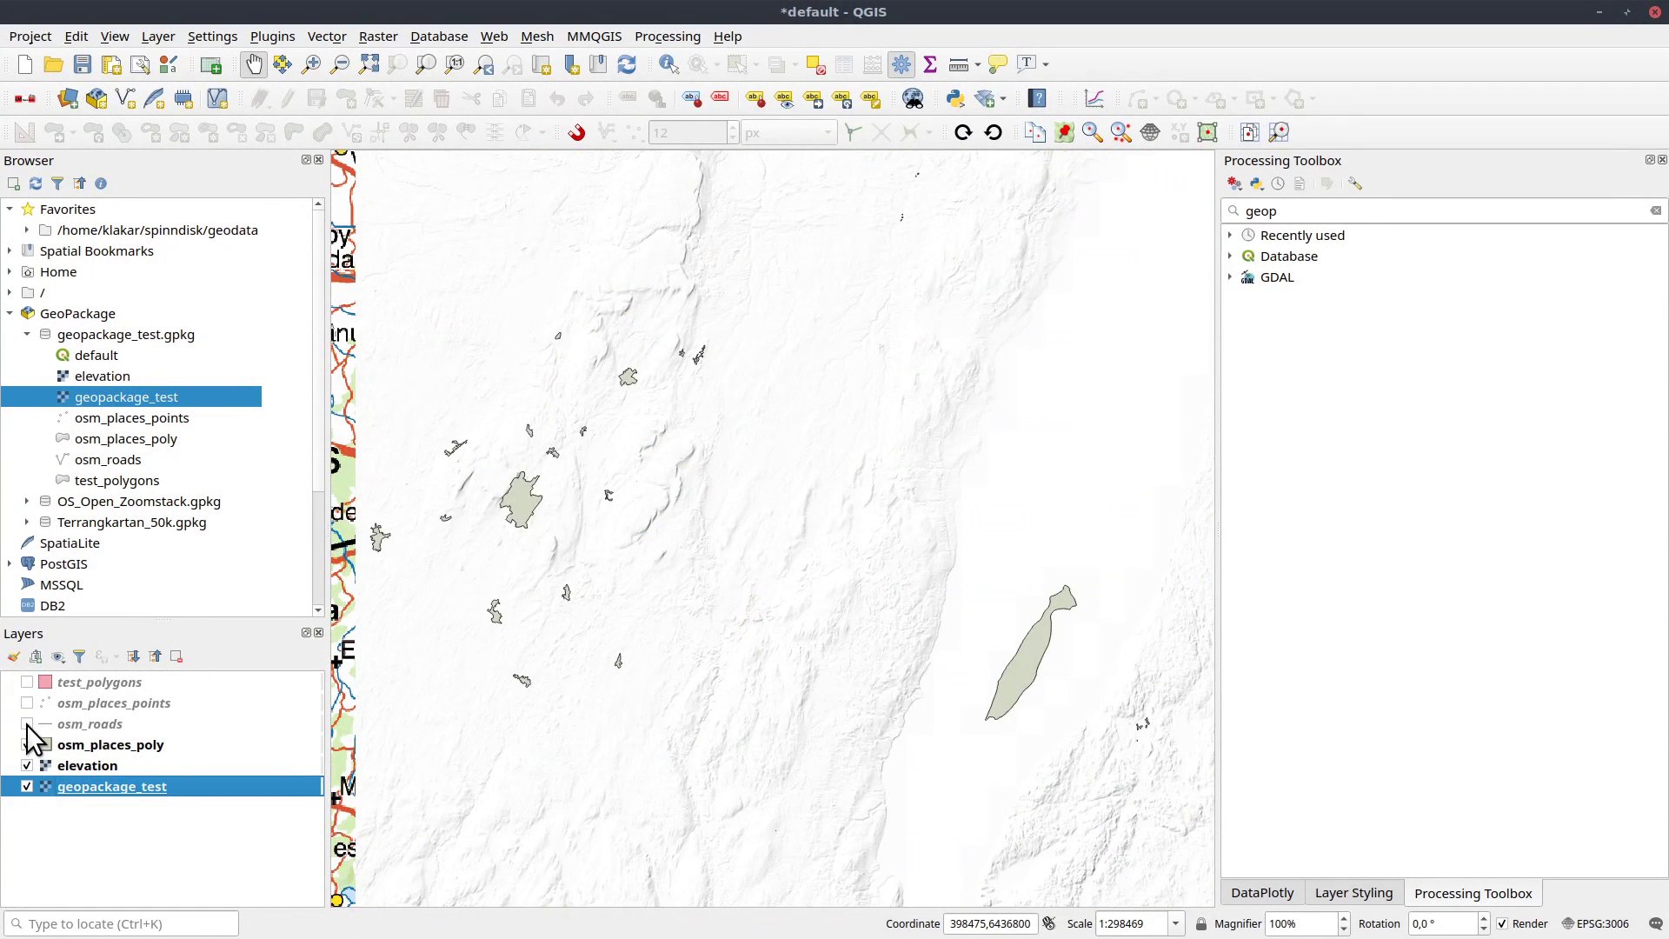
pyautogui.click(27, 725)
pyautogui.click(27, 703)
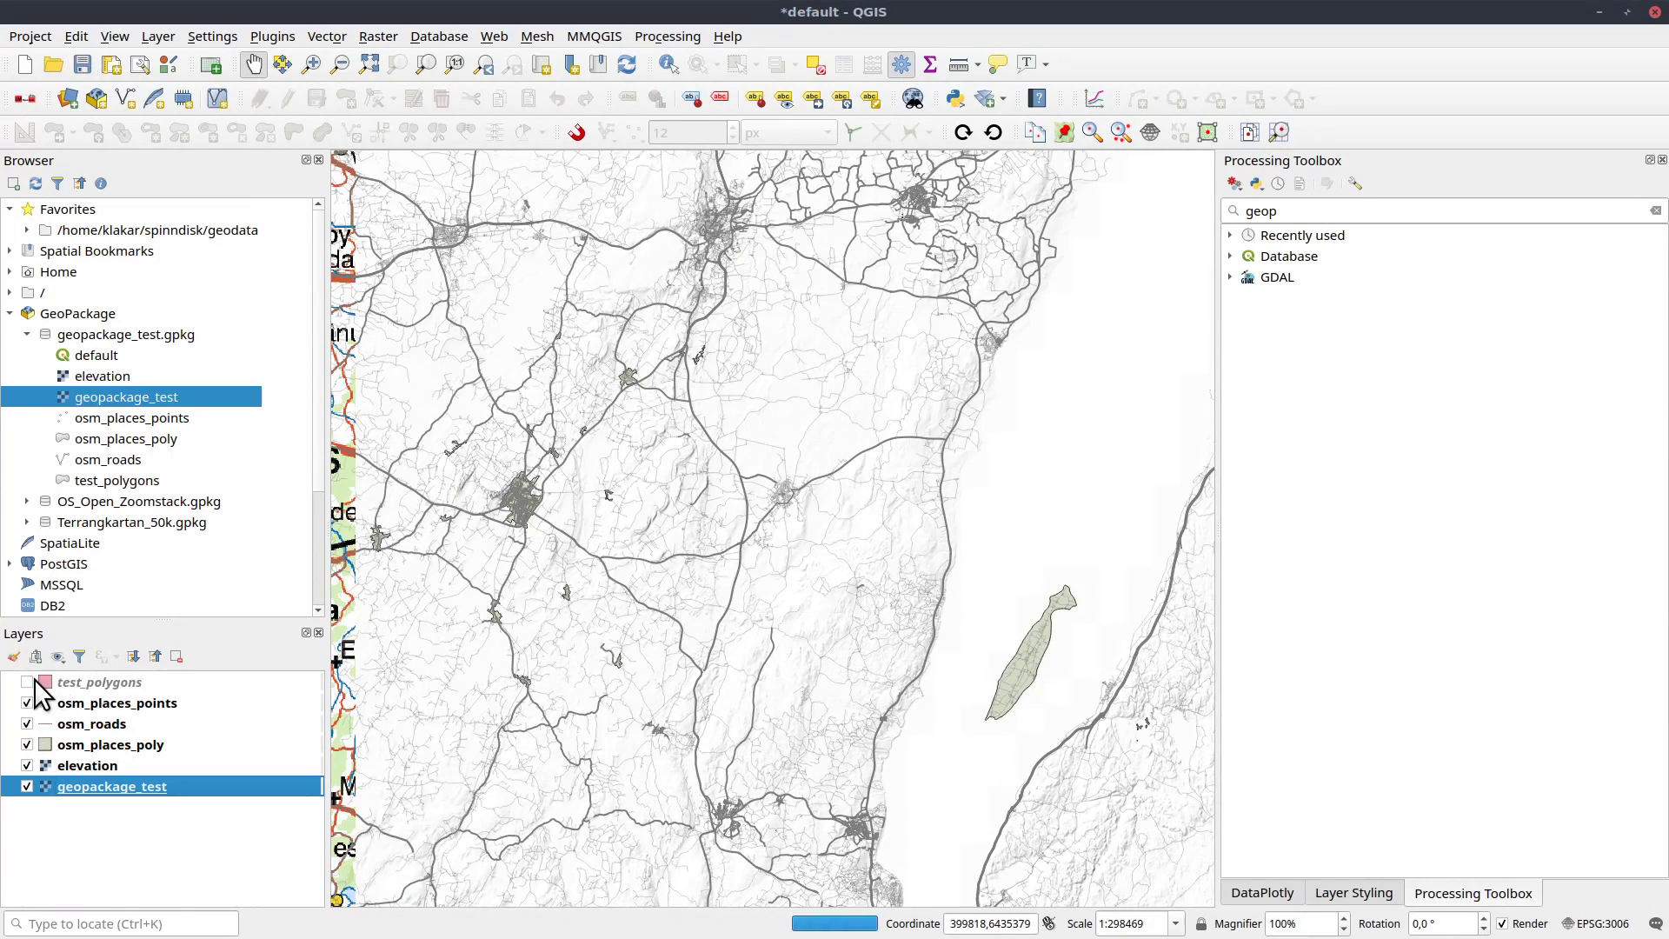
pyautogui.click(27, 683)
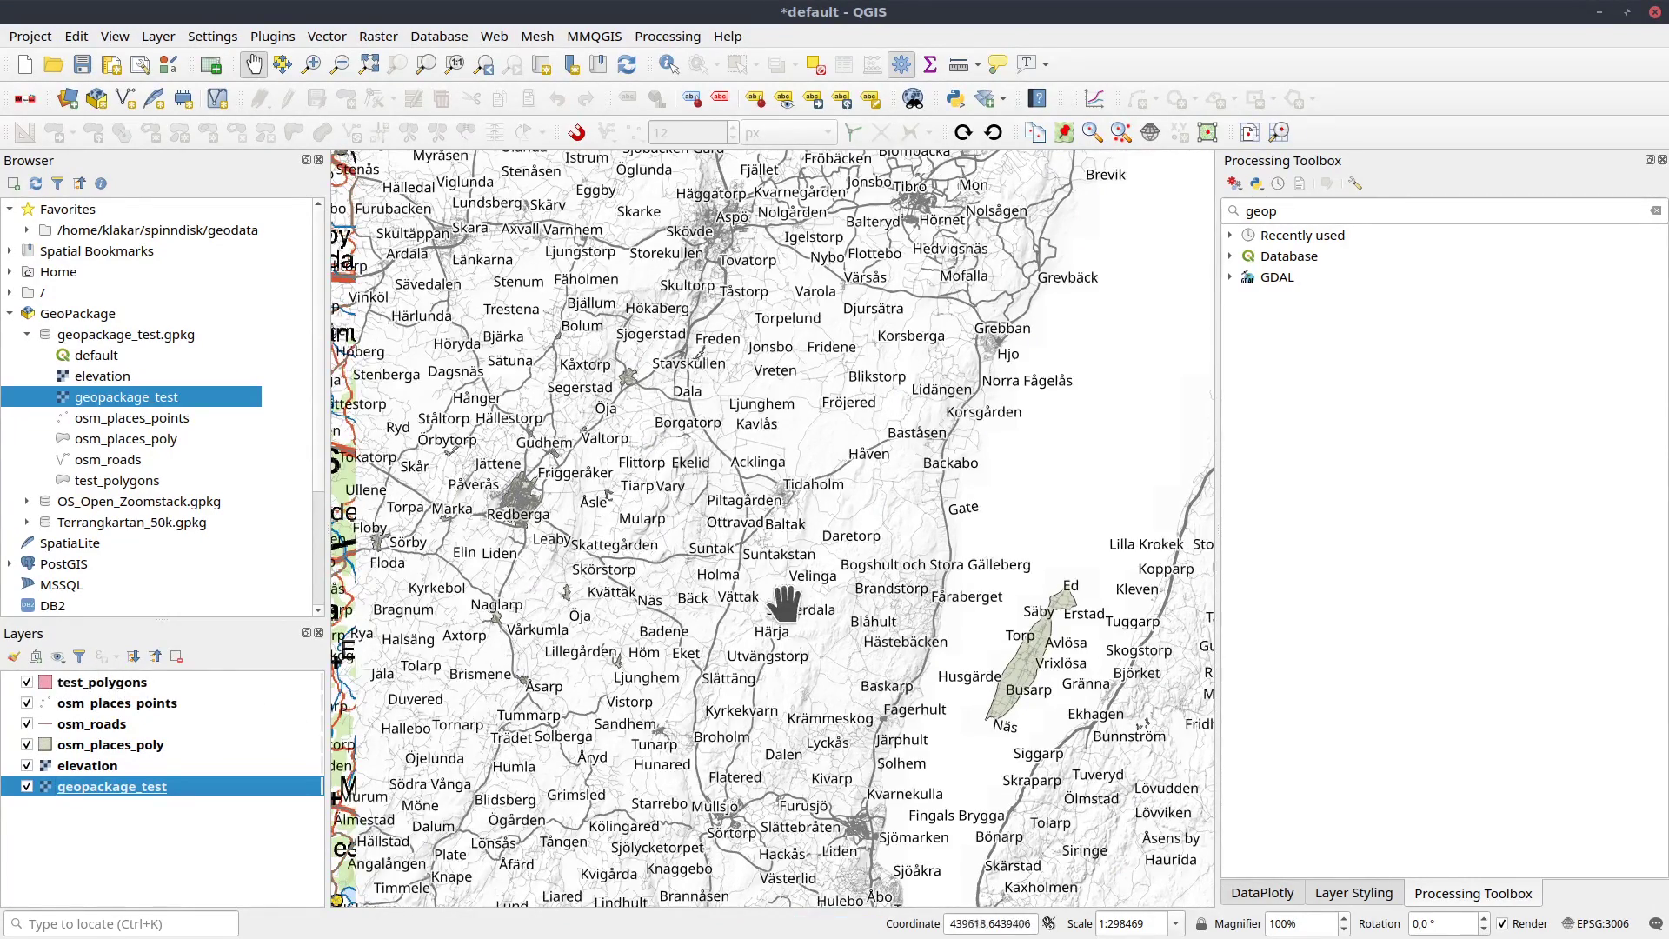
pyautogui.moveTo(785, 602); pyautogui.dragTo(629, 502)
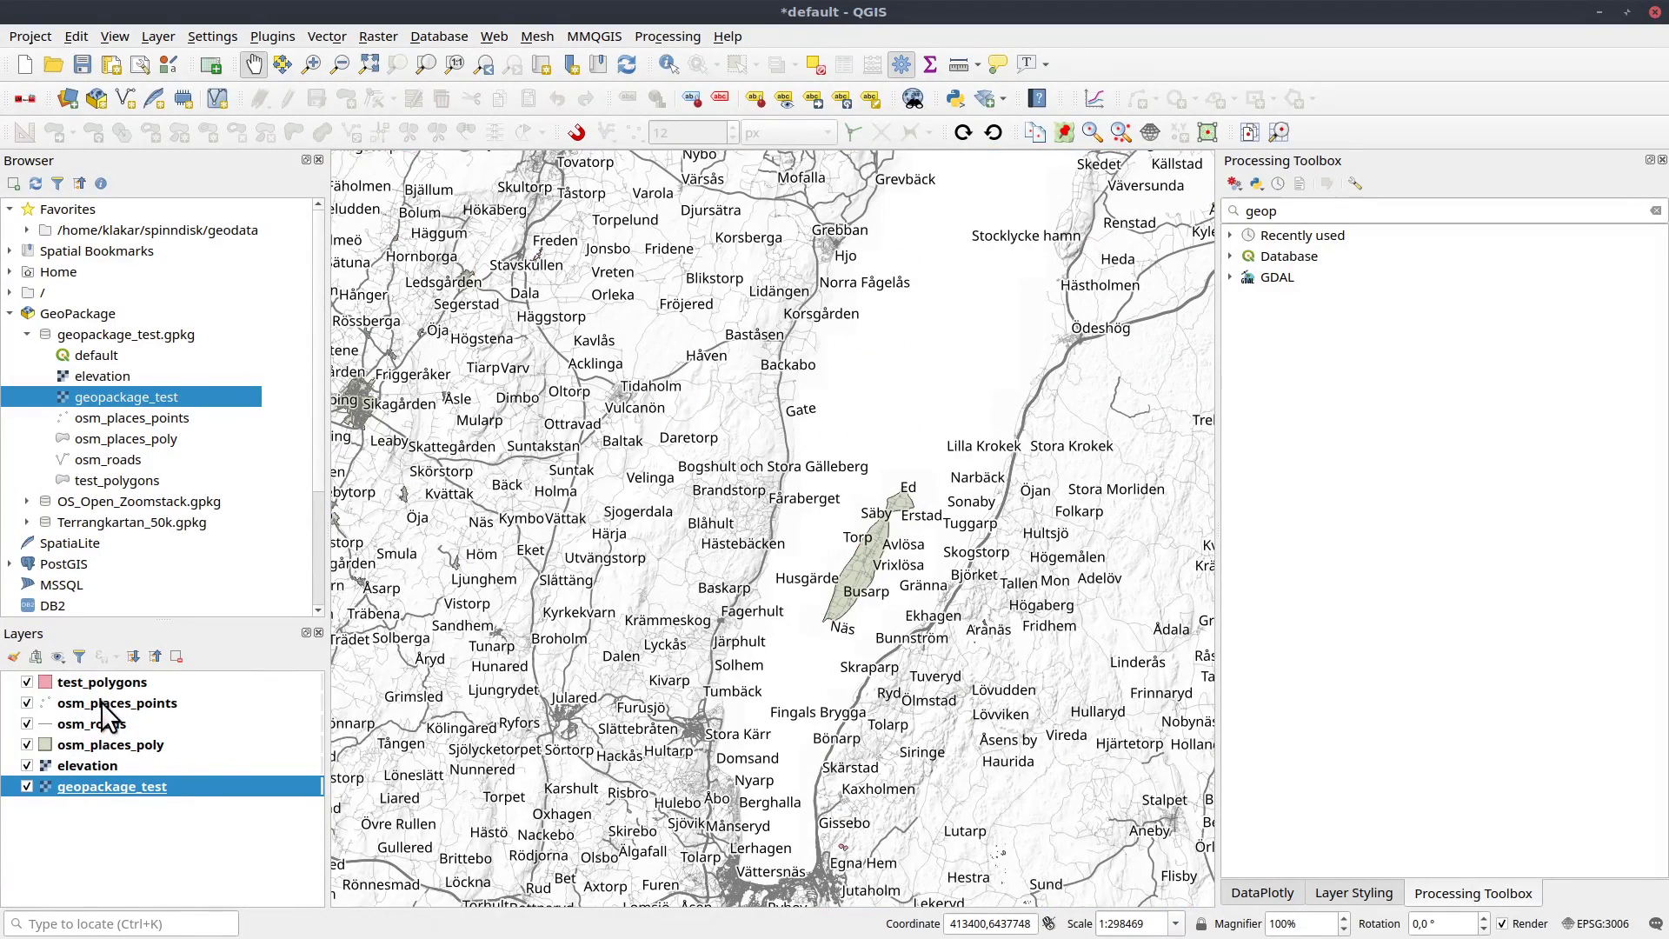
pyautogui.click(101, 701)
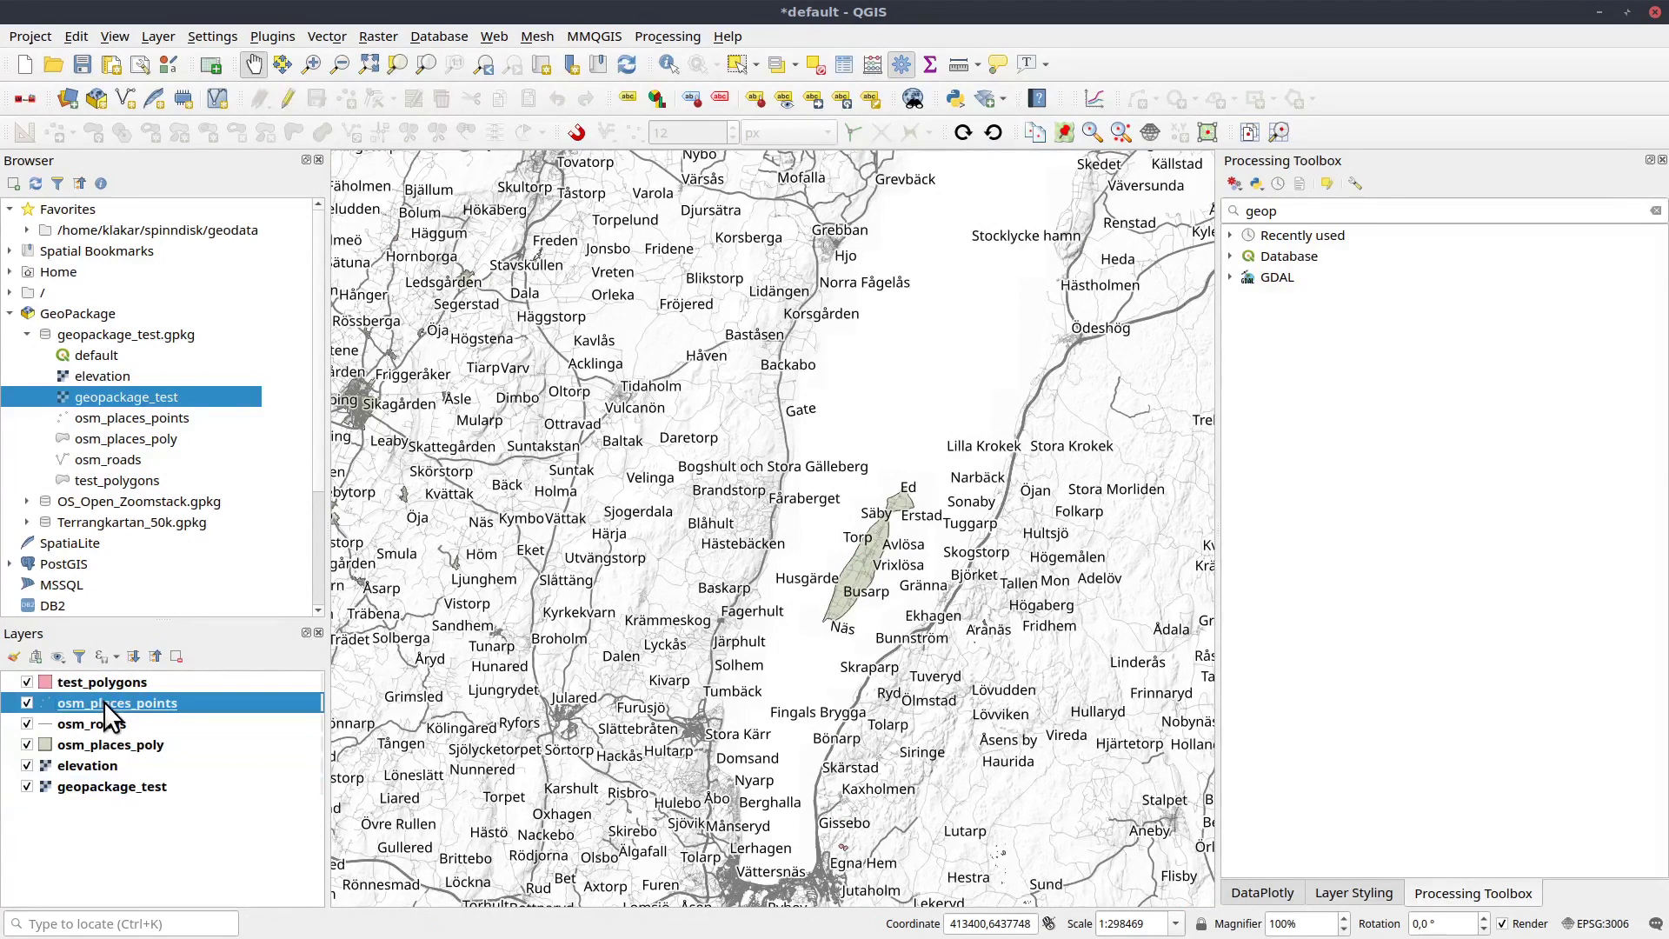
# View osm_places_points' Labels > Mask styling, then open its Layer Properties at Auxiliary Storage.
pyautogui.click(1353, 892)
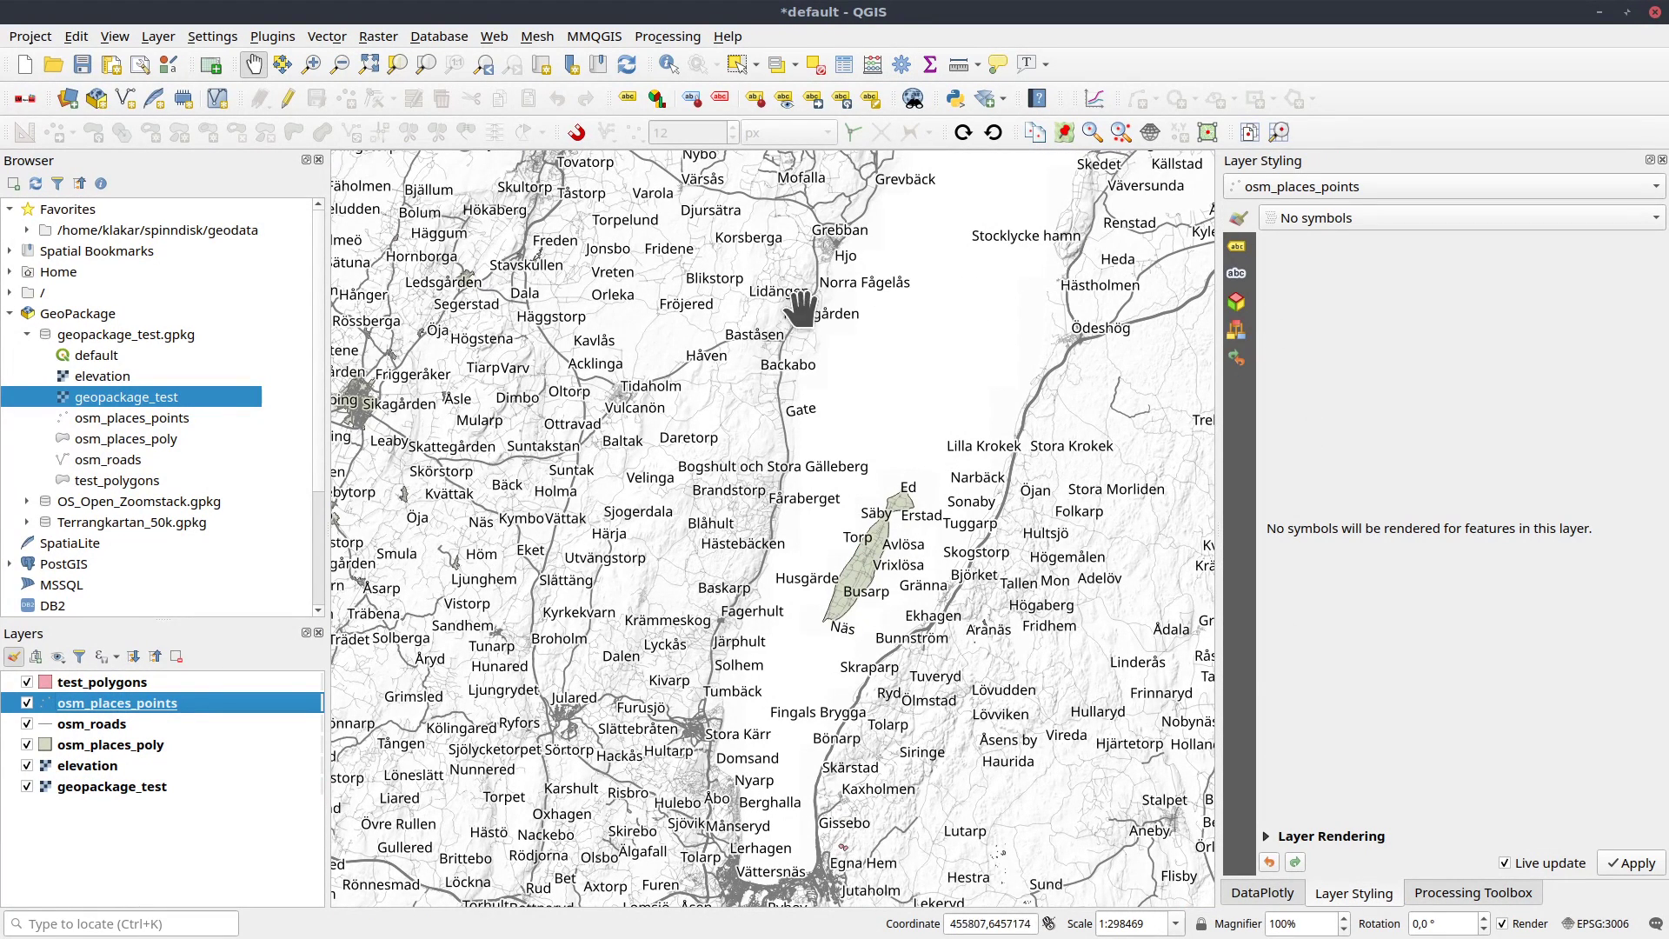
pyautogui.click(1236, 248)
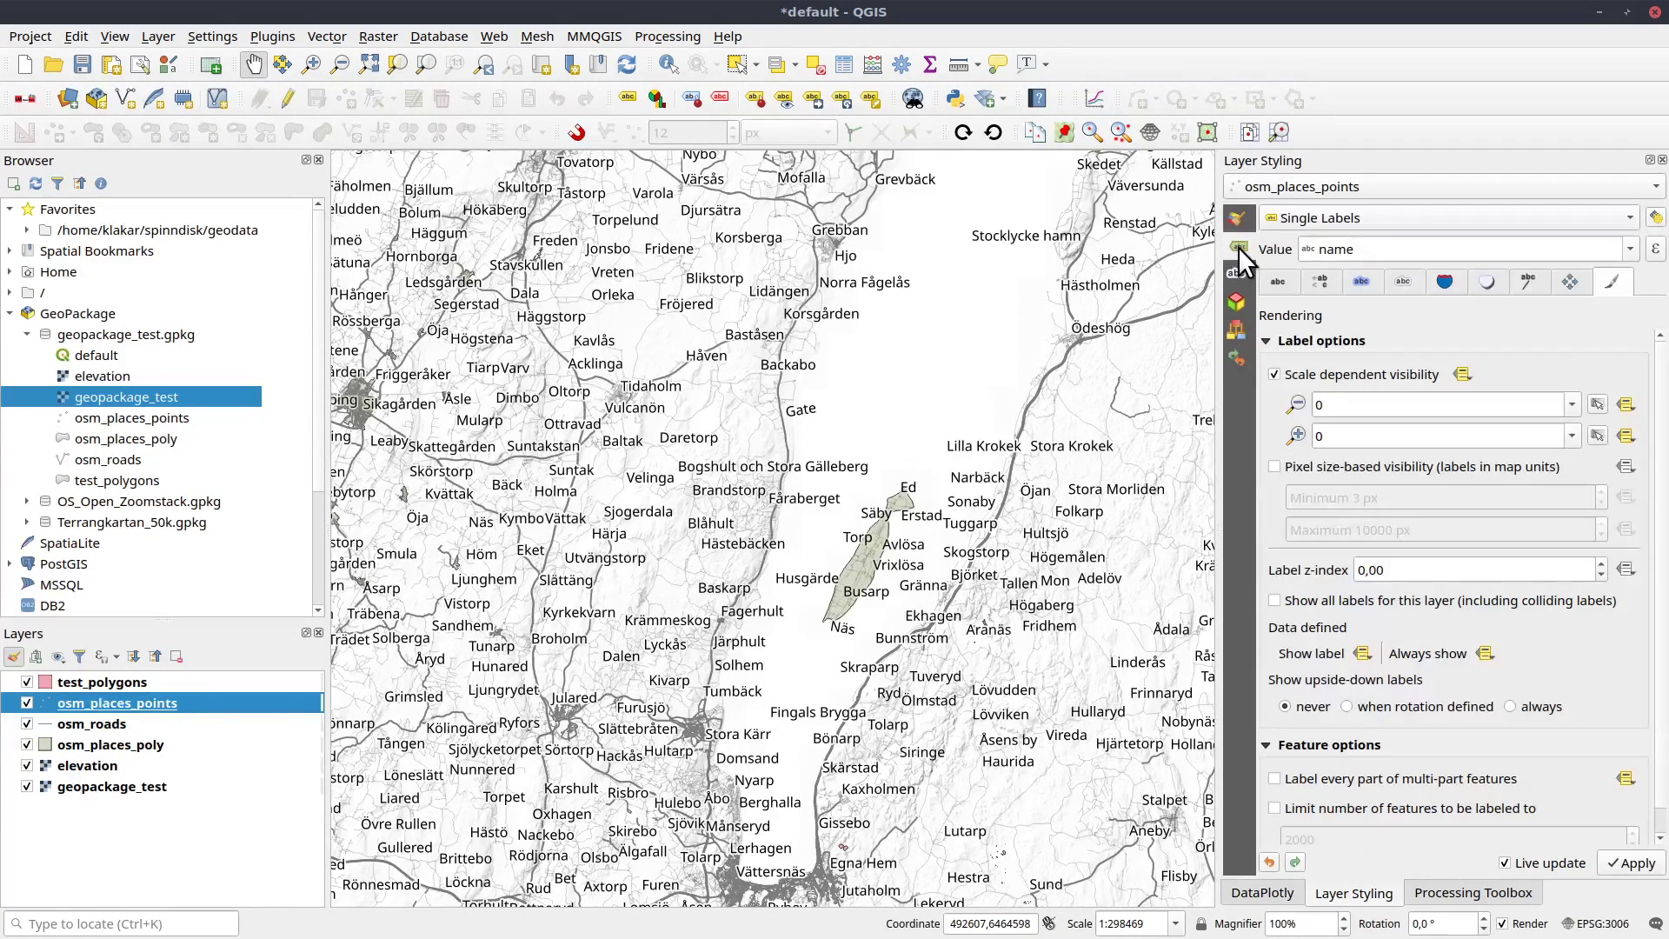
pyautogui.click(1404, 283)
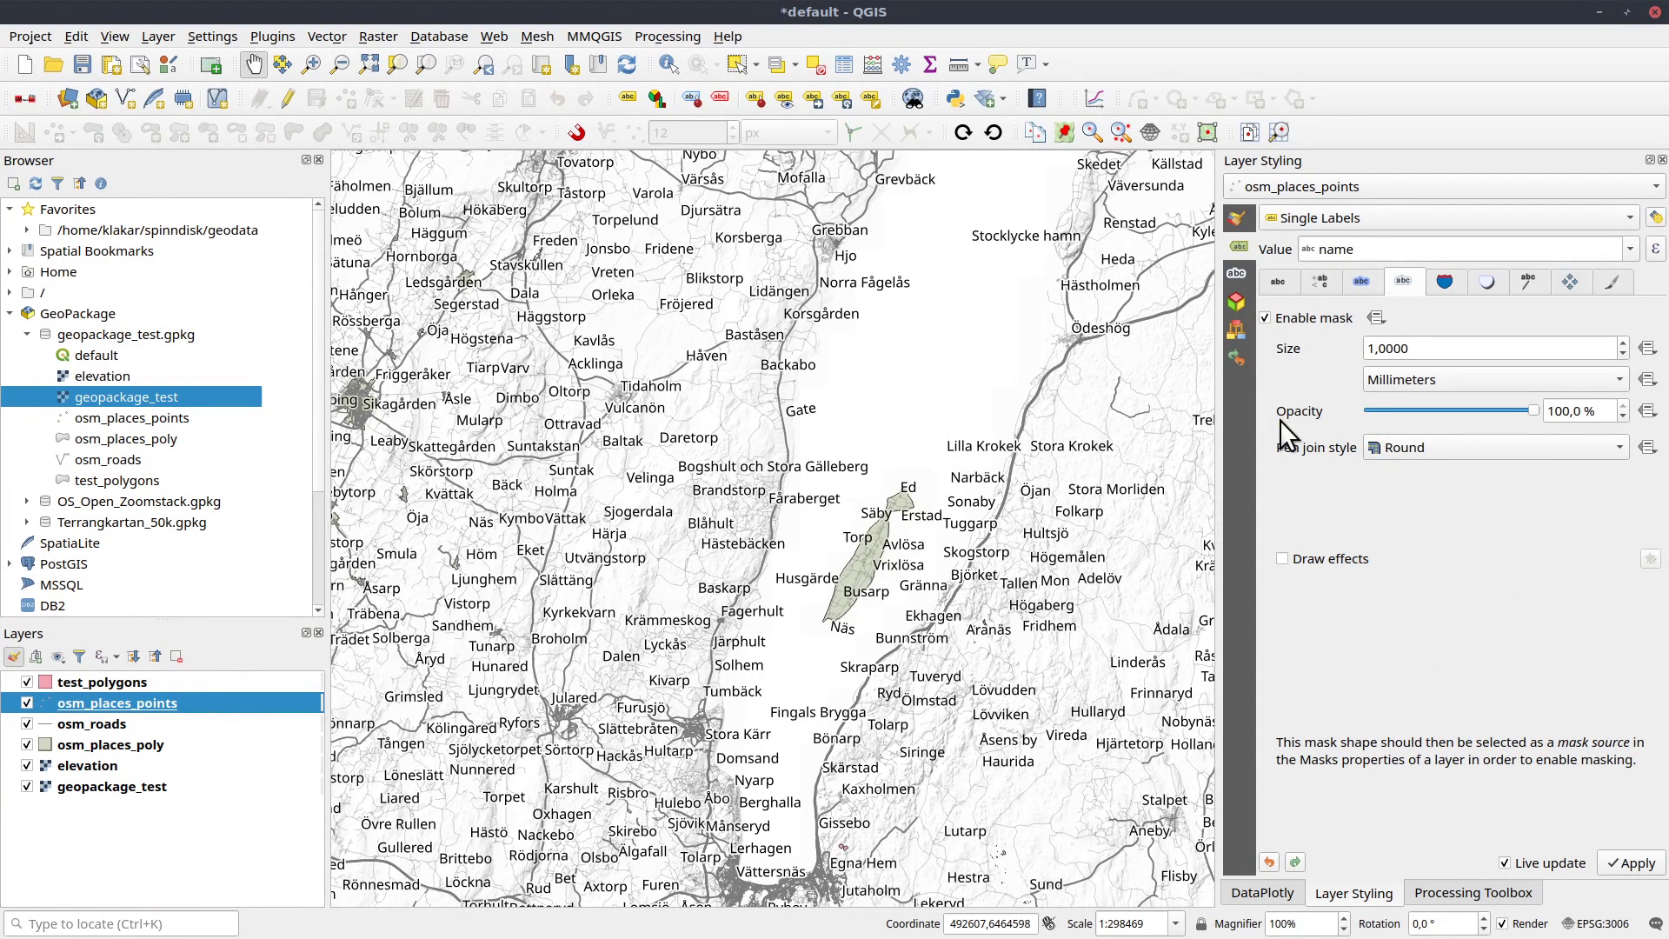
pyautogui.doubleClick(75, 700)
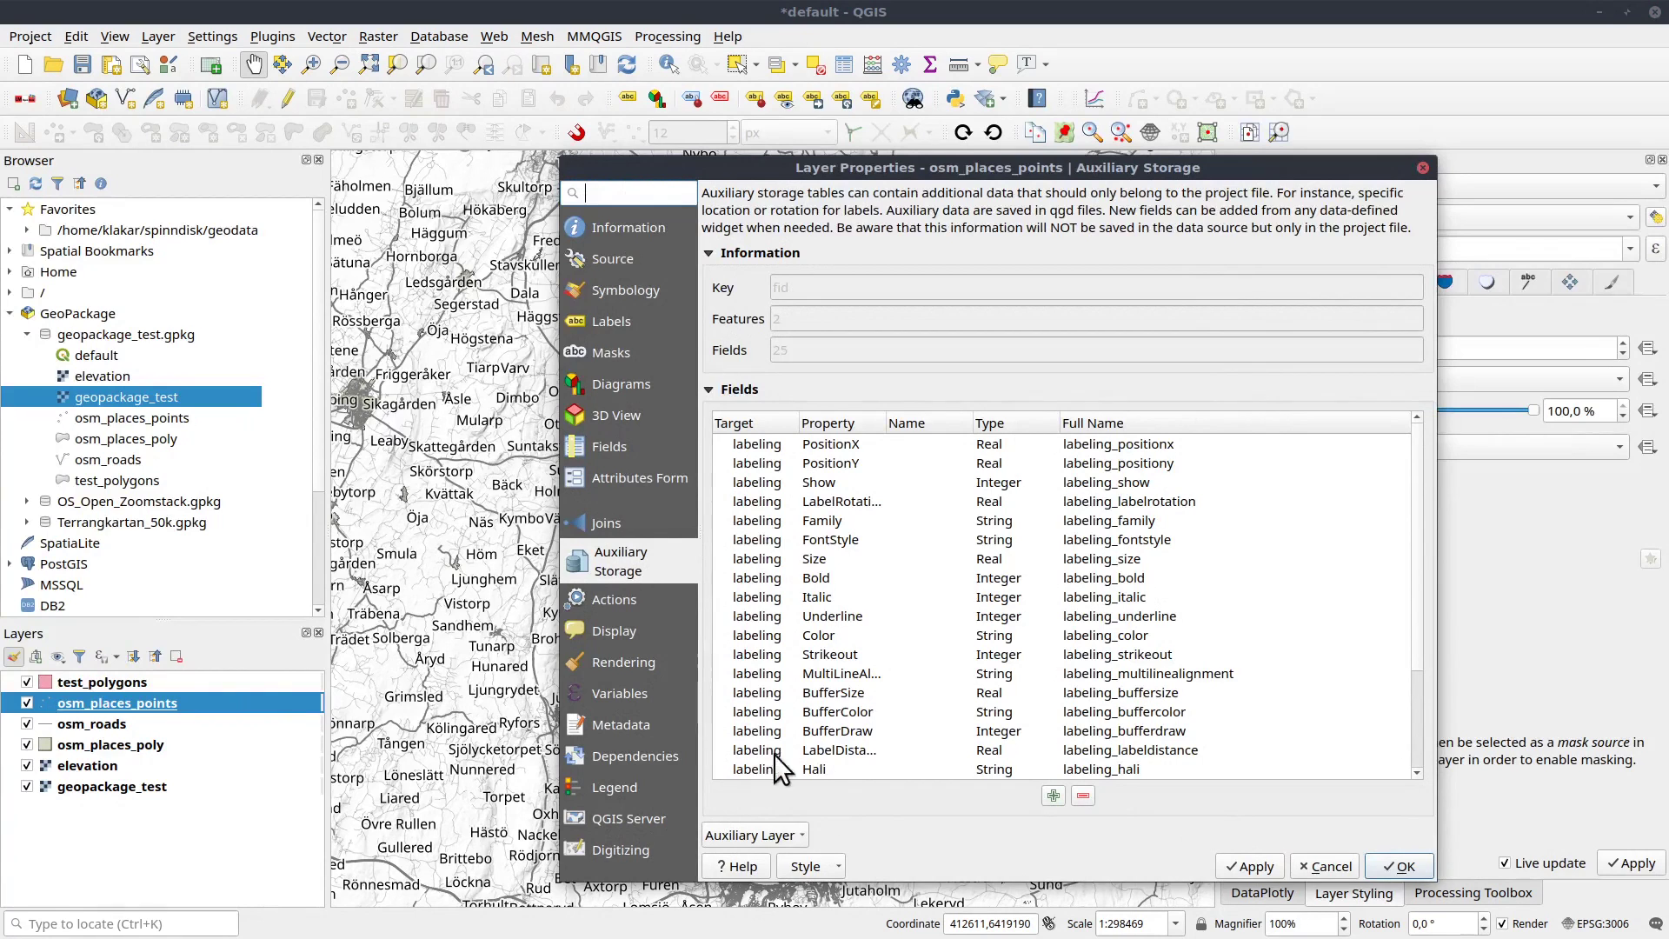
# Save the osm_places_points style as default in the Datasource Database and close Layer Properties.
pyautogui.click(838, 870)
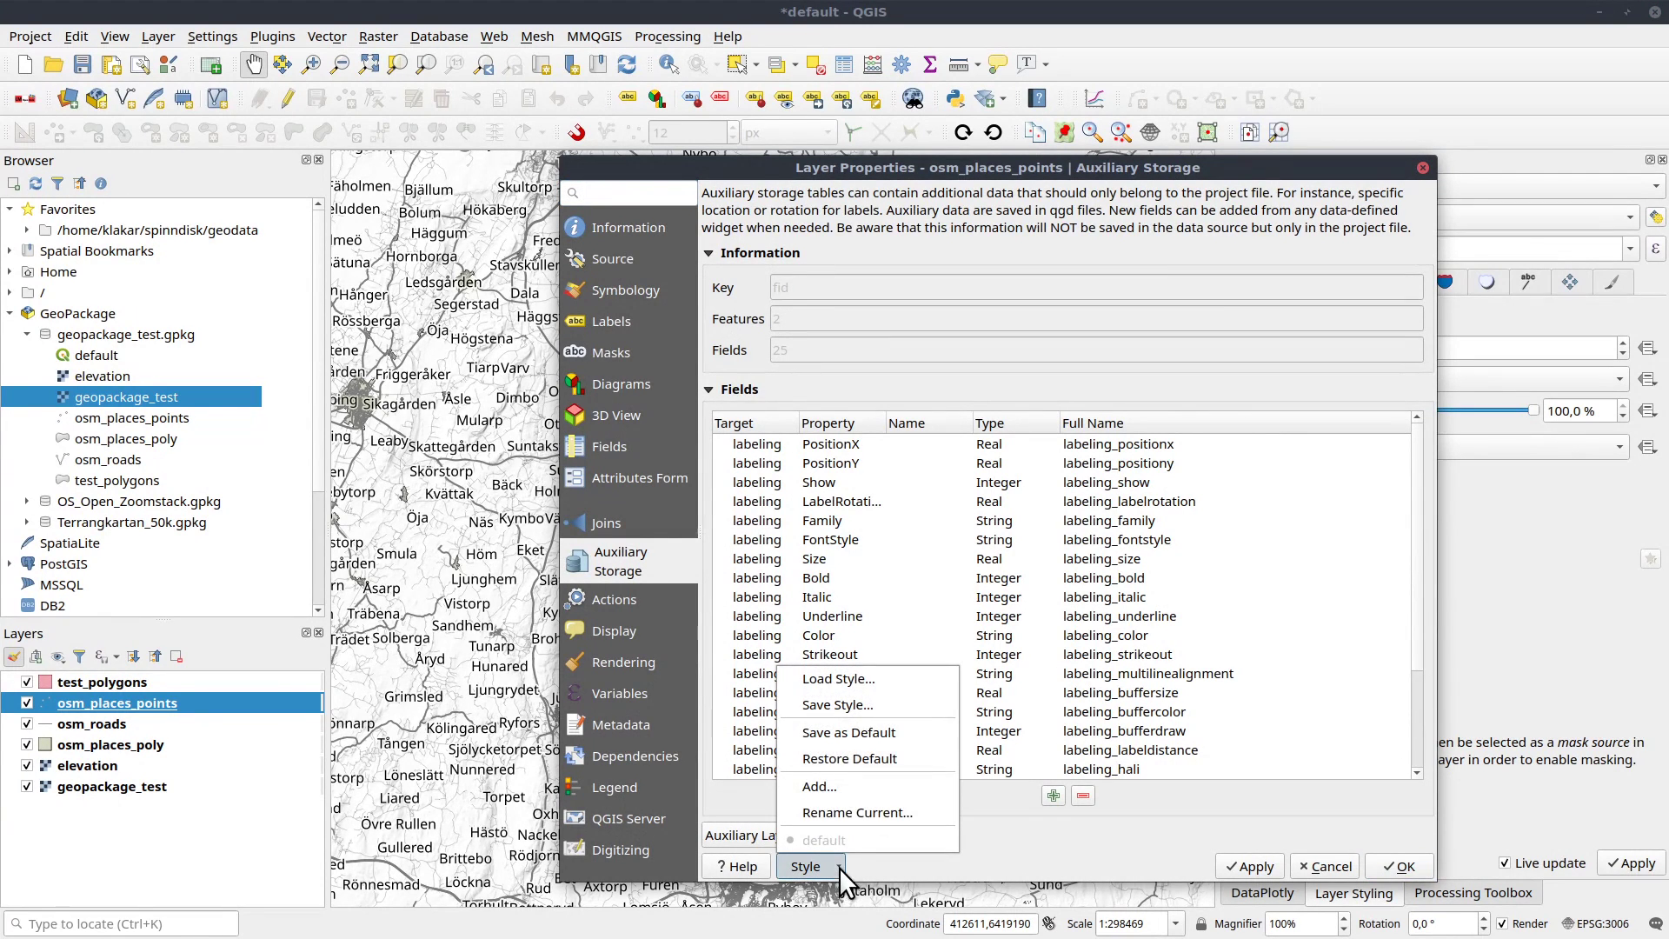
pyautogui.click(850, 736)
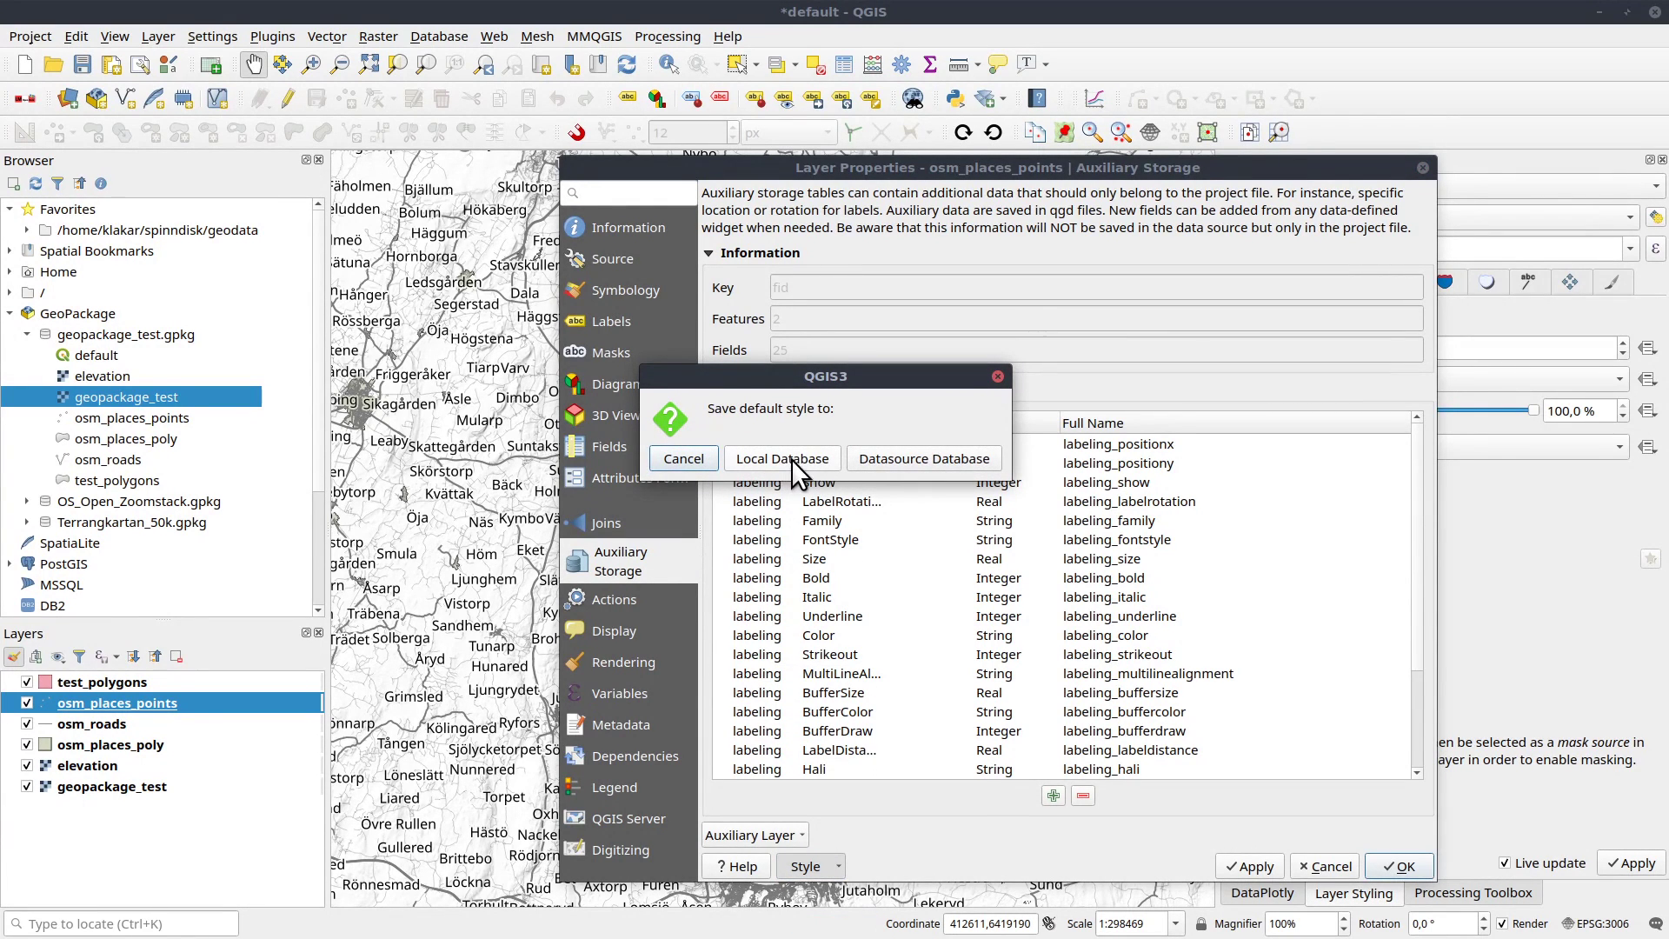
pyautogui.click(979, 459)
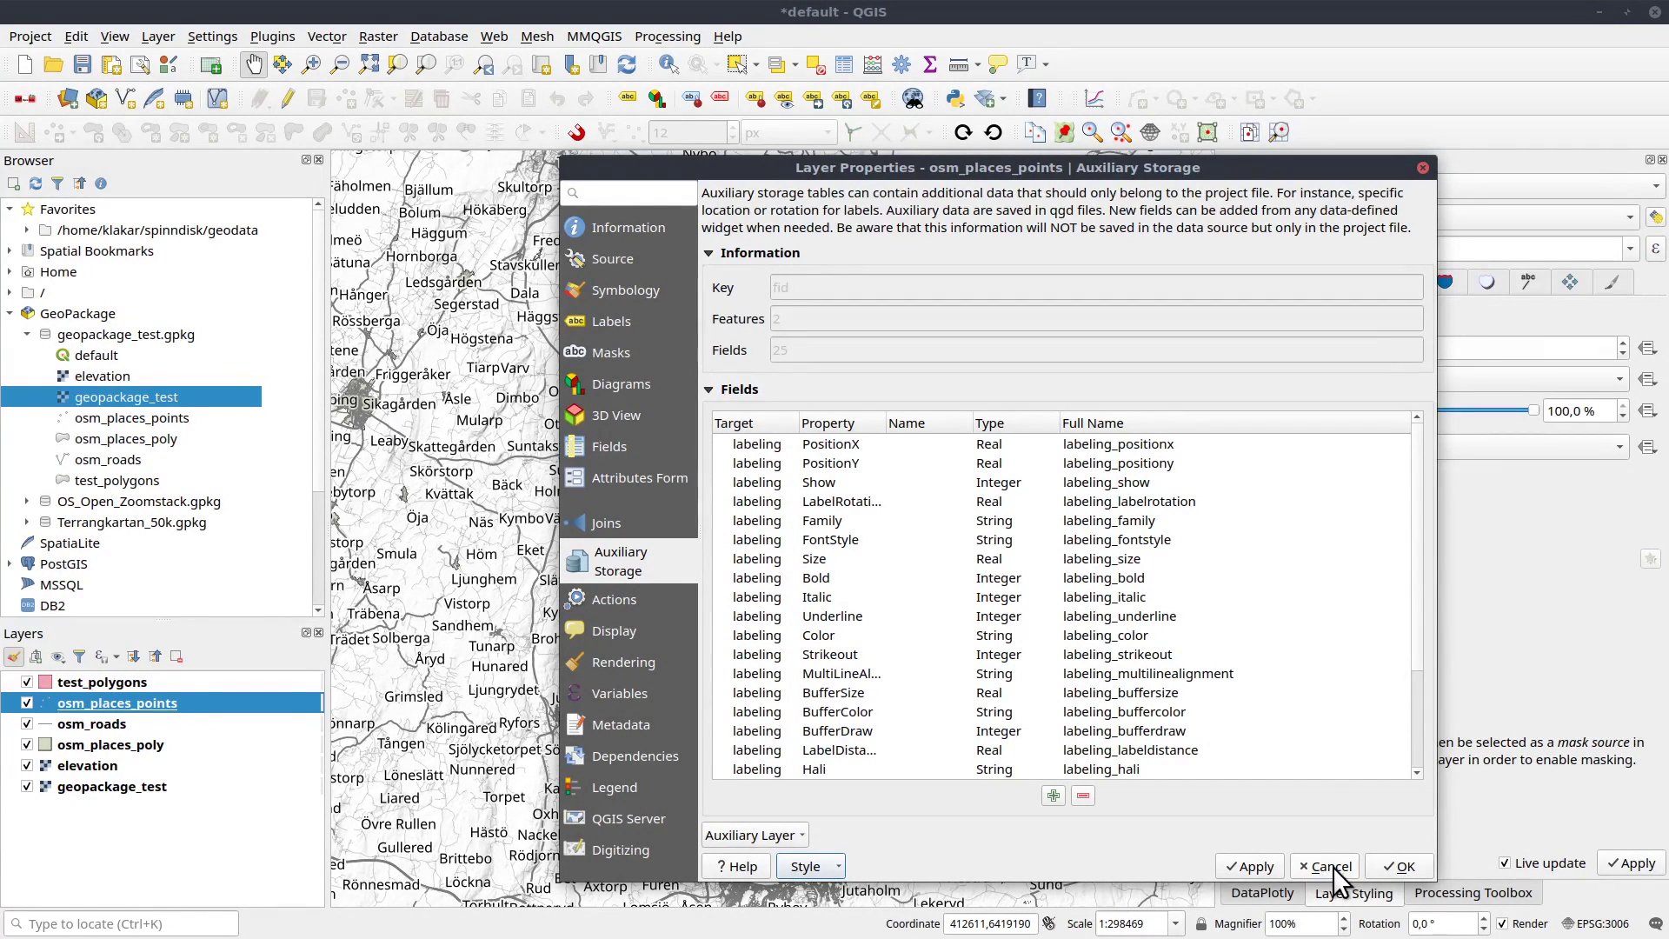
pyautogui.click(1394, 866)
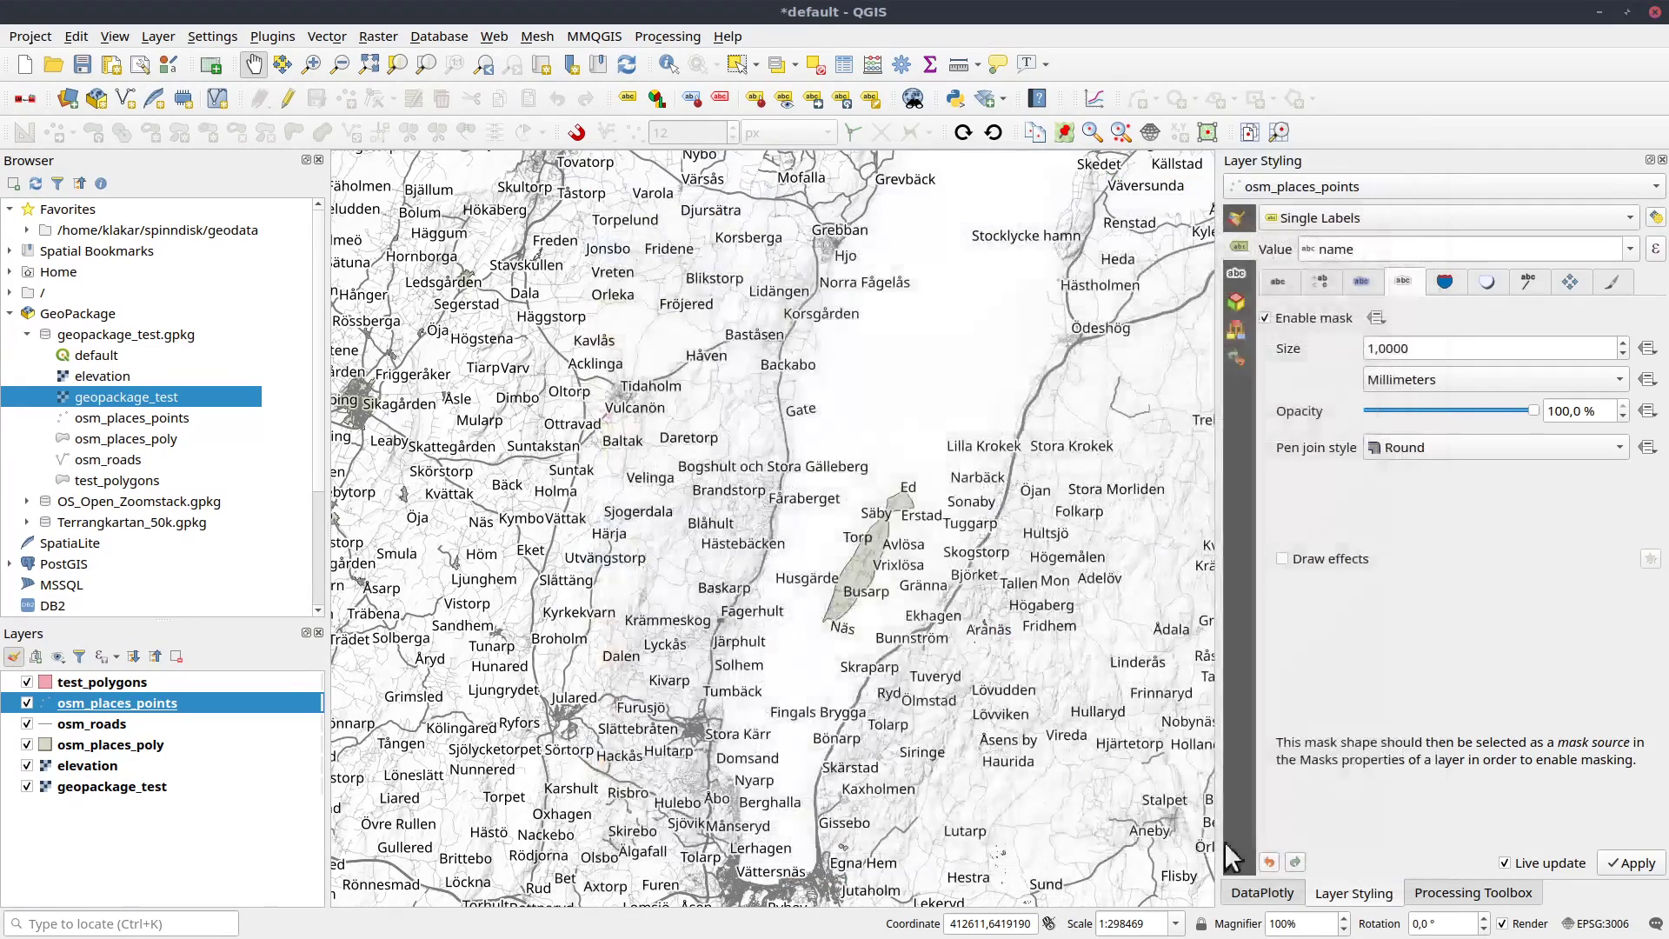
# Start saving the project to GeoPackage, choosing the new file even_newer.gpkg.
pyautogui.click(70, 356)
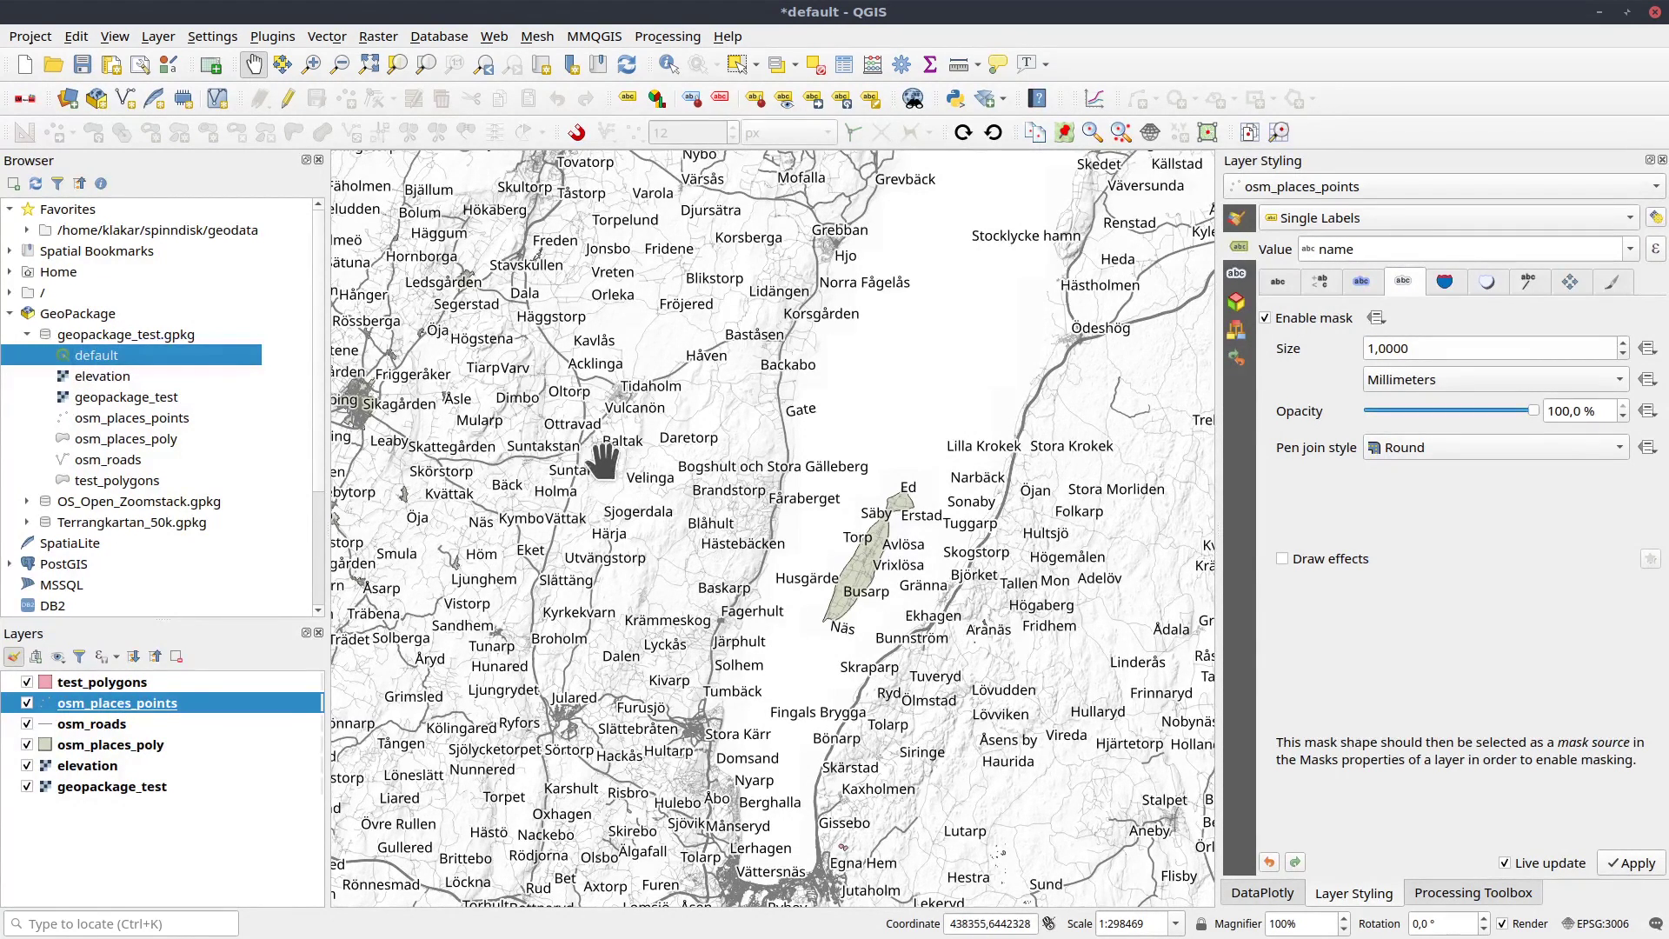
pyautogui.click(35, 37)
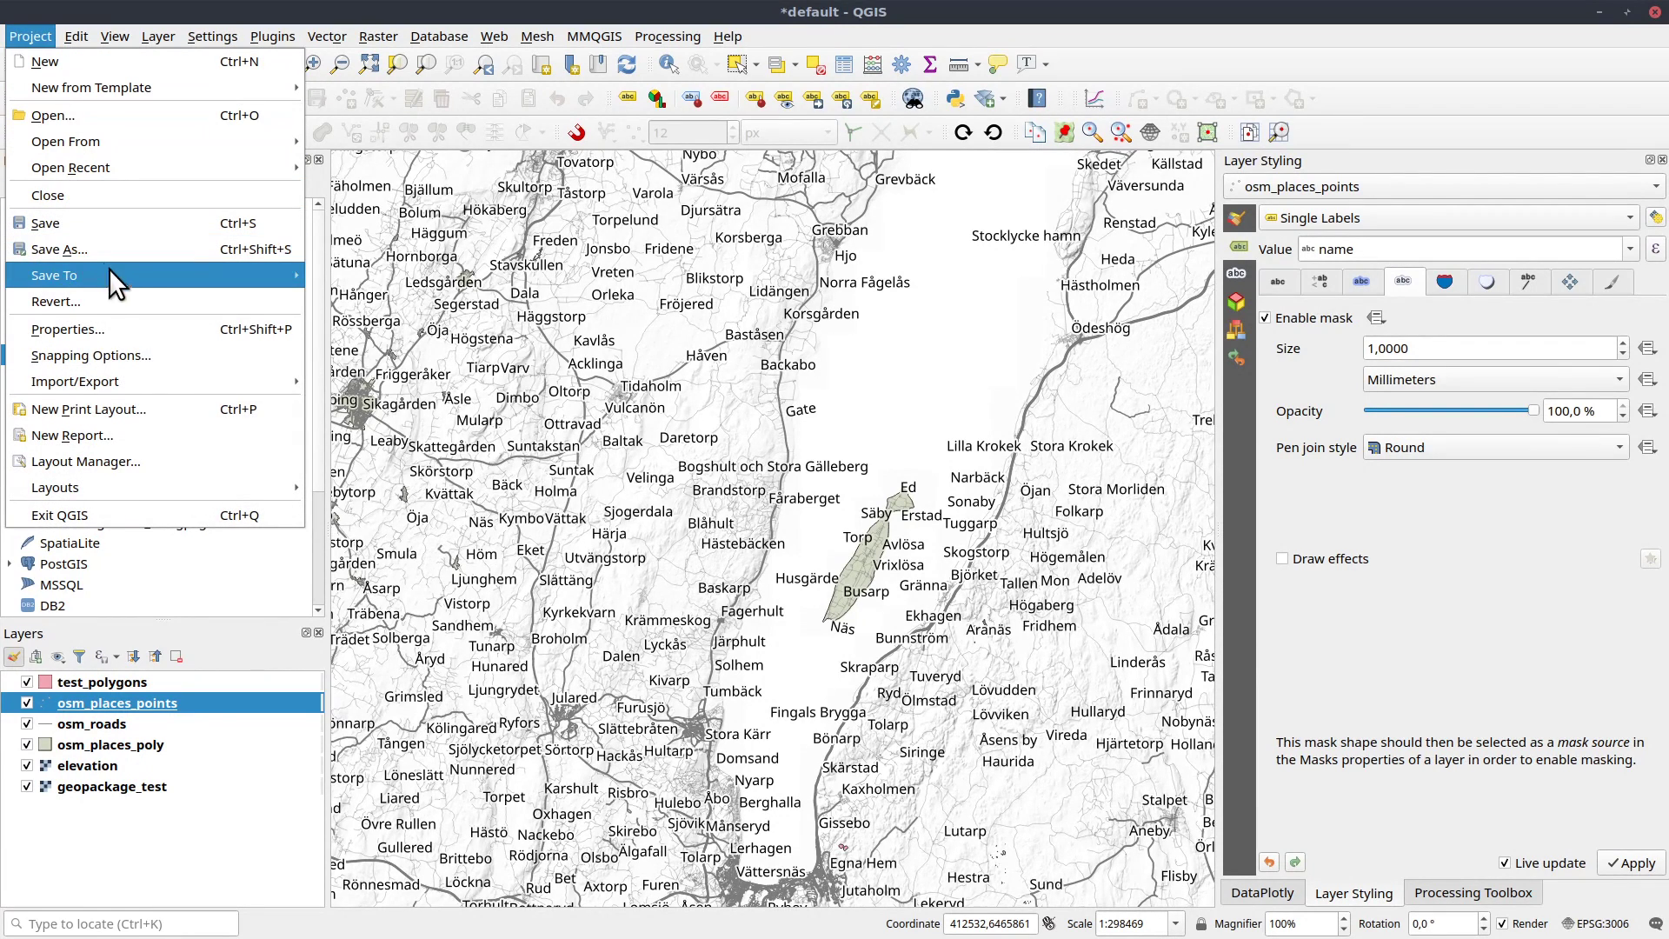
pyautogui.moveTo(134, 271)
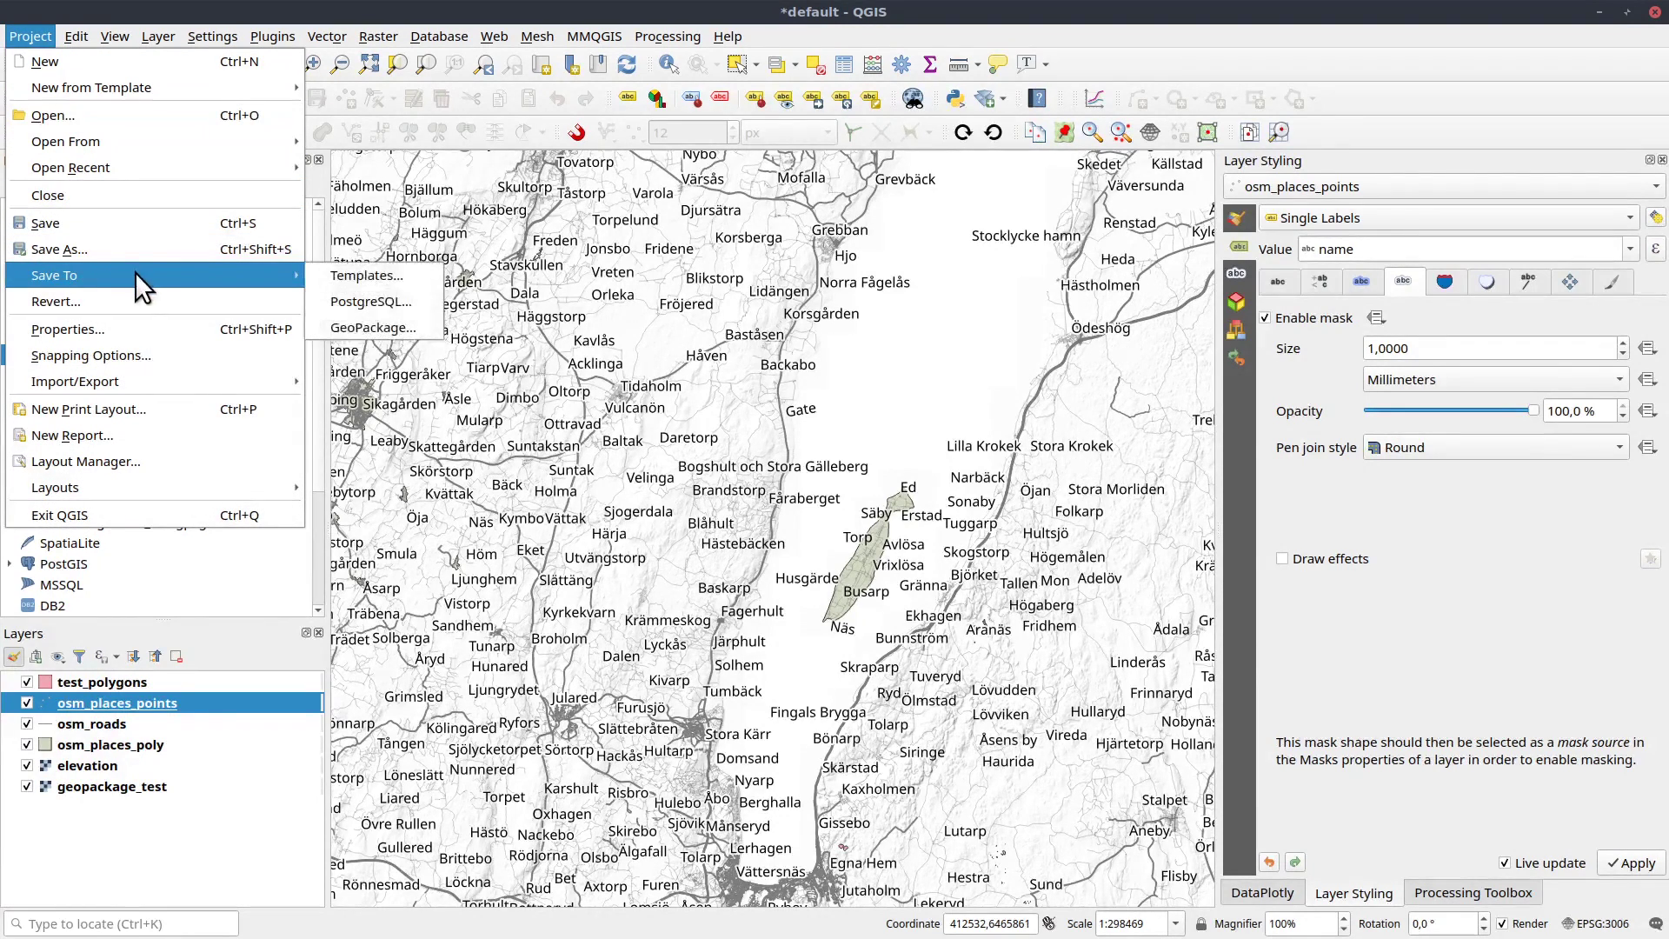
pyautogui.click(379, 326)
pyautogui.click(906, 400)
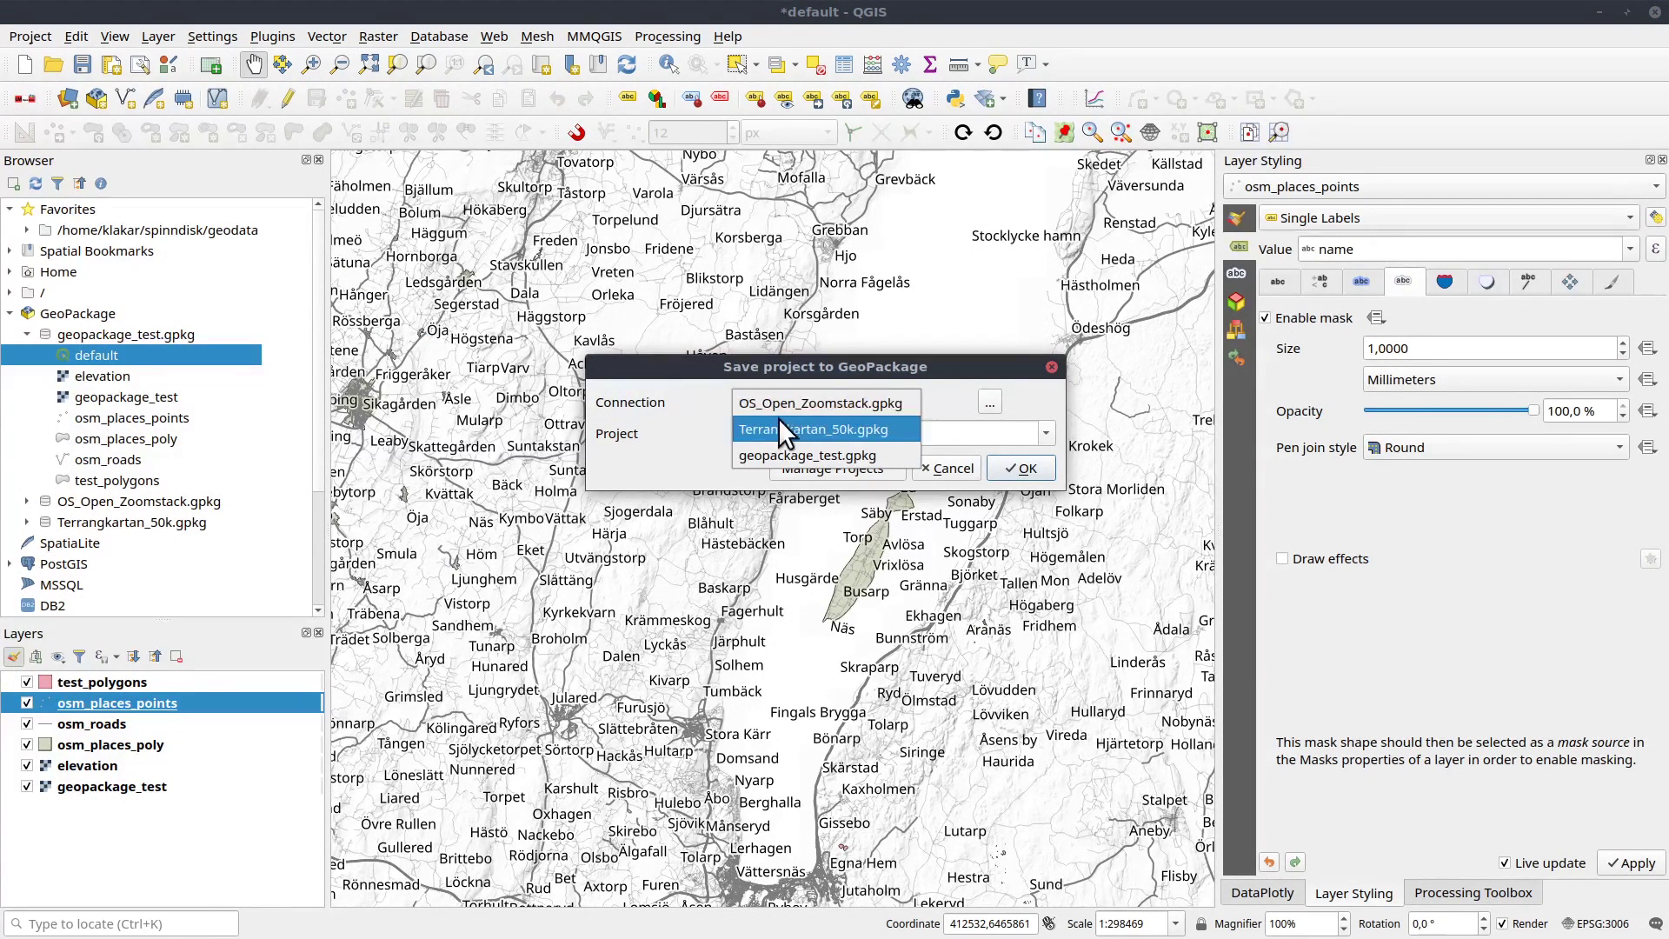
pyautogui.click(948, 412)
pyautogui.click(992, 402)
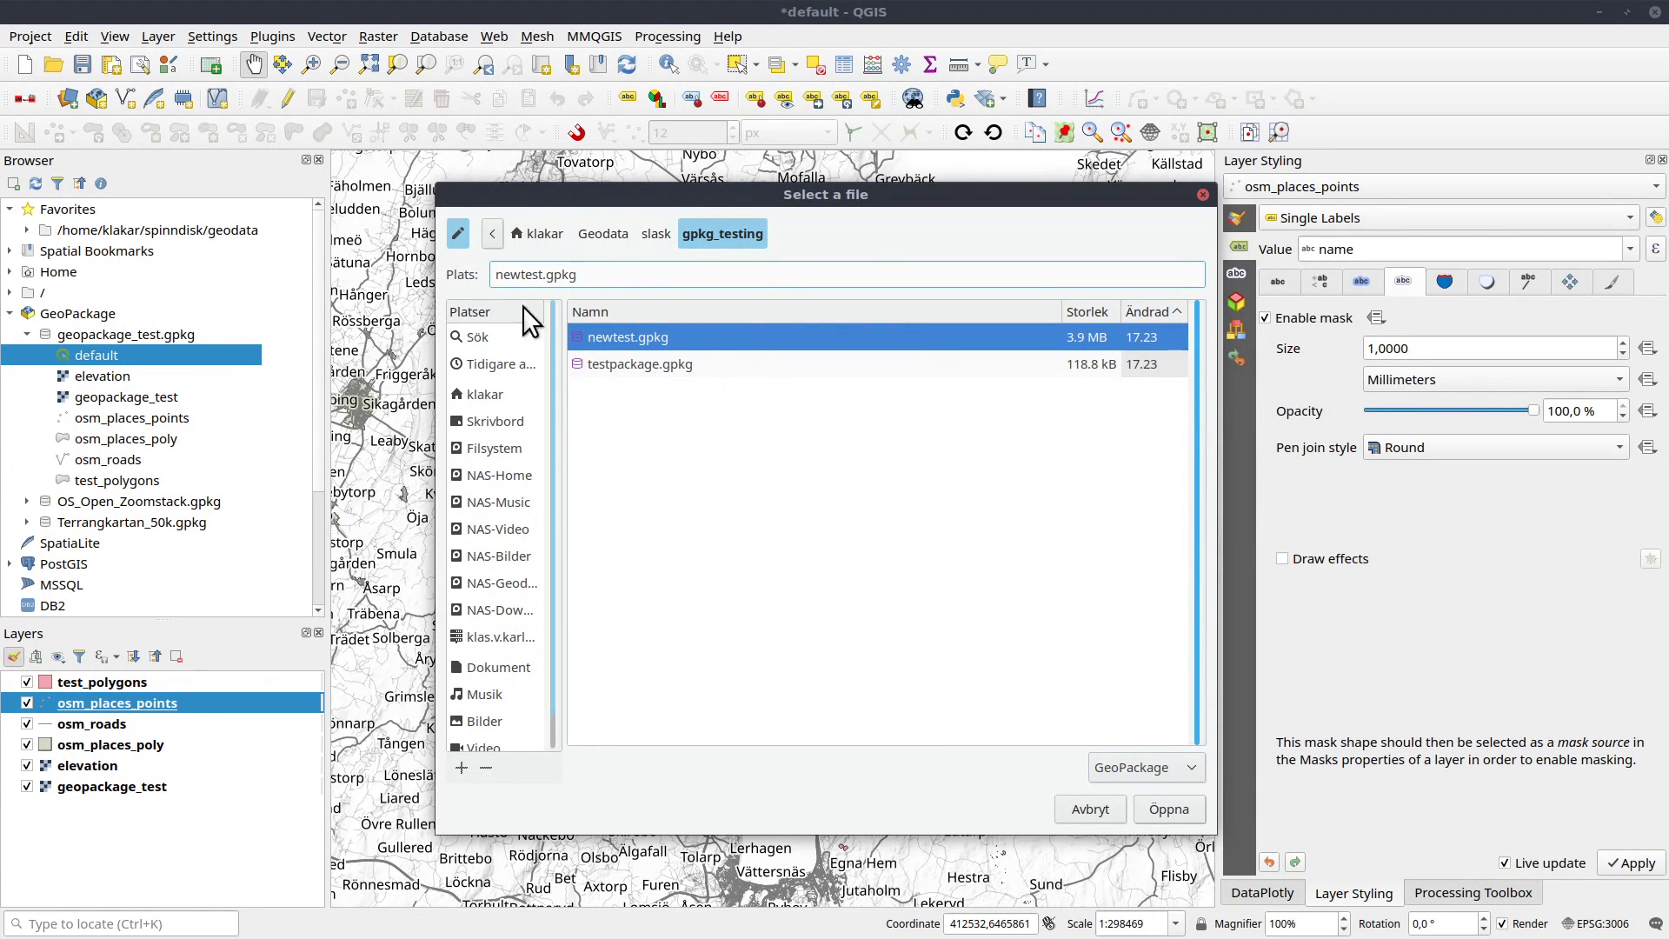
pyautogui.moveTo(542, 274); pyautogui.dragTo(444, 271)
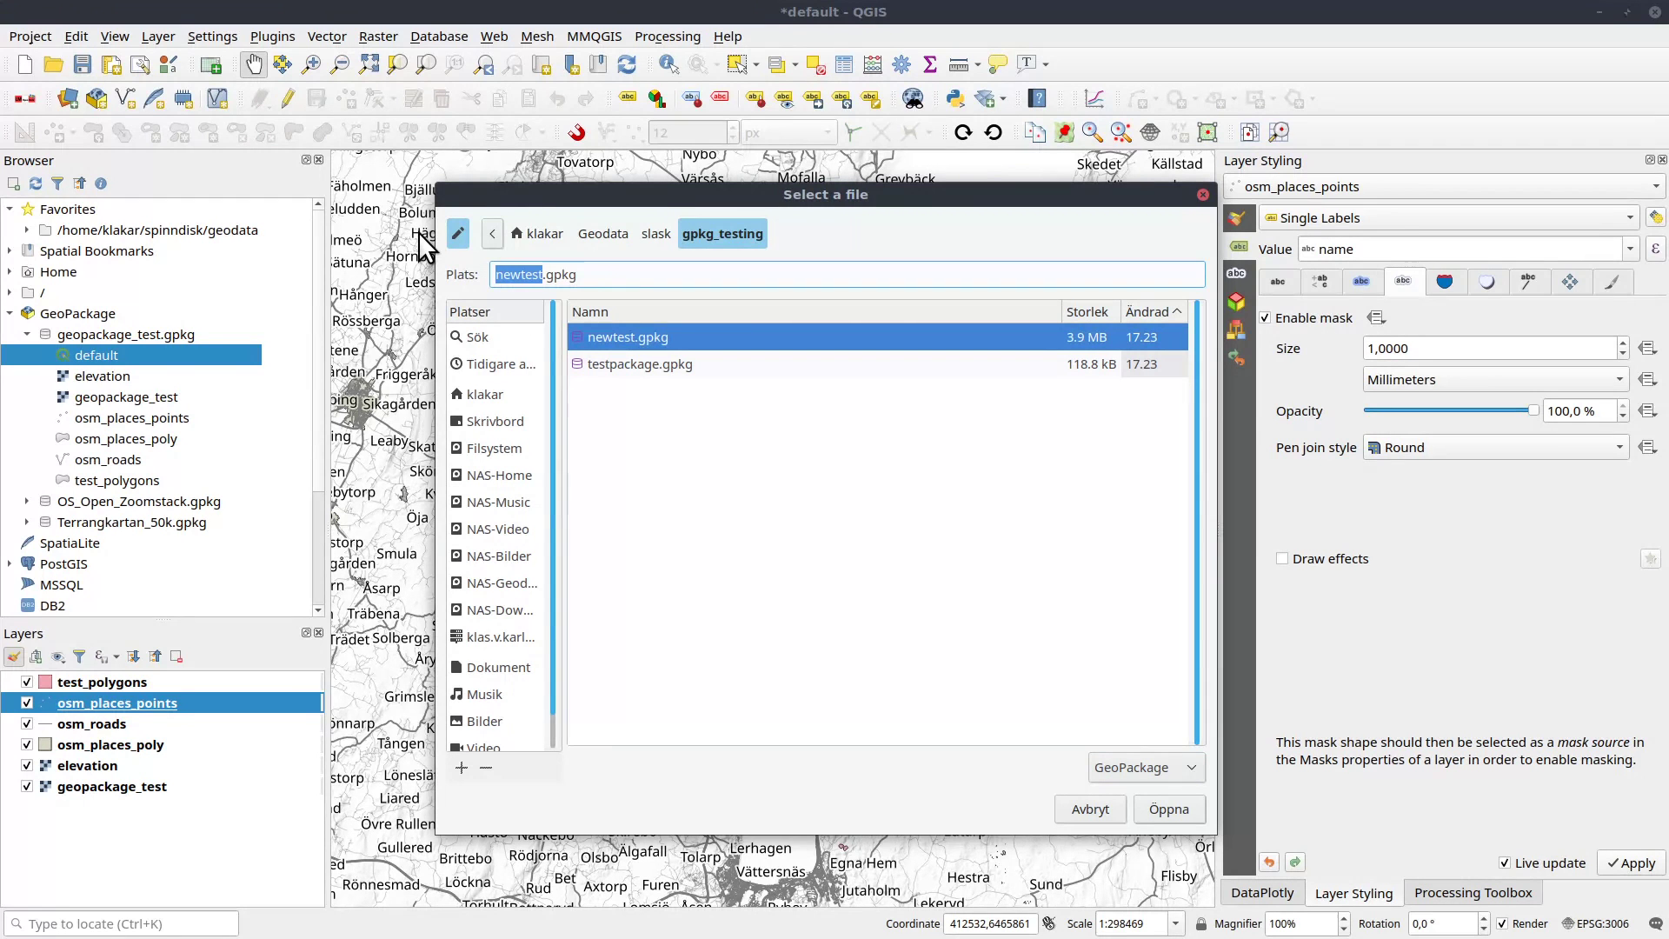
pyautogui.write('even_newer')
pyautogui.click(1163, 812)
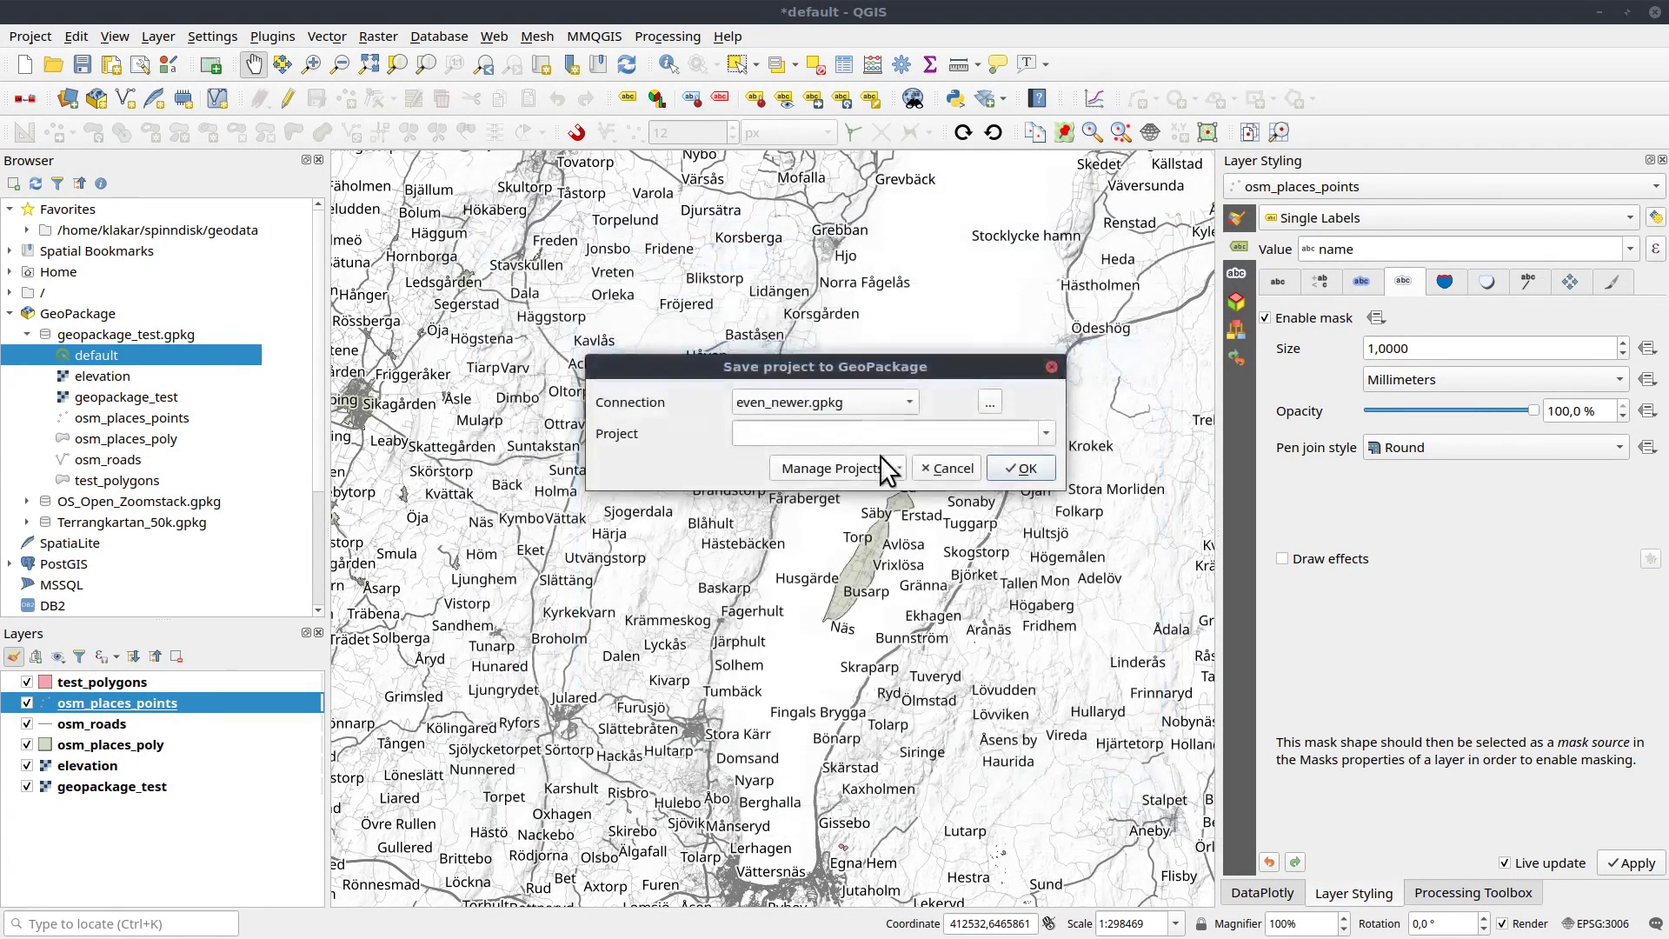
# Name the project 'Copy Project' and save it.
pyautogui.click(1049, 428)
pyautogui.write('New')
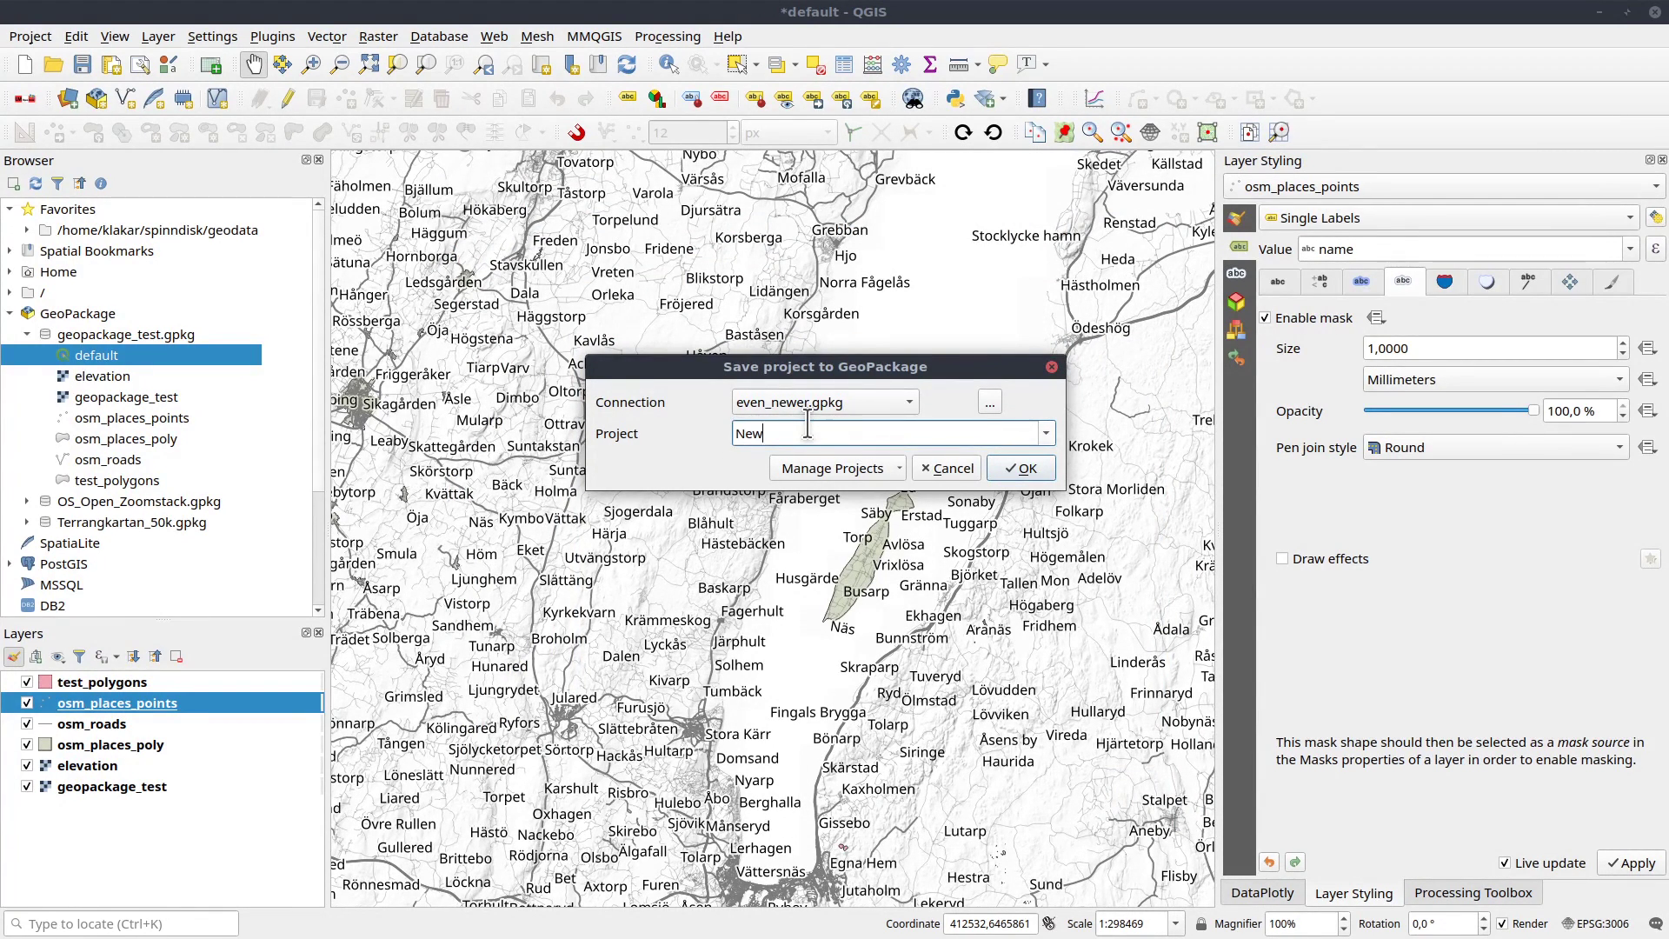
pyautogui.press('BackSpace')
pyautogui.press('BackSpace')
pyautogui.press('BackSpace')
pyautogui.press('BackSpace')
pyautogui.write('Copy Project')
pyautogui.click(1026, 471)
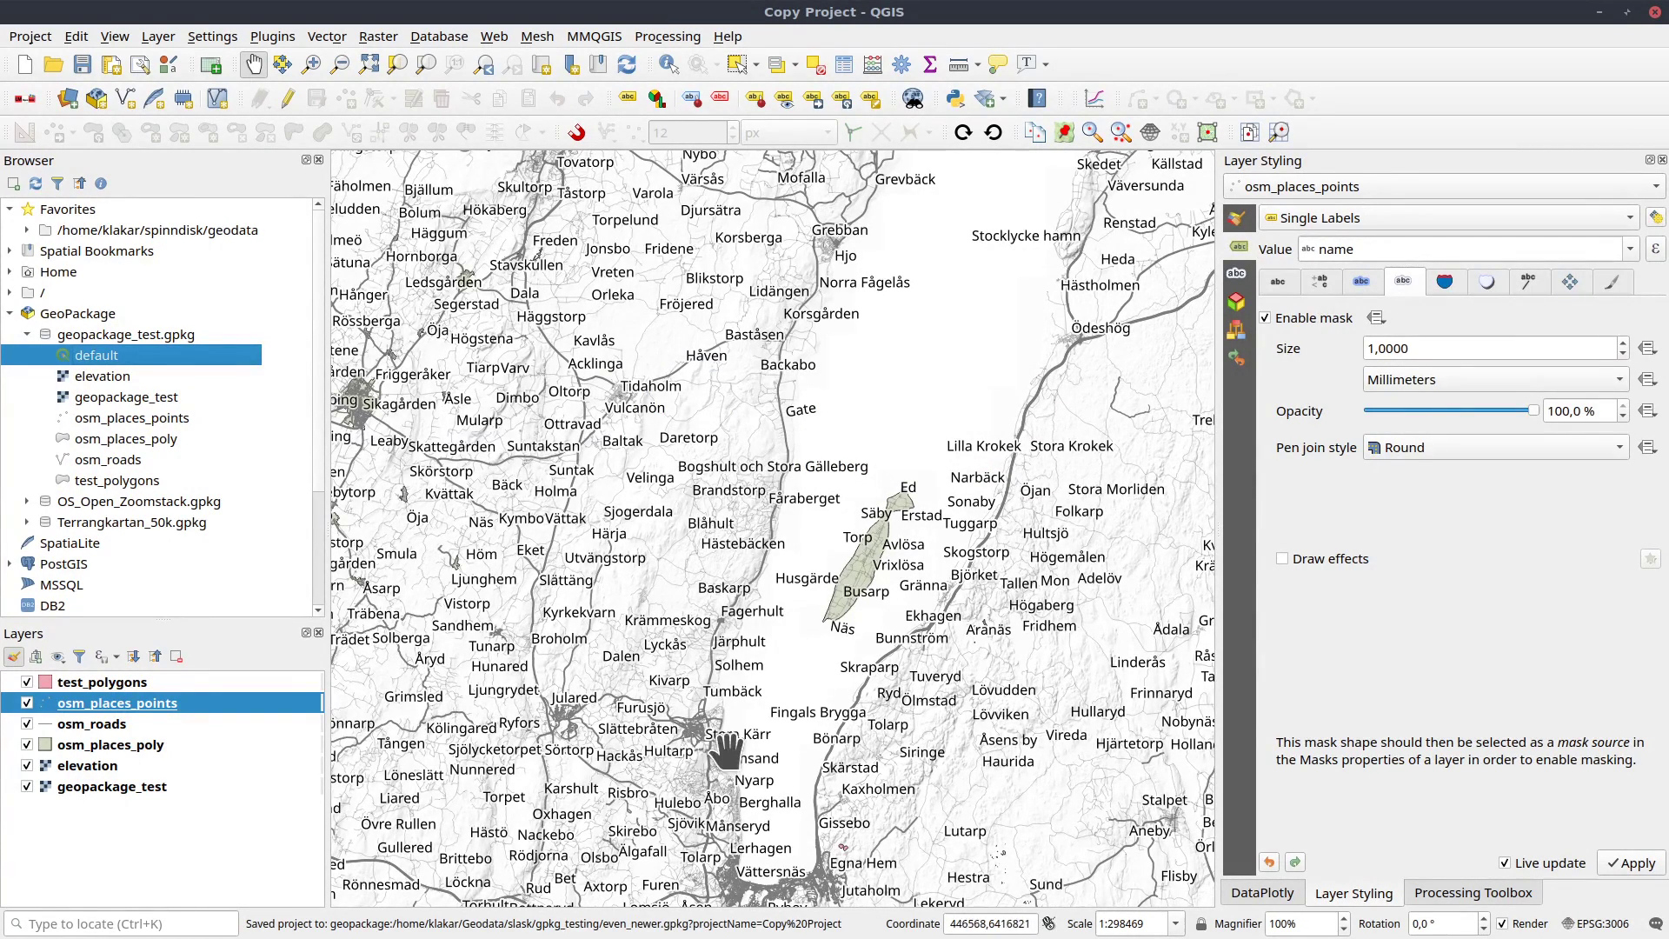
# In the Browser, expand even_newer.gpkg to check its contents and briefly inspect testpackage.gpkg.
pyautogui.moveTo(606, 528)
pyautogui.mouseDown()
pyautogui.moveTo(582, 525)
pyautogui.moveTo(595, 536)
pyautogui.mouseUp()
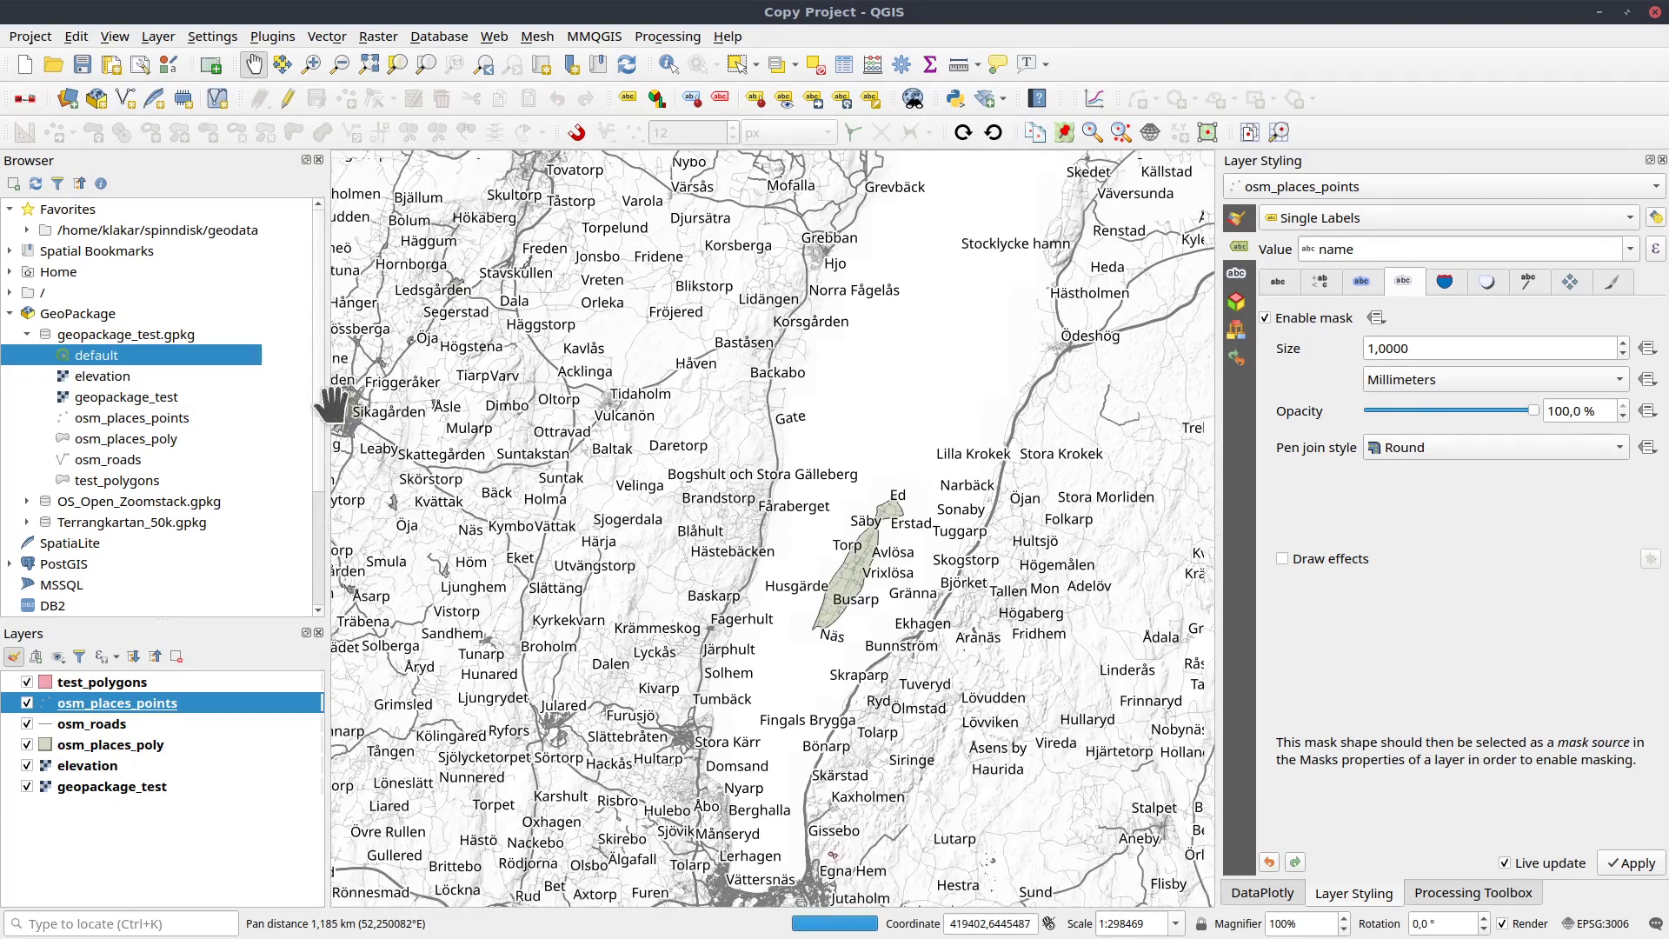
pyautogui.click(27, 334)
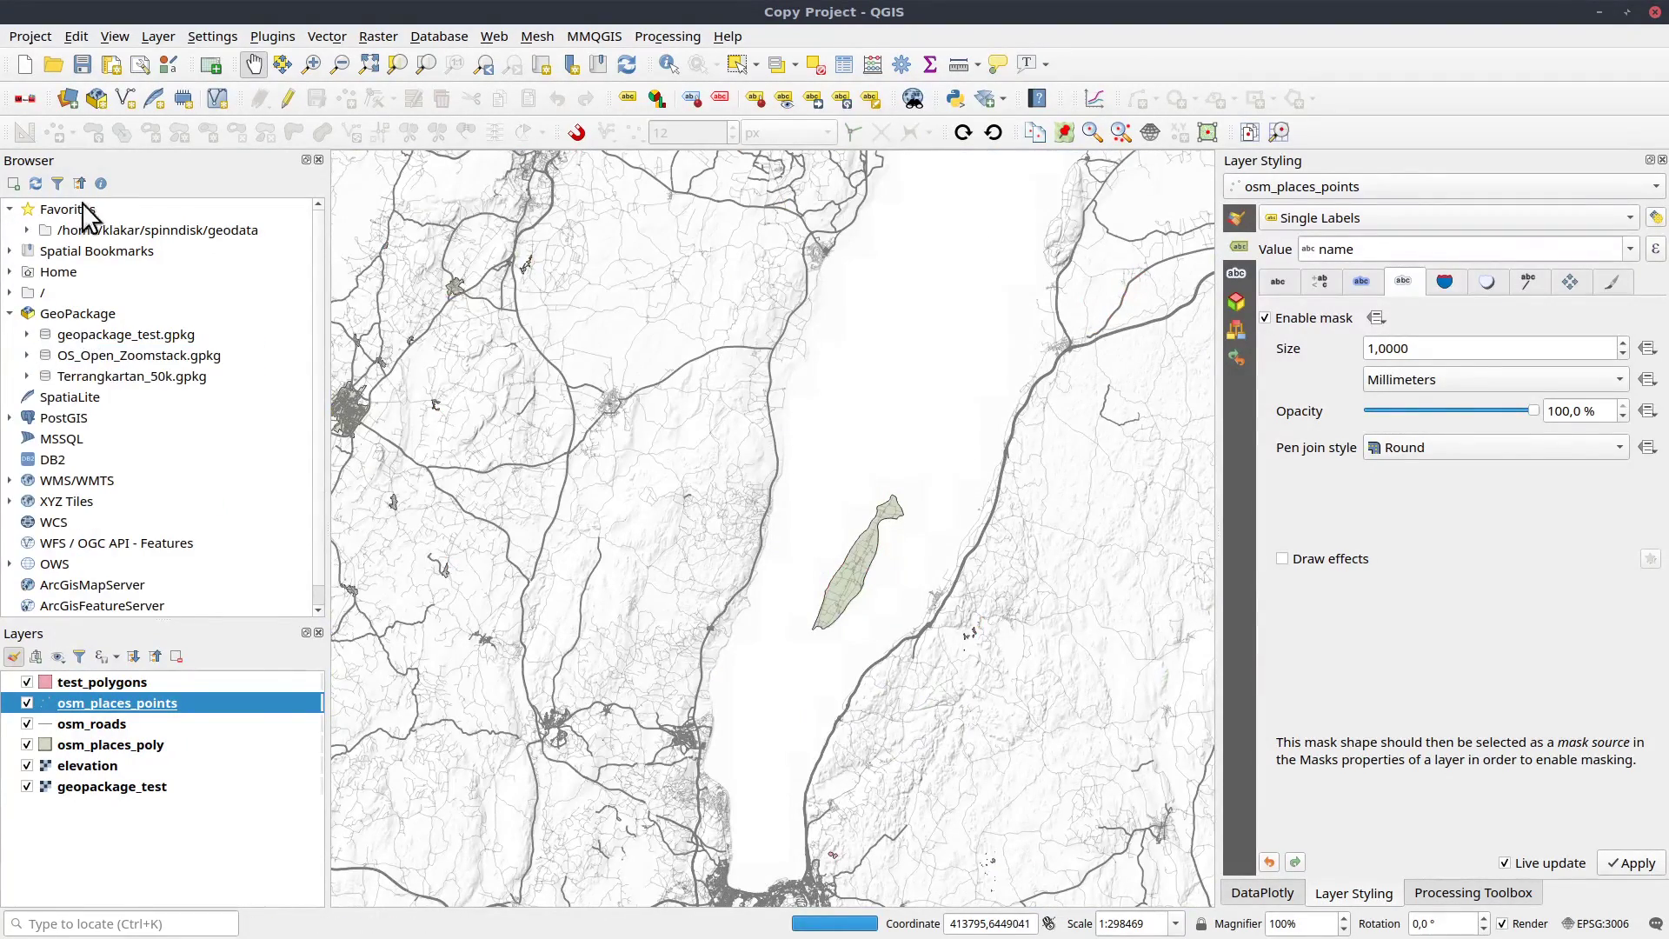
pyautogui.click(10, 272)
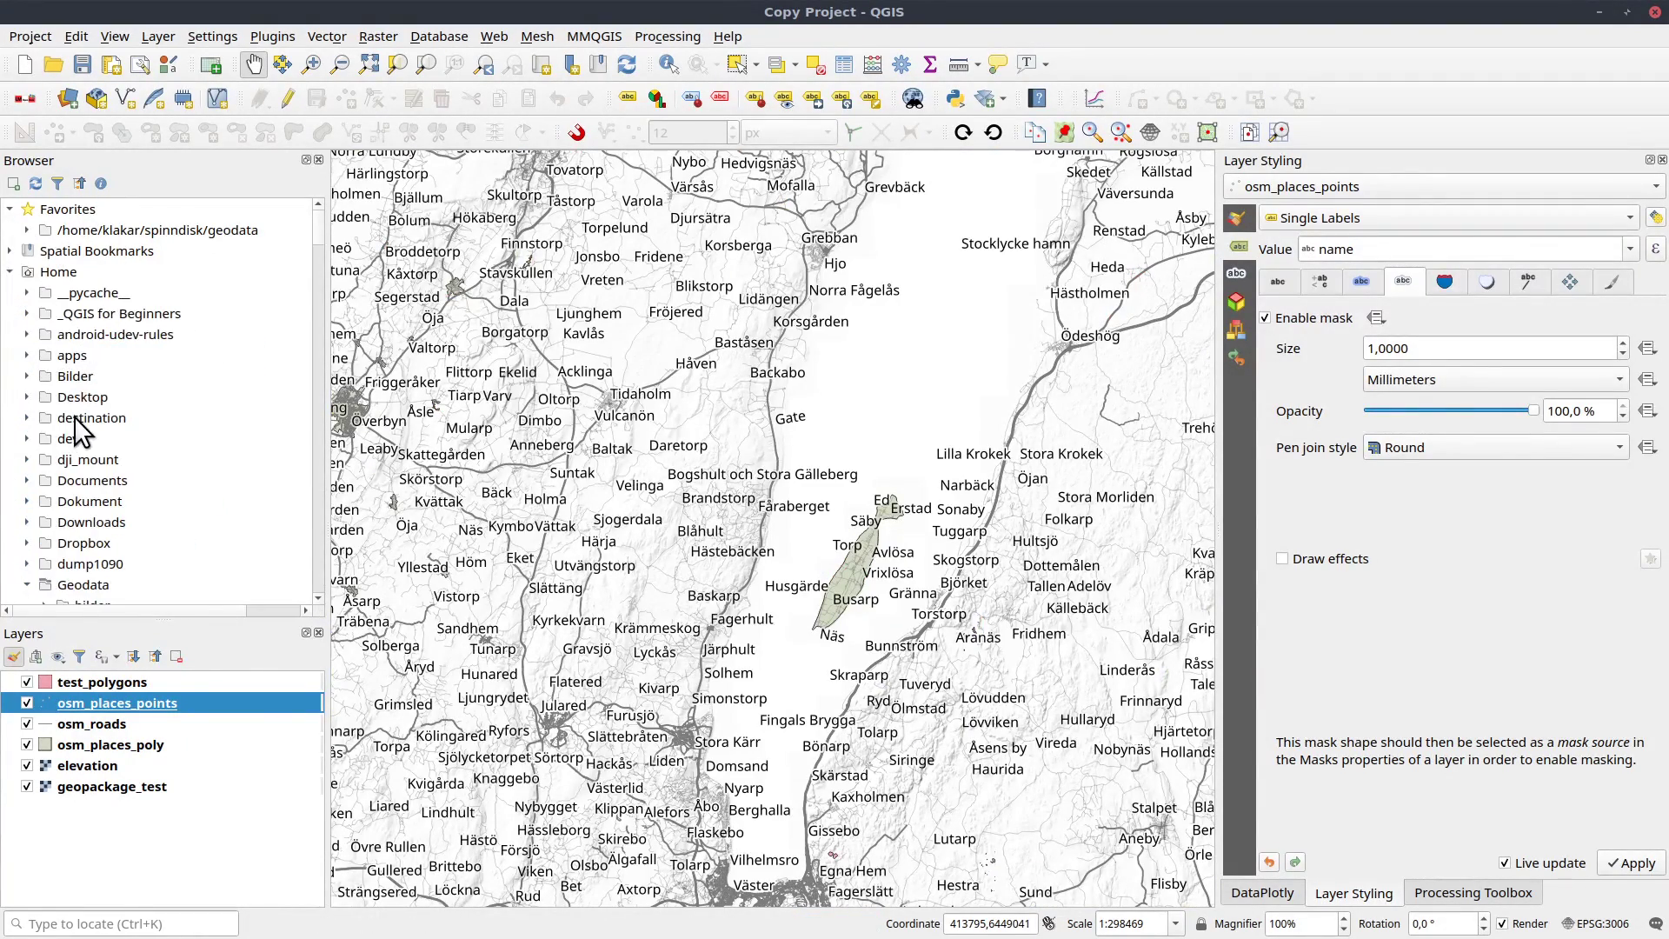
pyautogui.scroll(-10, 75, 415)
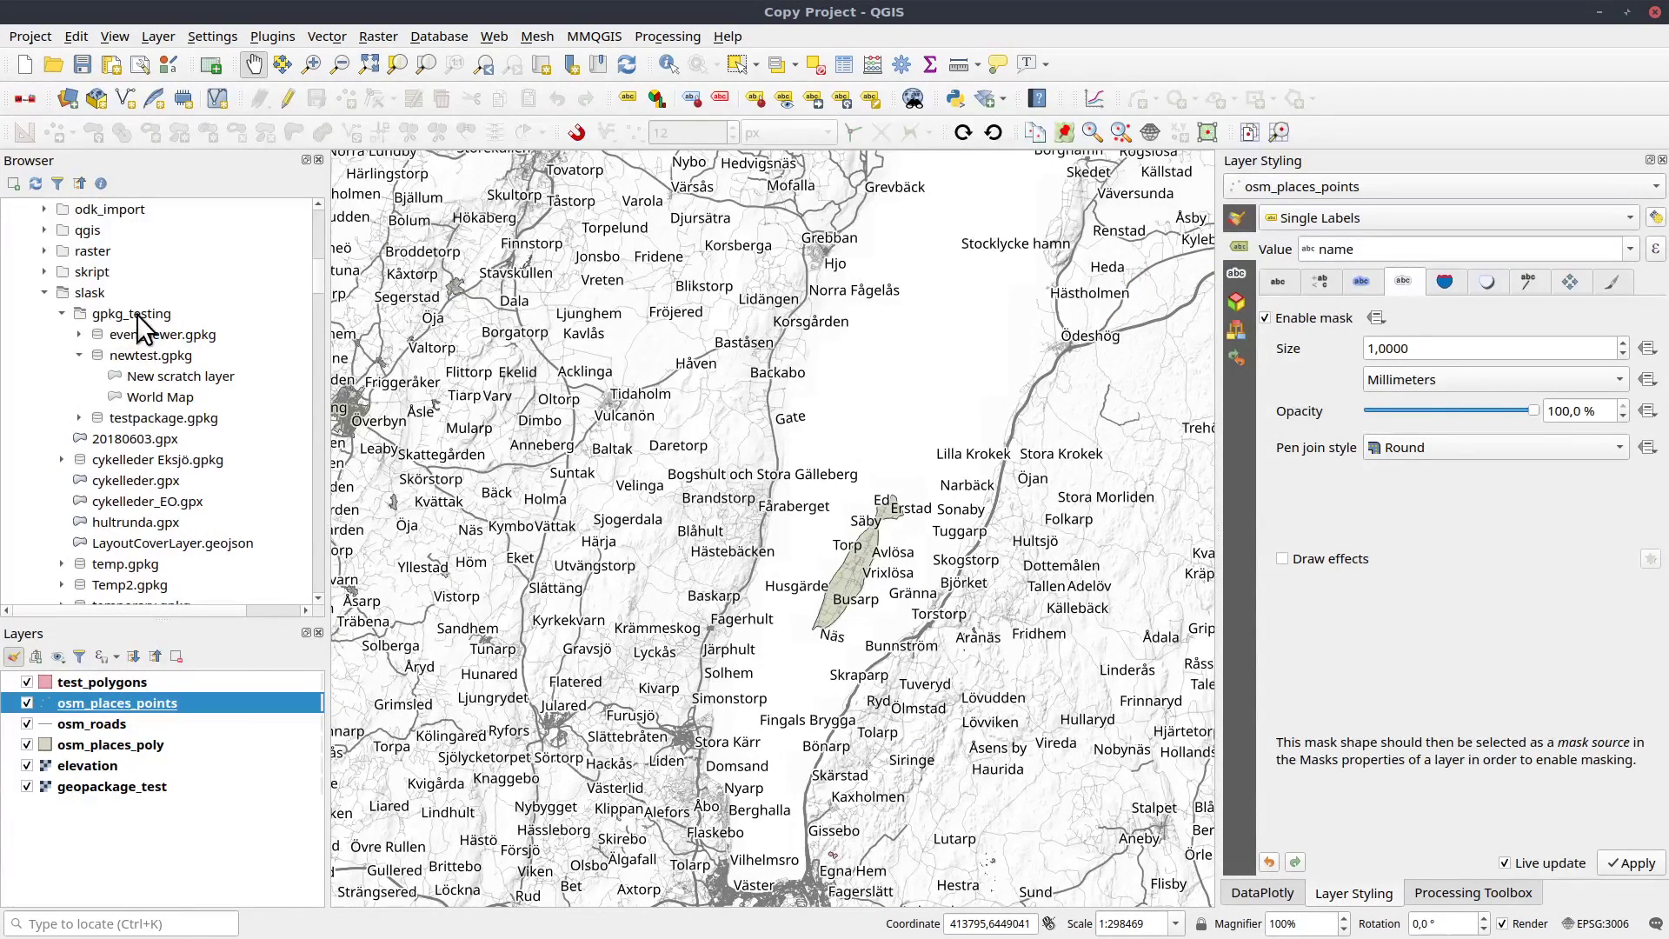
pyautogui.click(78, 333)
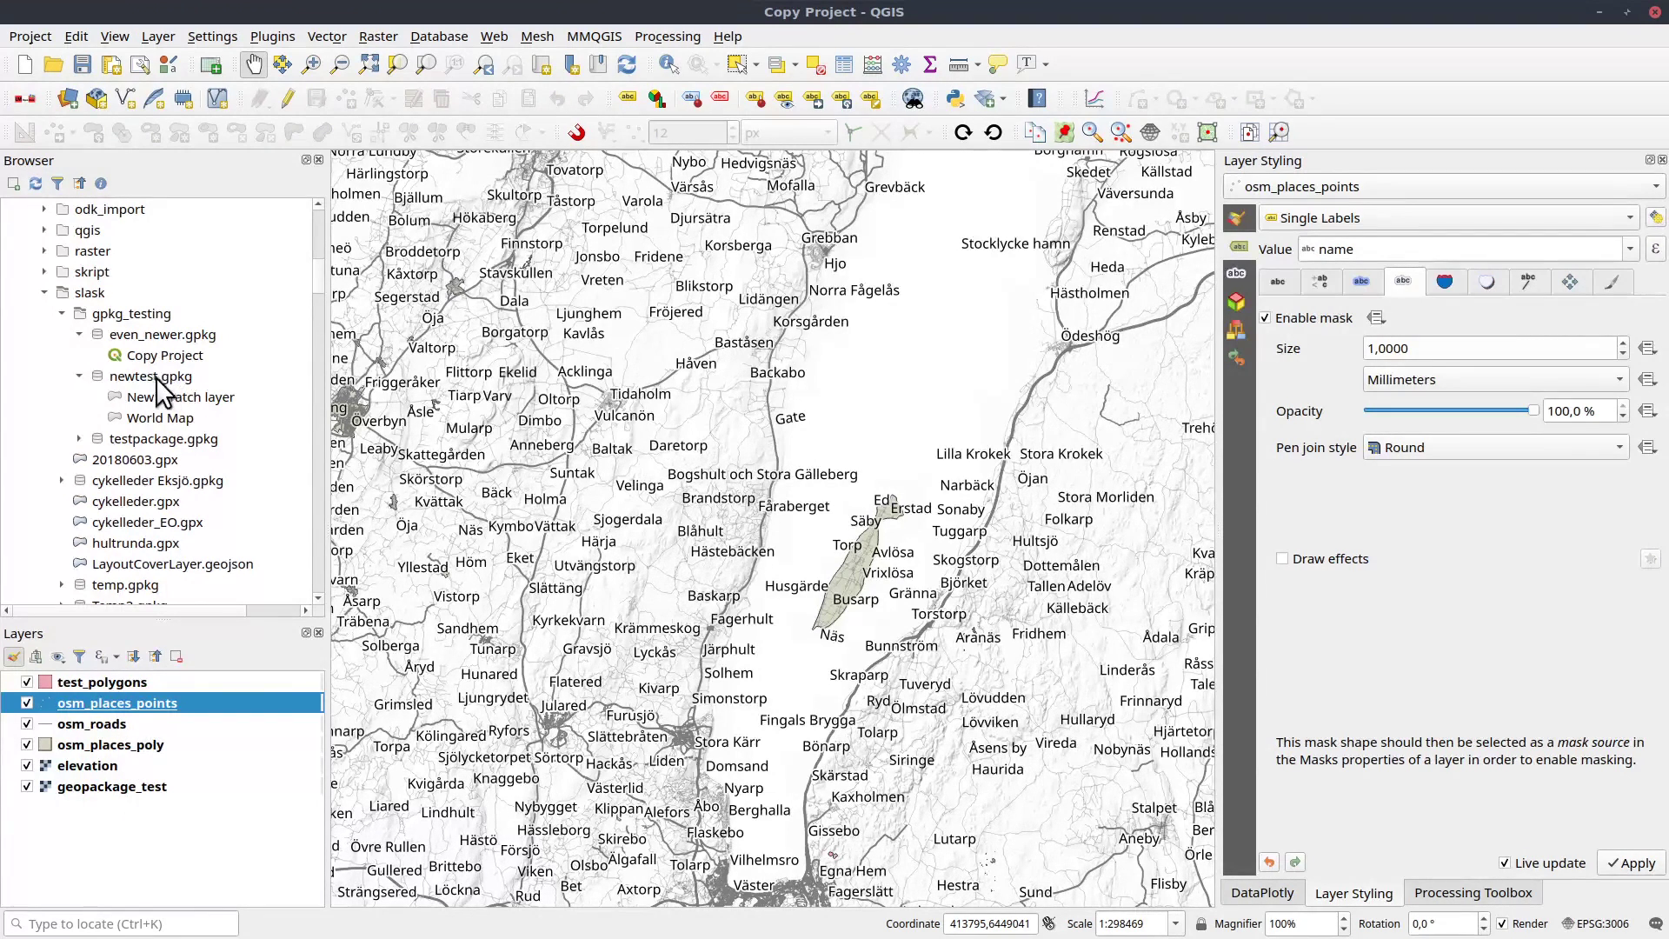
pyautogui.click(79, 439)
pyautogui.click(79, 439)
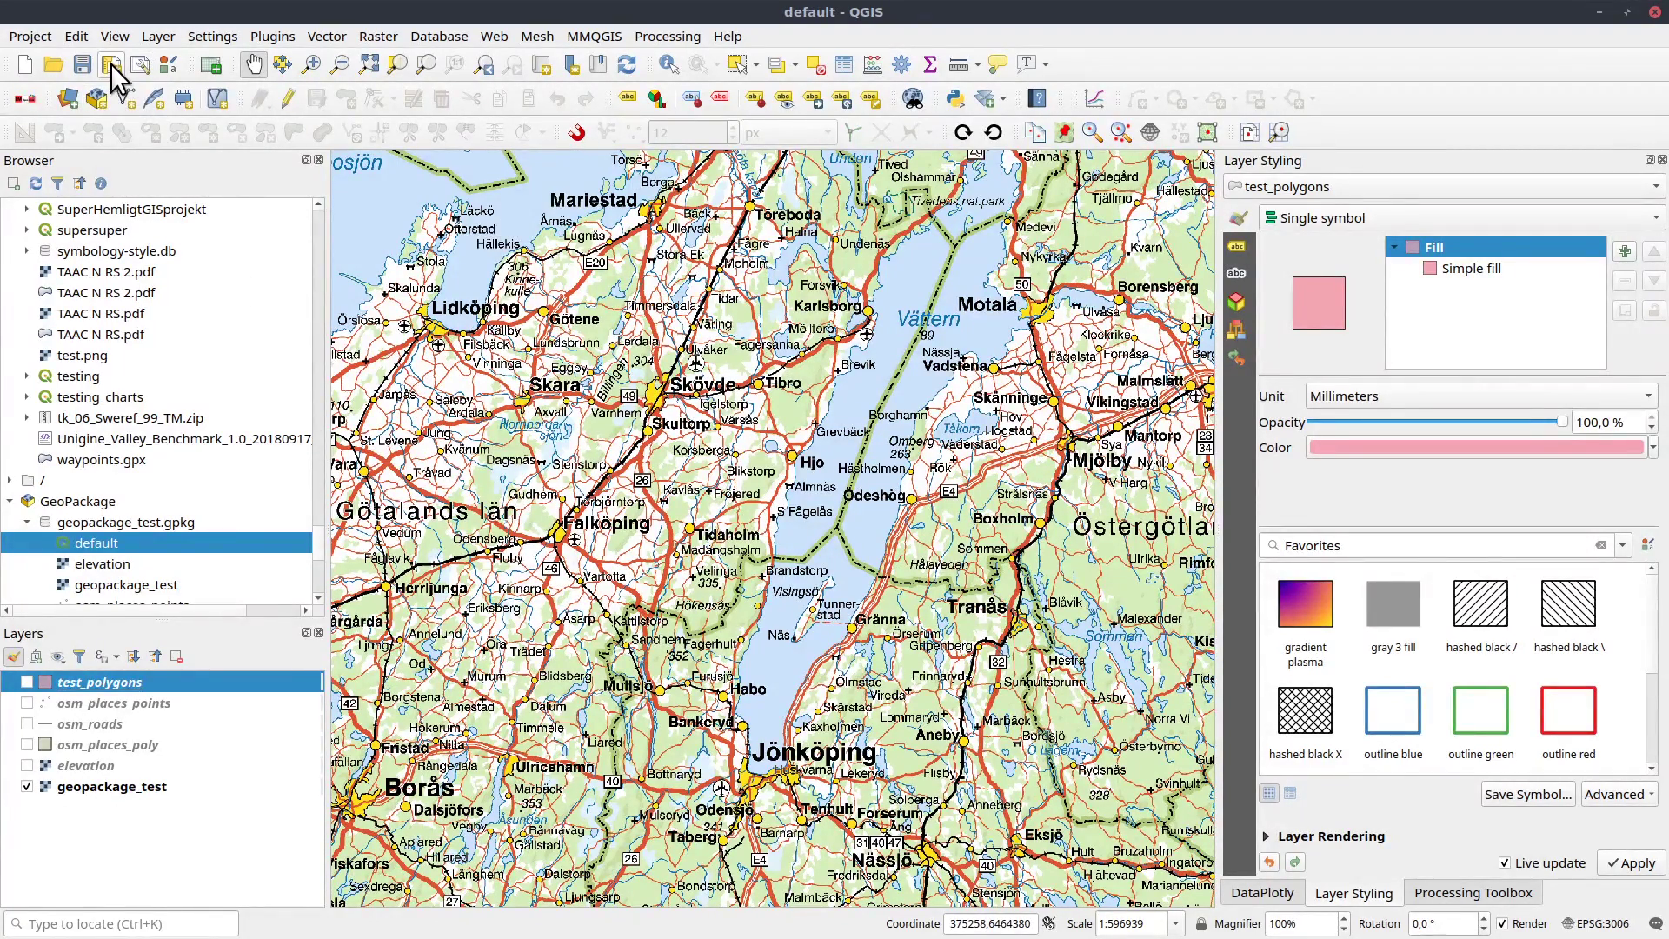
pyautogui.click(139, 63)
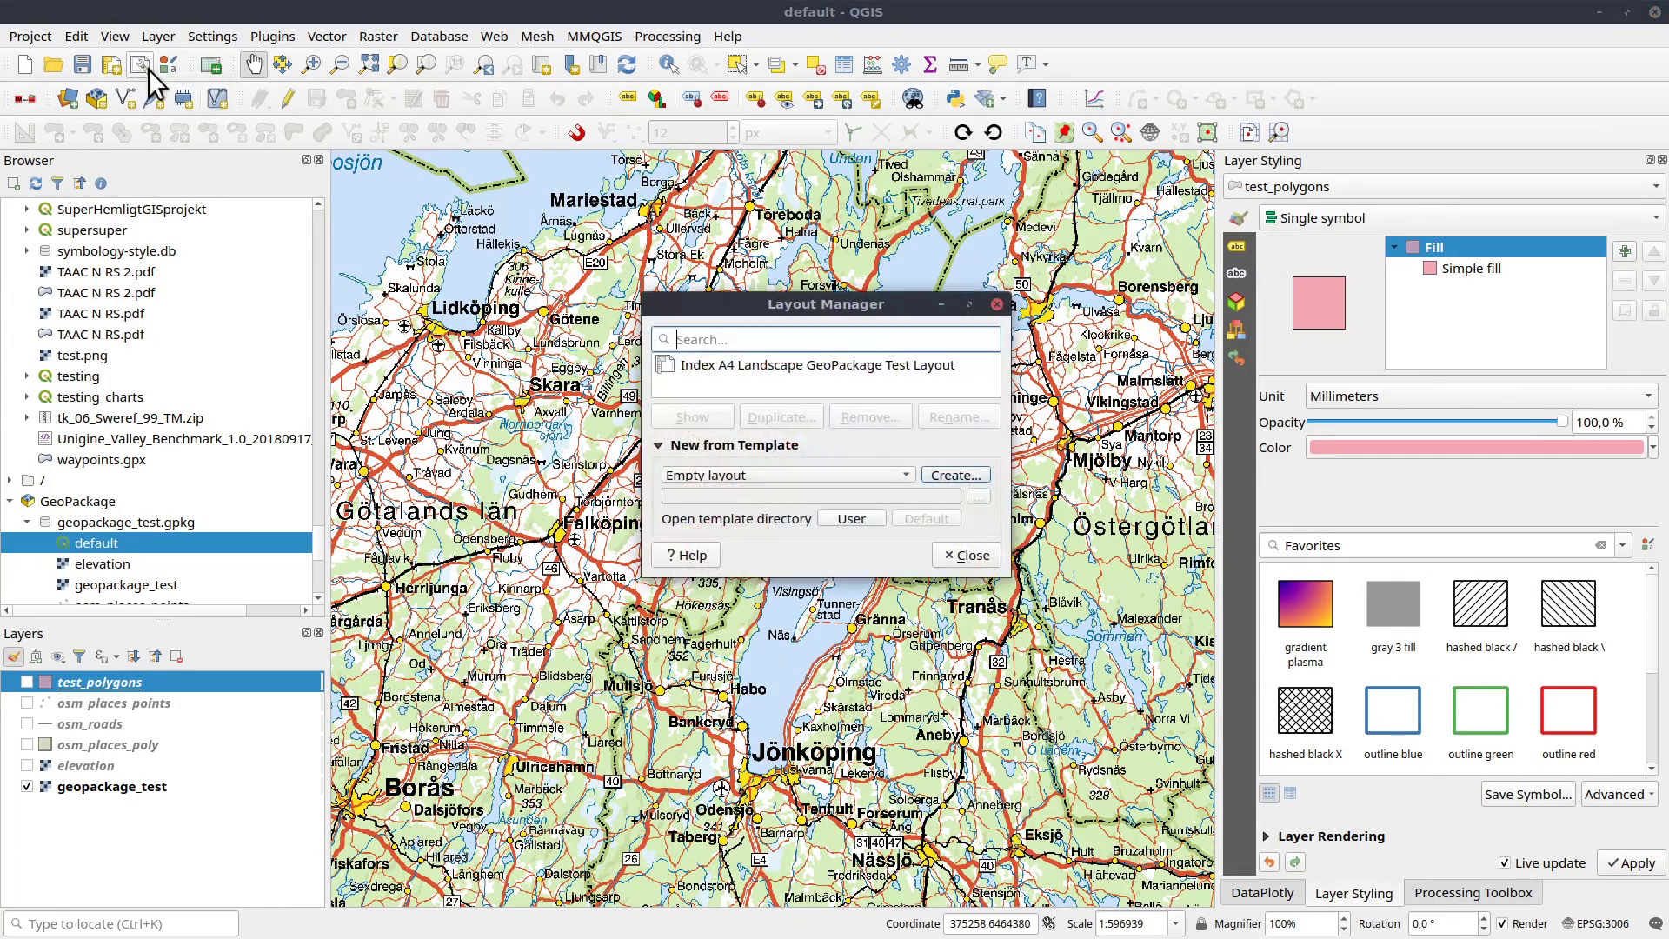
pyautogui.click(722, 367)
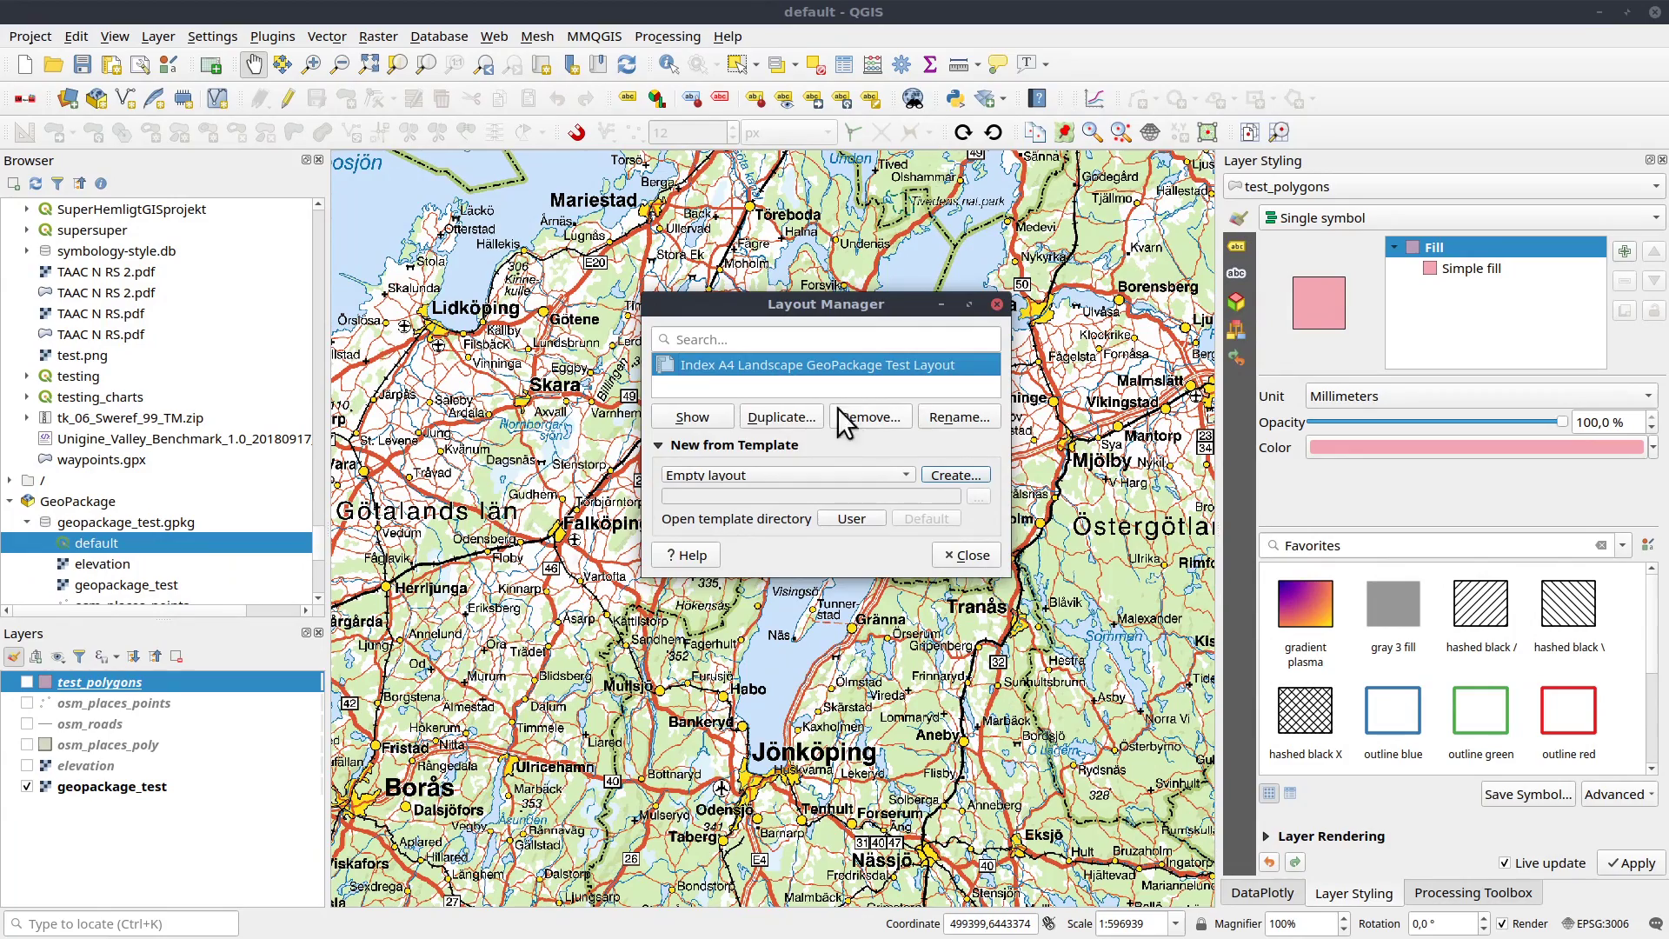
pyautogui.click(718, 416)
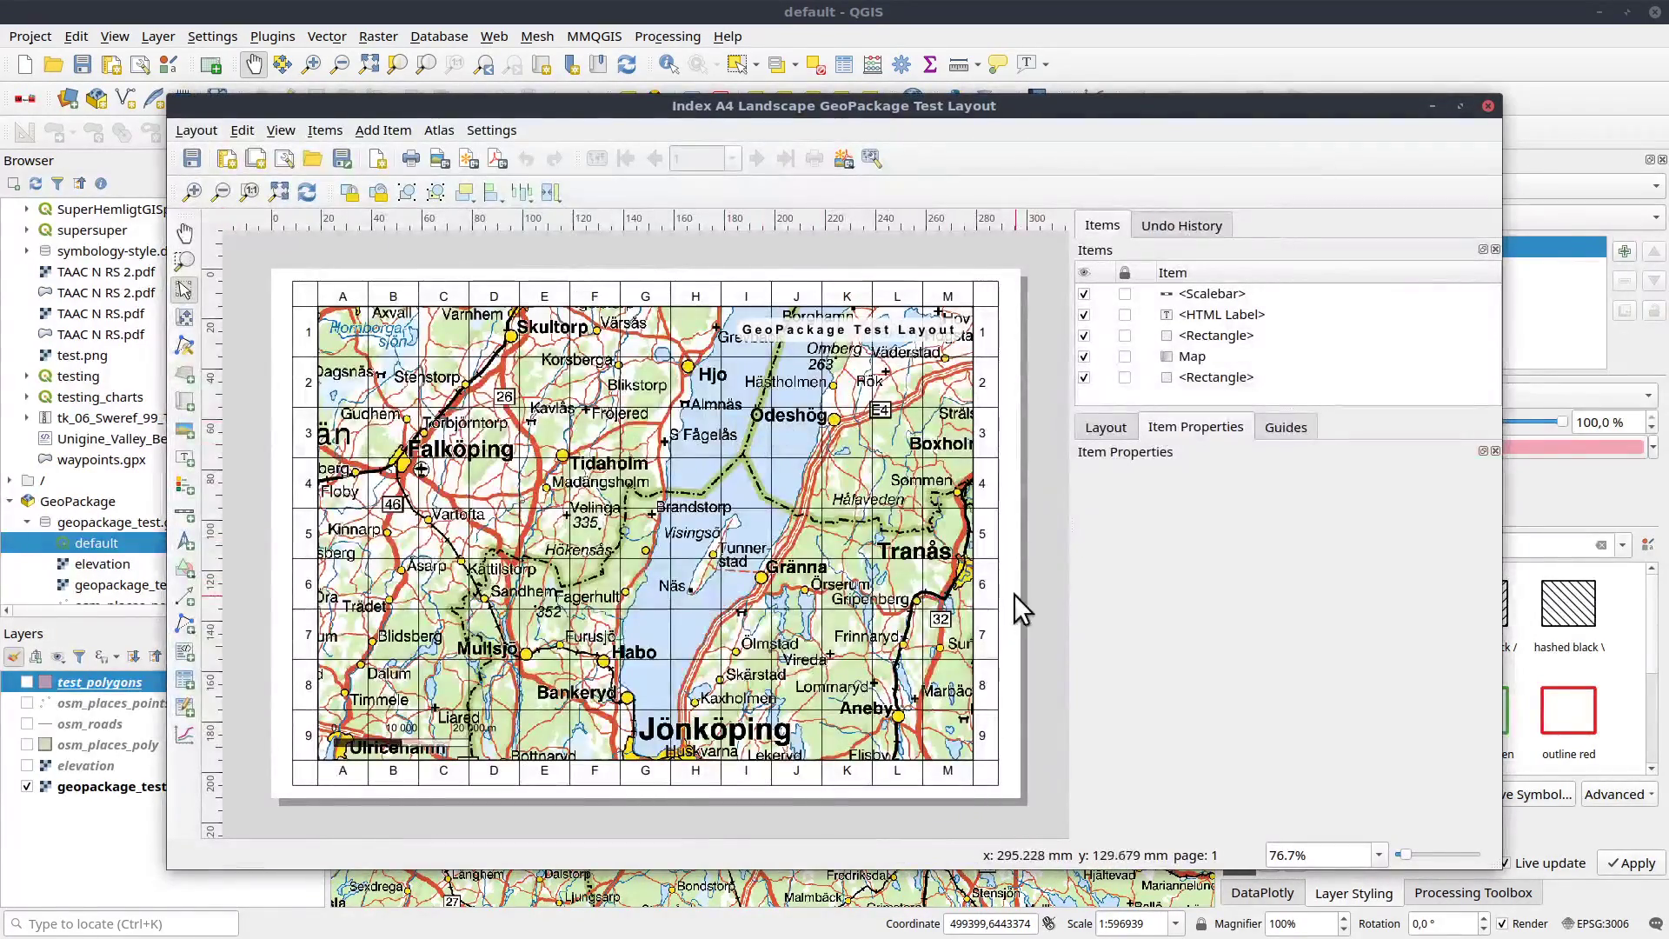
pyautogui.click(1487, 105)
pyautogui.click(989, 557)
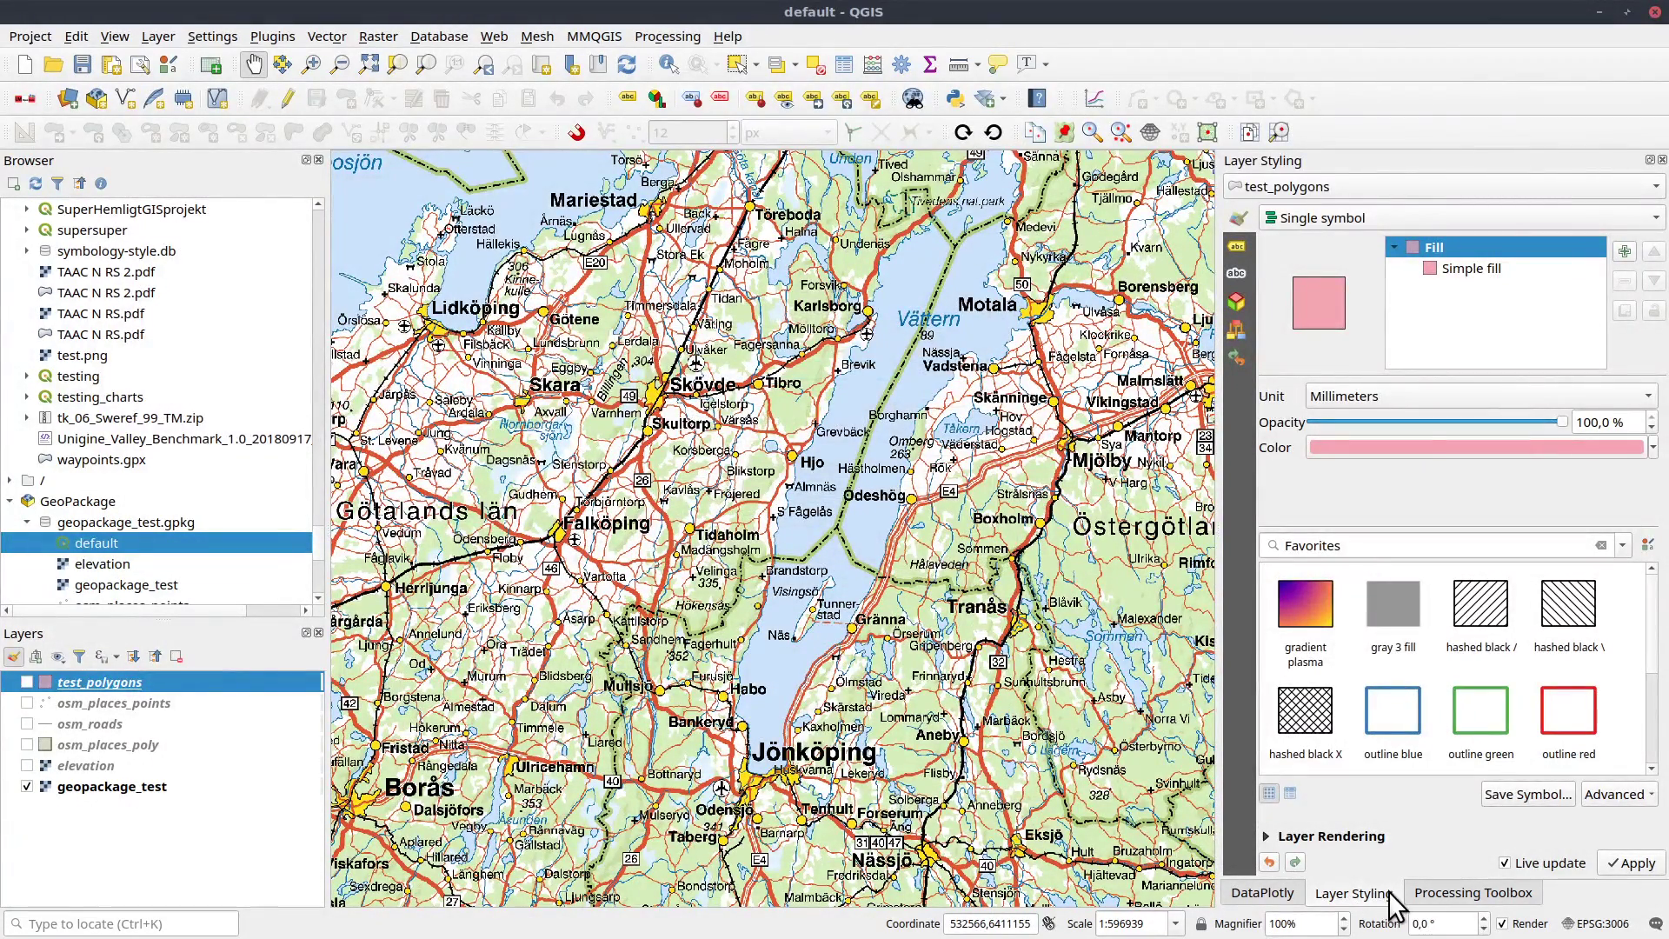
# Give osm_places_points a Single symbol renderer with an SVG marker symbol layer.
pyautogui.click(1490, 267)
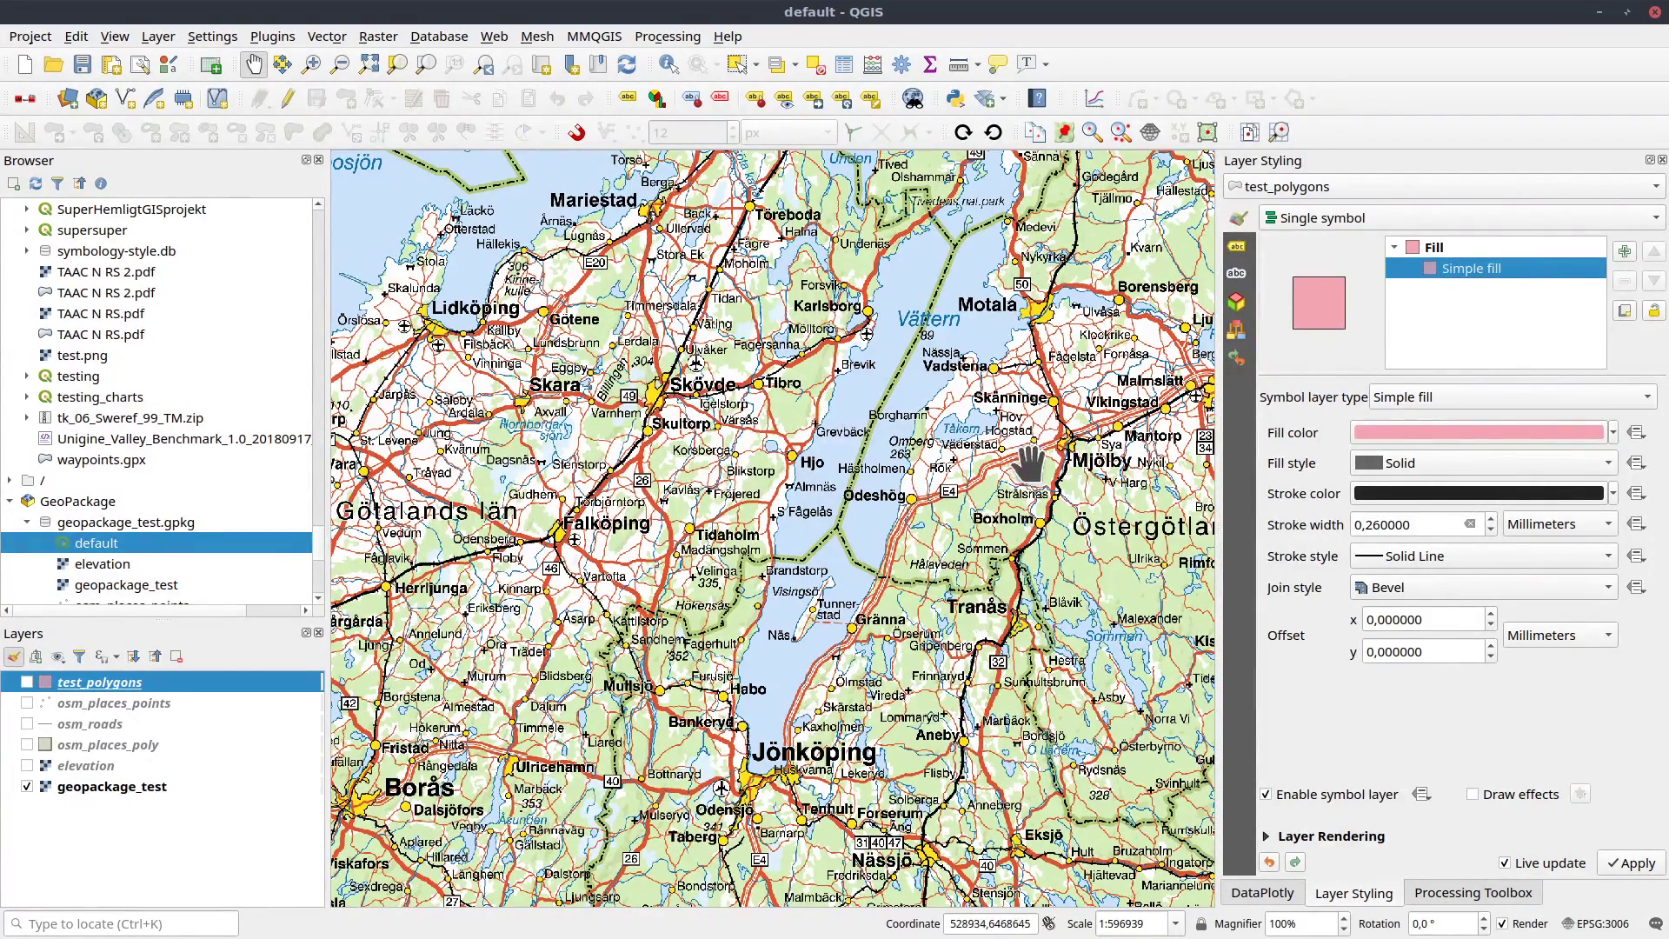
pyautogui.click(106, 702)
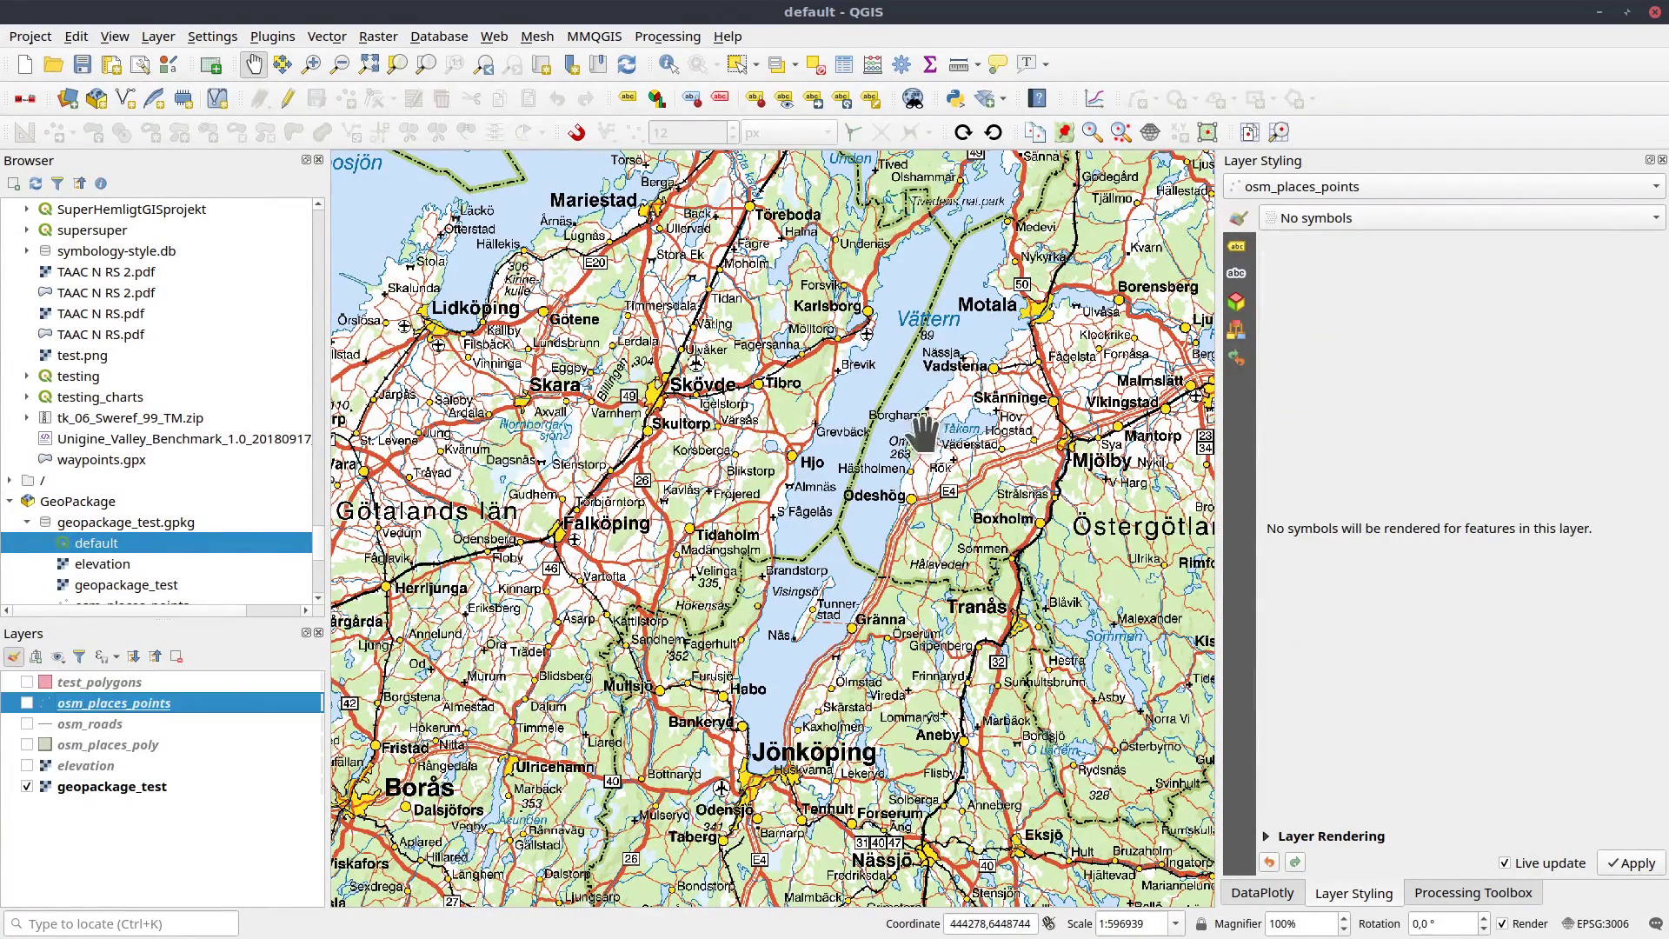
pyautogui.click(1344, 218)
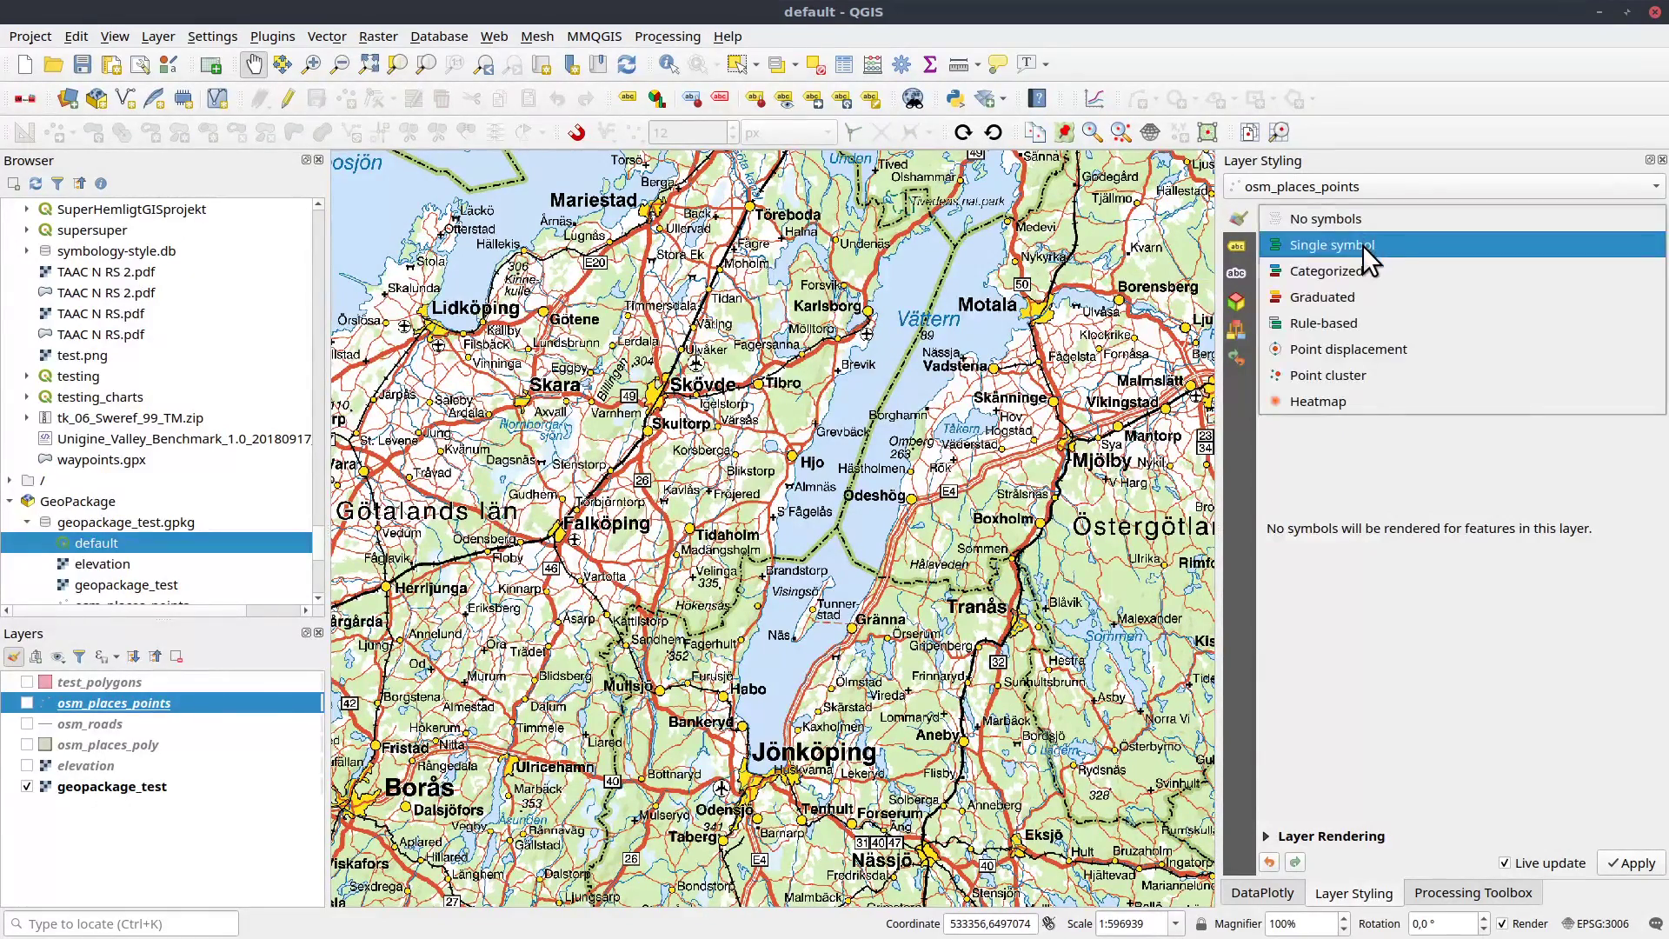
pyautogui.click(1364, 246)
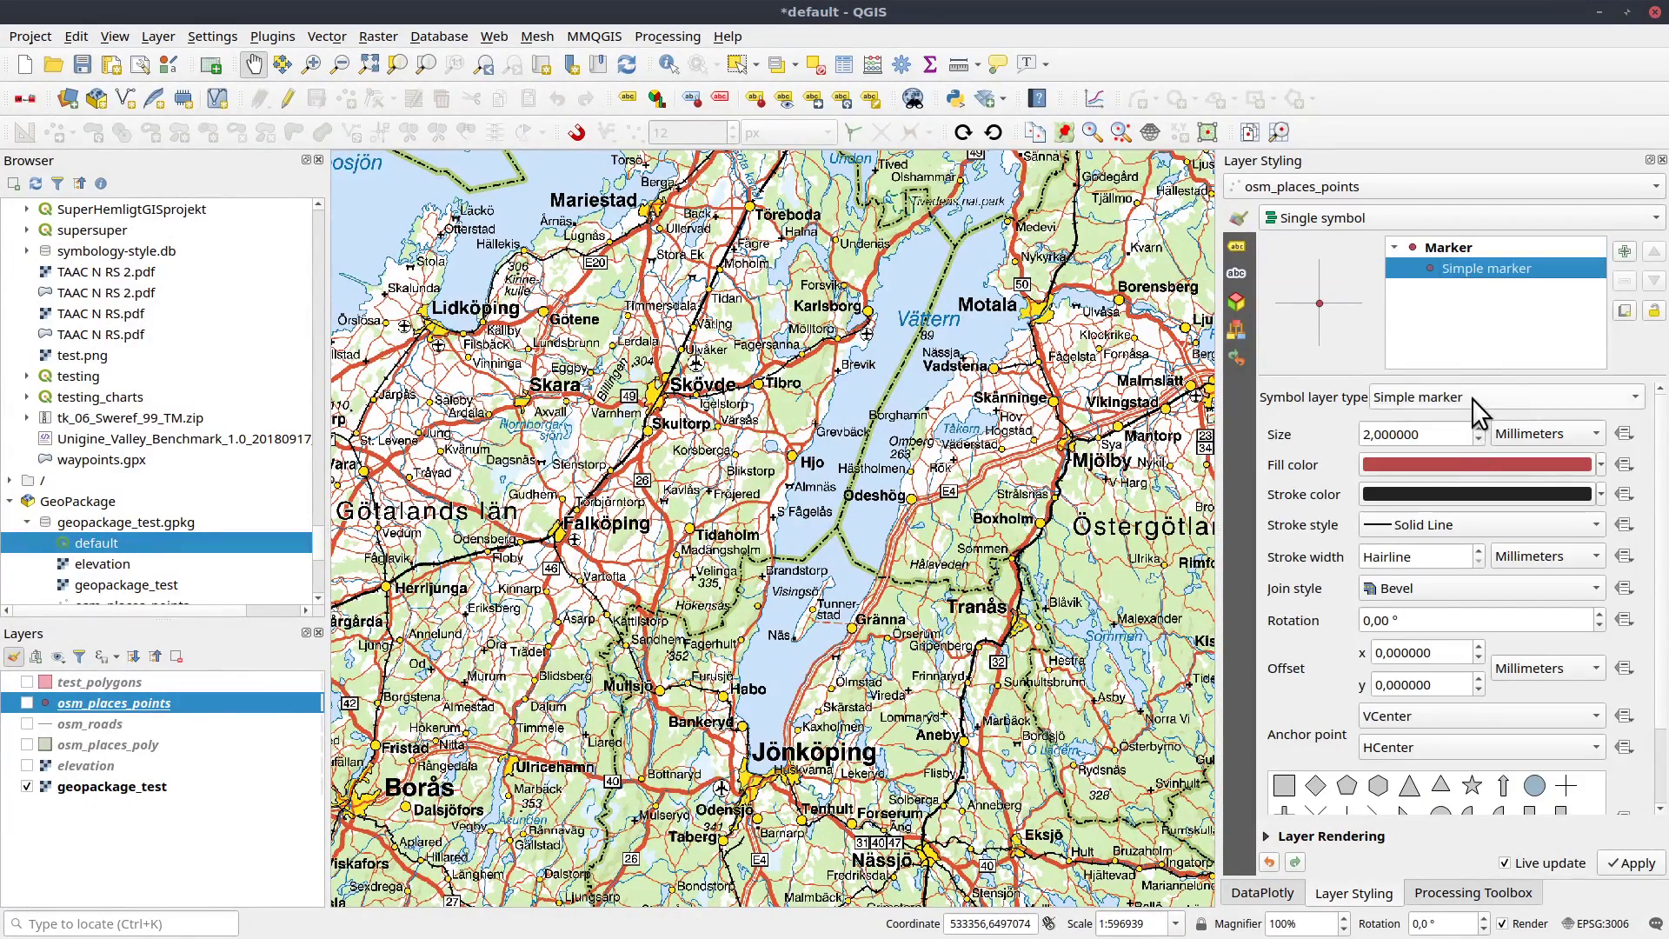
pyautogui.click(1472, 401)
pyautogui.click(1468, 418)
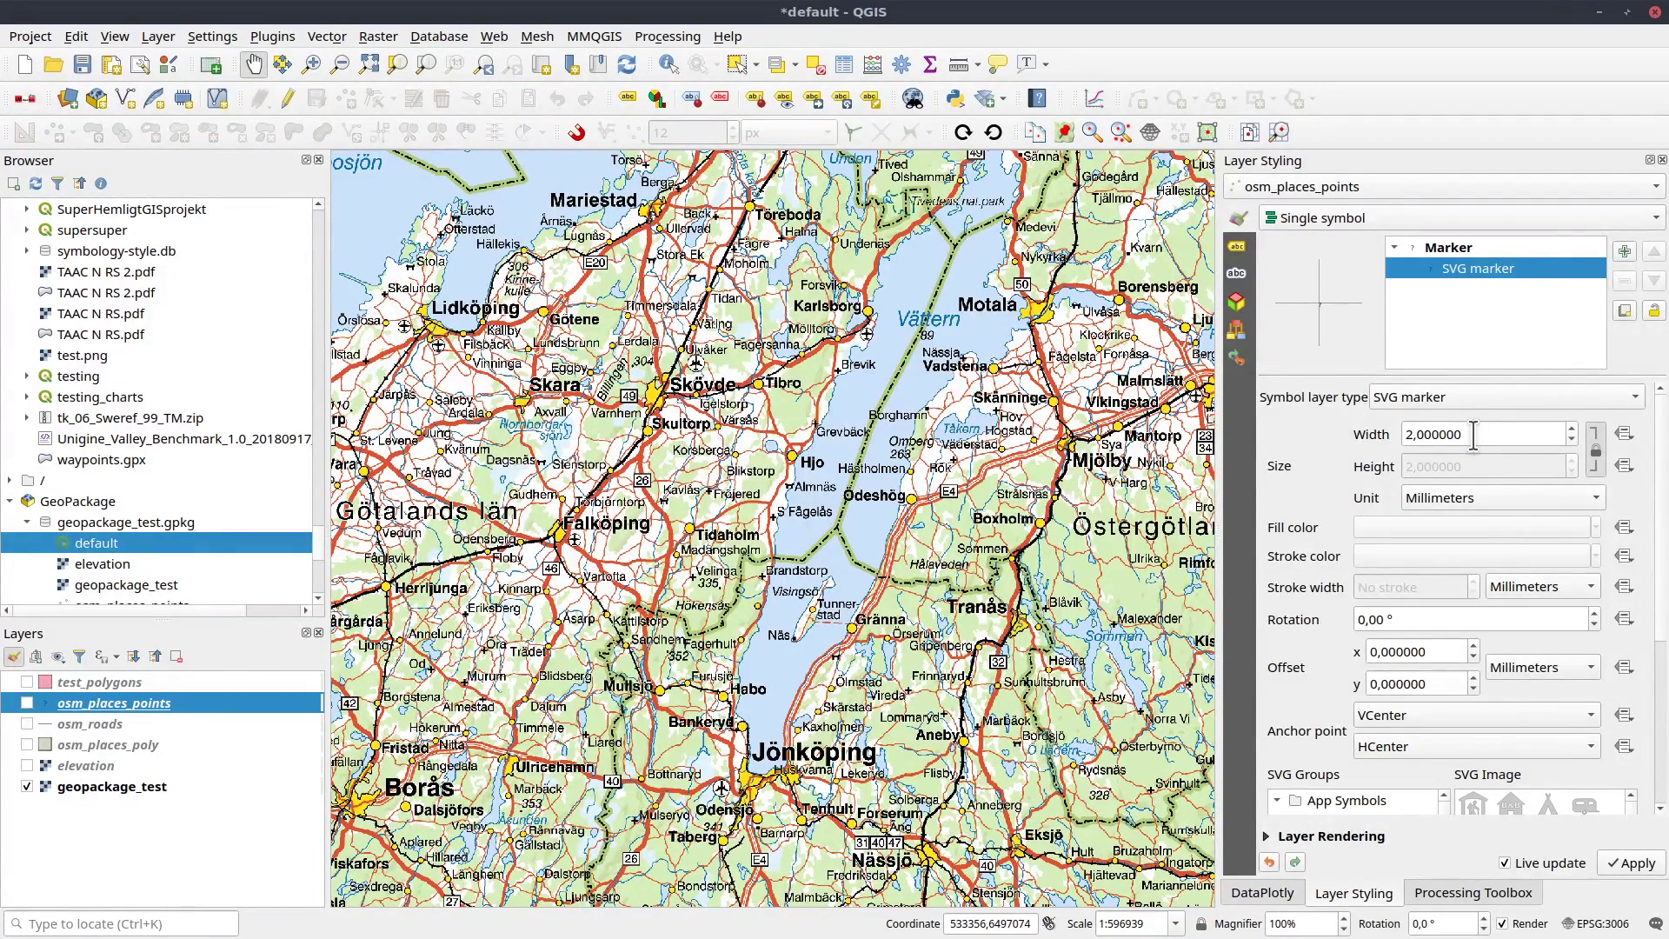
# Use testsymbol.svg as the marker's SVG image.
pyautogui.scroll(-9, 1473, 436)
pyautogui.scroll(20, 1471, 439)
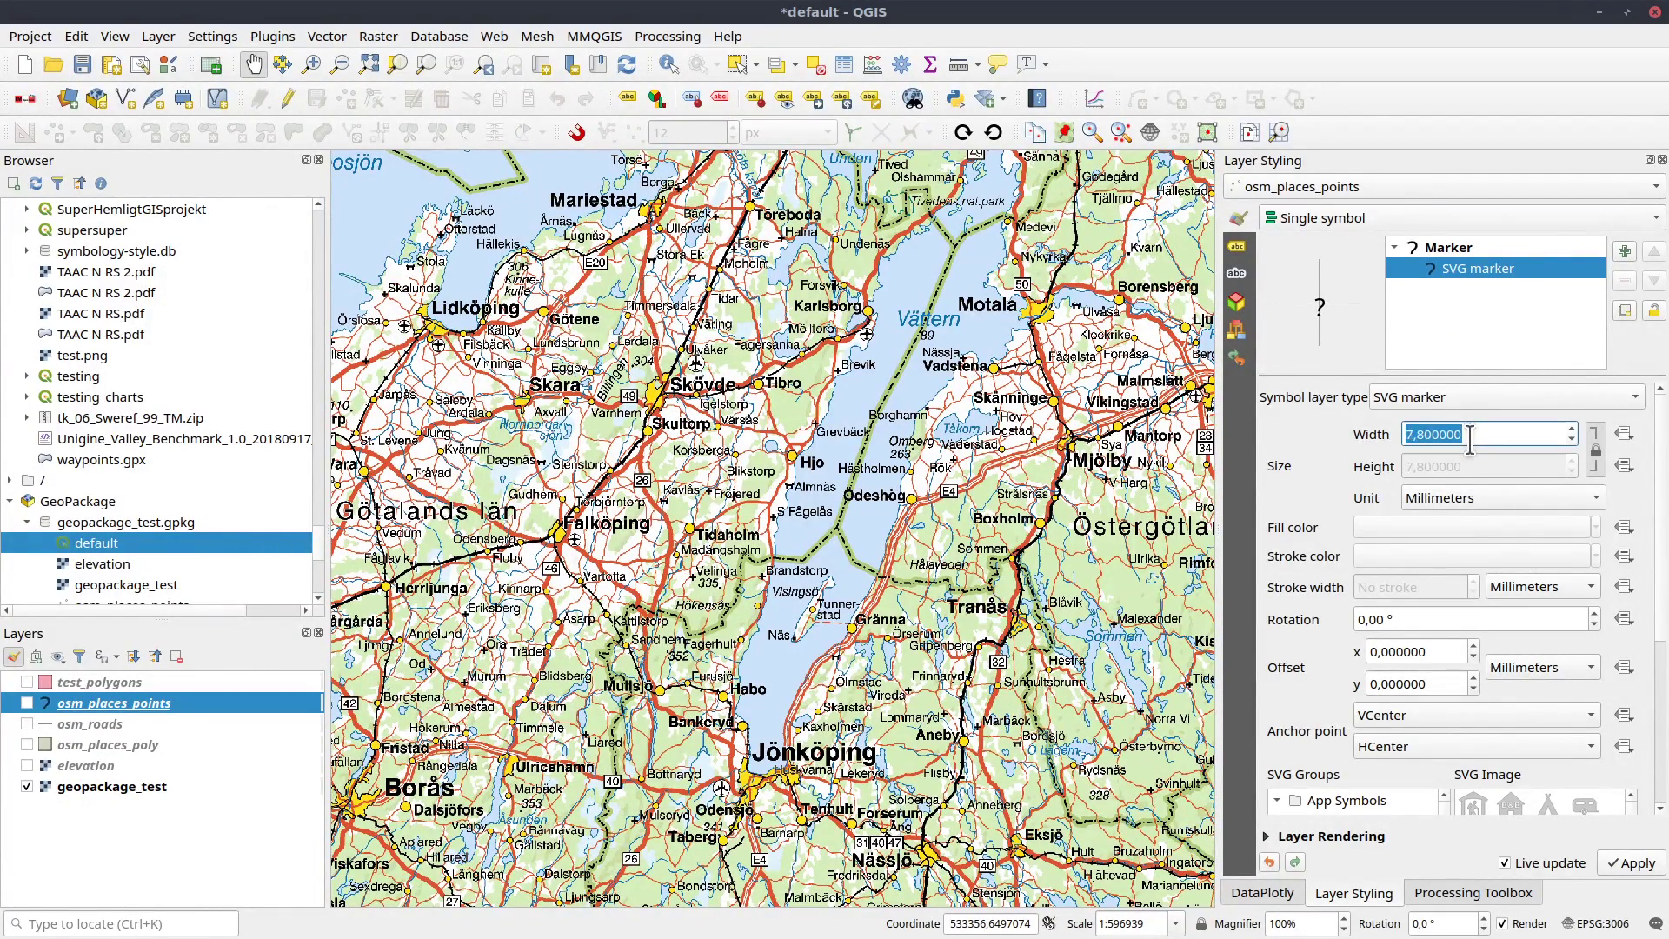
pyautogui.scroll(-5, 1663, 474)
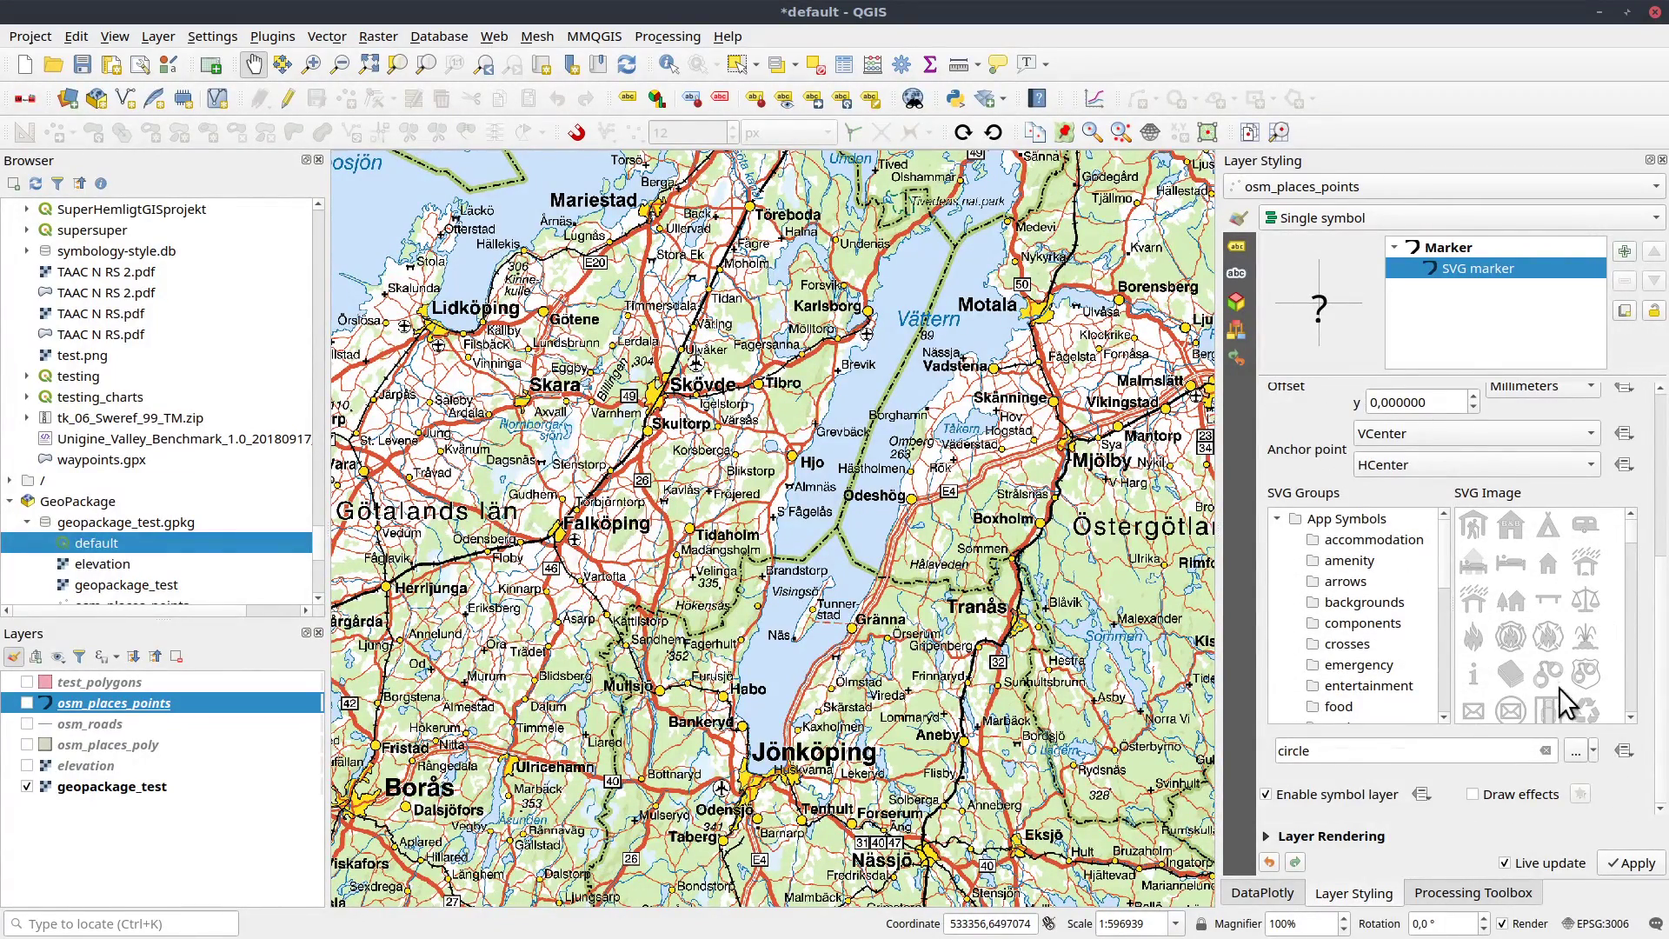
pyautogui.click(1575, 751)
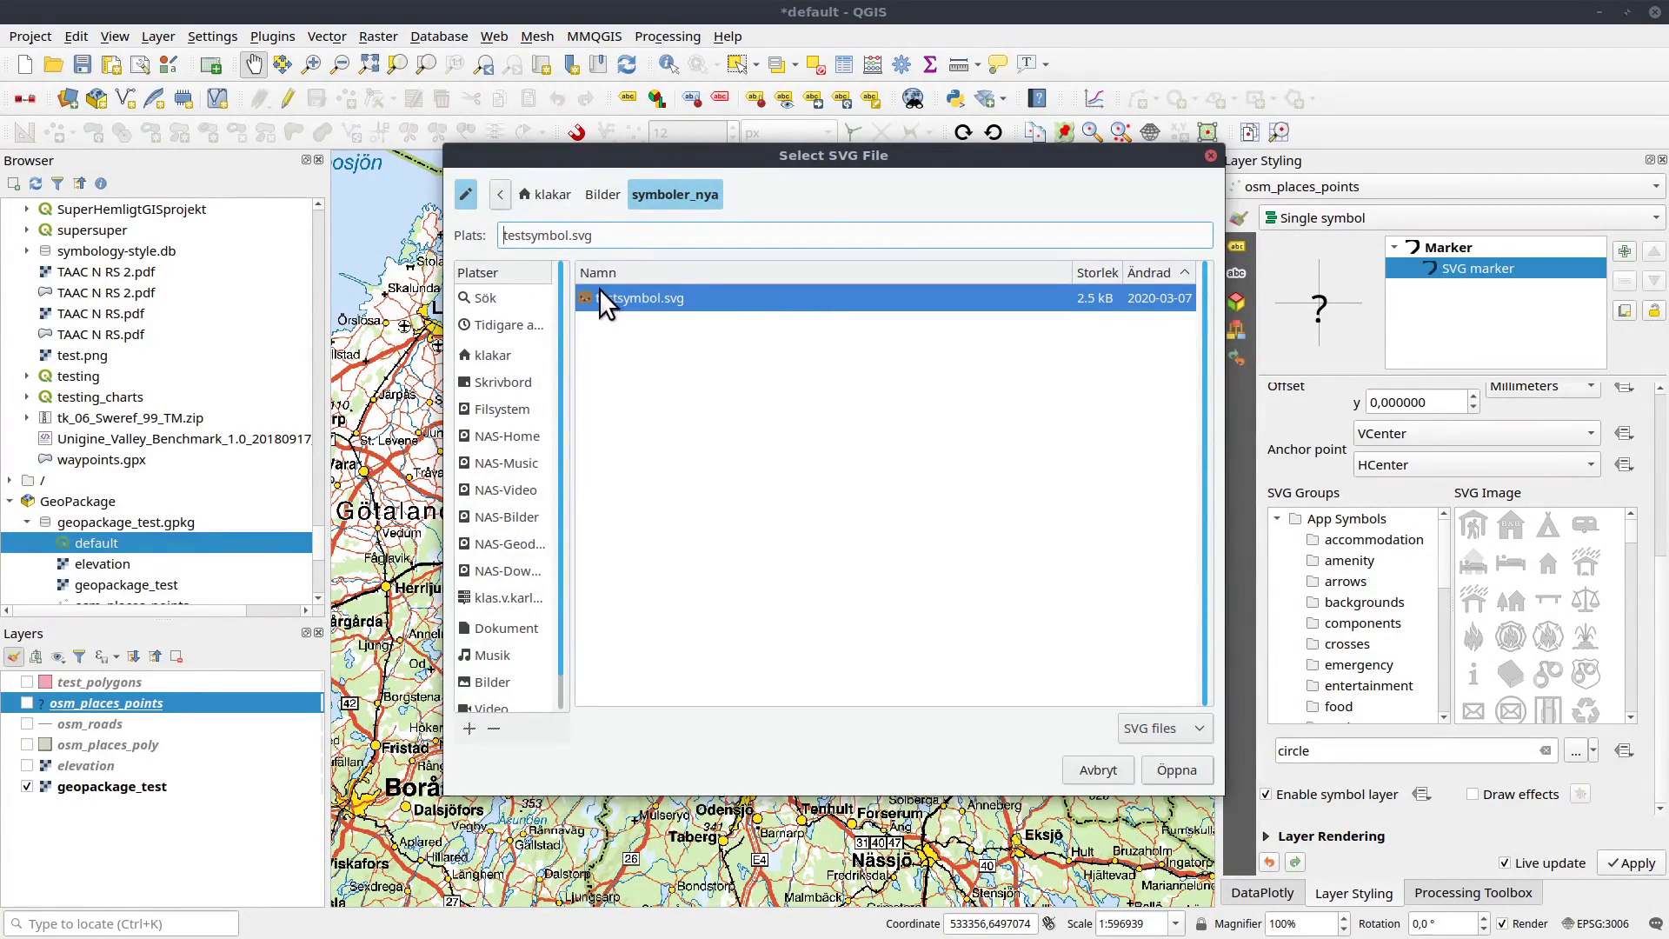
pyautogui.click(1176, 770)
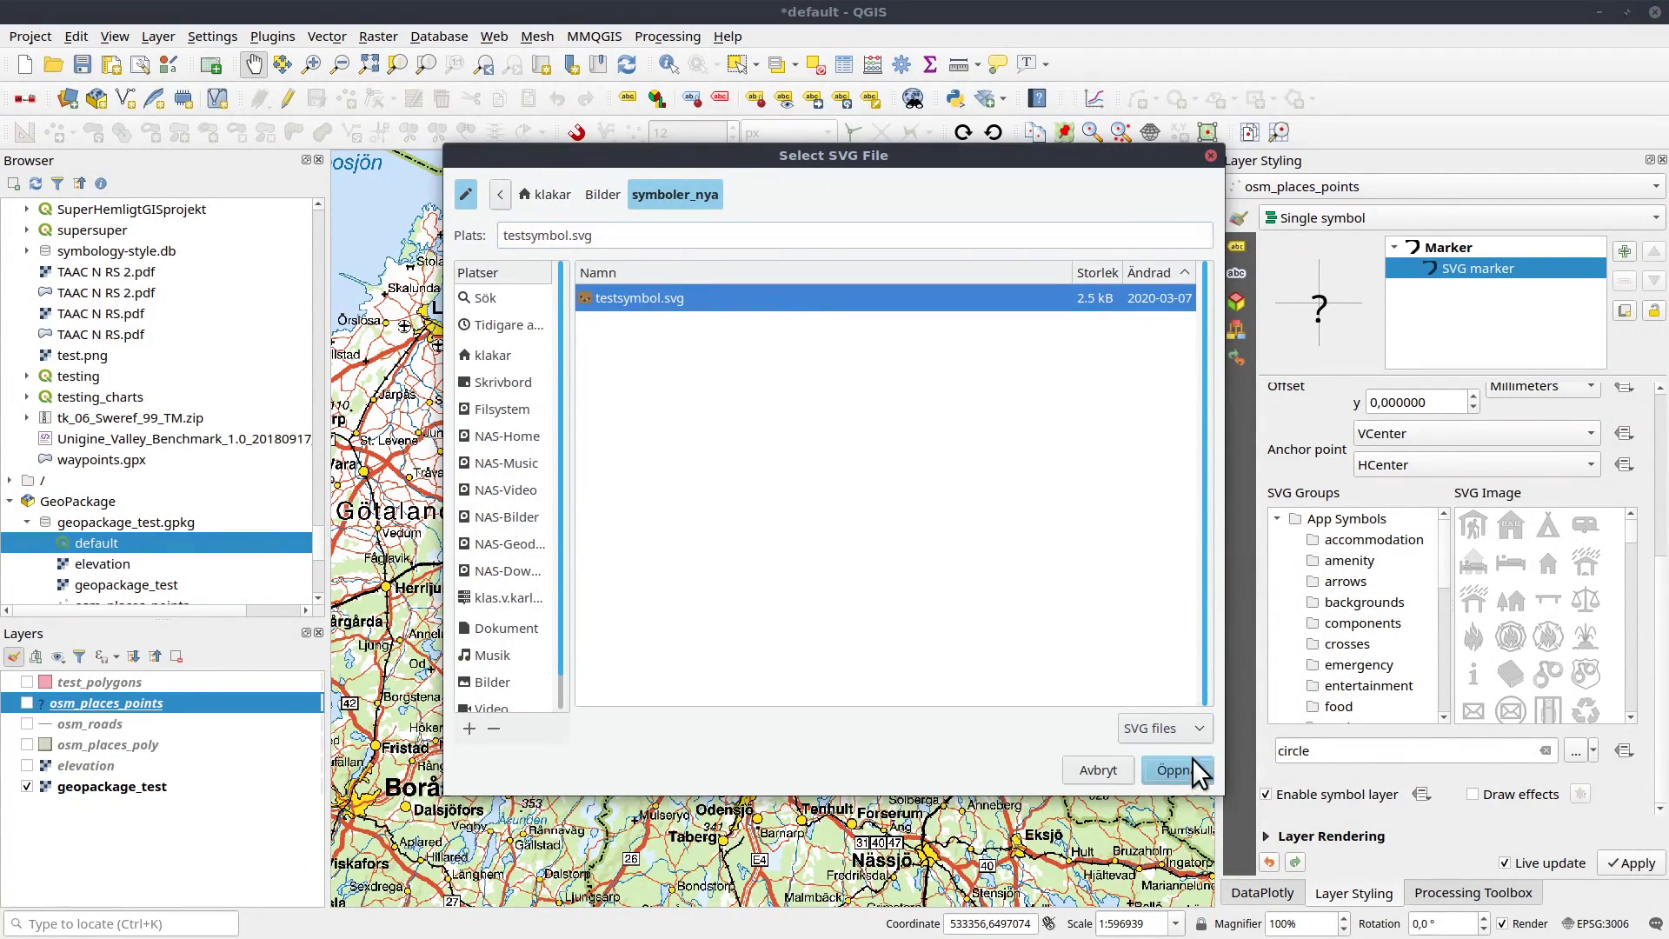
# Give the SVG marker a brownish fill colour.
pyautogui.scroll(5, 1663, 584)
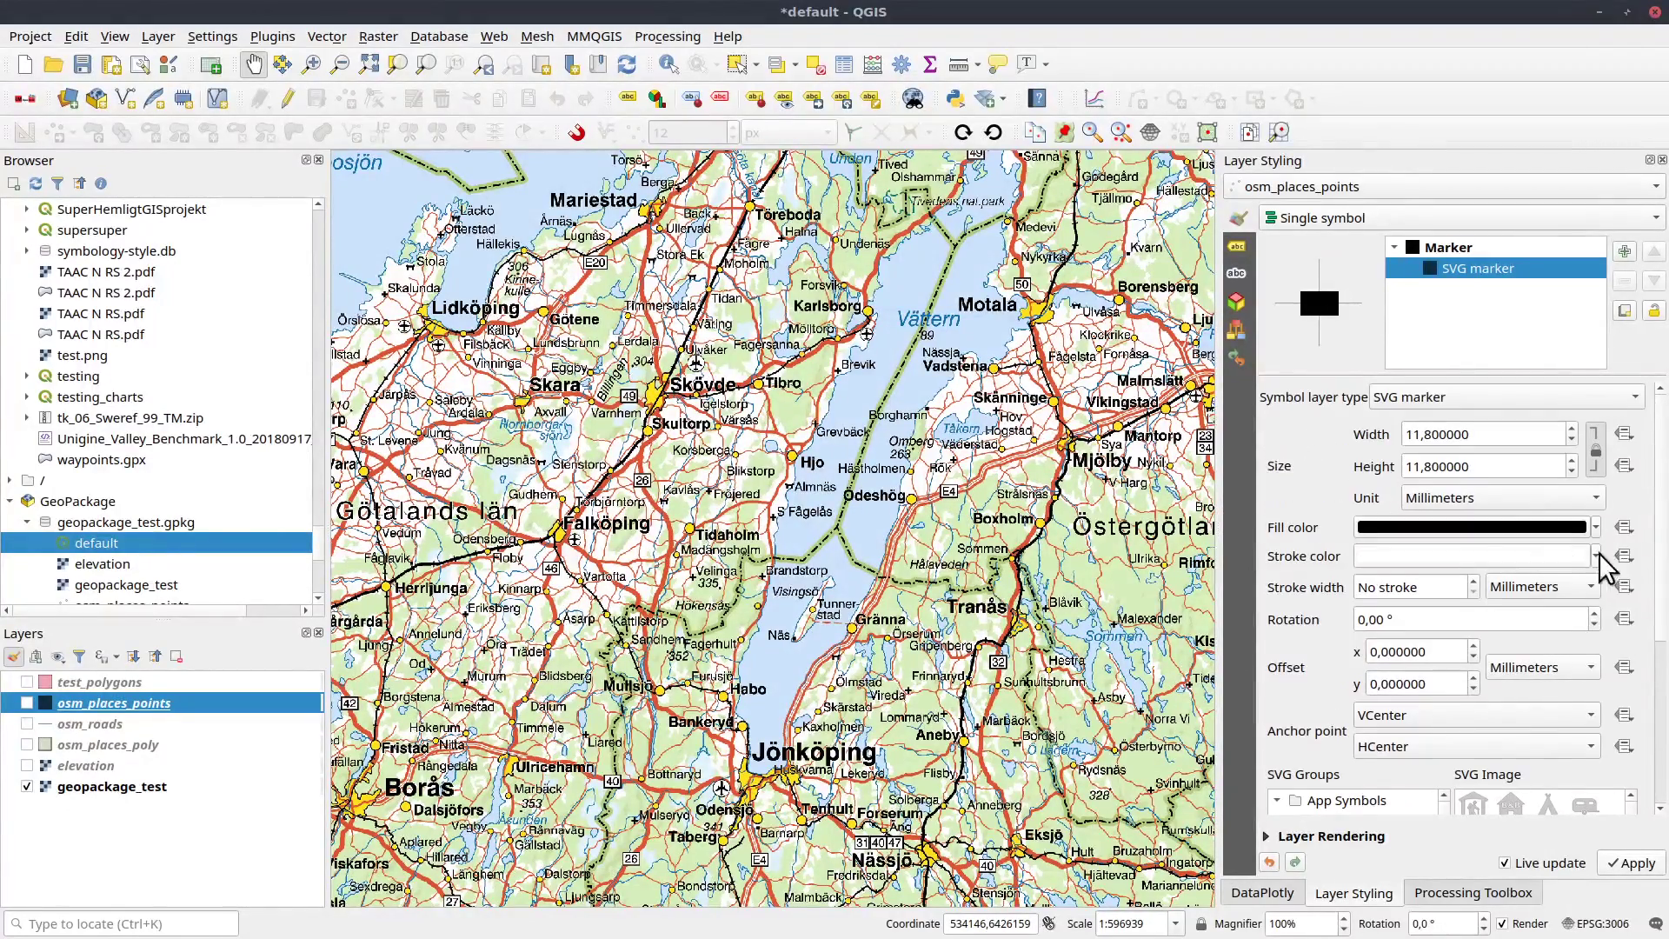
pyautogui.click(1597, 527)
pyautogui.click(1415, 641)
pyautogui.click(1598, 561)
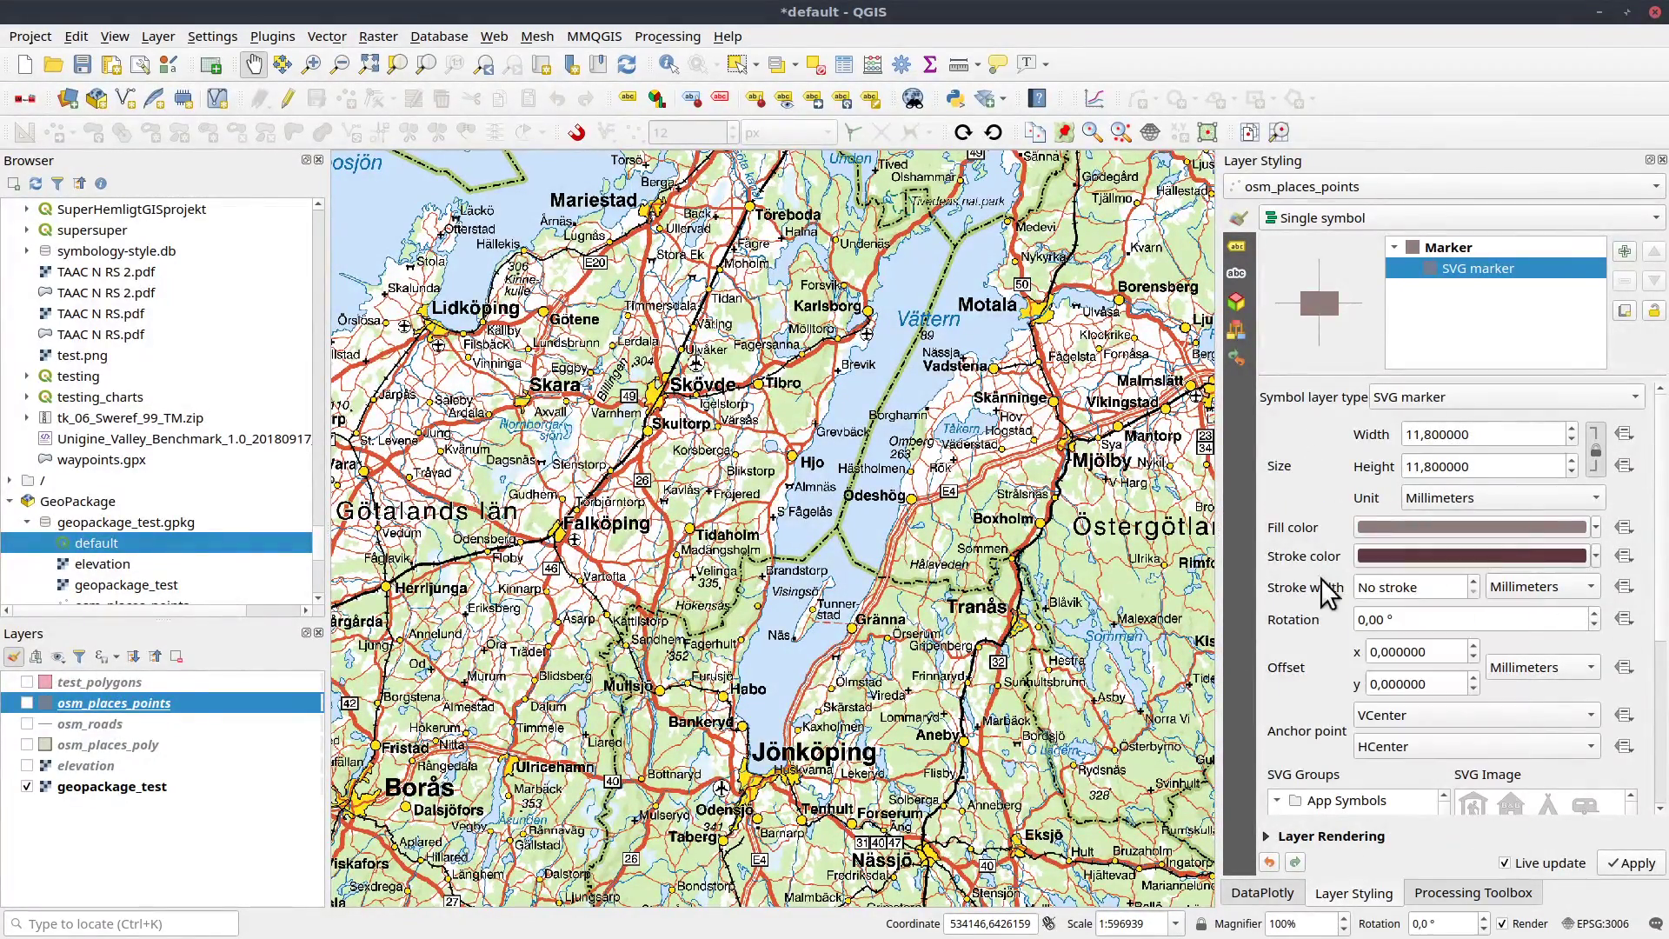
pyautogui.scroll(1, 1408, 587)
pyautogui.scroll(-5, 1666, 700)
pyautogui.scroll(-2, 1667, 702)
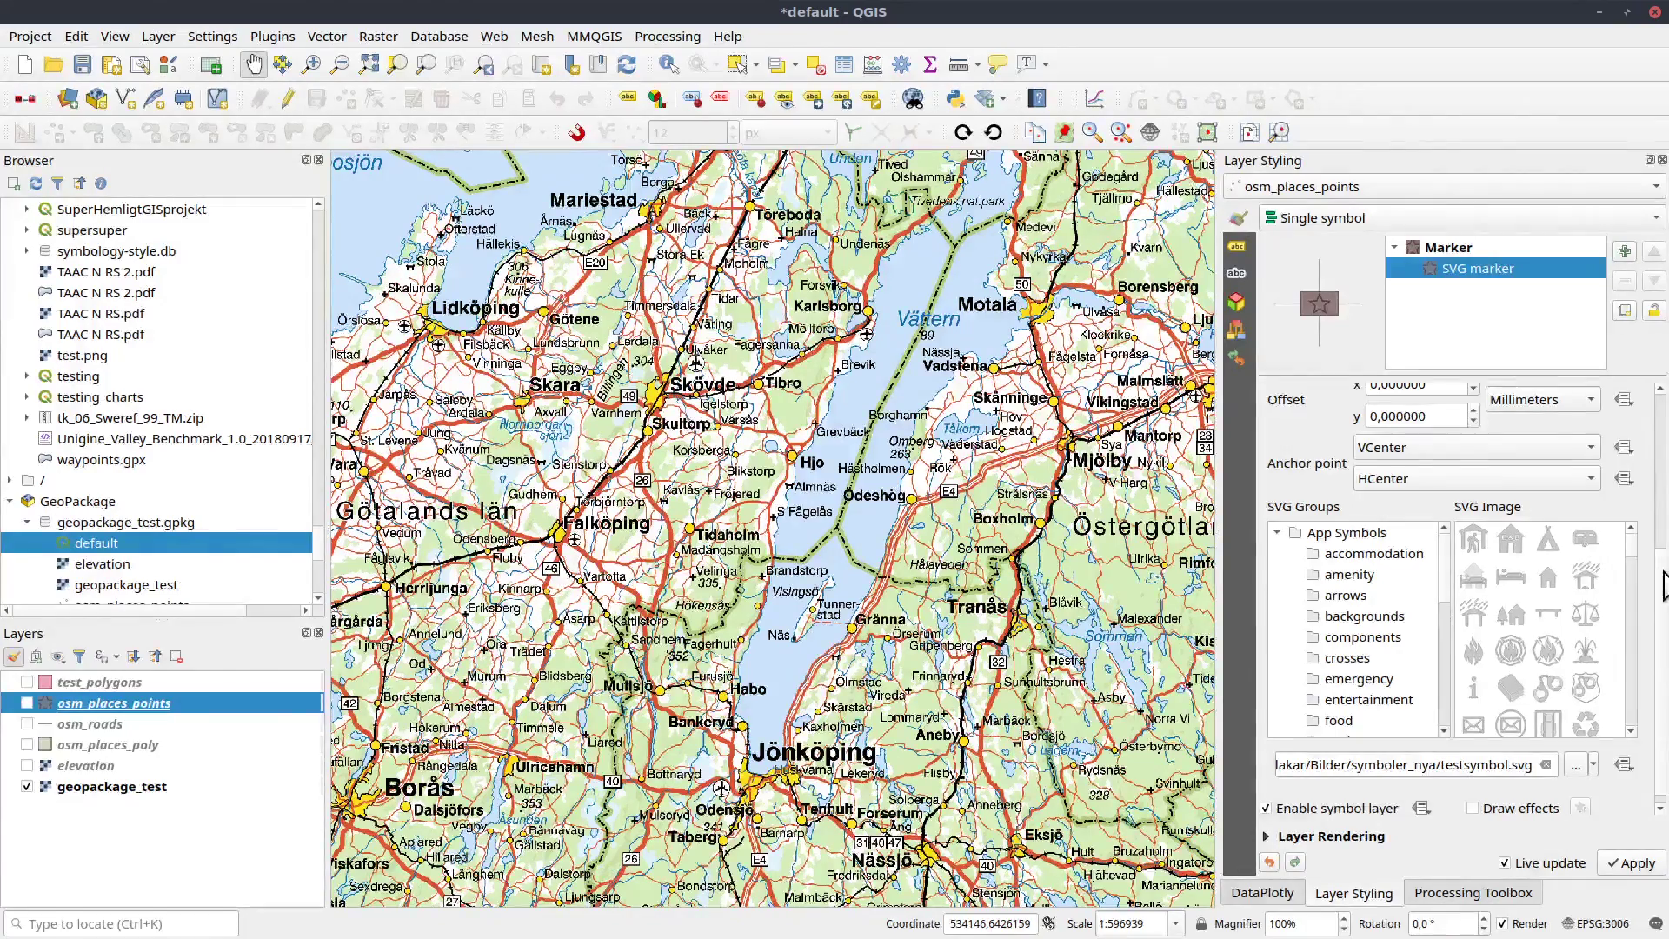
pyautogui.click(1595, 751)
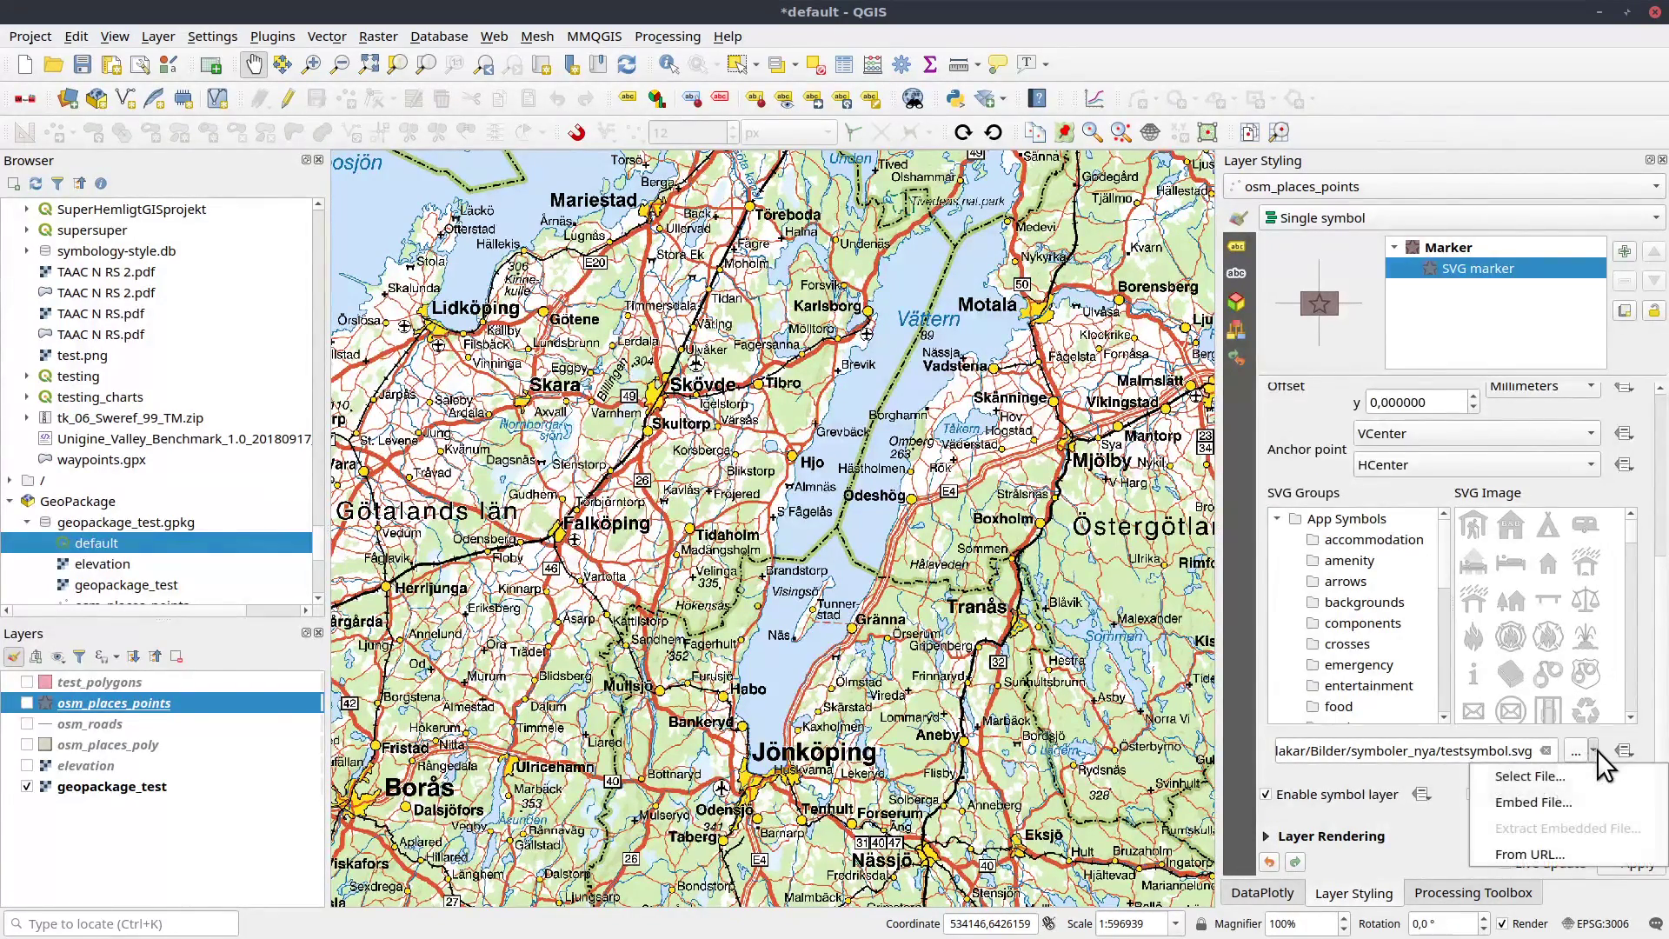
# Embed testsymbol.svg as the marker's SVG source.
pyautogui.click(1542, 803)
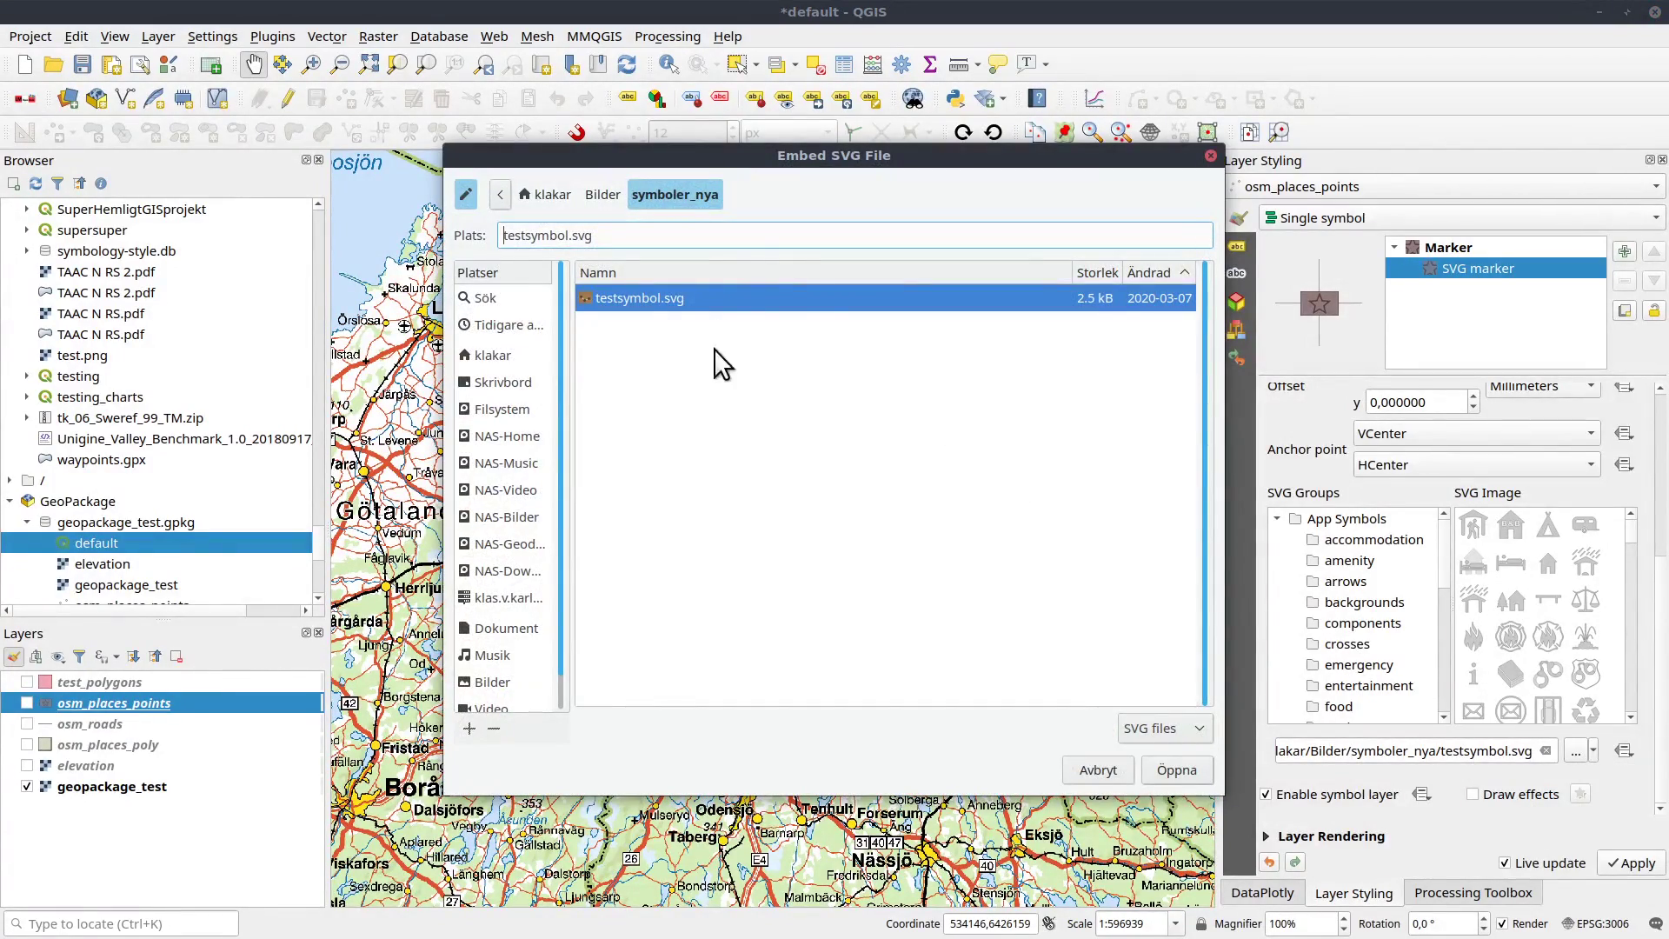
pyautogui.click(1176, 770)
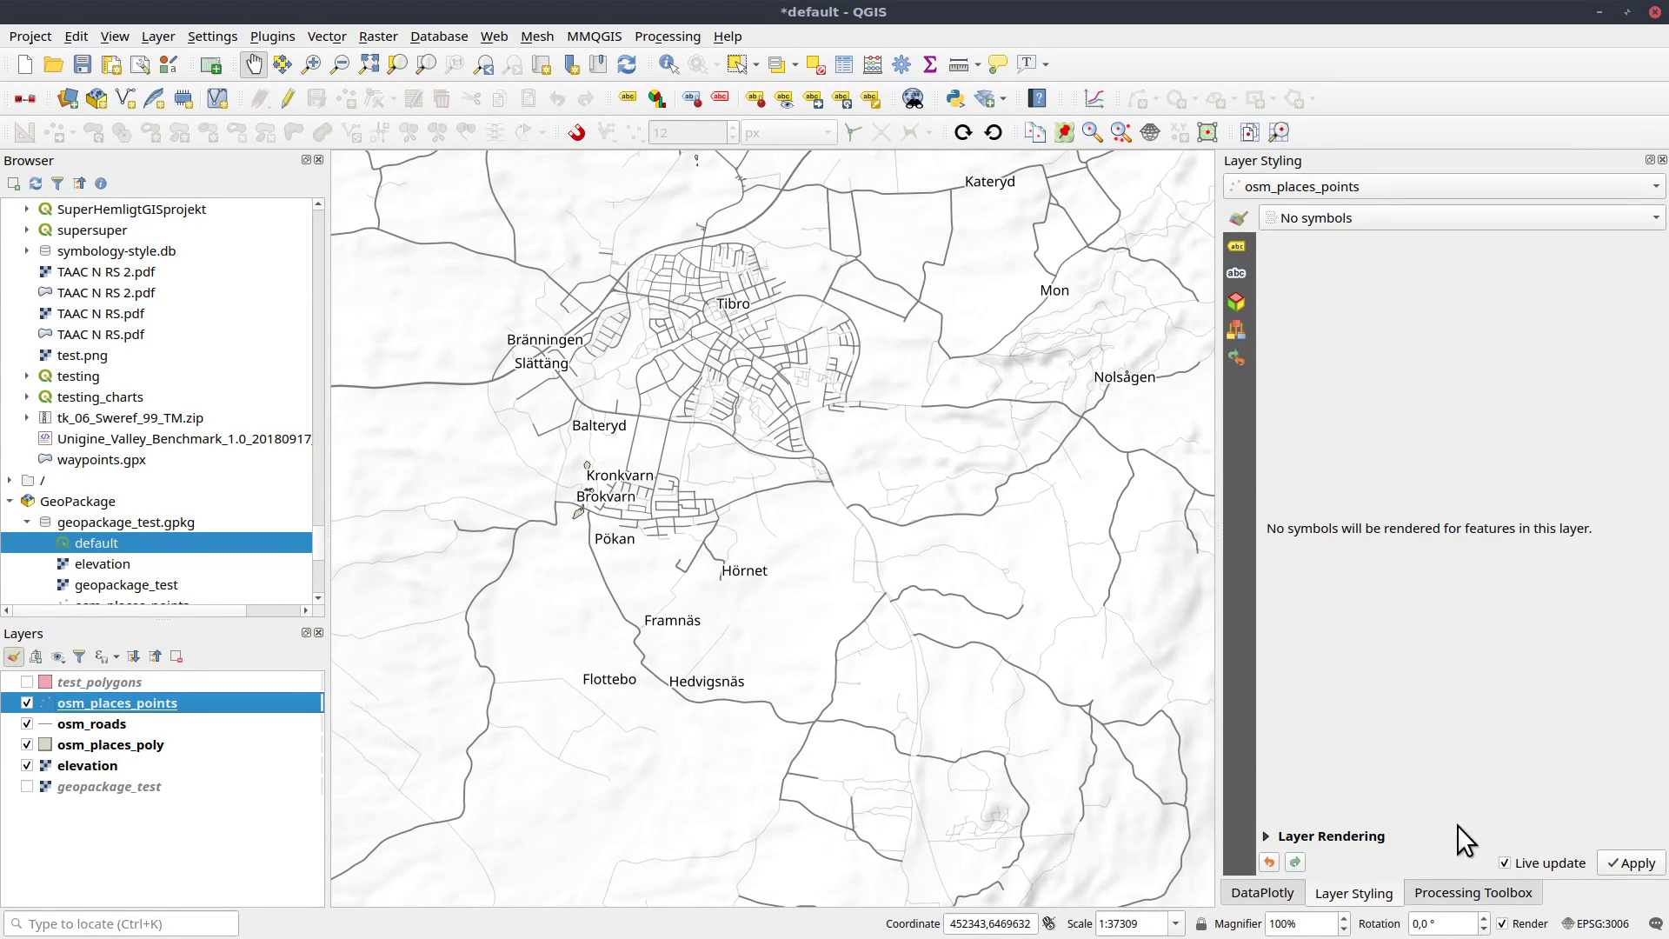
# Show the Processing Toolbox, create a new model, then close the empty Graphical Modeler.
pyautogui.click(1473, 891)
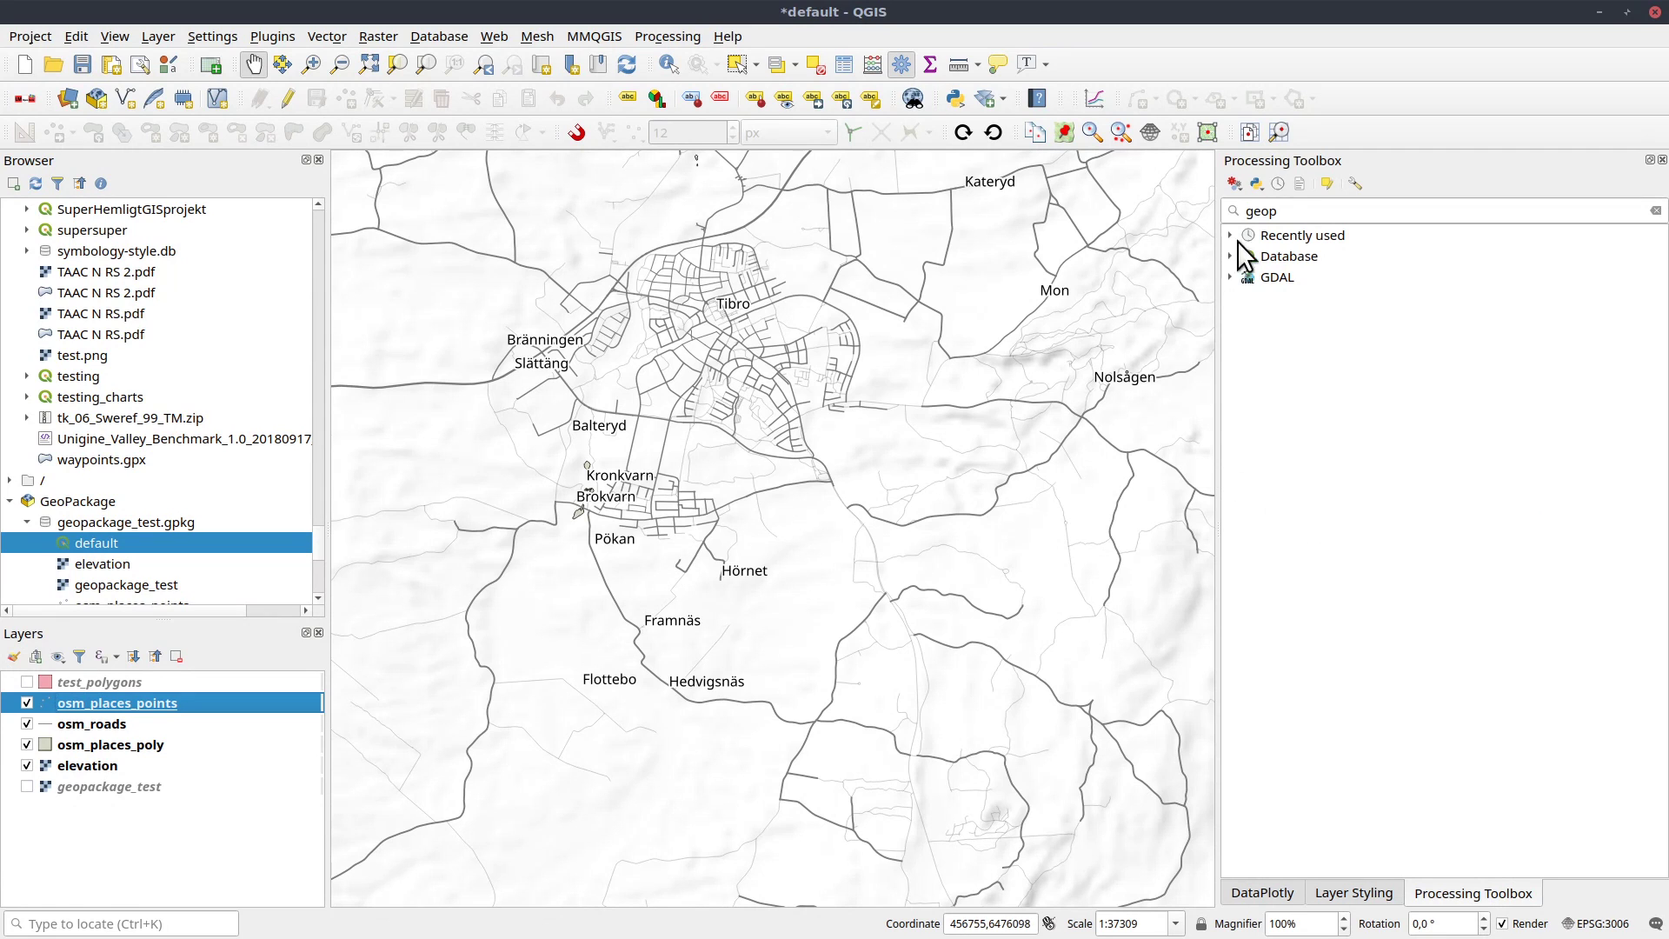
pyautogui.click(1234, 186)
pyautogui.click(1297, 207)
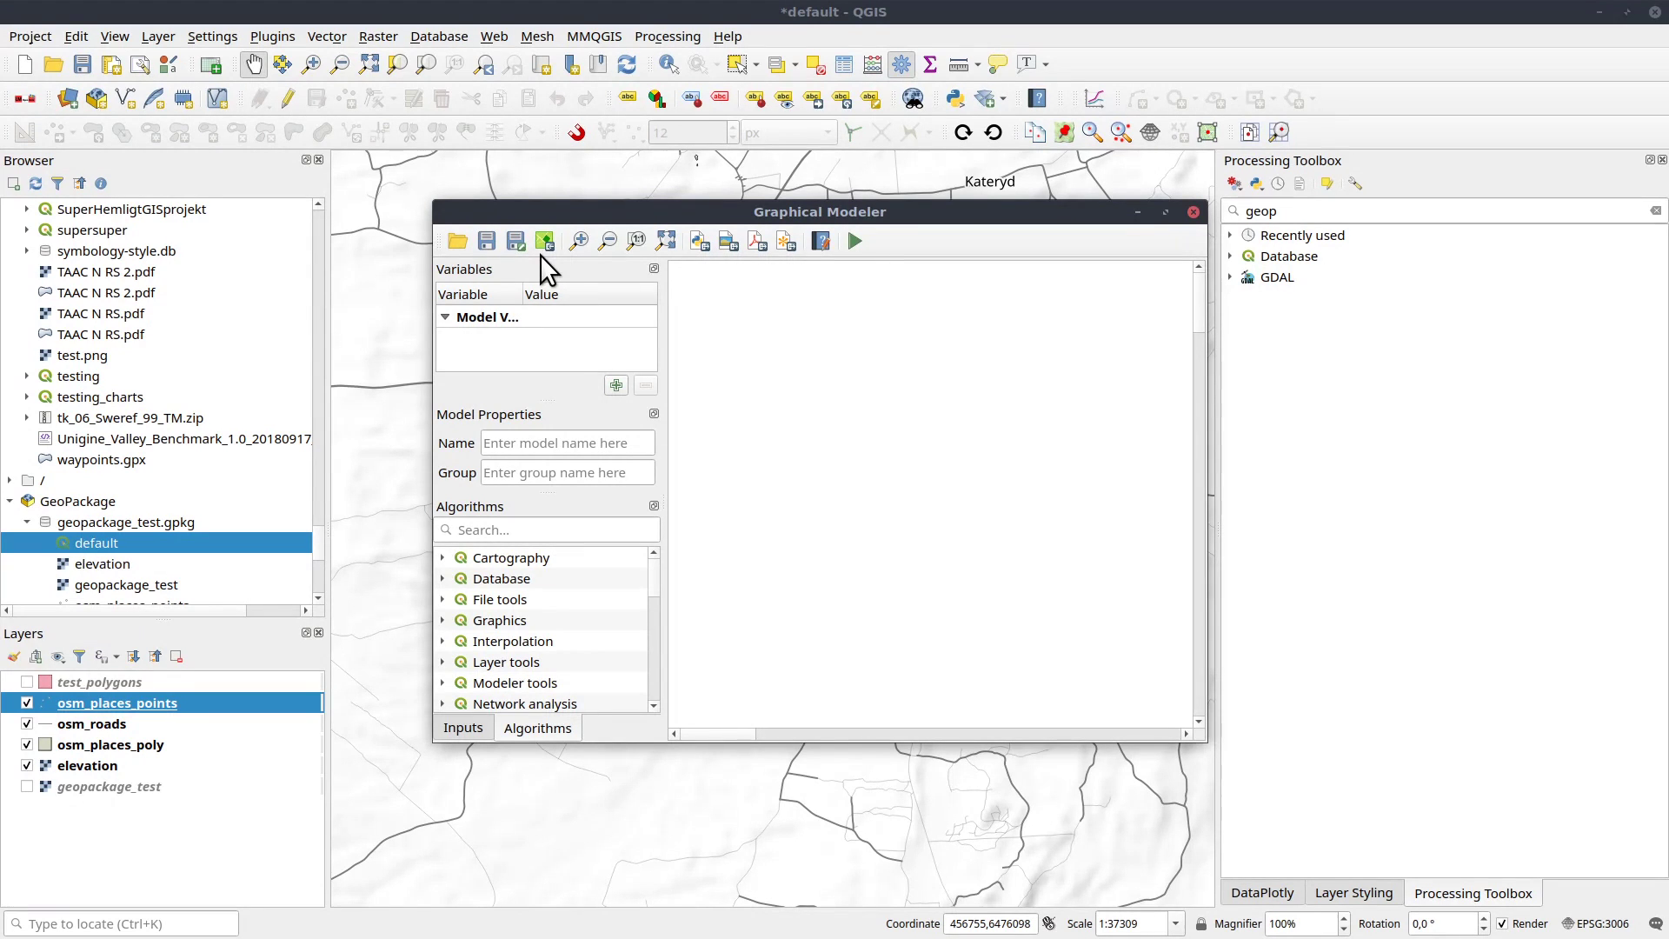
pyautogui.click(1296, 695)
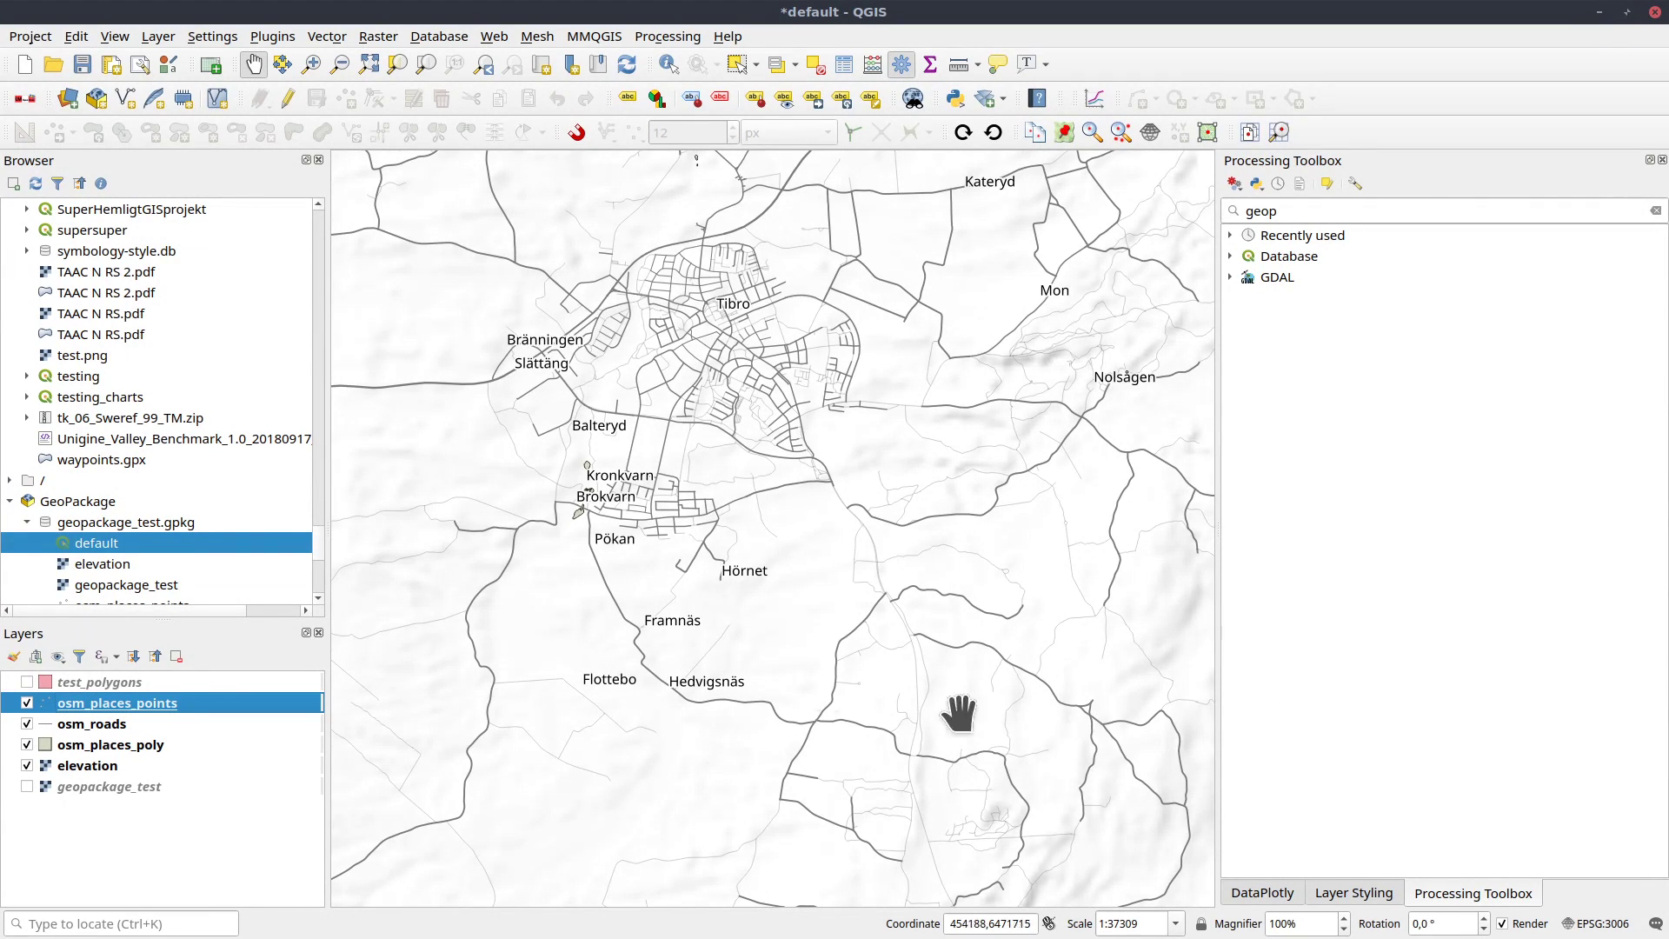
# Drag Terrangkartan_50k.gpkg's Standard project onto the map, closing the current project without saving.
pyautogui.click(26, 524)
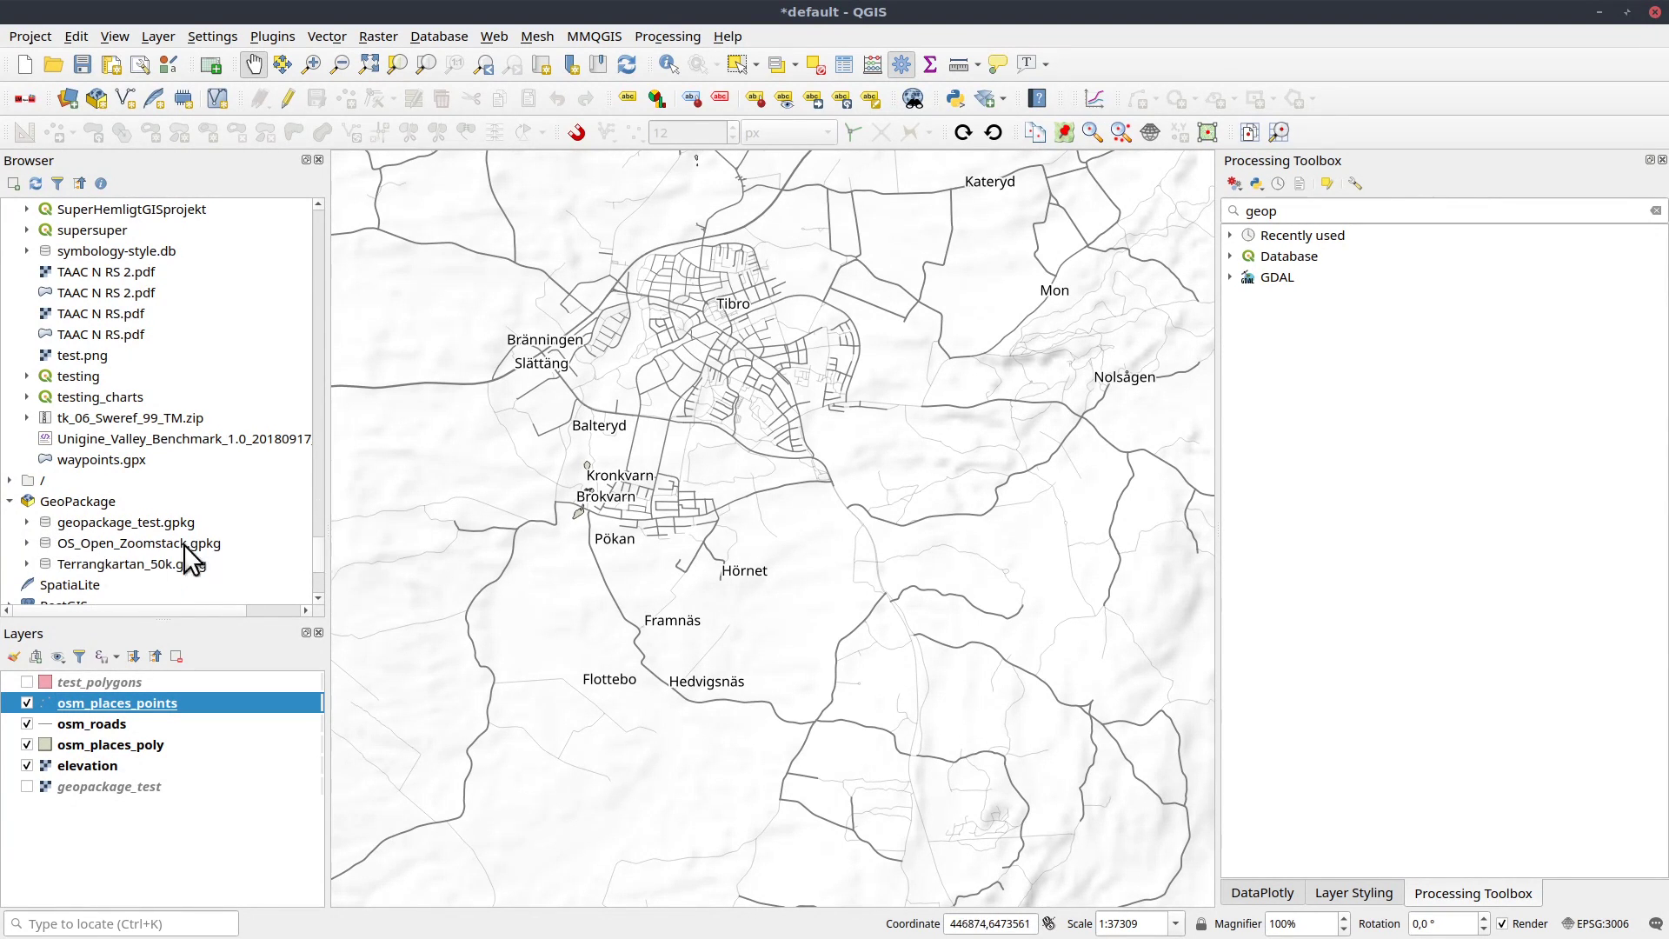
pyautogui.click(25, 563)
pyautogui.scroll(4, 167, 522)
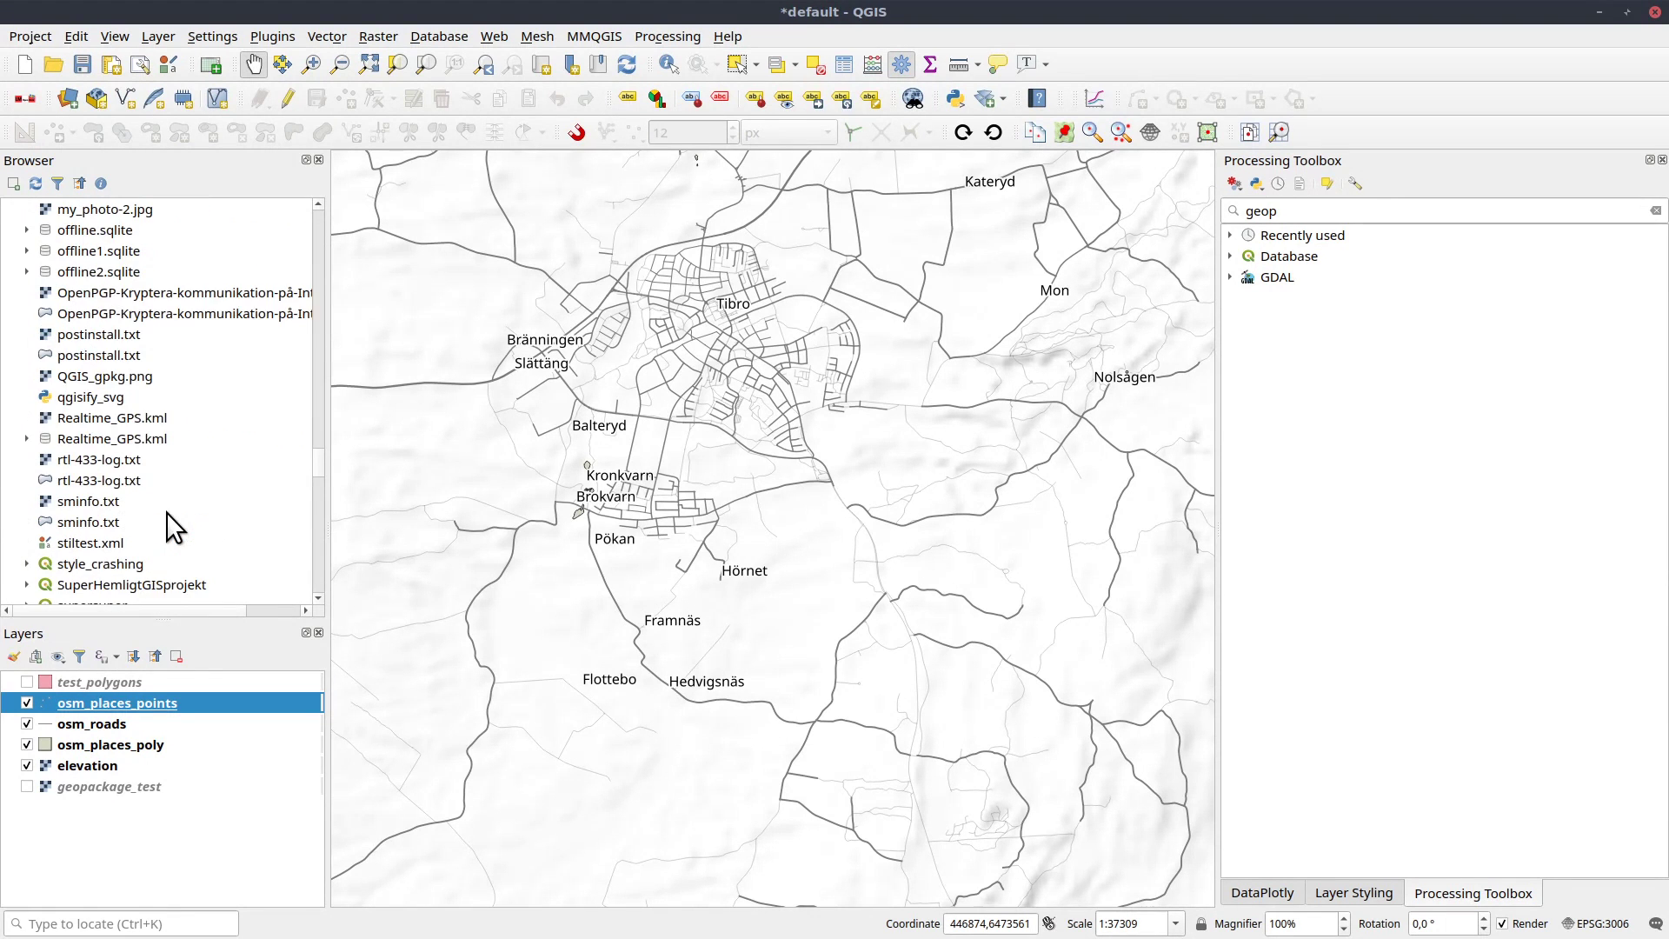
pyautogui.scroll(3, 161, 508)
pyautogui.scroll(-15, 164, 509)
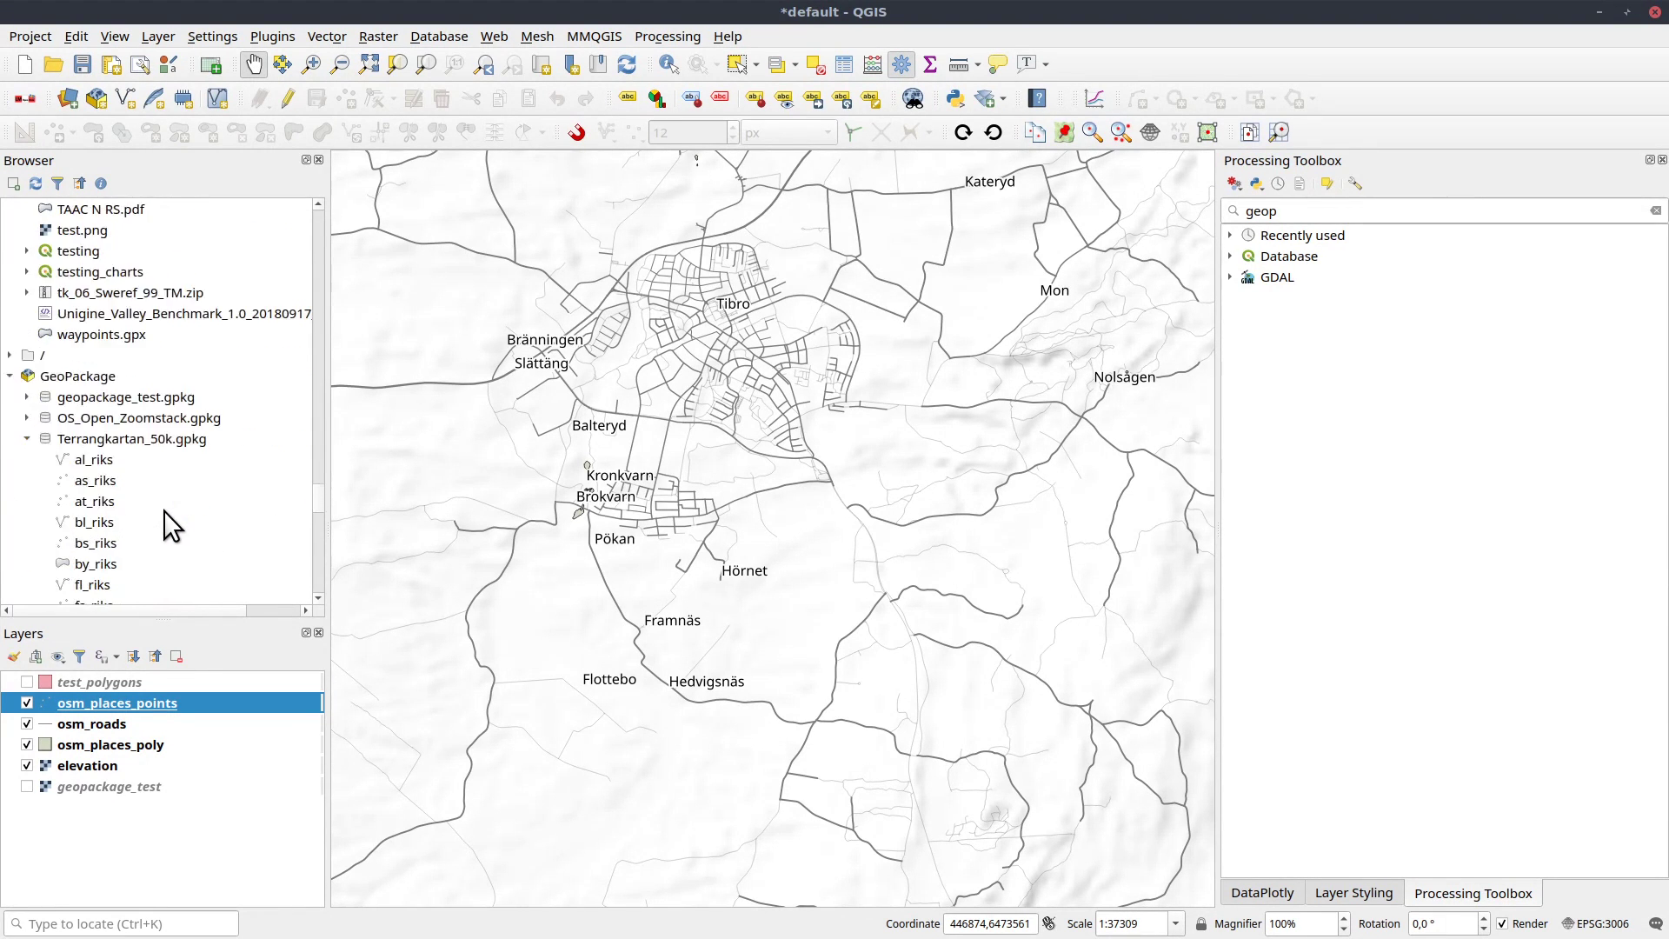
pyautogui.scroll(-5, 164, 509)
pyautogui.click(60, 459)
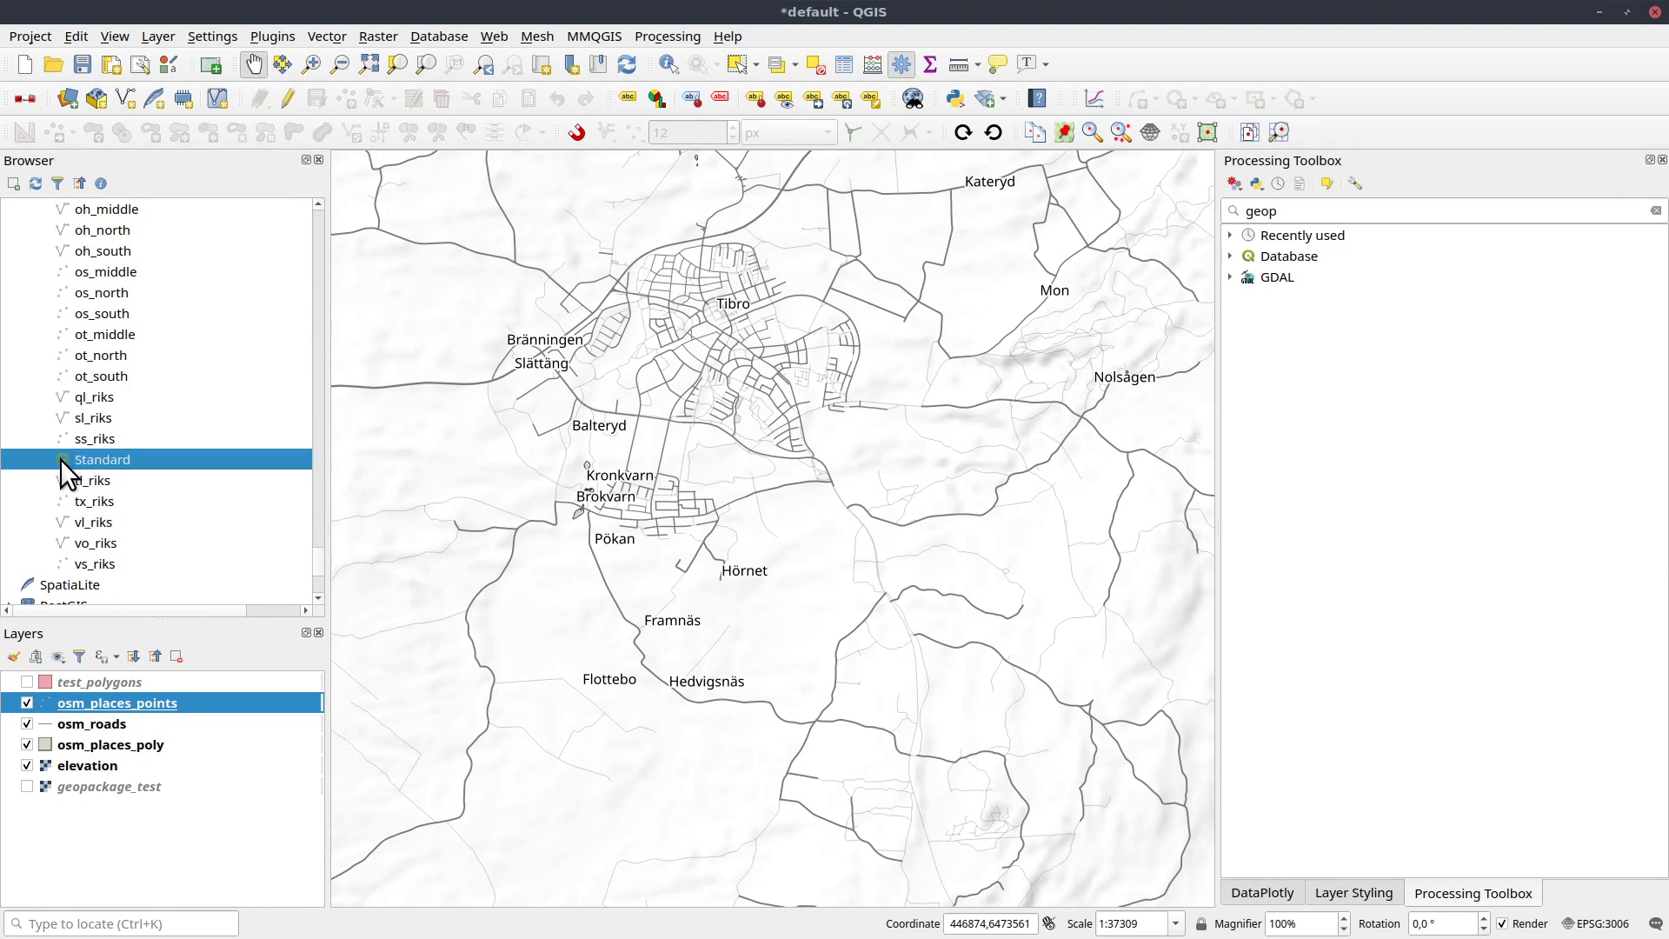
pyautogui.moveTo(68, 459); pyautogui.dragTo(586, 497)
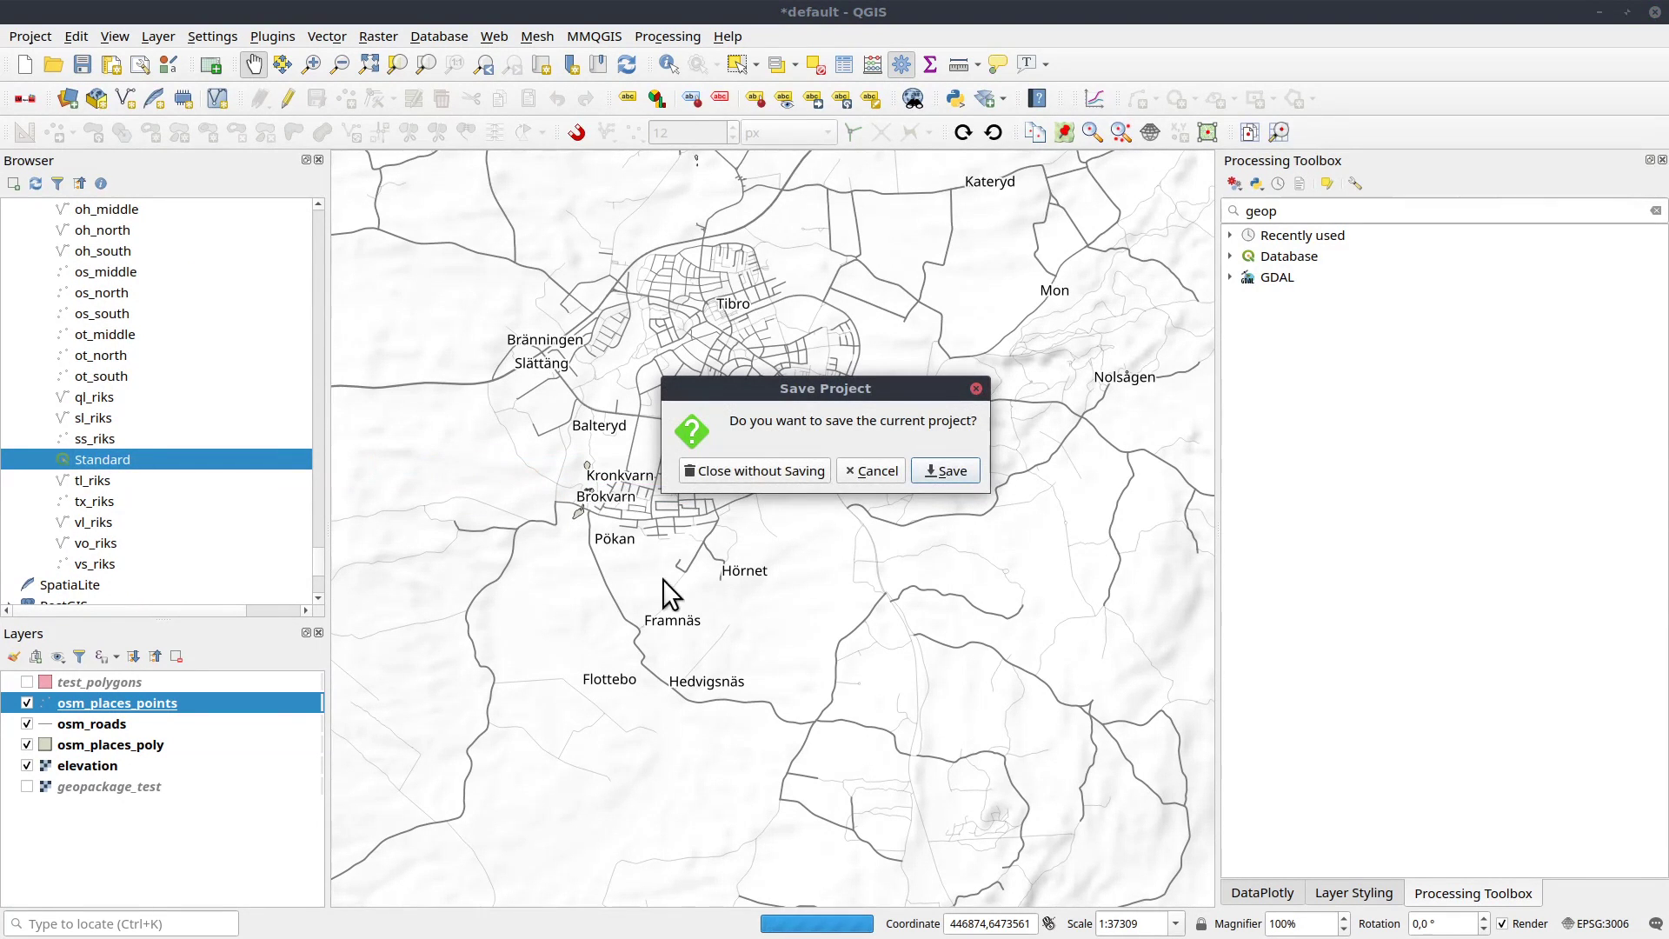
pyautogui.click(765, 468)
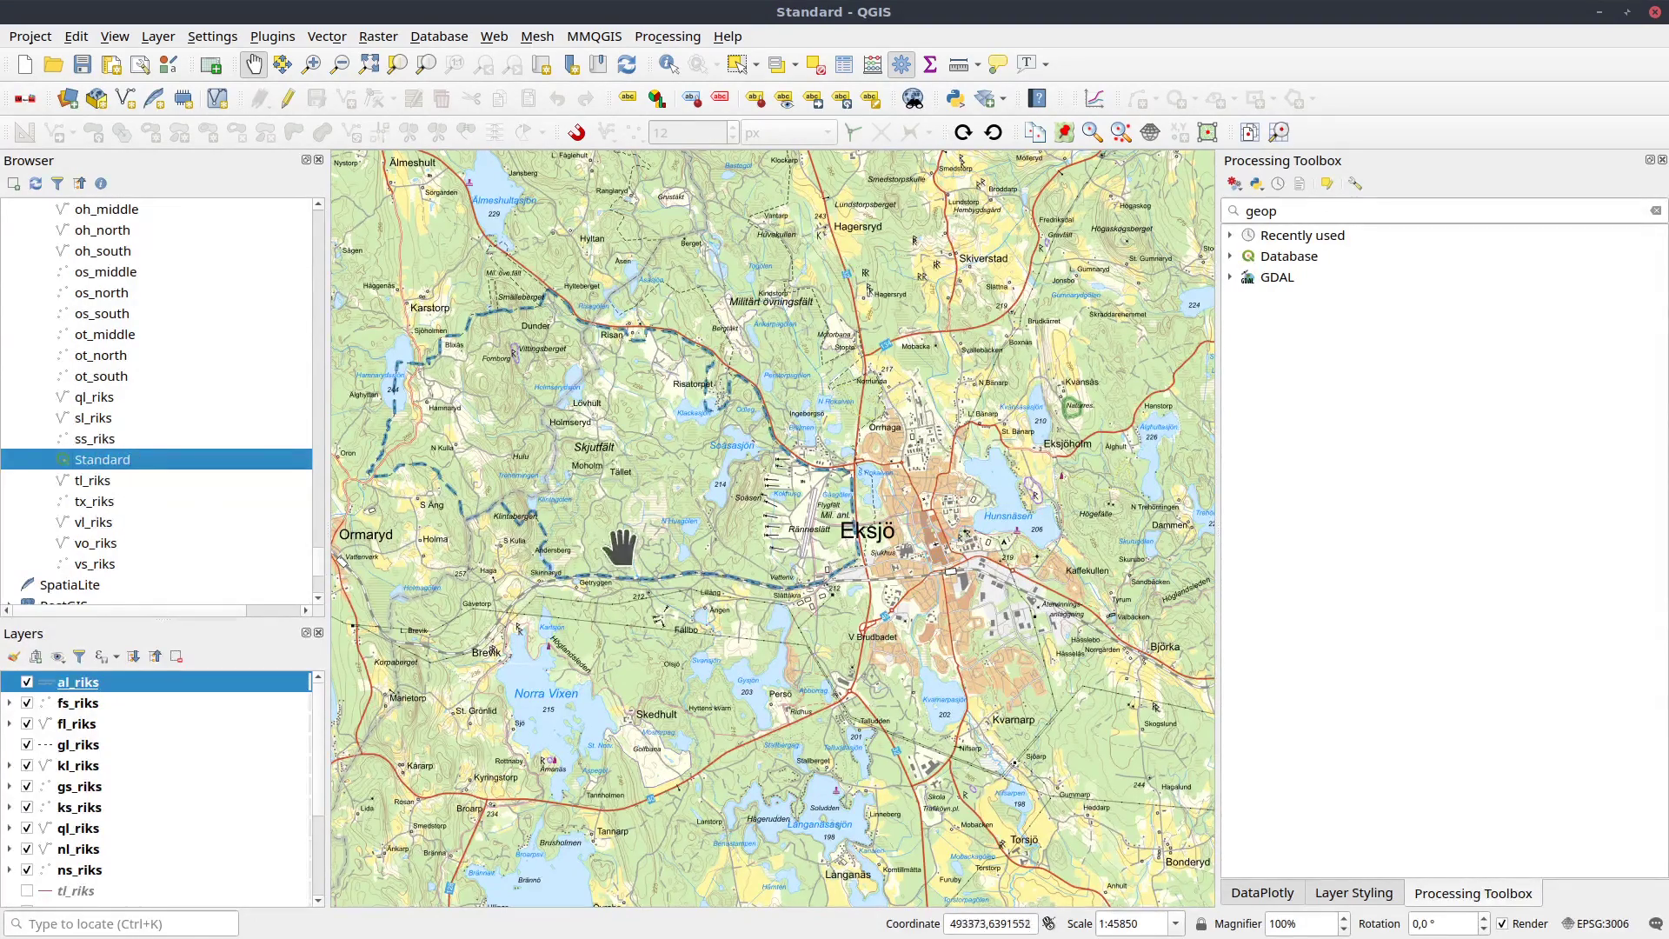
pyautogui.moveTo(826, 508); pyautogui.dragTo(656, 577)
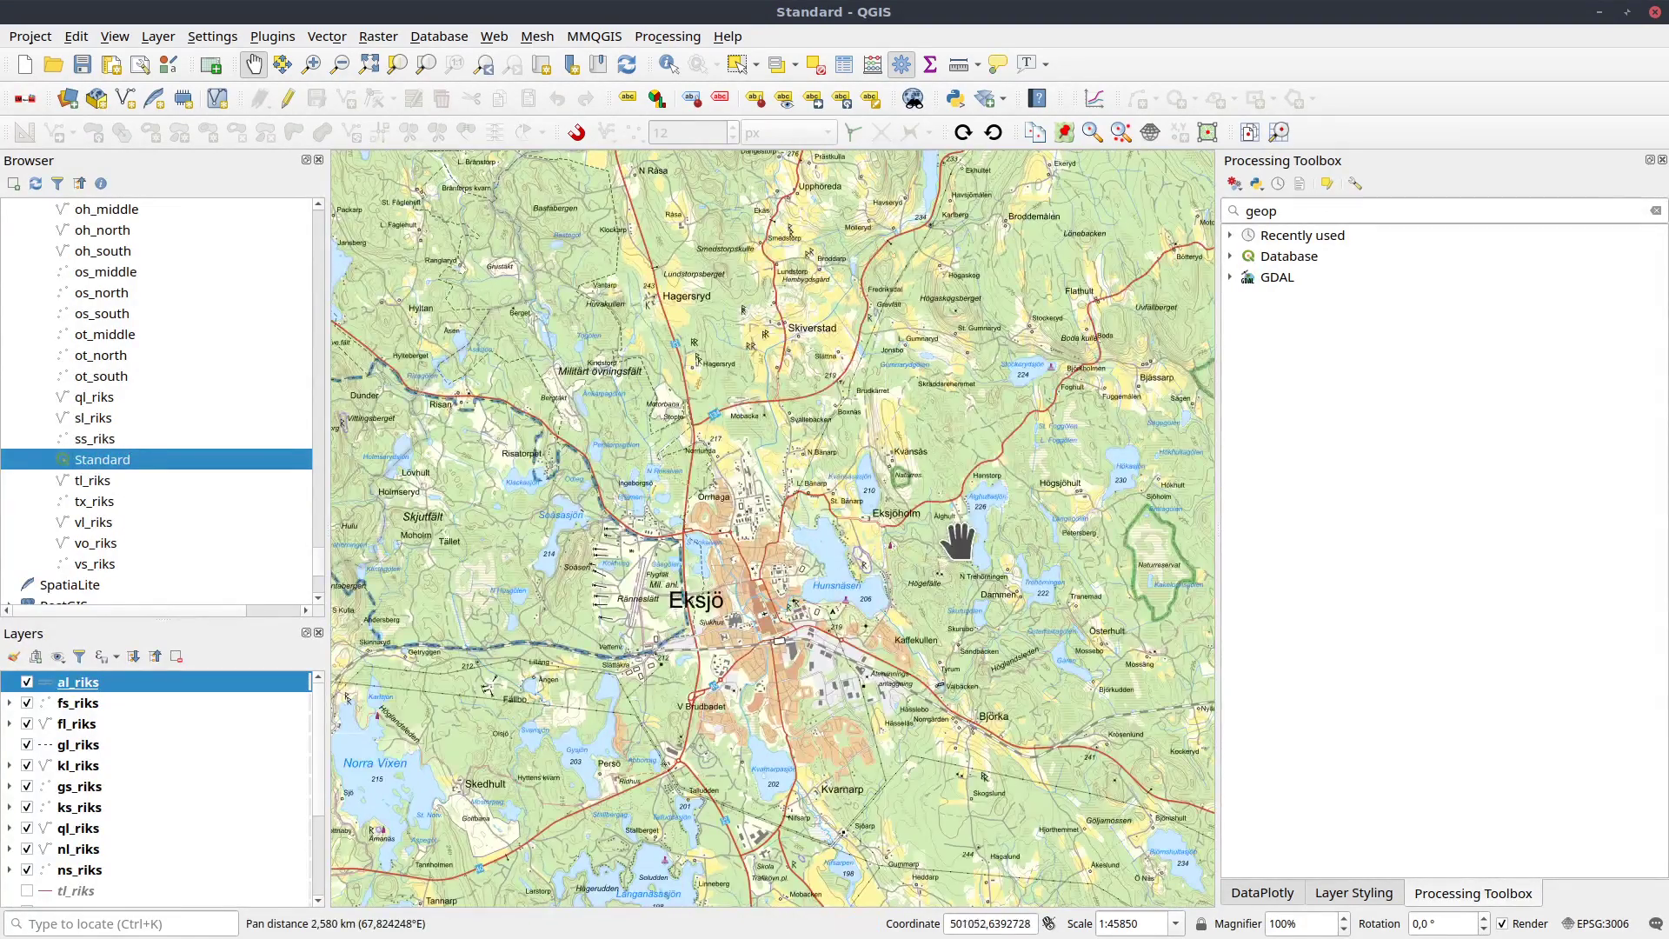
pyautogui.click(93, 481)
pyautogui.rightClick(87, 478)
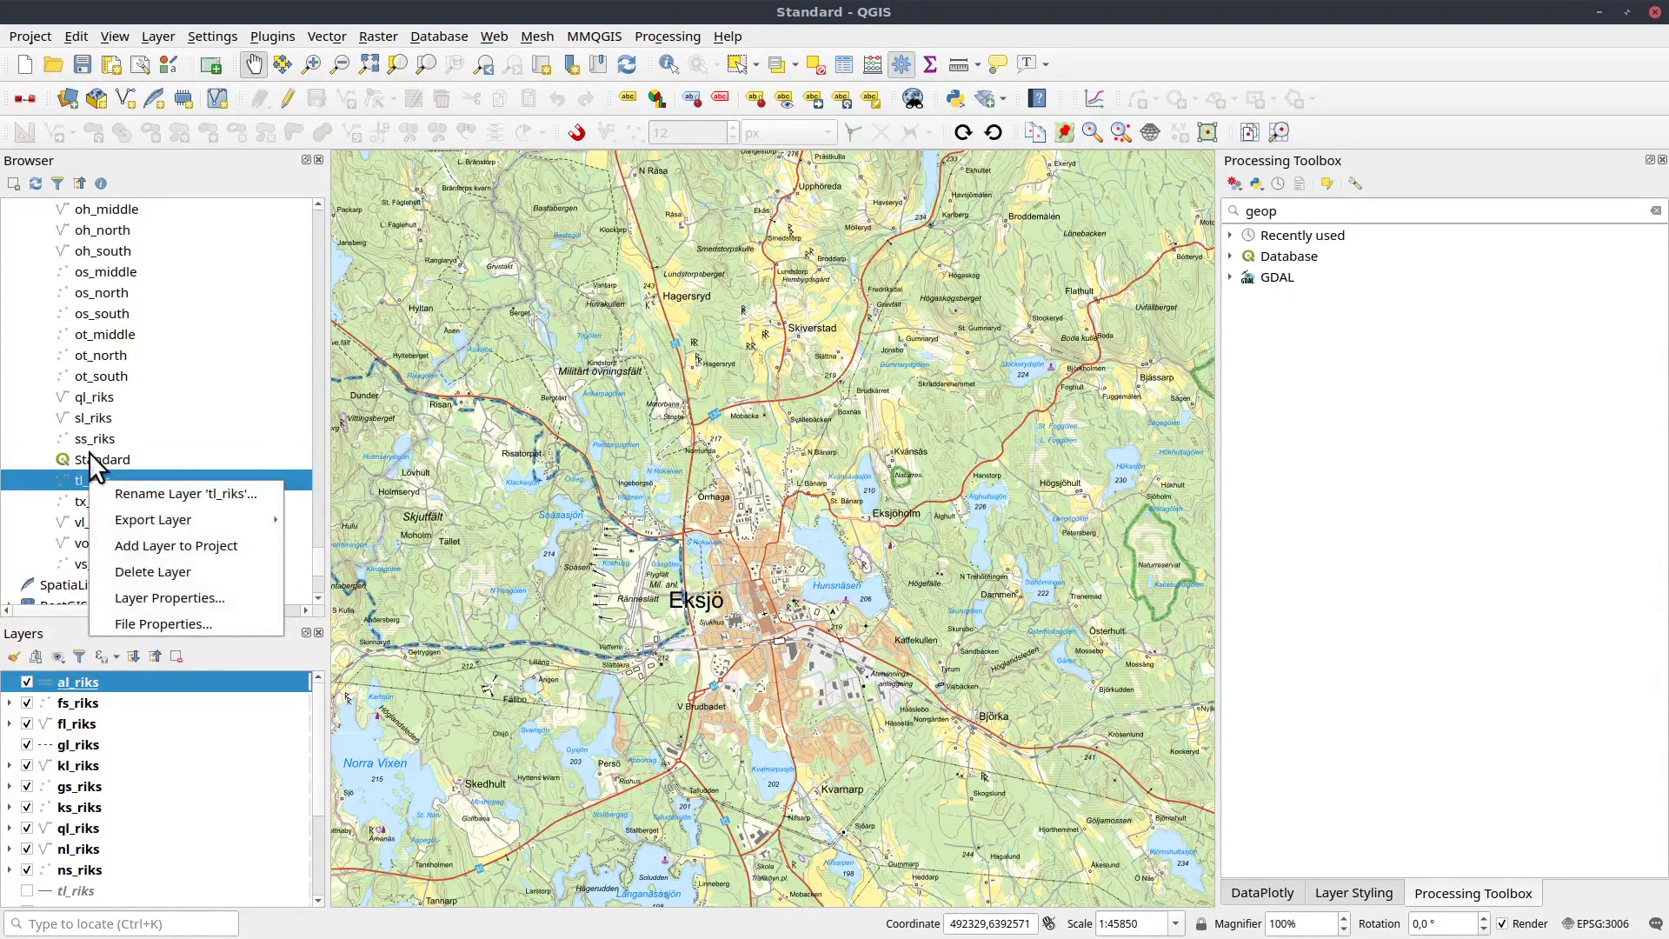
pyautogui.click(183, 627)
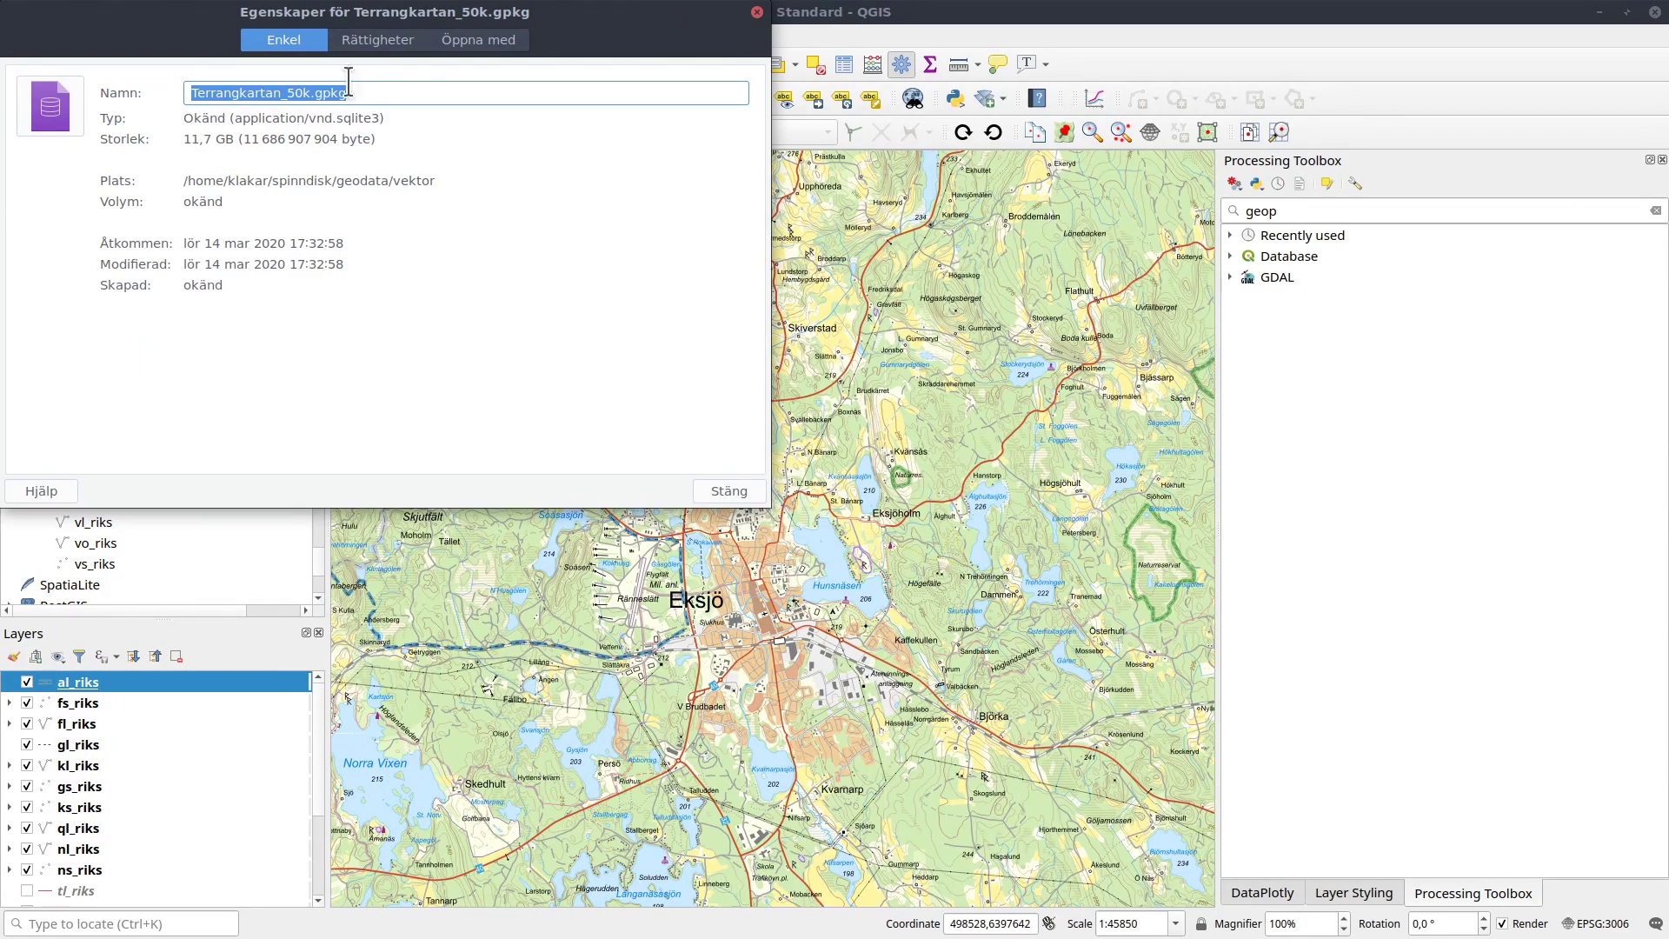
pyautogui.click(757, 12)
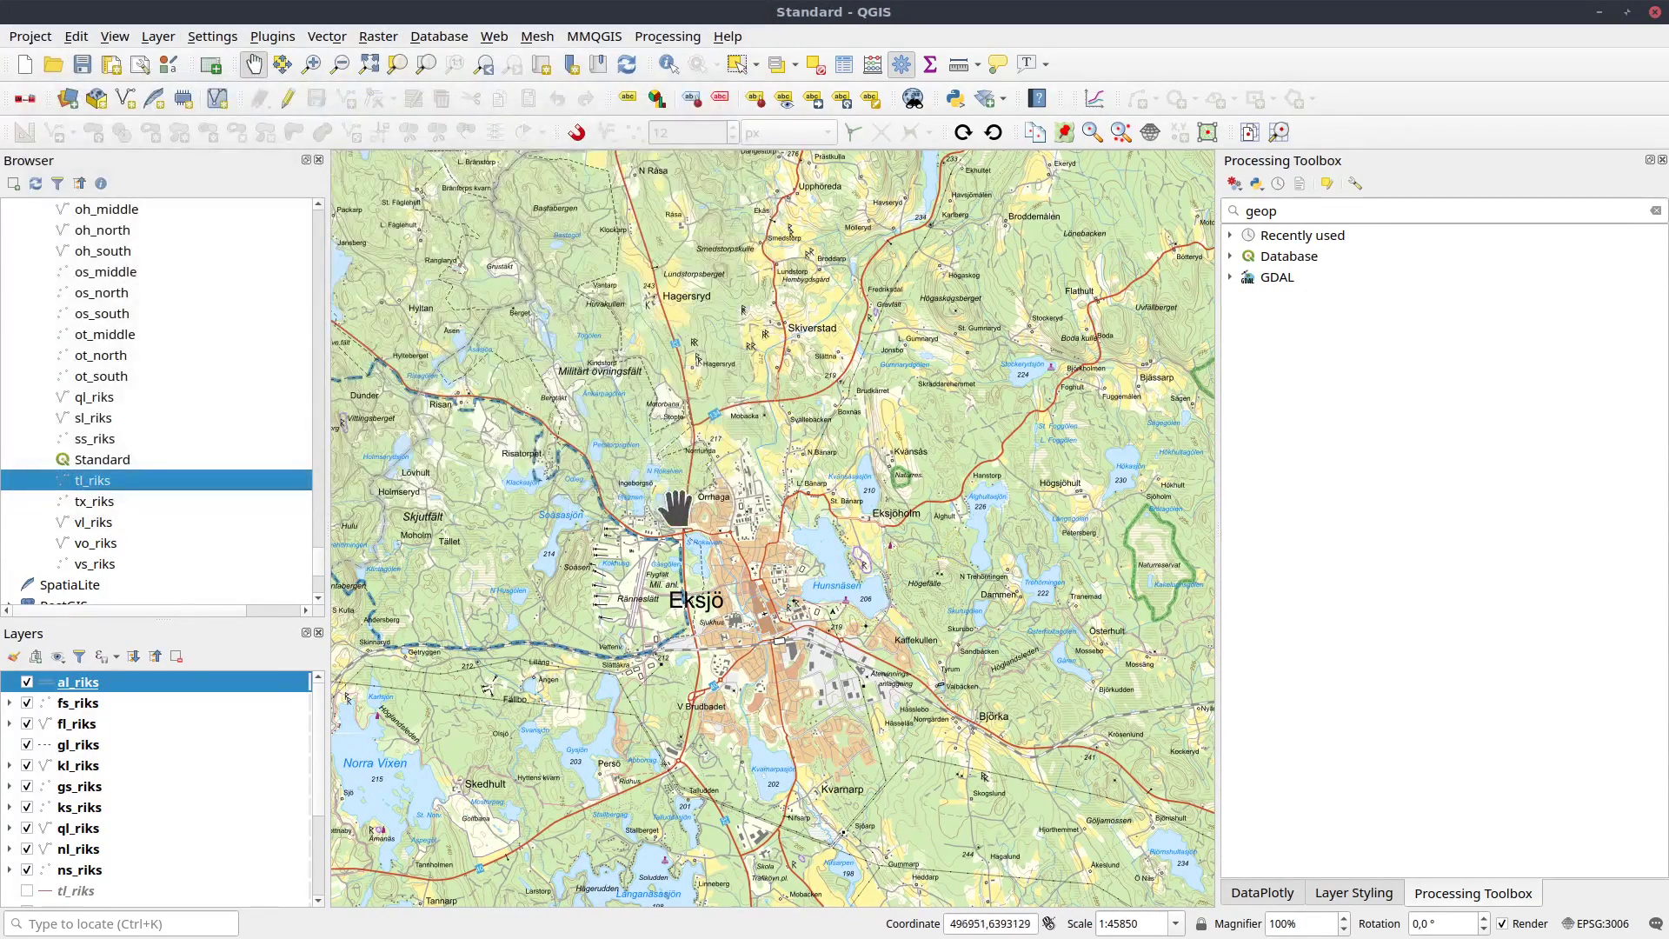
pyautogui.moveTo(766, 639); pyautogui.dragTo(822, 539)
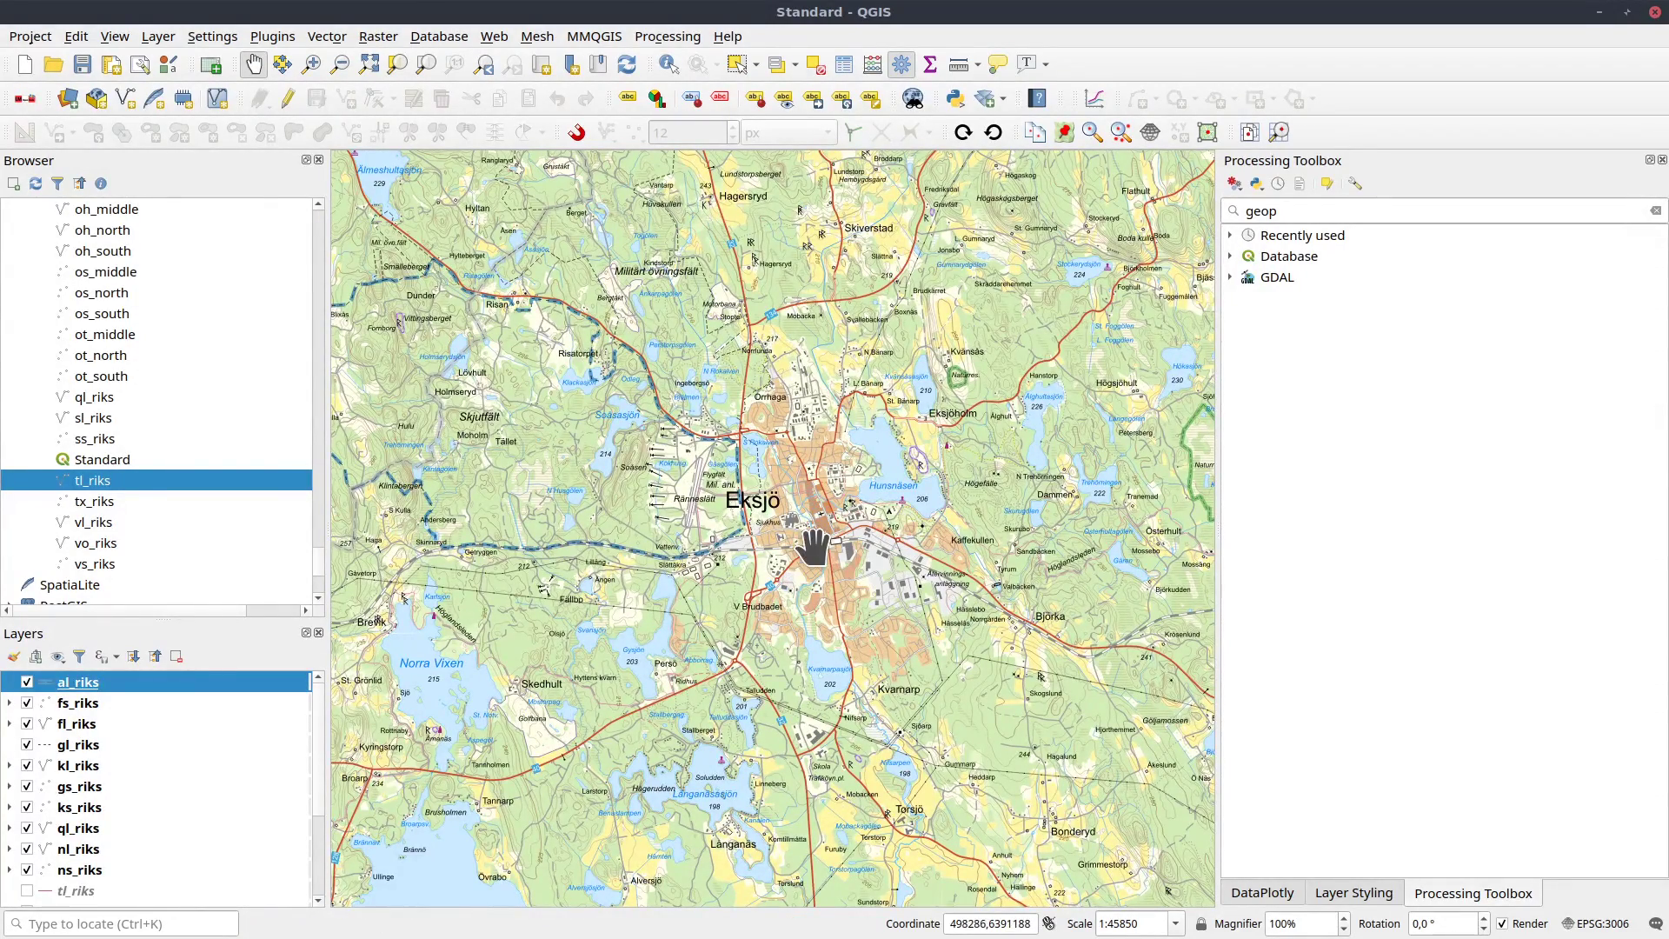
pyautogui.scroll(2, 783, 535)
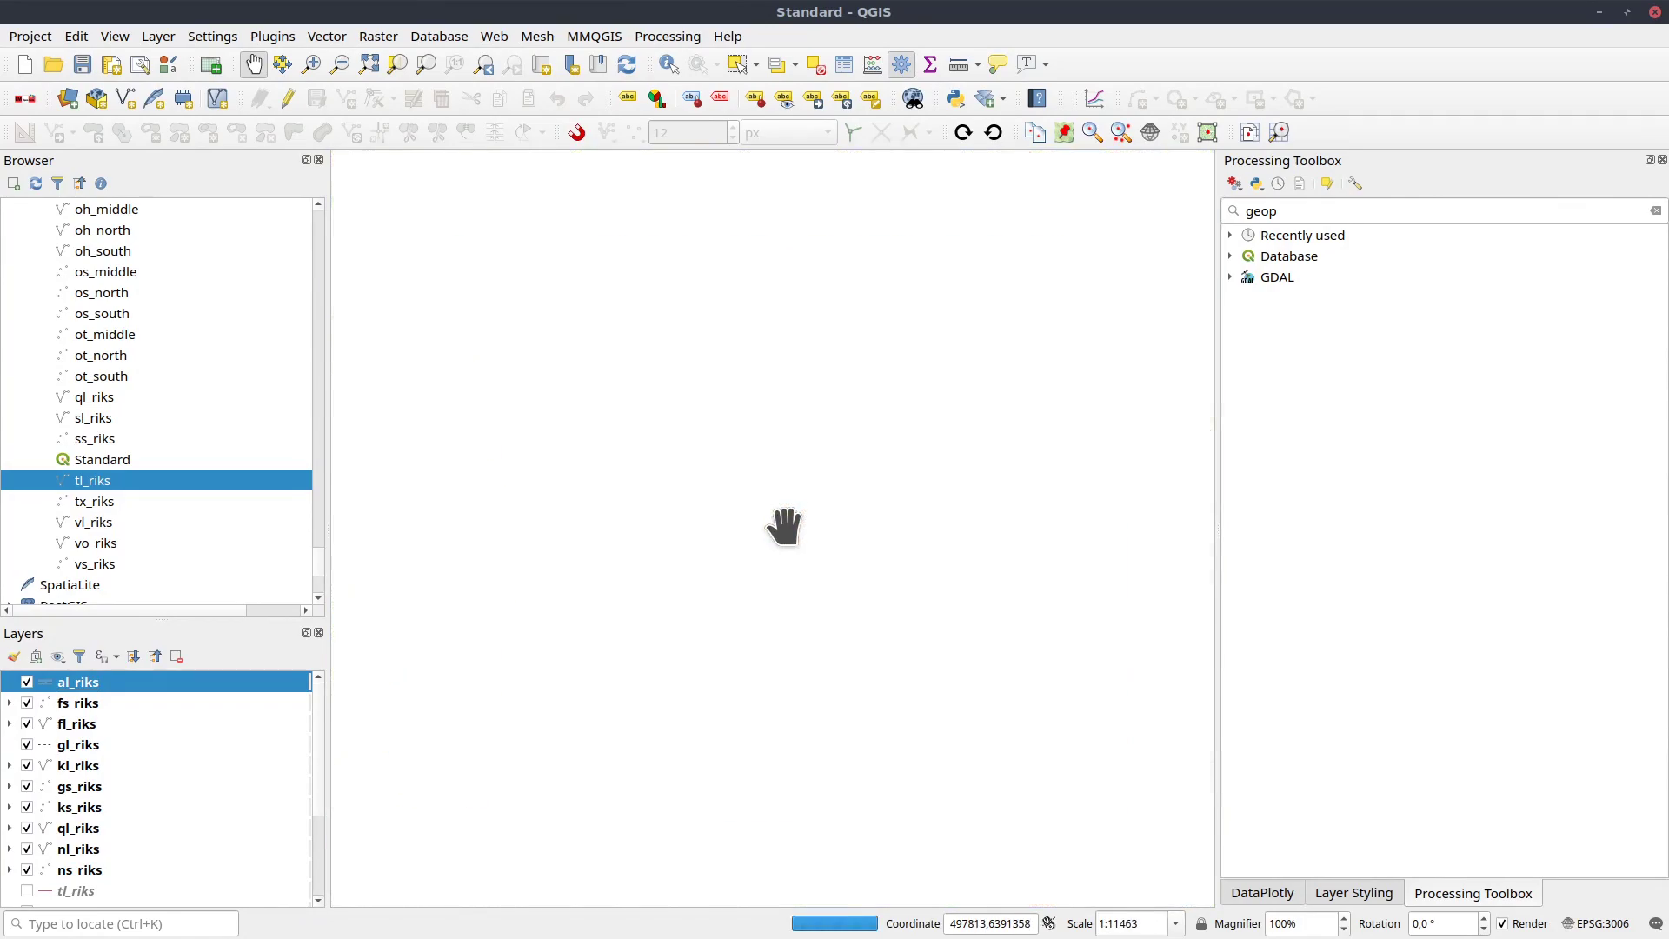
pyautogui.scroll(-2, 809, 543)
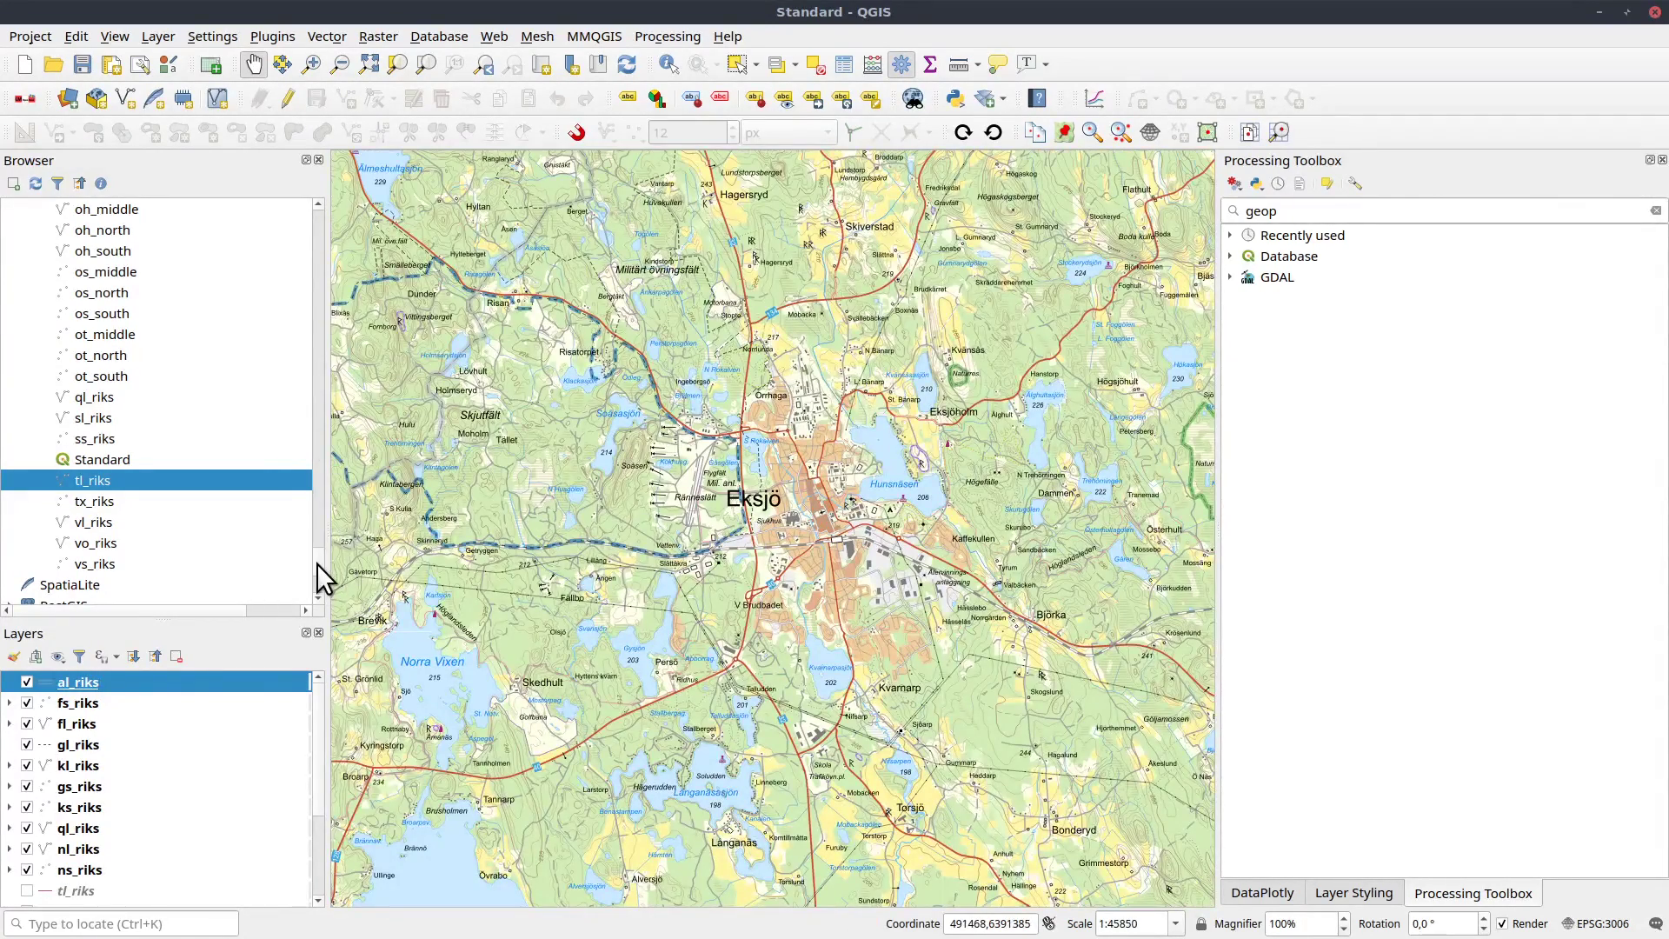
# Load OS_Open_Zoomstack.gpkg's Standard project, dismiss the older-file warning, and zoom toward London.
pyautogui.moveTo(316, 558); pyautogui.dragTo(316, 522)
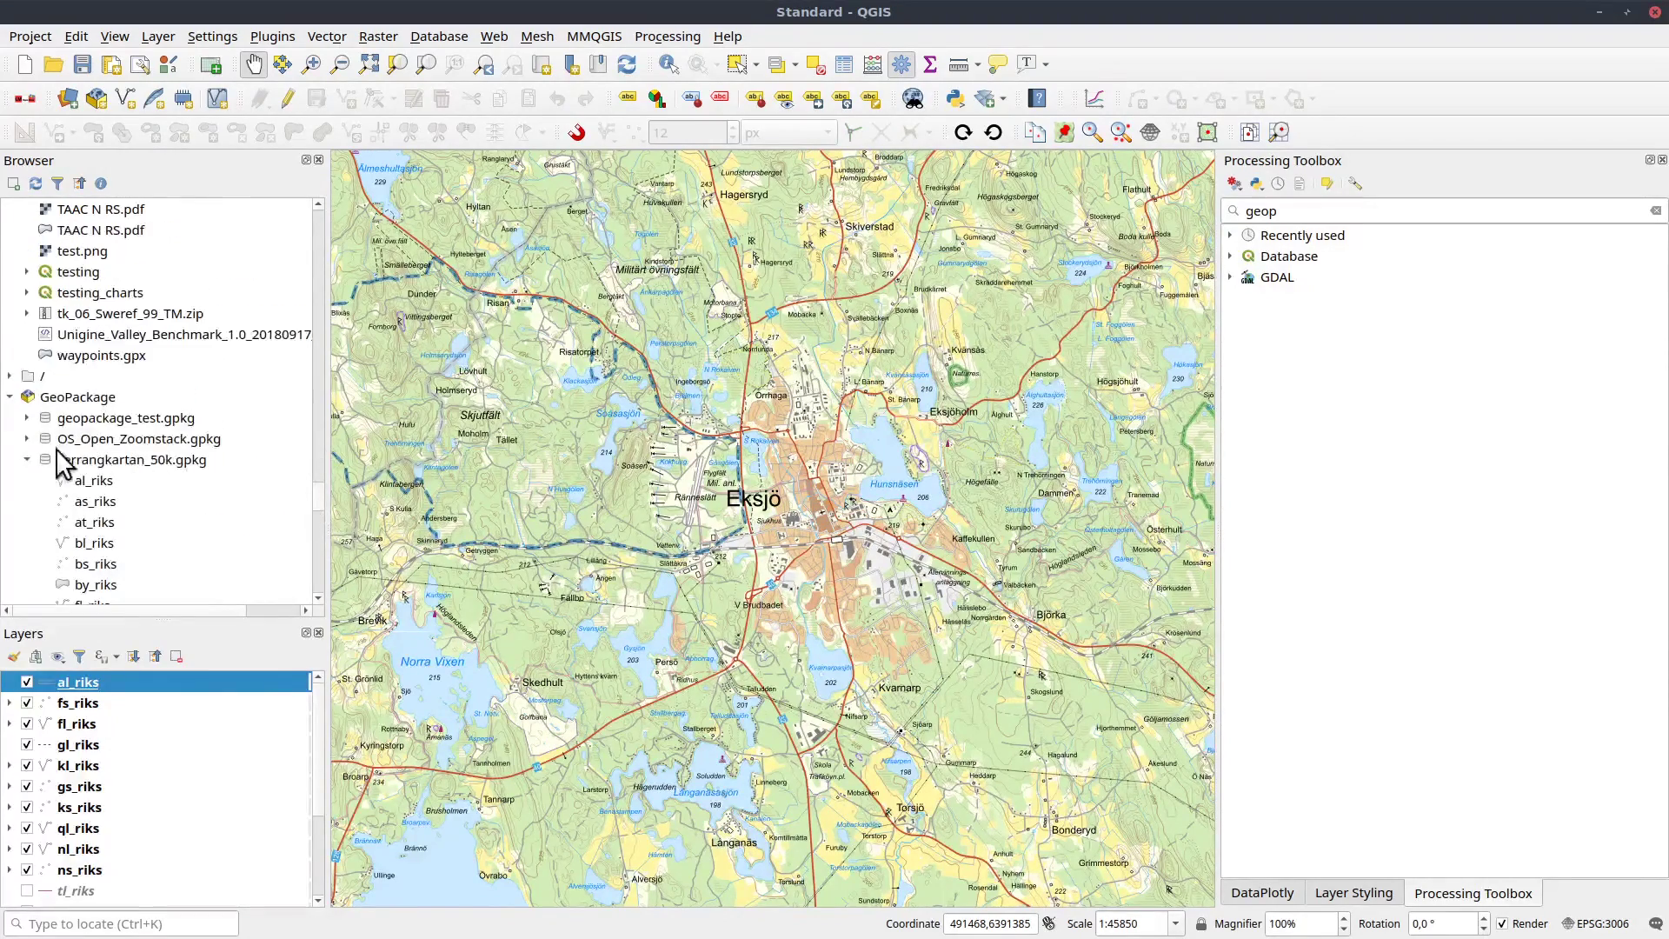
pyautogui.click(28, 461)
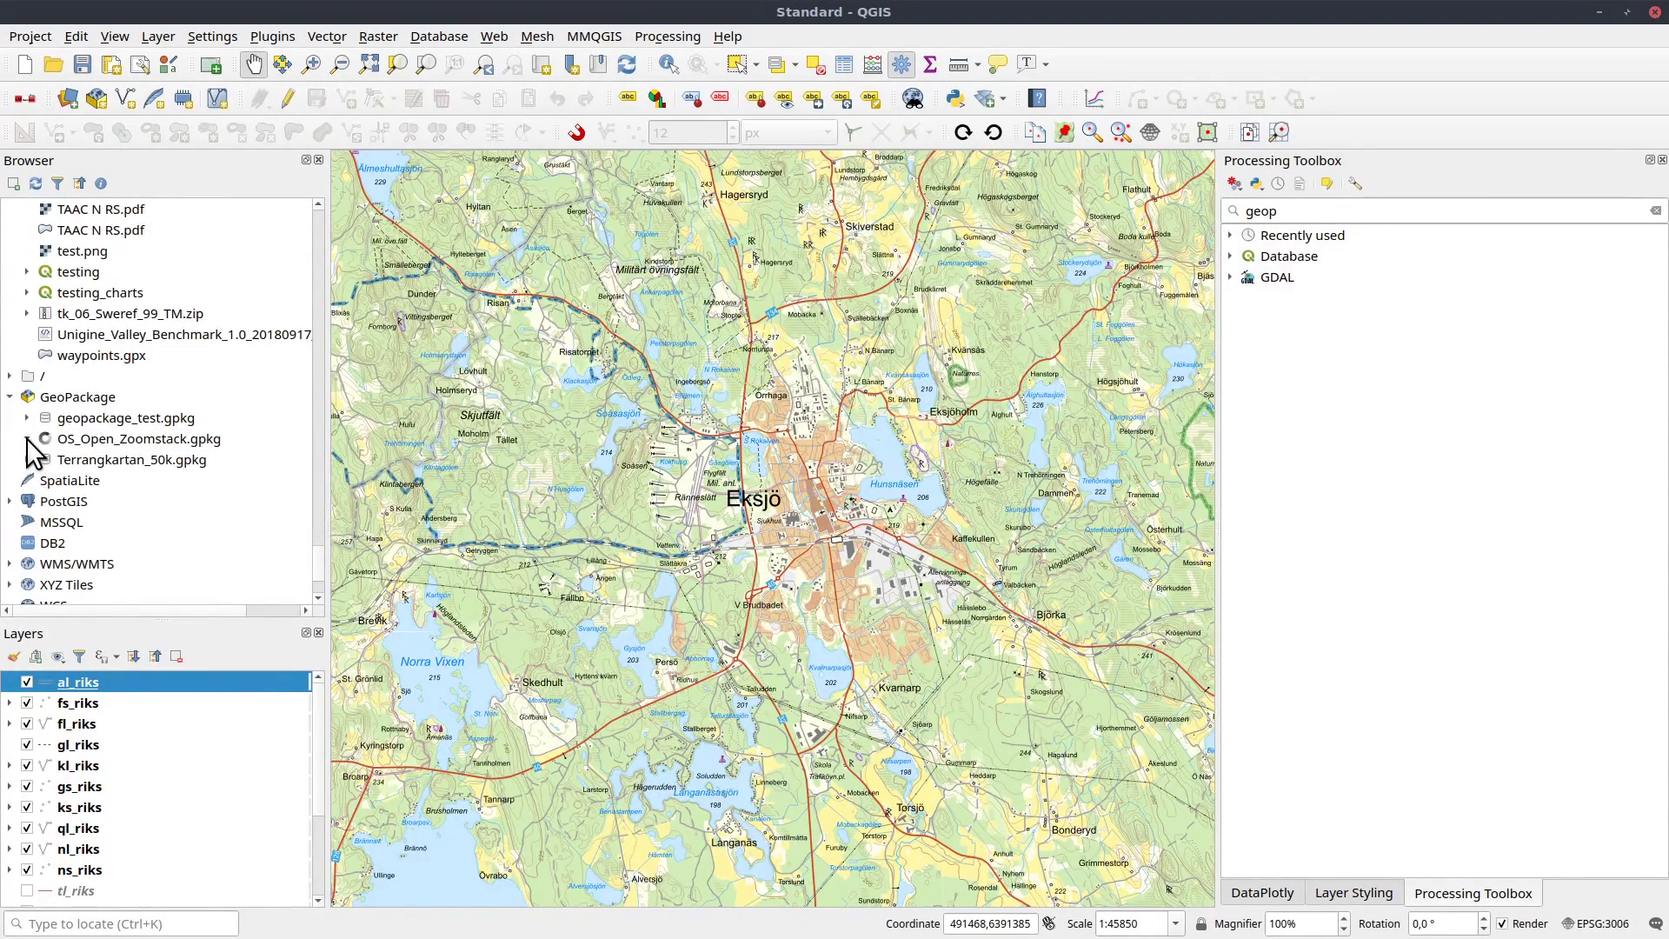
pyautogui.click(27, 439)
pyautogui.moveTo(316, 527); pyautogui.dragTo(316, 541)
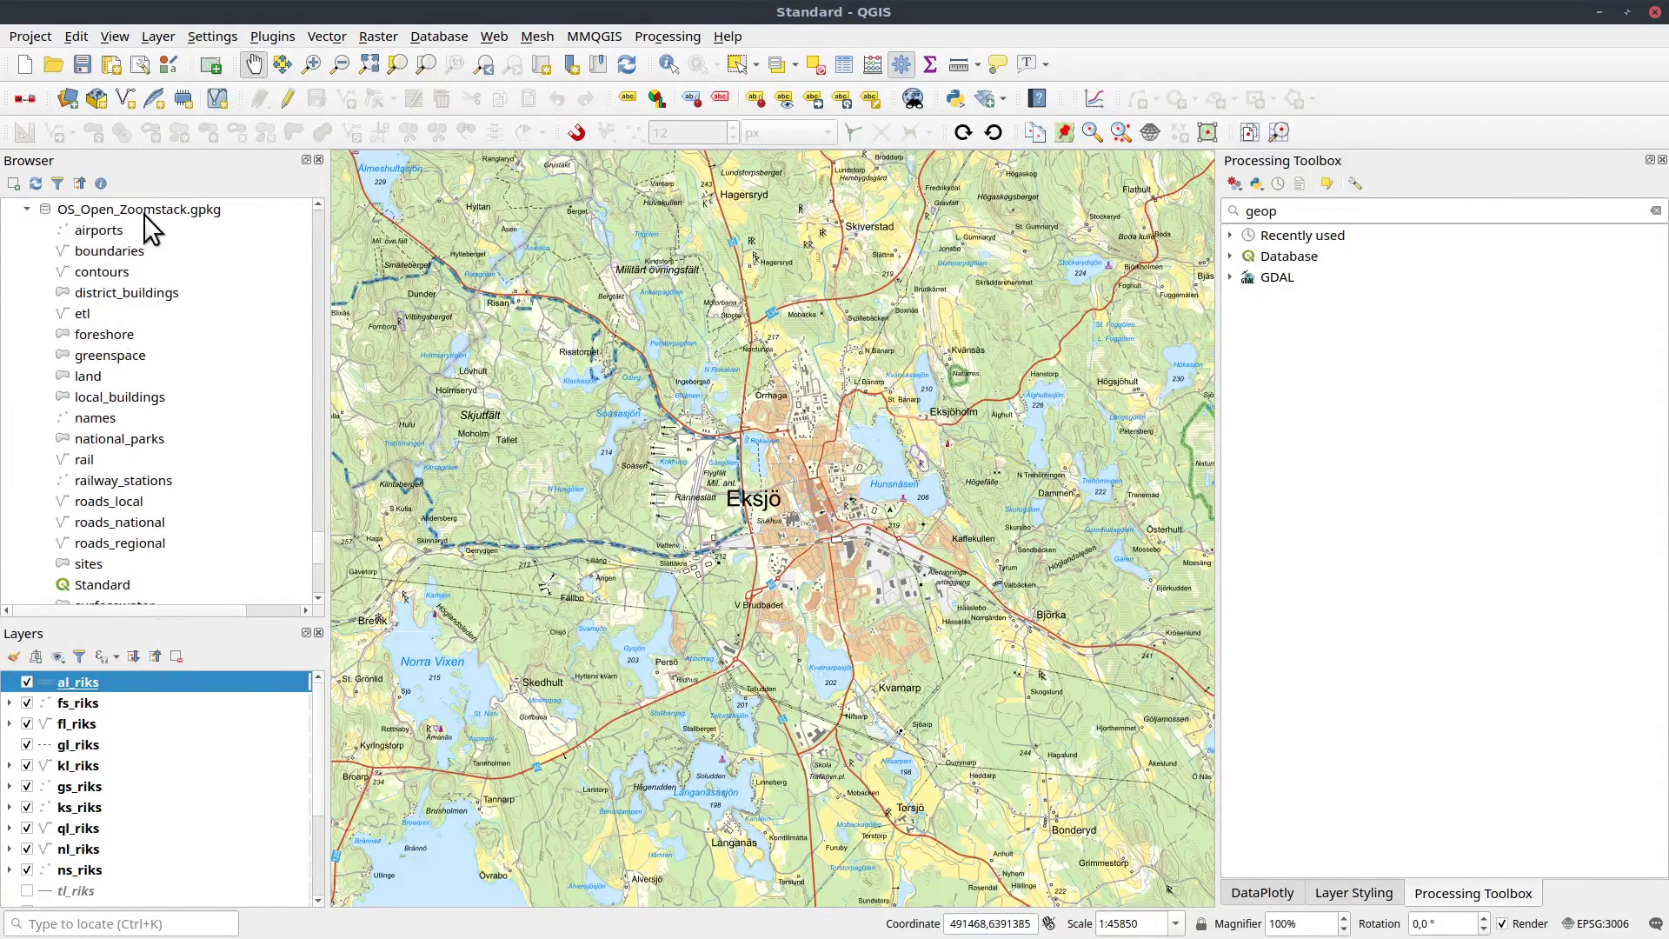
pyautogui.moveTo(65, 585); pyautogui.dragTo(502, 584)
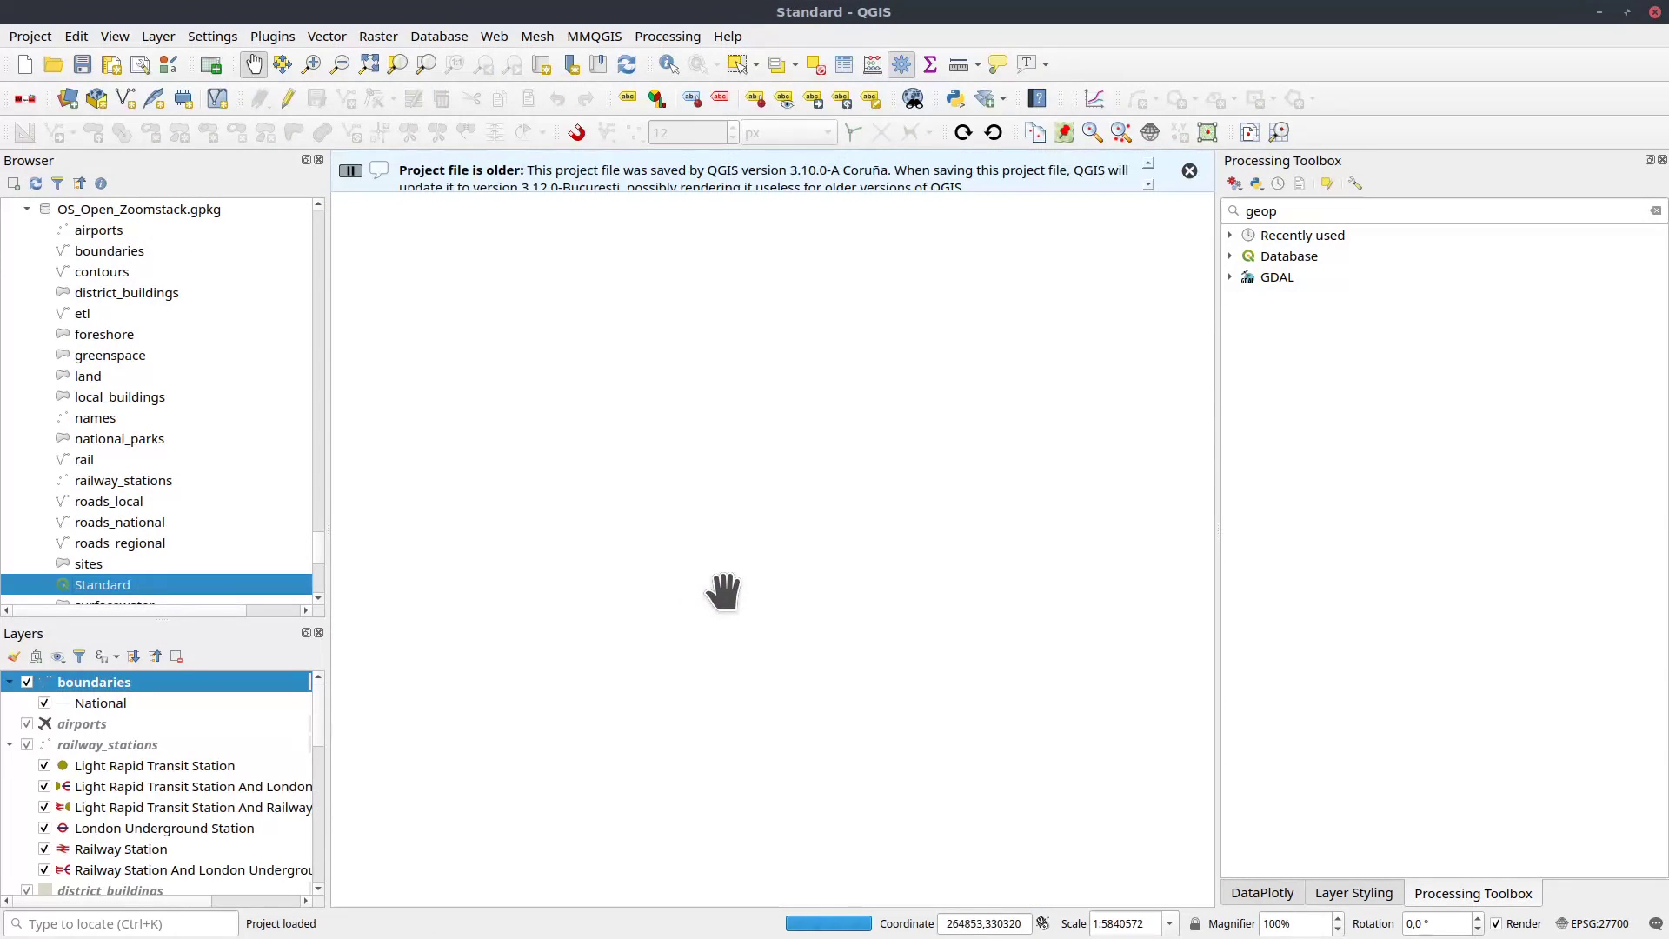
pyautogui.click(1189, 170)
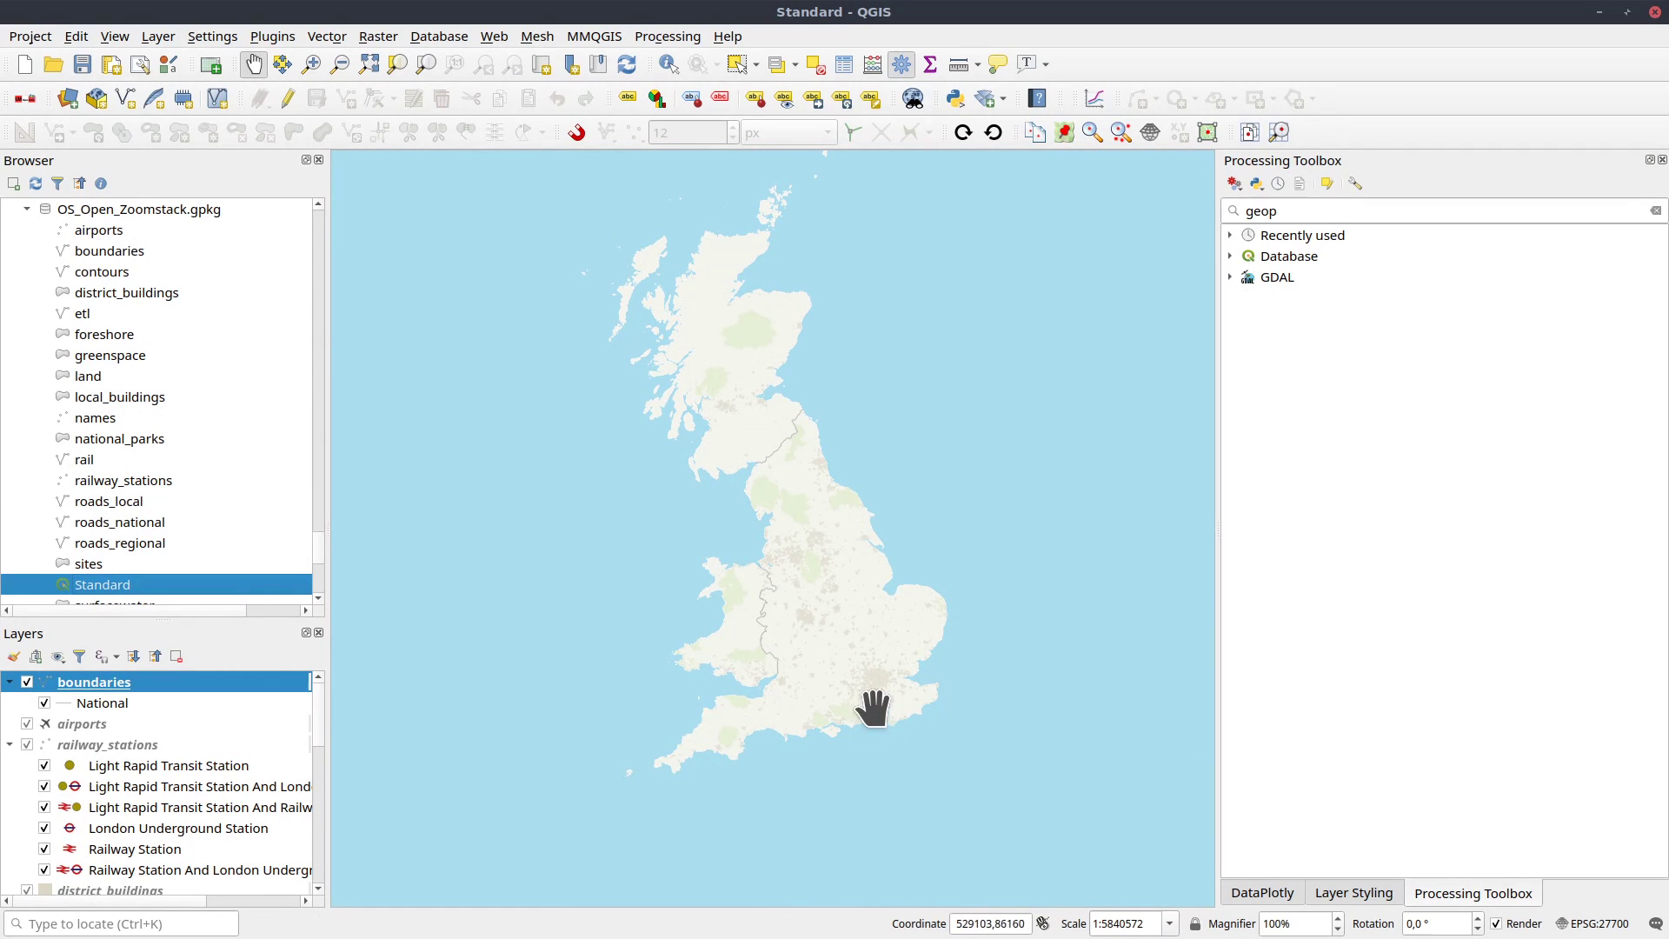
pyautogui.scroll(-1, 873, 698)
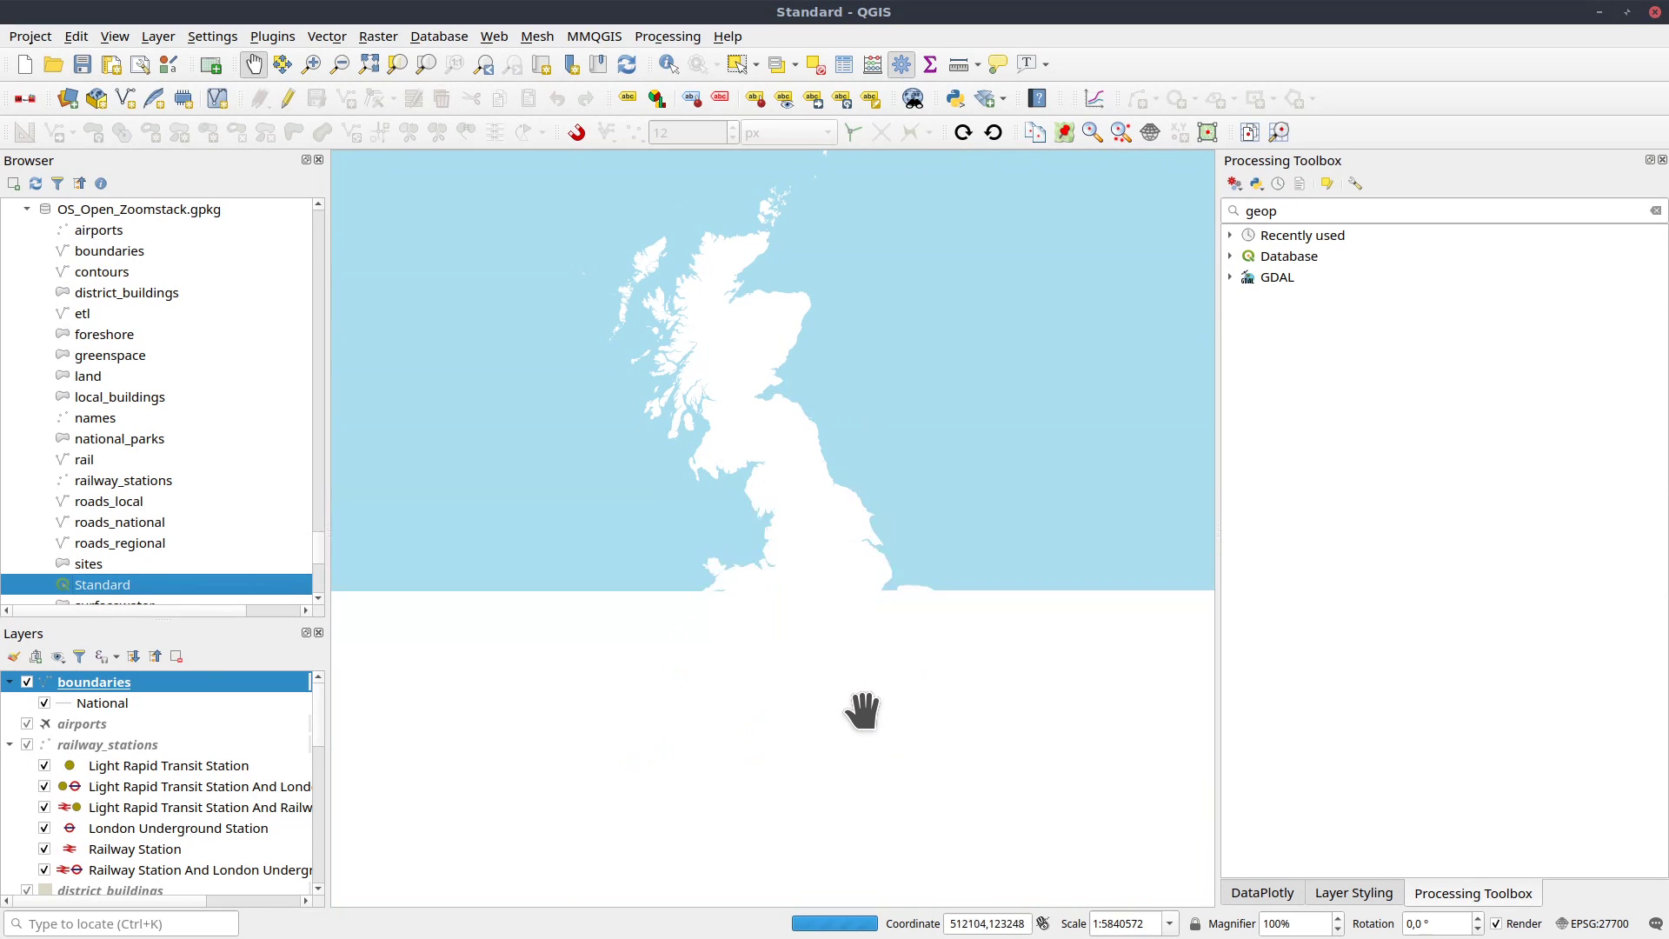
pyautogui.scroll(2, 865, 683)
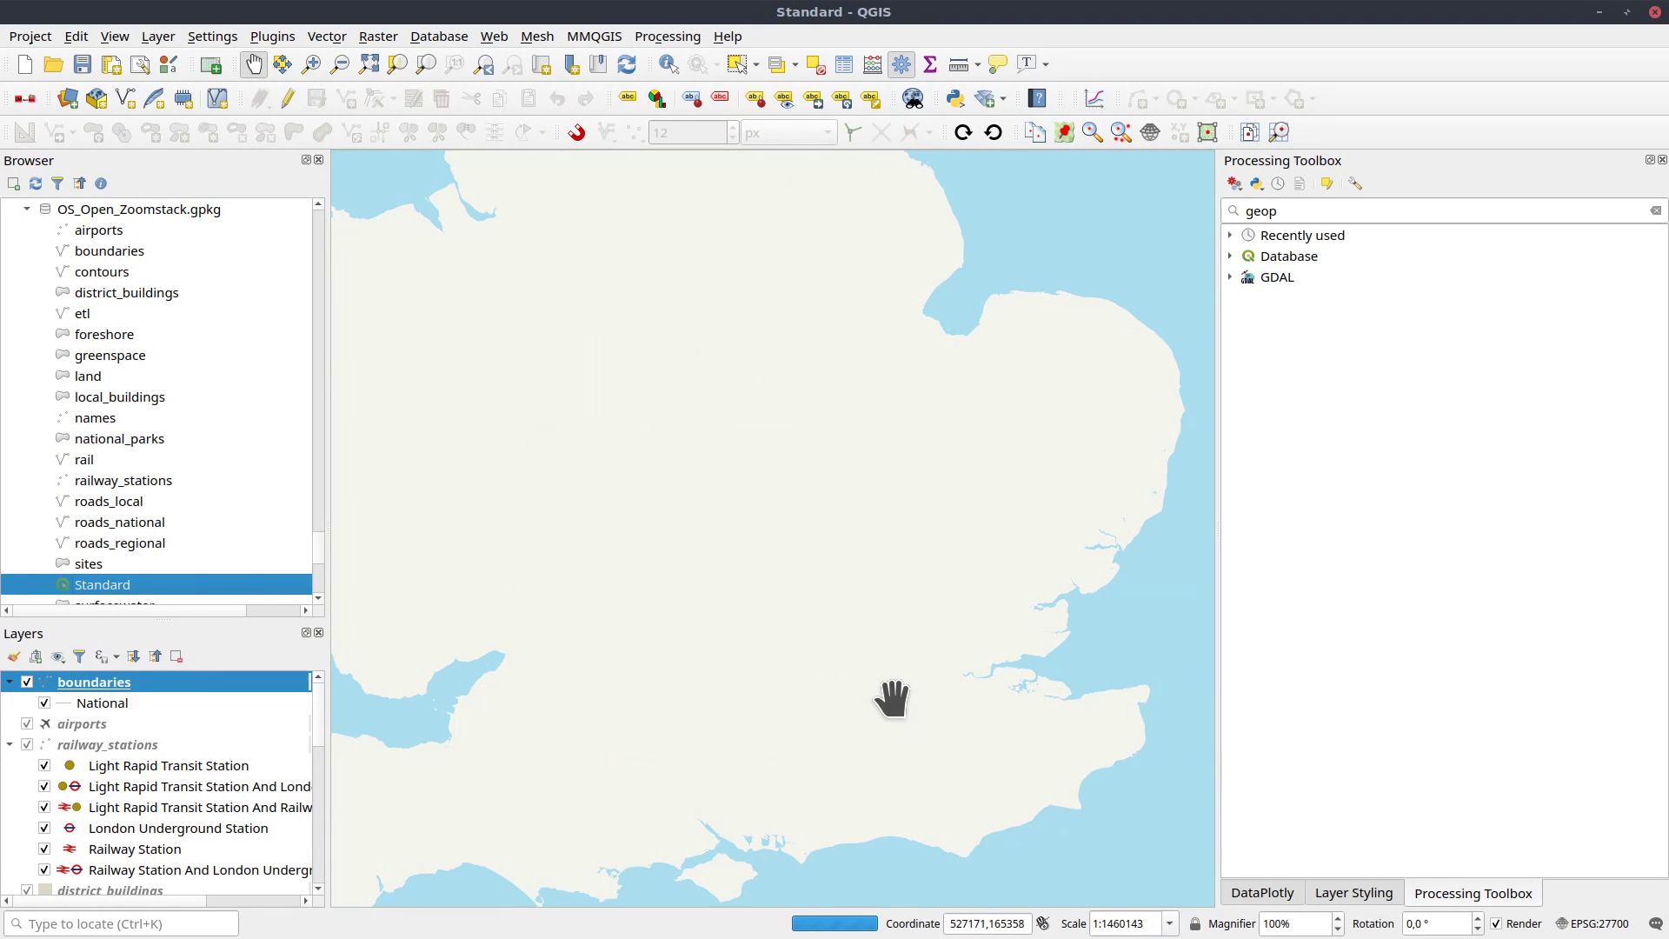
pyautogui.scroll(1, 887, 697)
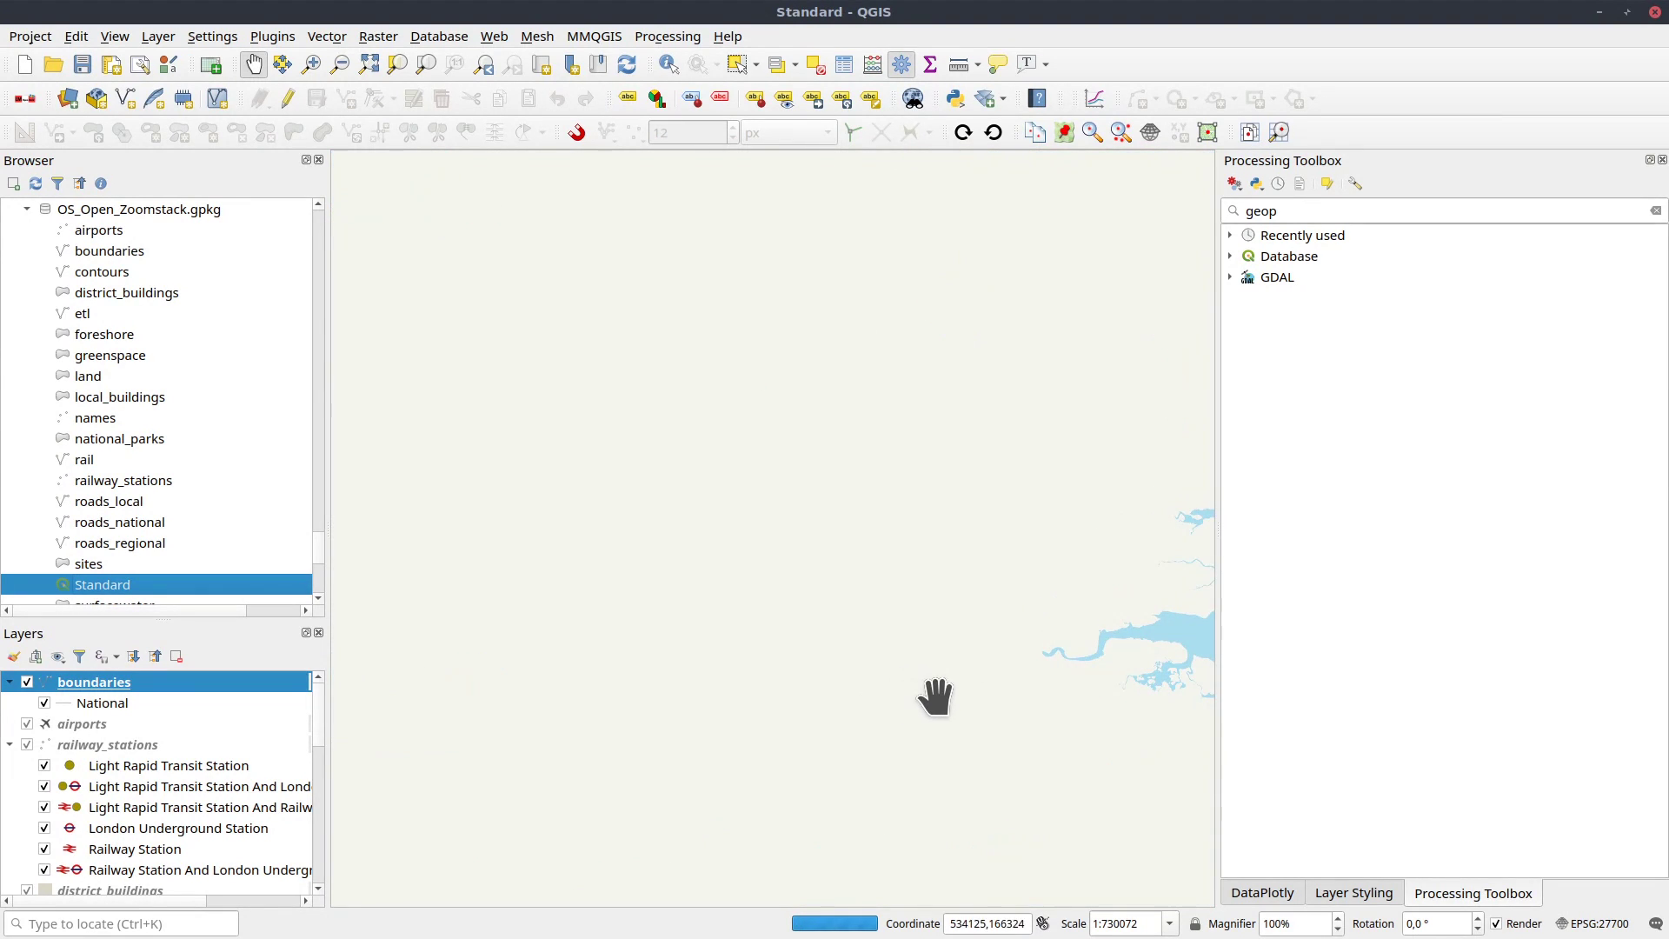
# View the file properties of OS_Open_Zoomstack.gpkg, then close them.
pyautogui.rightClick(84, 561)
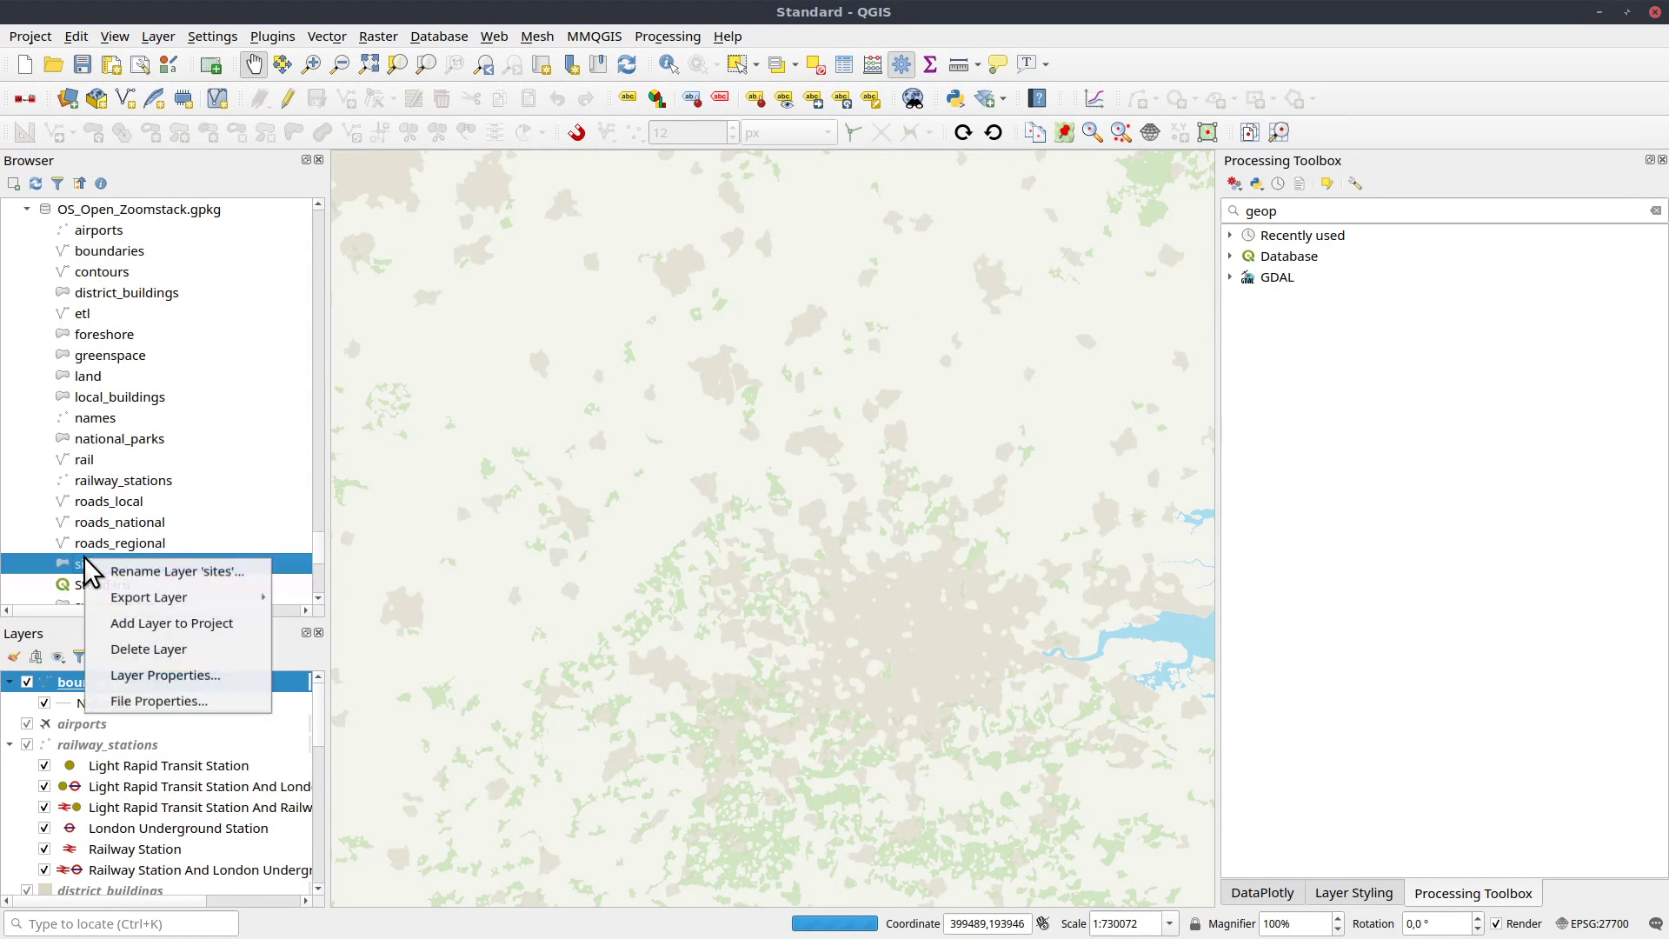
pyautogui.click(162, 701)
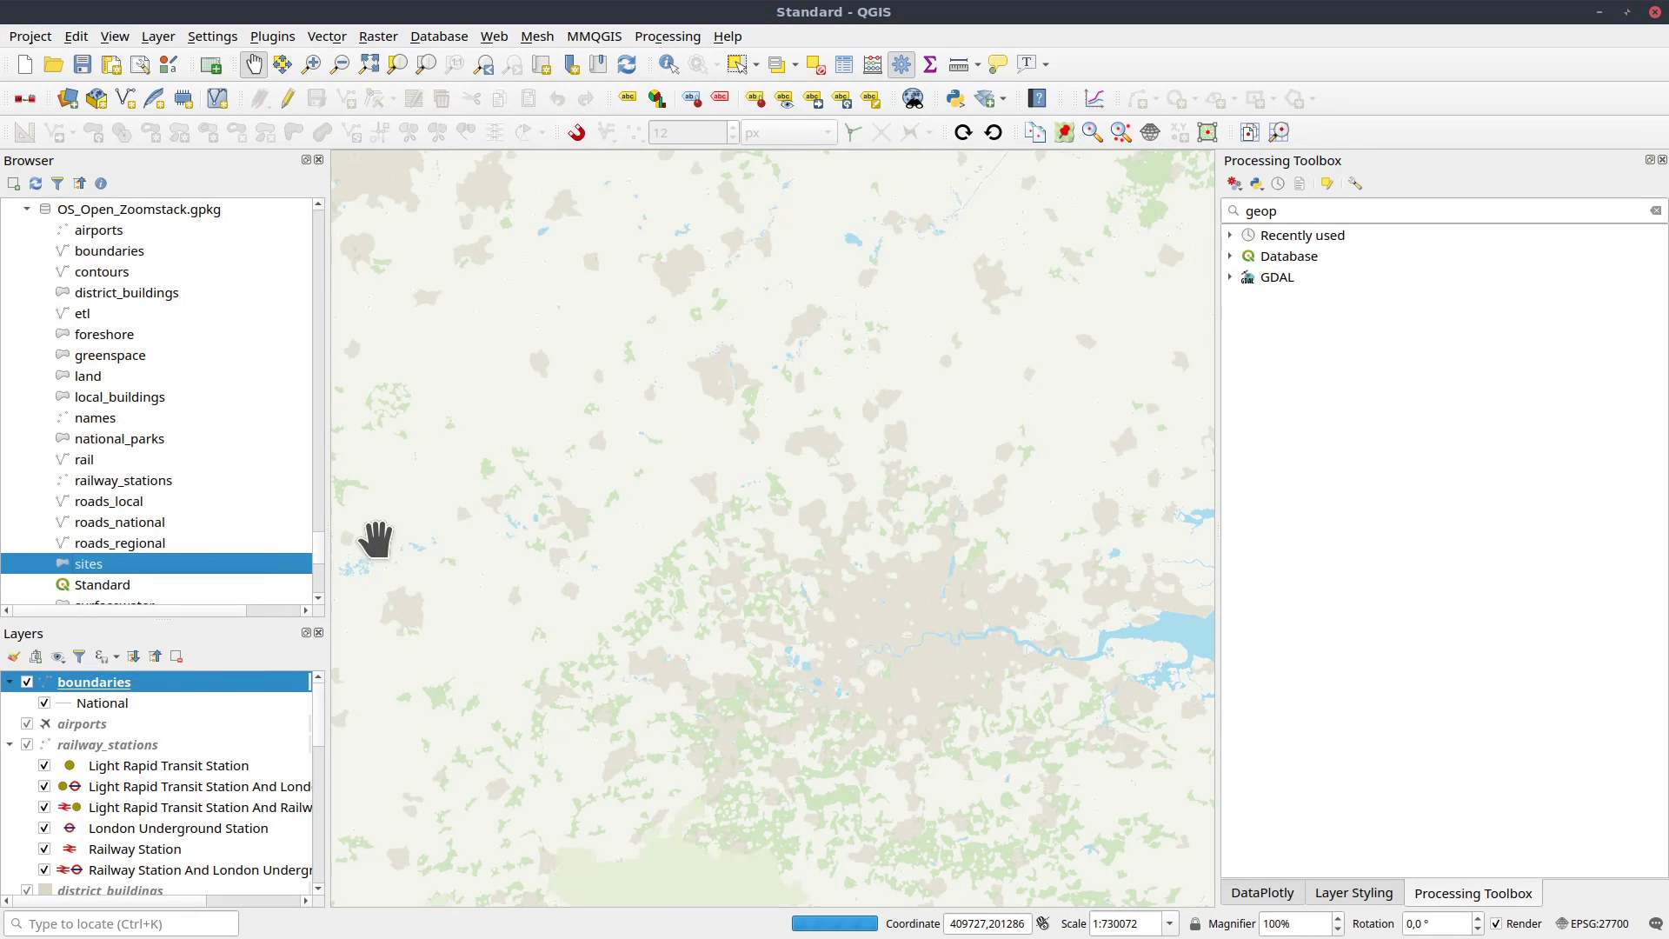
pyautogui.hotkey('alt', 'Tab')
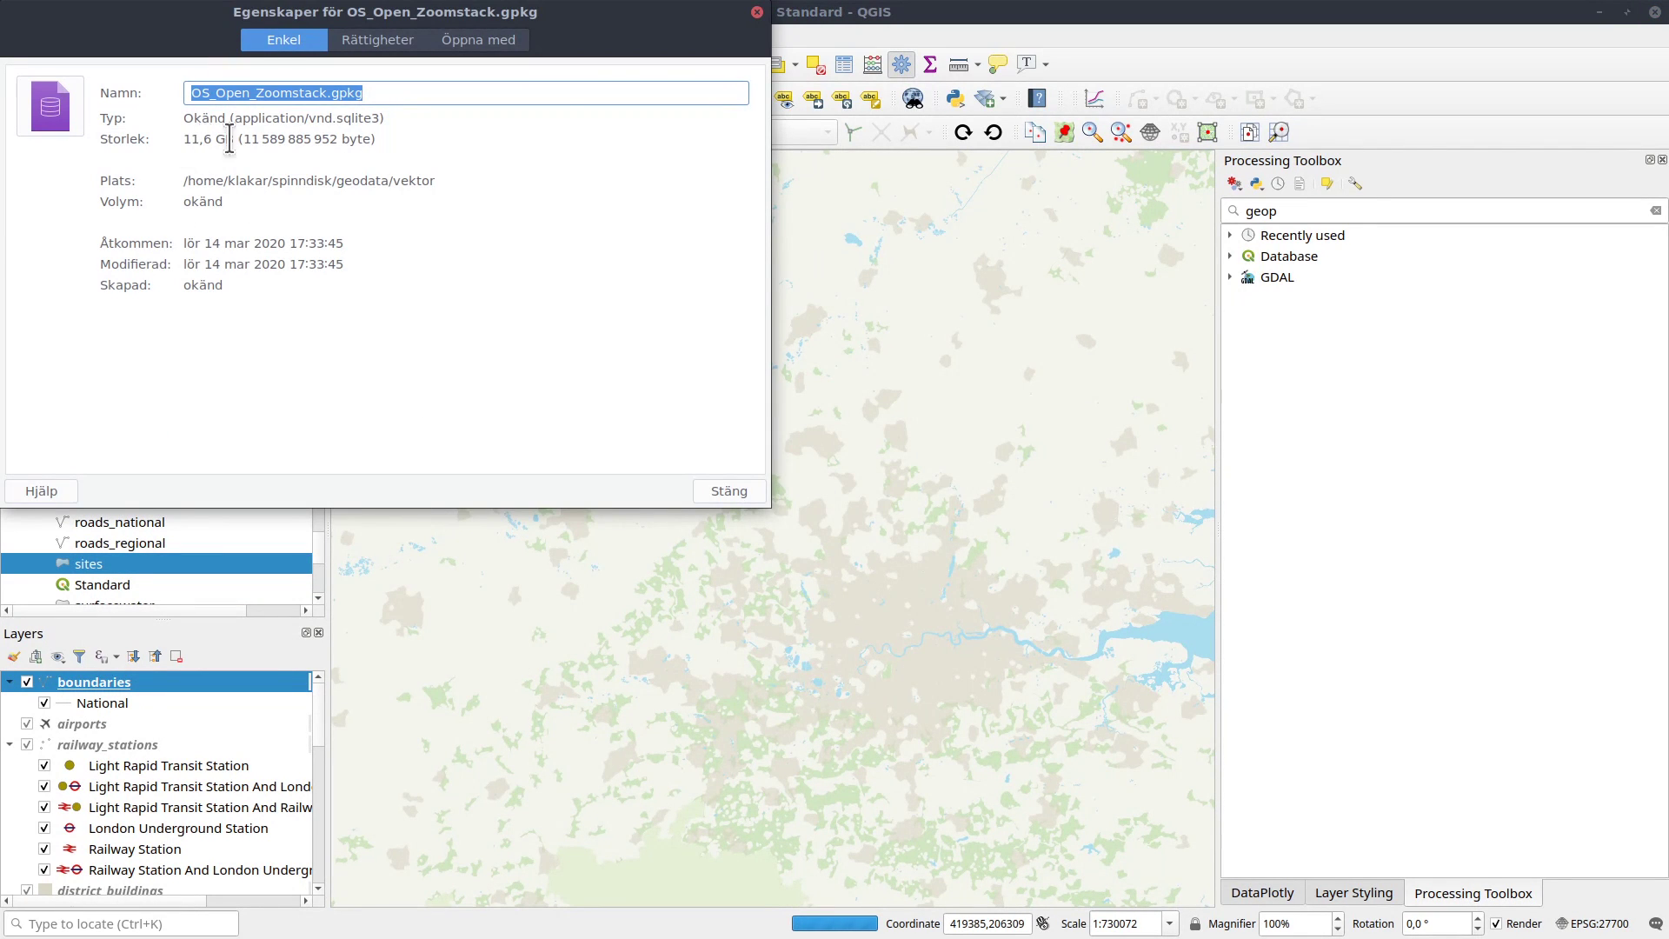
pyautogui.click(757, 11)
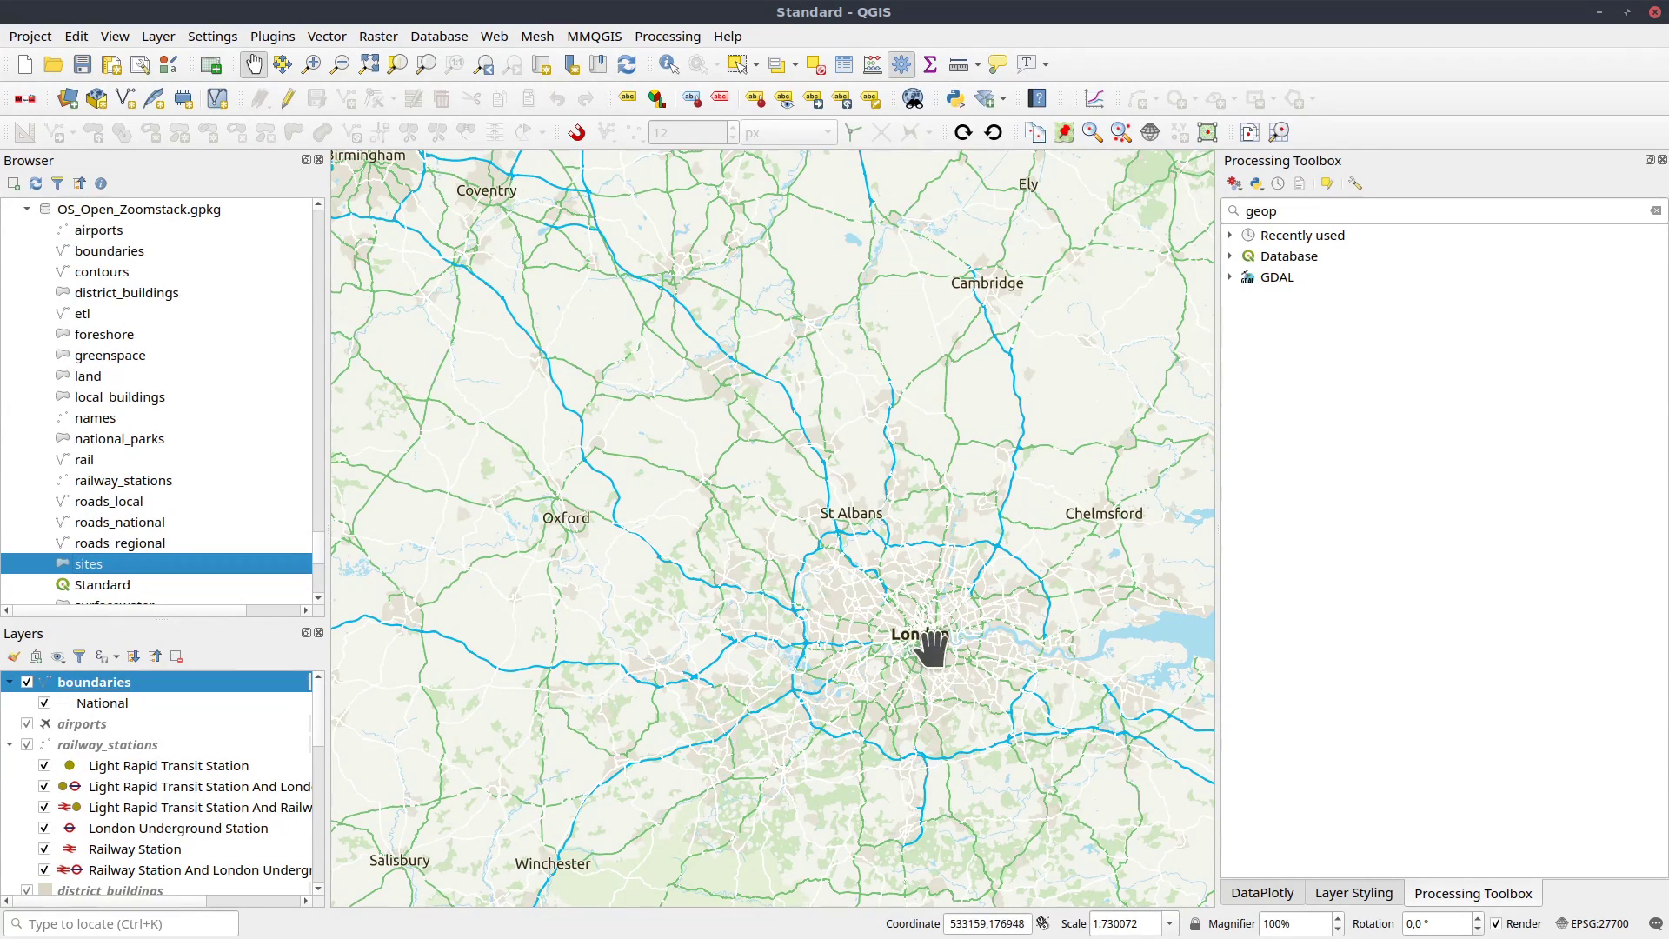
# Zoom into the Zoomstack map over London and pan toward Southwark.
pyautogui.scroll(1, 926, 636)
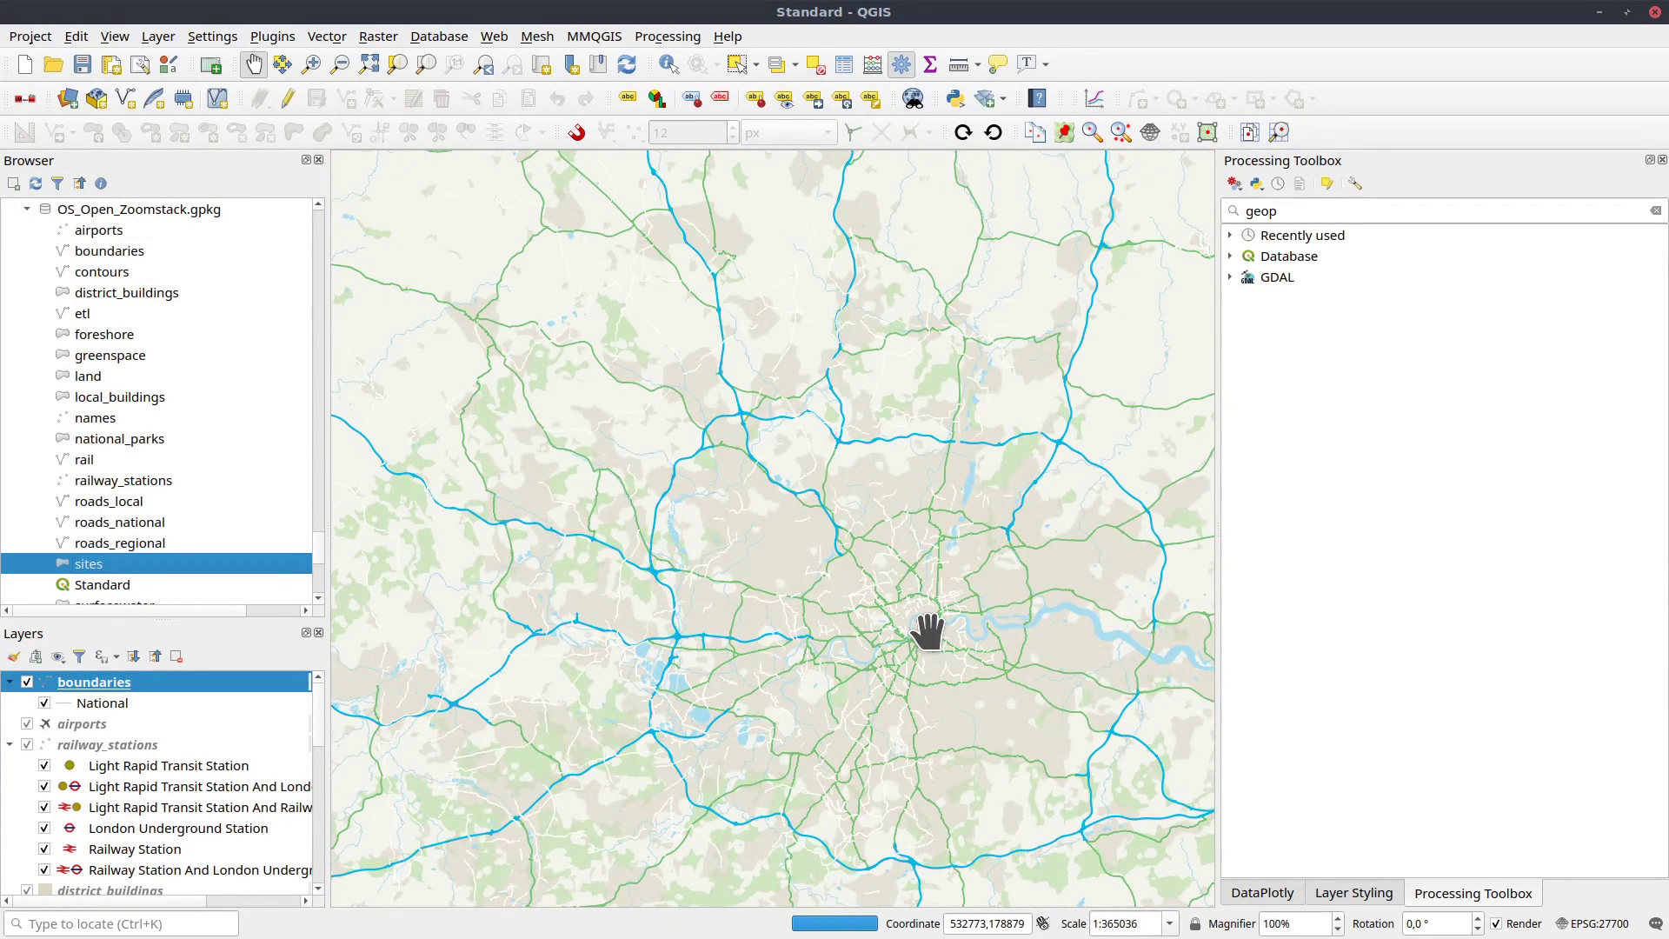
pyautogui.scroll(2, 929, 633)
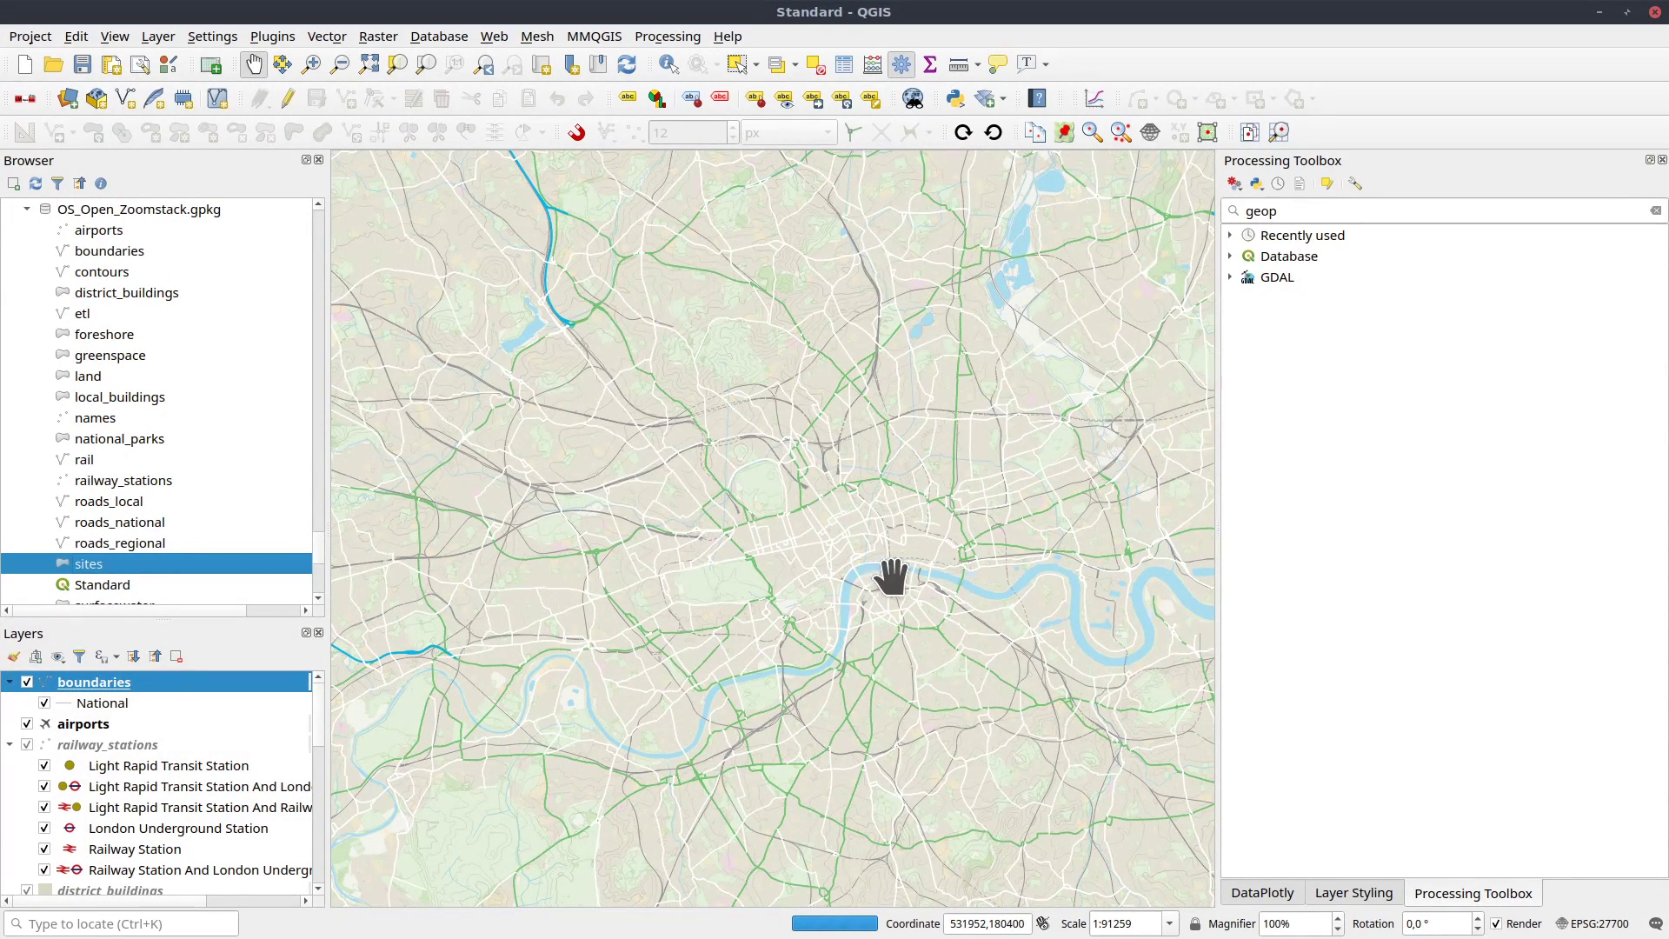
pyautogui.scroll(2, 891, 578)
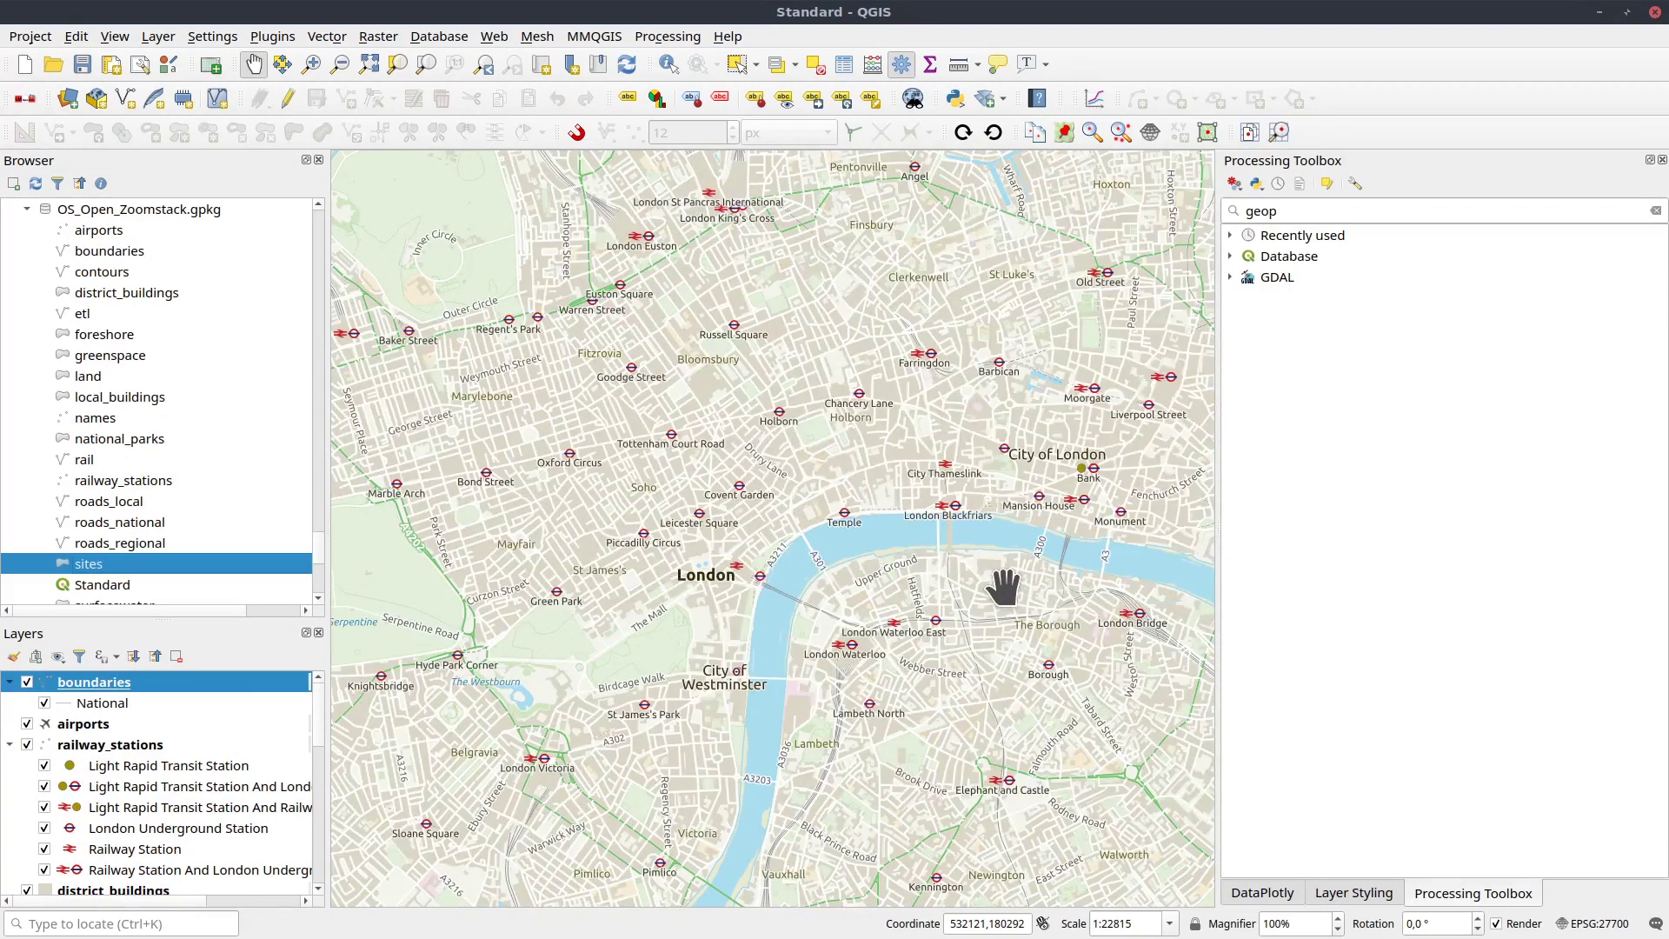
pyautogui.scroll(1, 1002, 586)
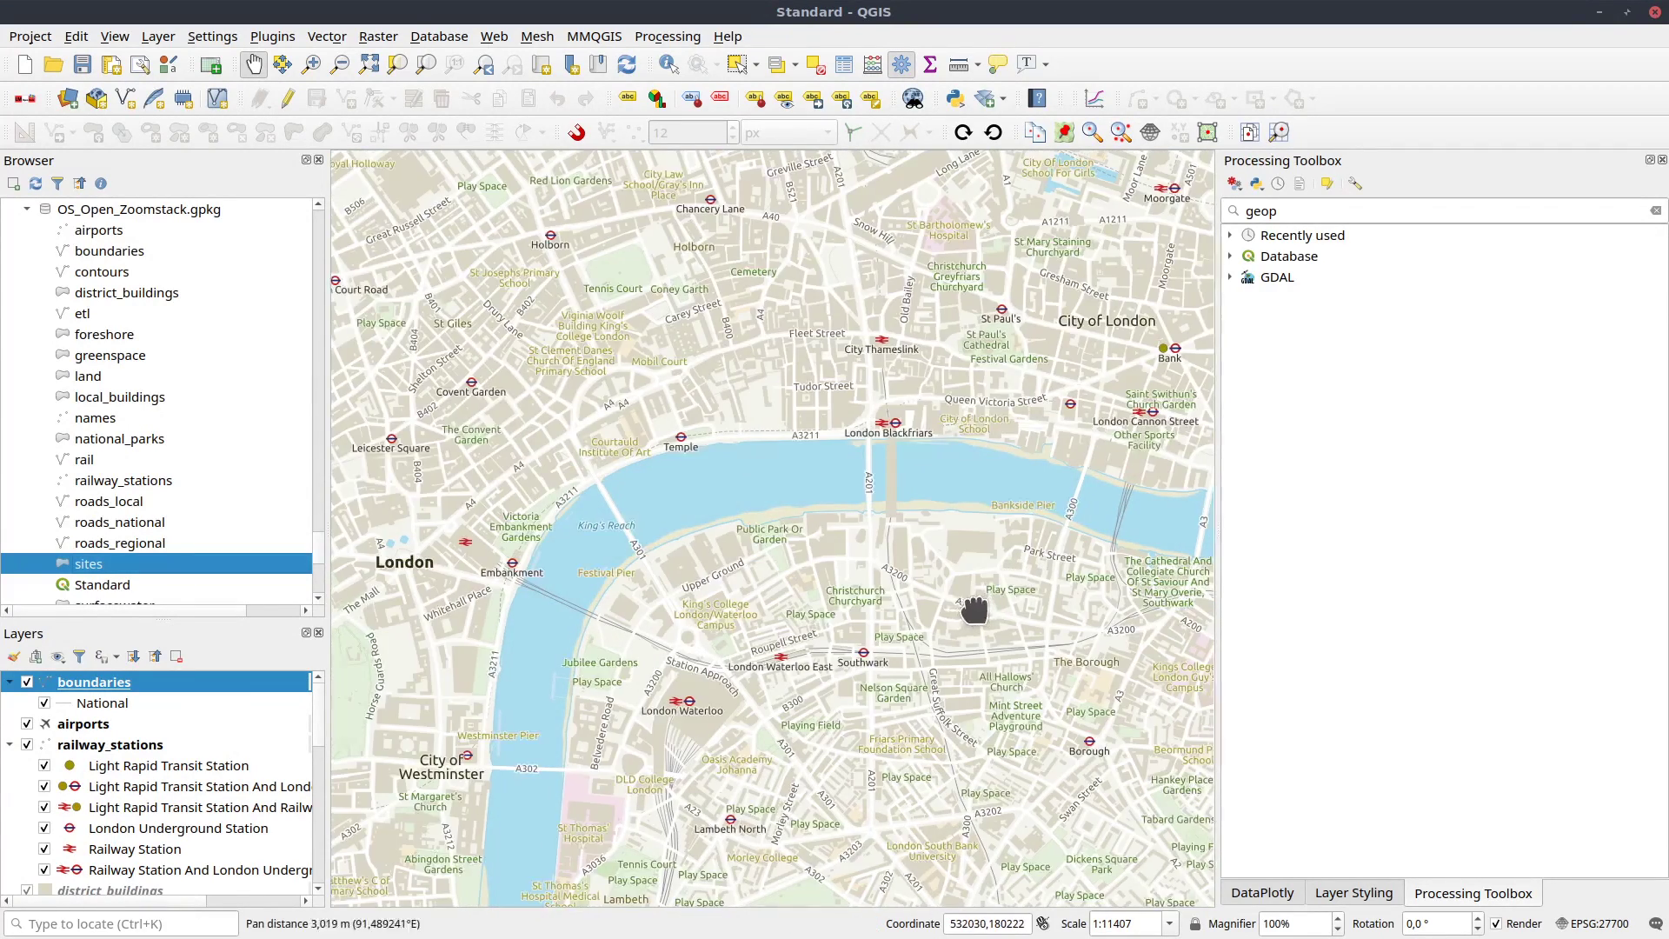
pyautogui.moveTo(976, 608); pyautogui.dragTo(783, 571)
pyautogui.scroll(1, 947, 545)
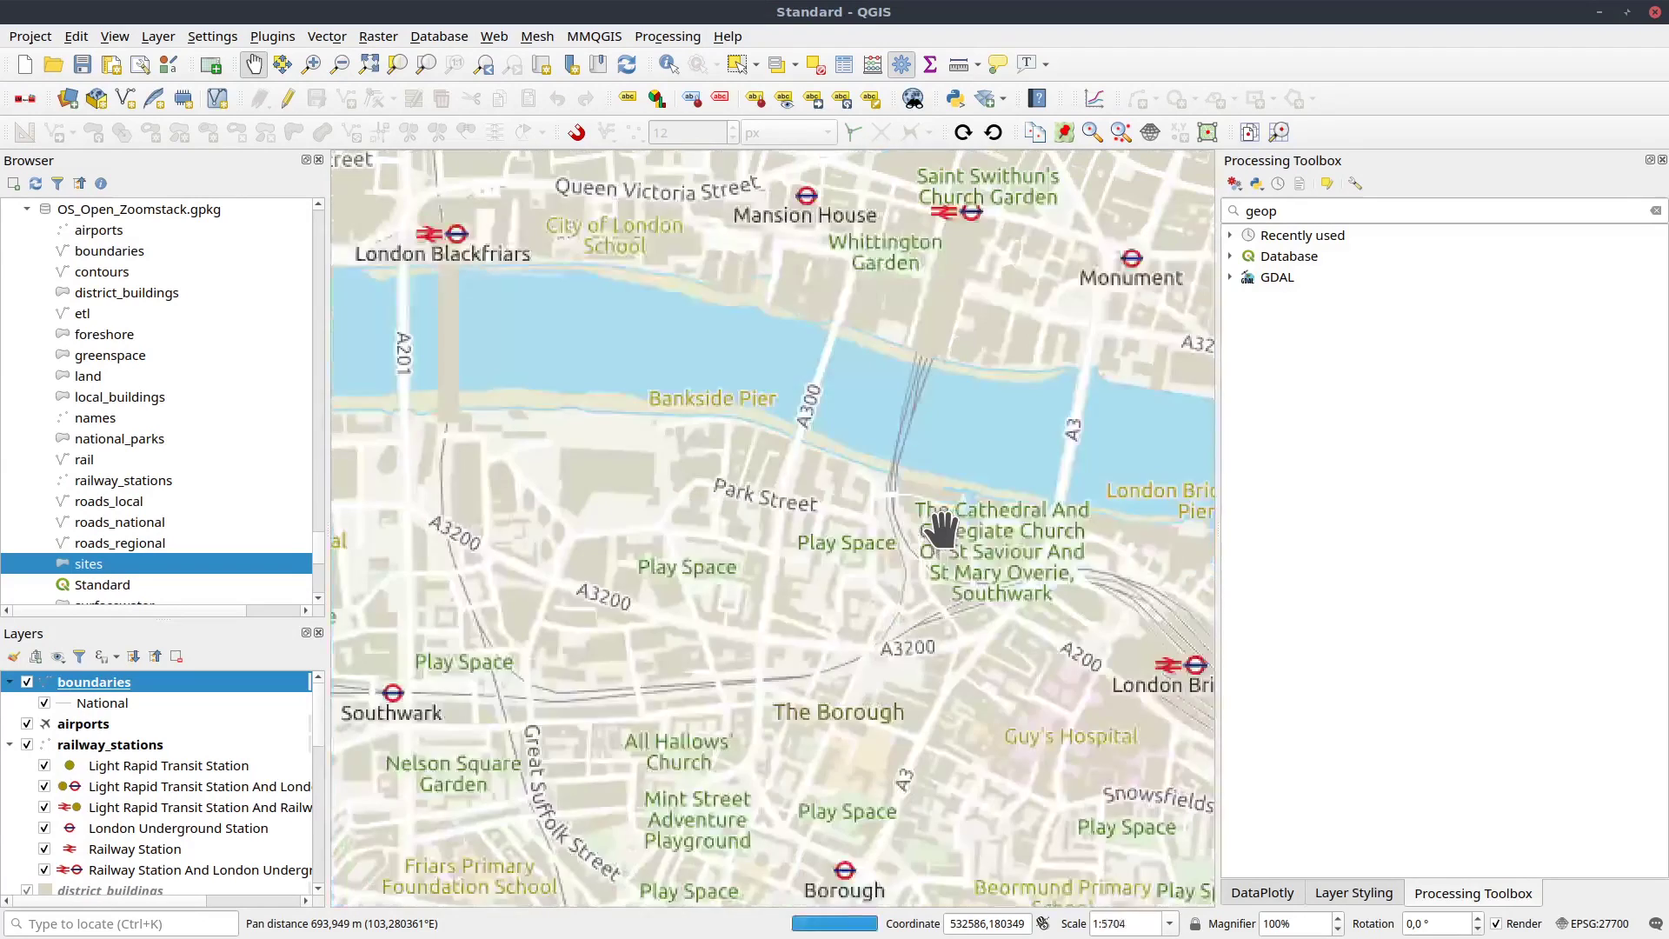
pyautogui.scroll(-1, 735, 565)
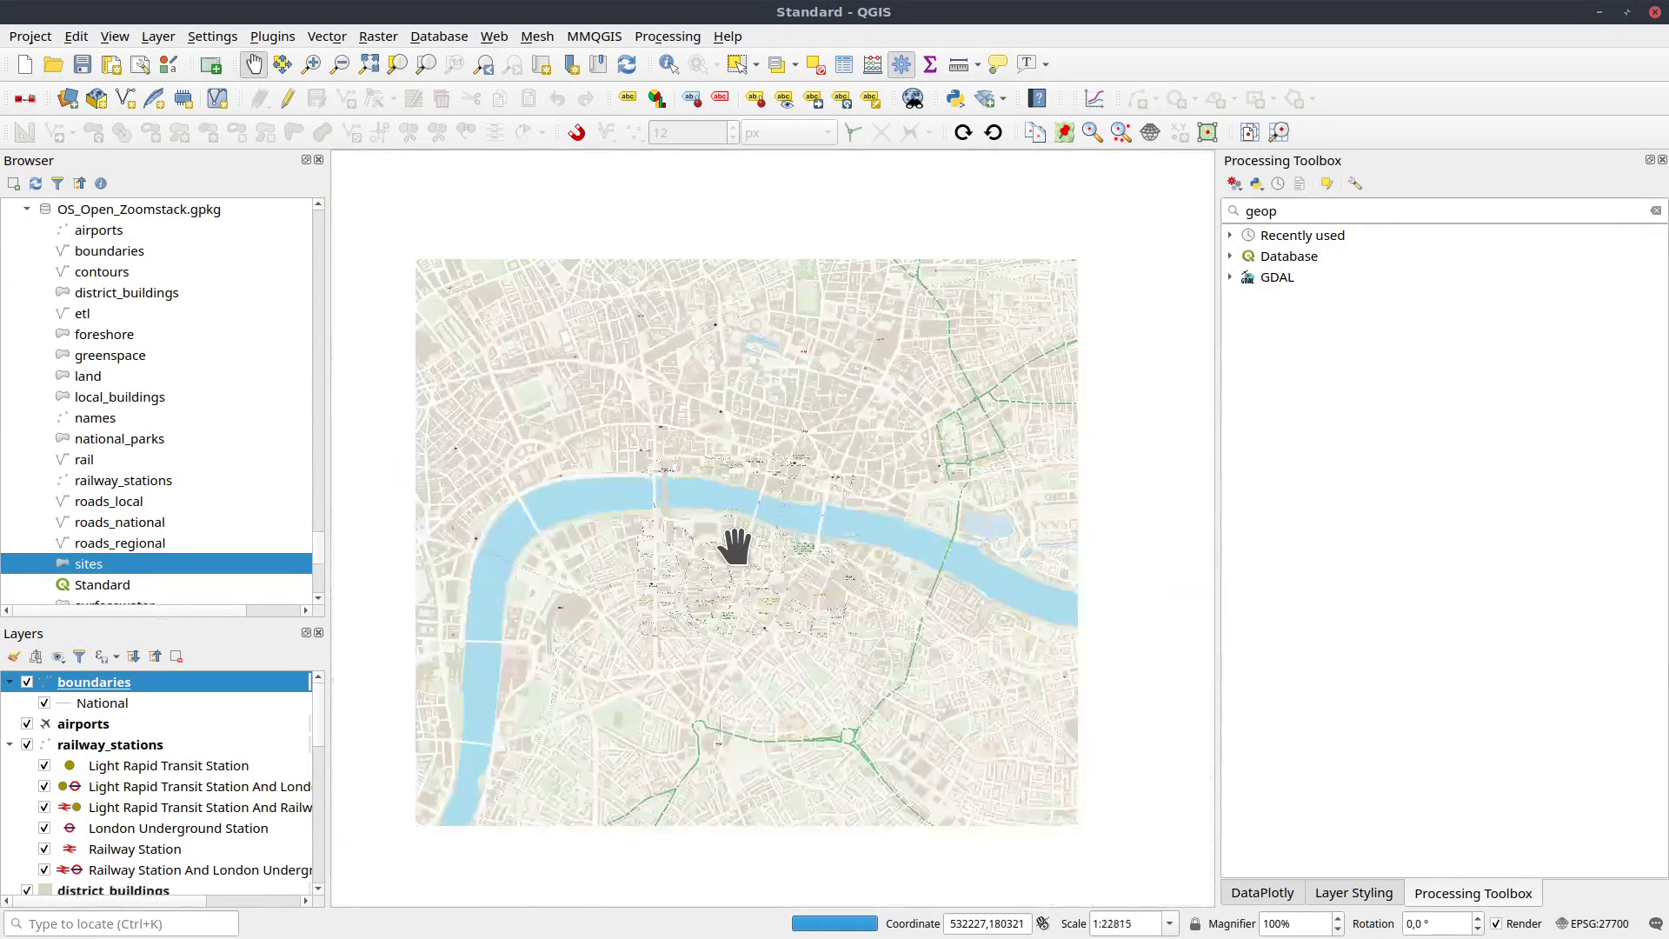
pyautogui.scroll(-8, 739, 566)
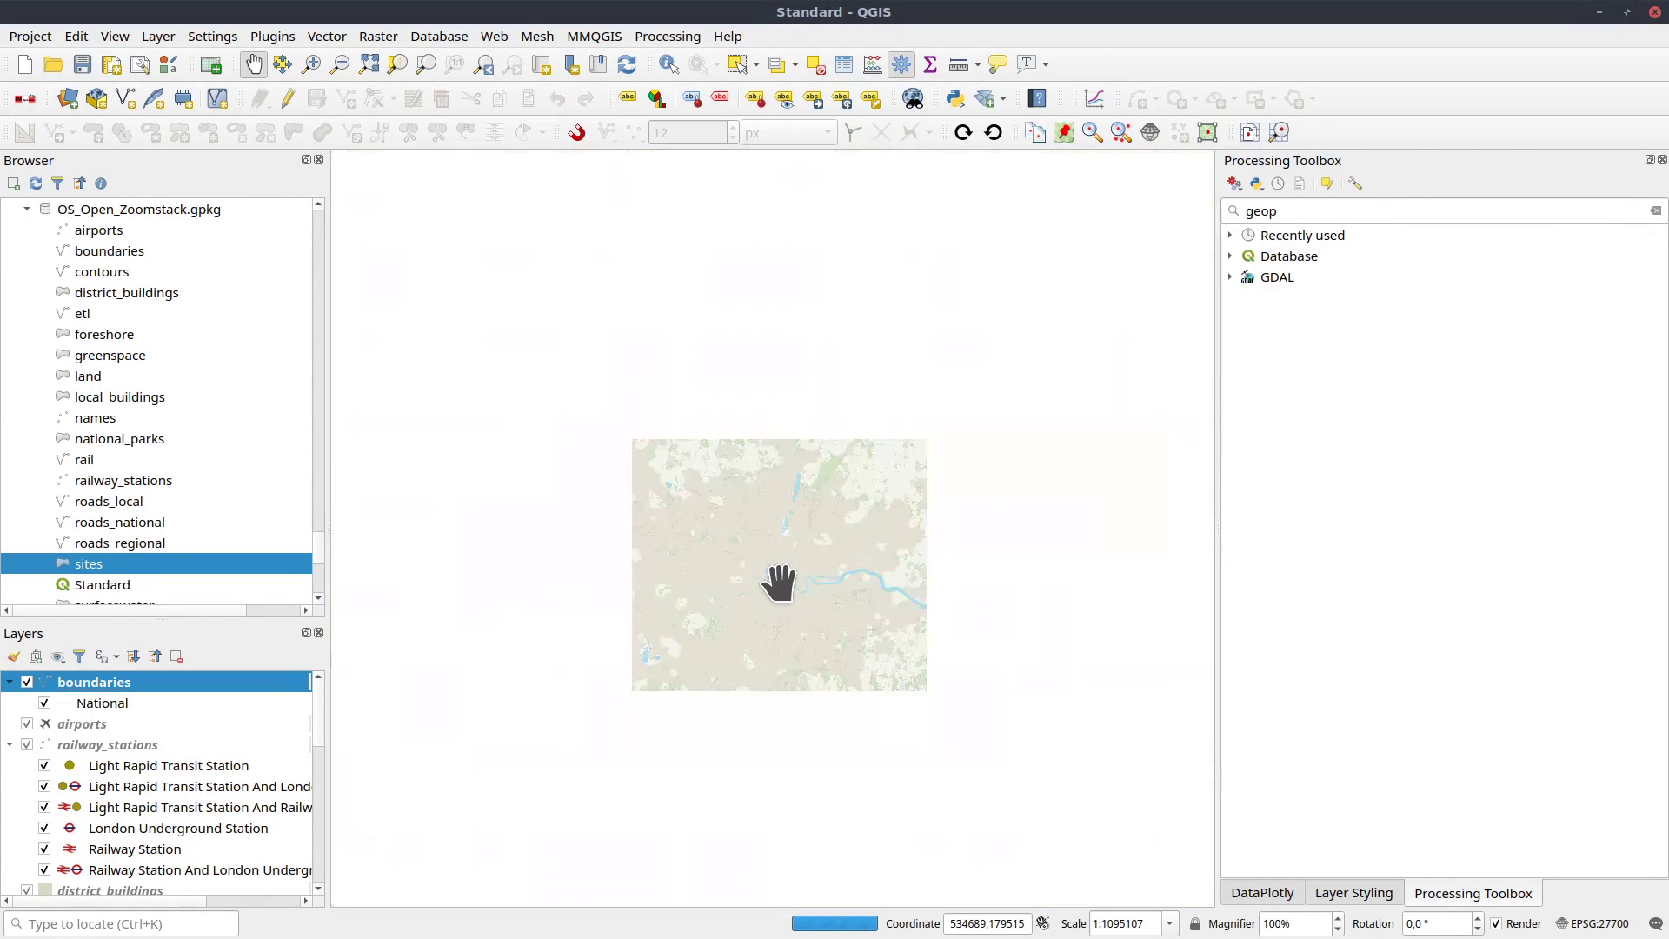
# Pan the map to northwest England and zoom to street level around Runcorn.
pyautogui.moveTo(730, 459); pyautogui.dragTo(883, 742)
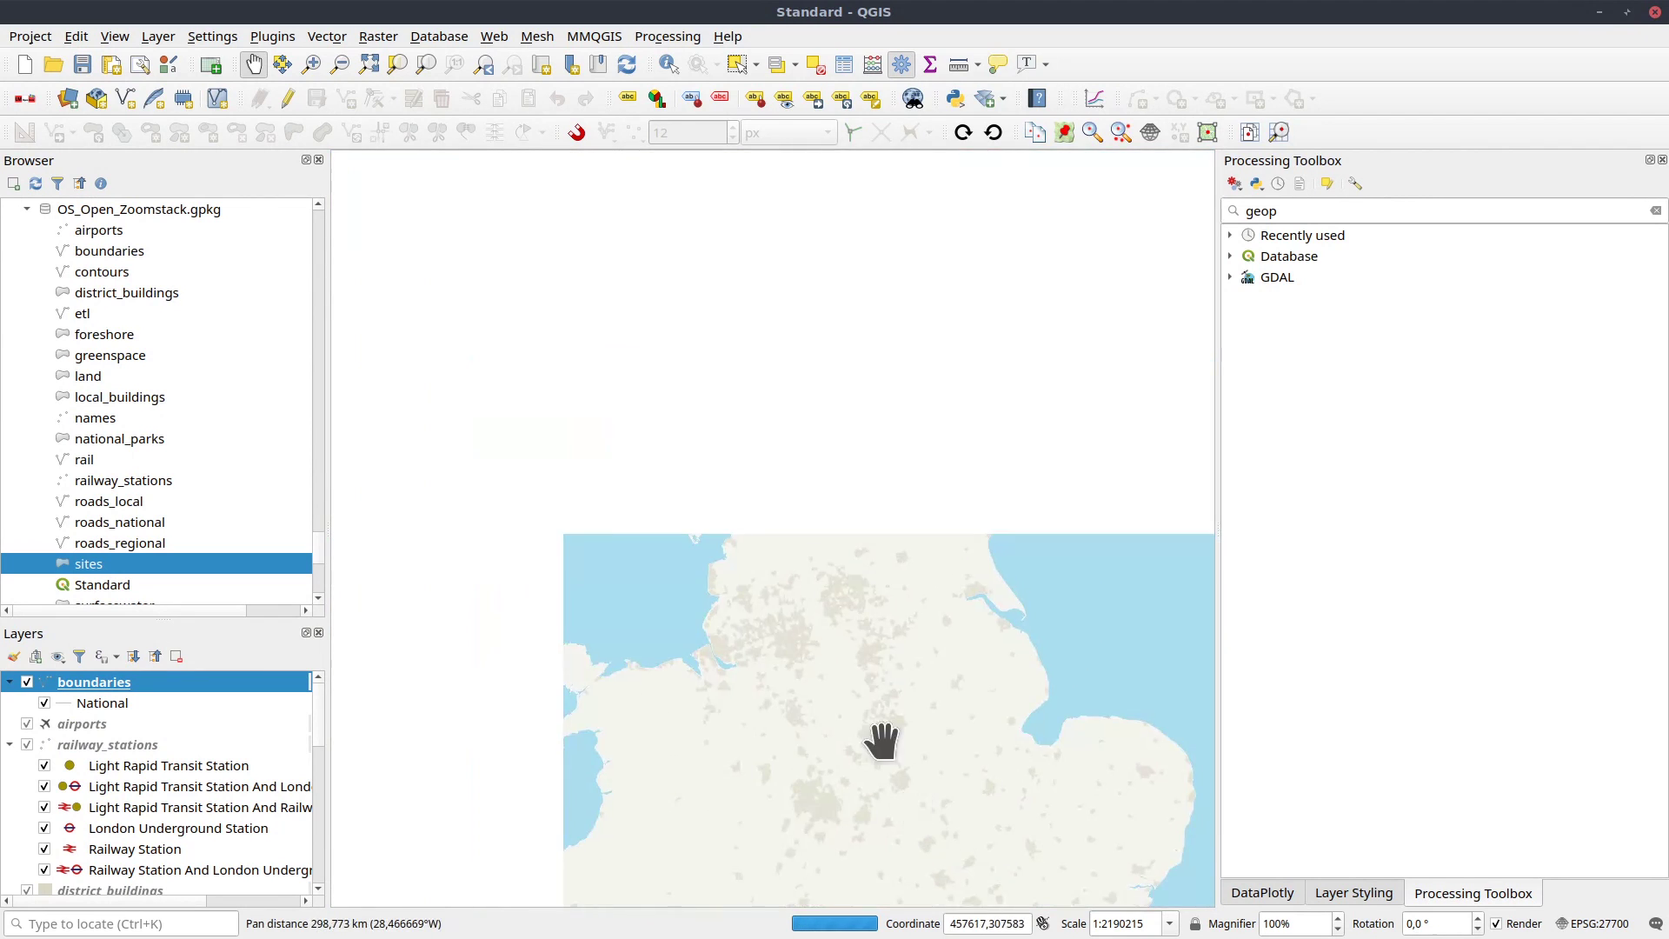
pyautogui.moveTo(865, 548); pyautogui.dragTo(756, 469)
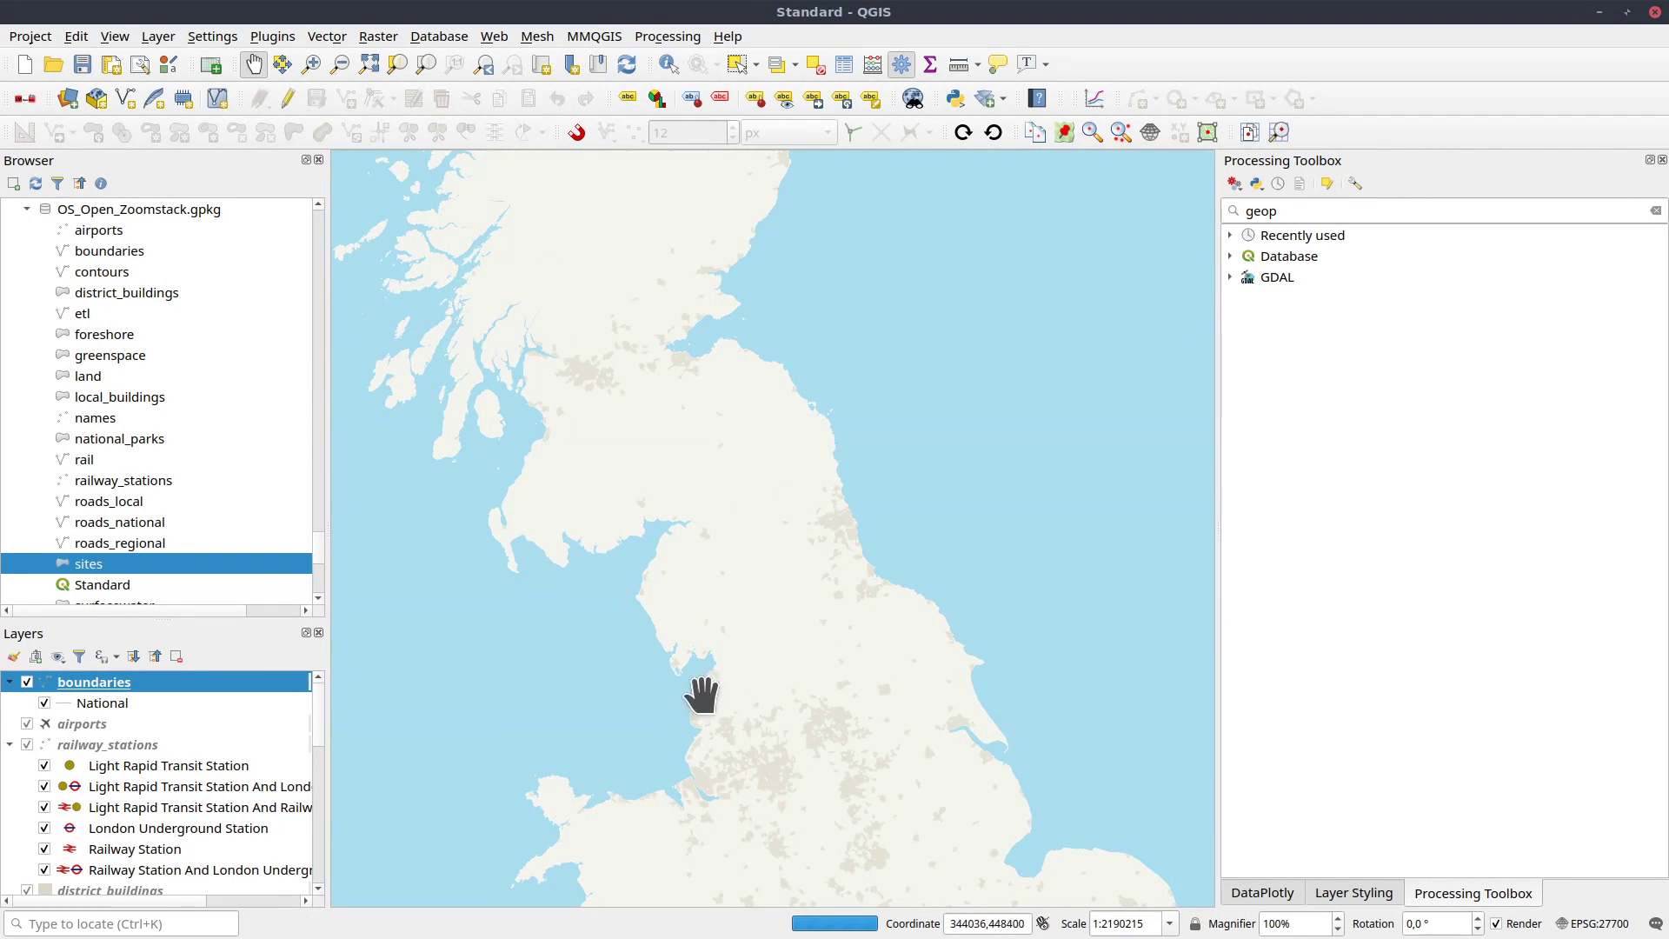
pyautogui.scroll(3, 707, 802)
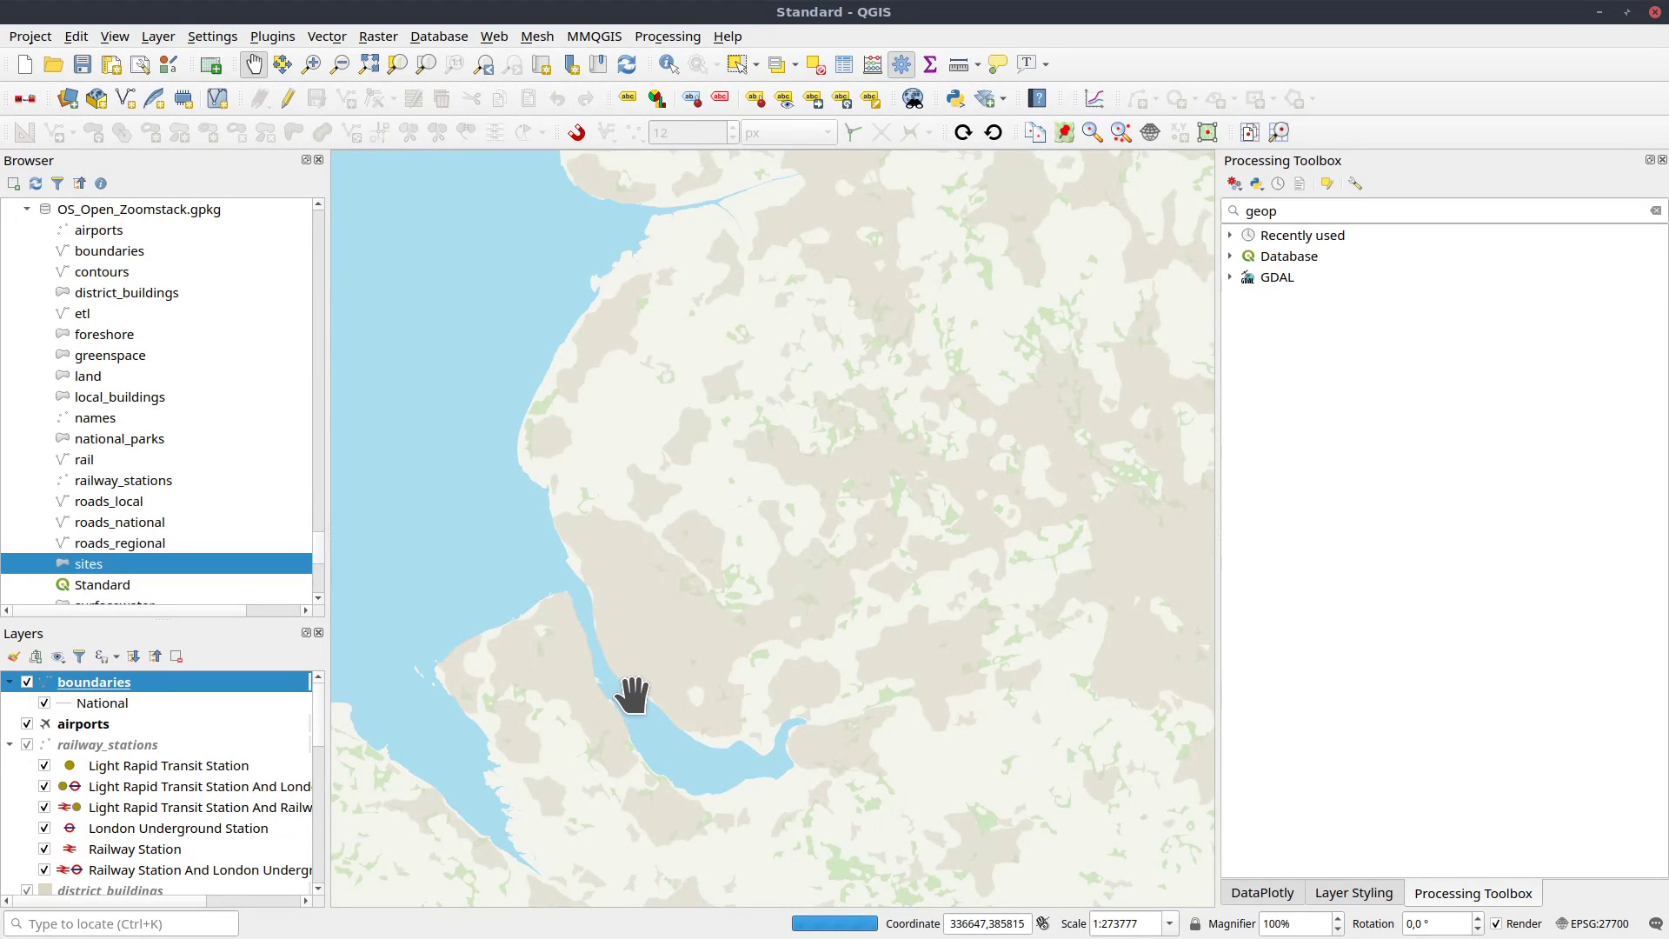
pyautogui.moveTo(633, 697); pyautogui.dragTo(667, 611)
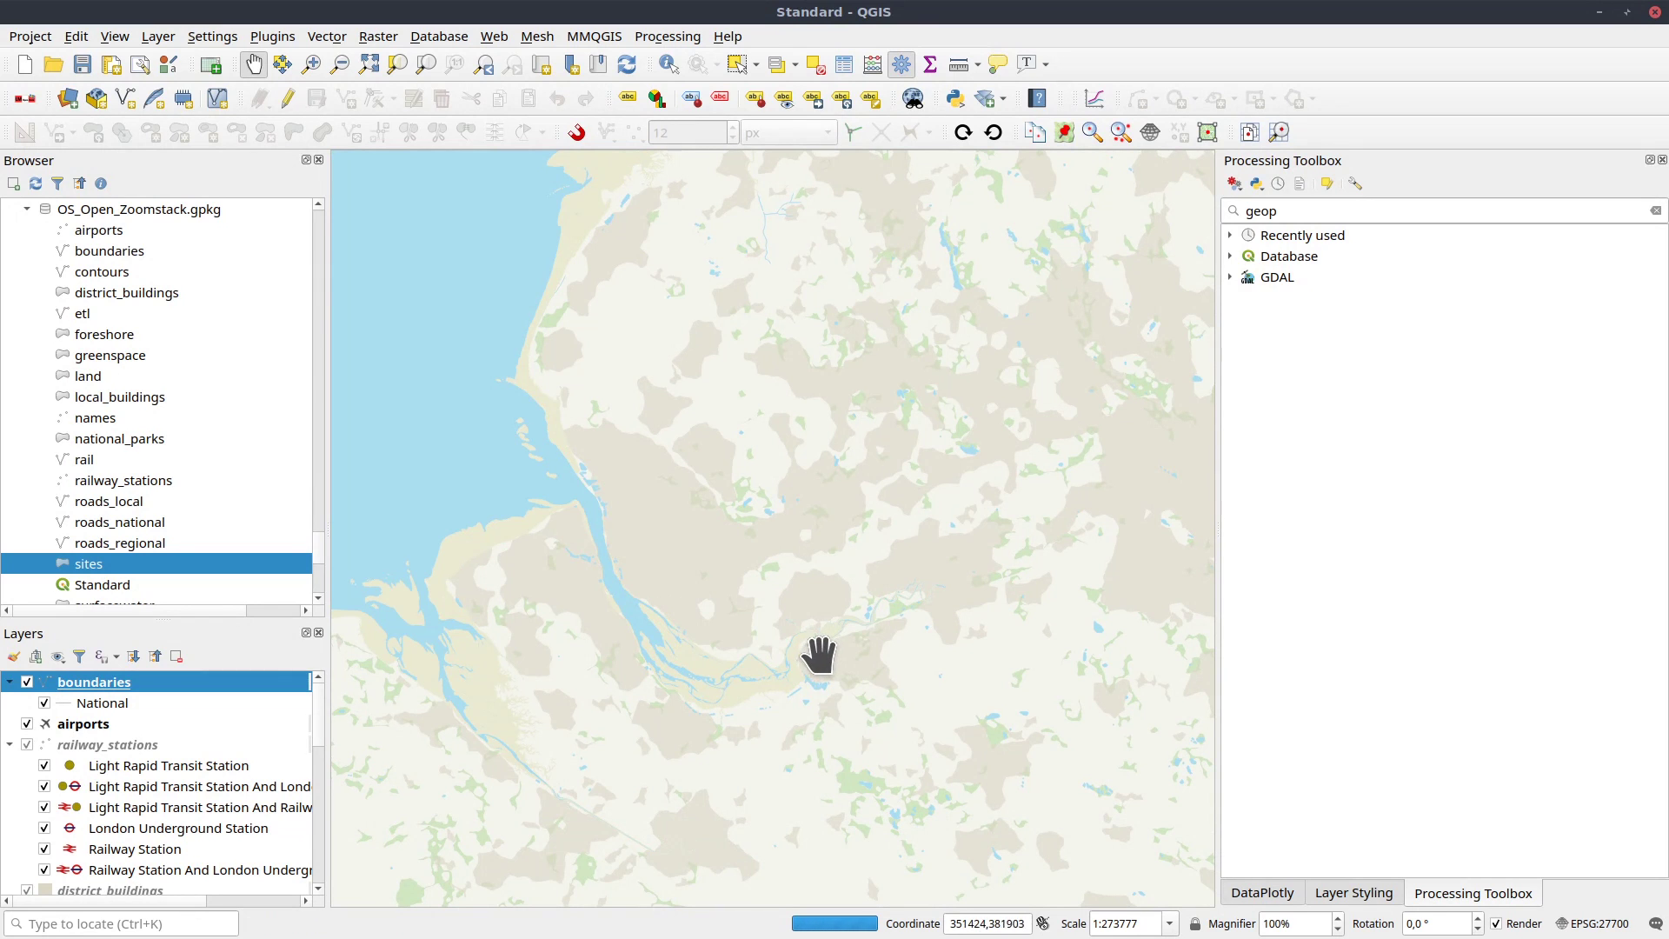
pyautogui.scroll(4, 801, 652)
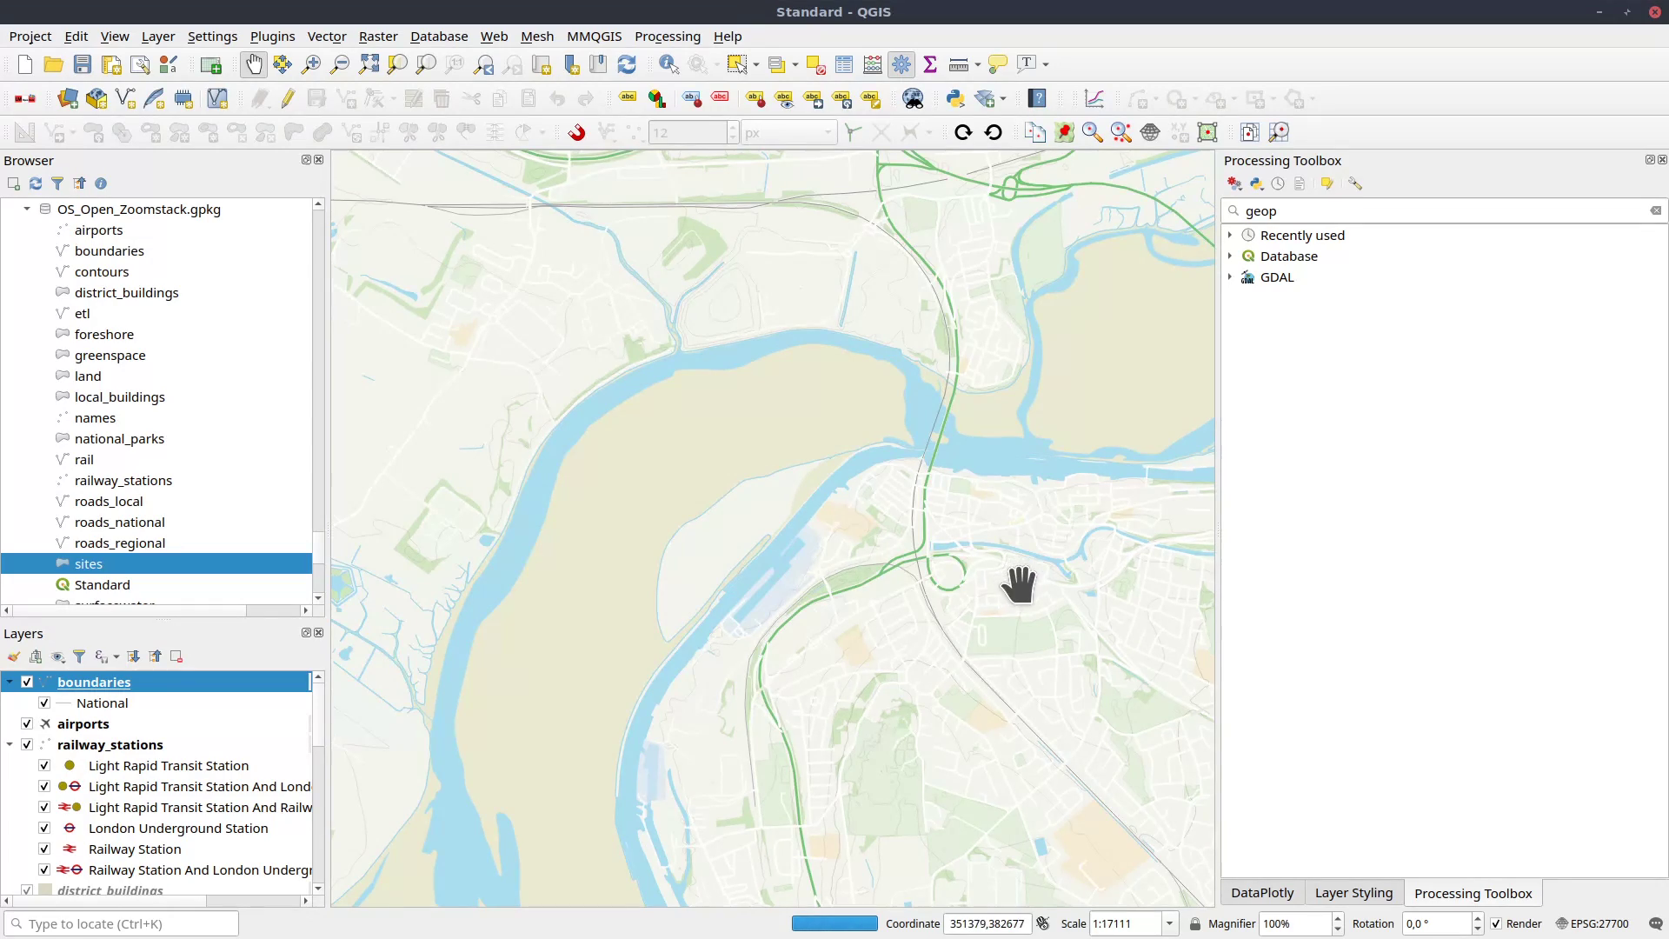
pyautogui.scroll(3, 965, 580)
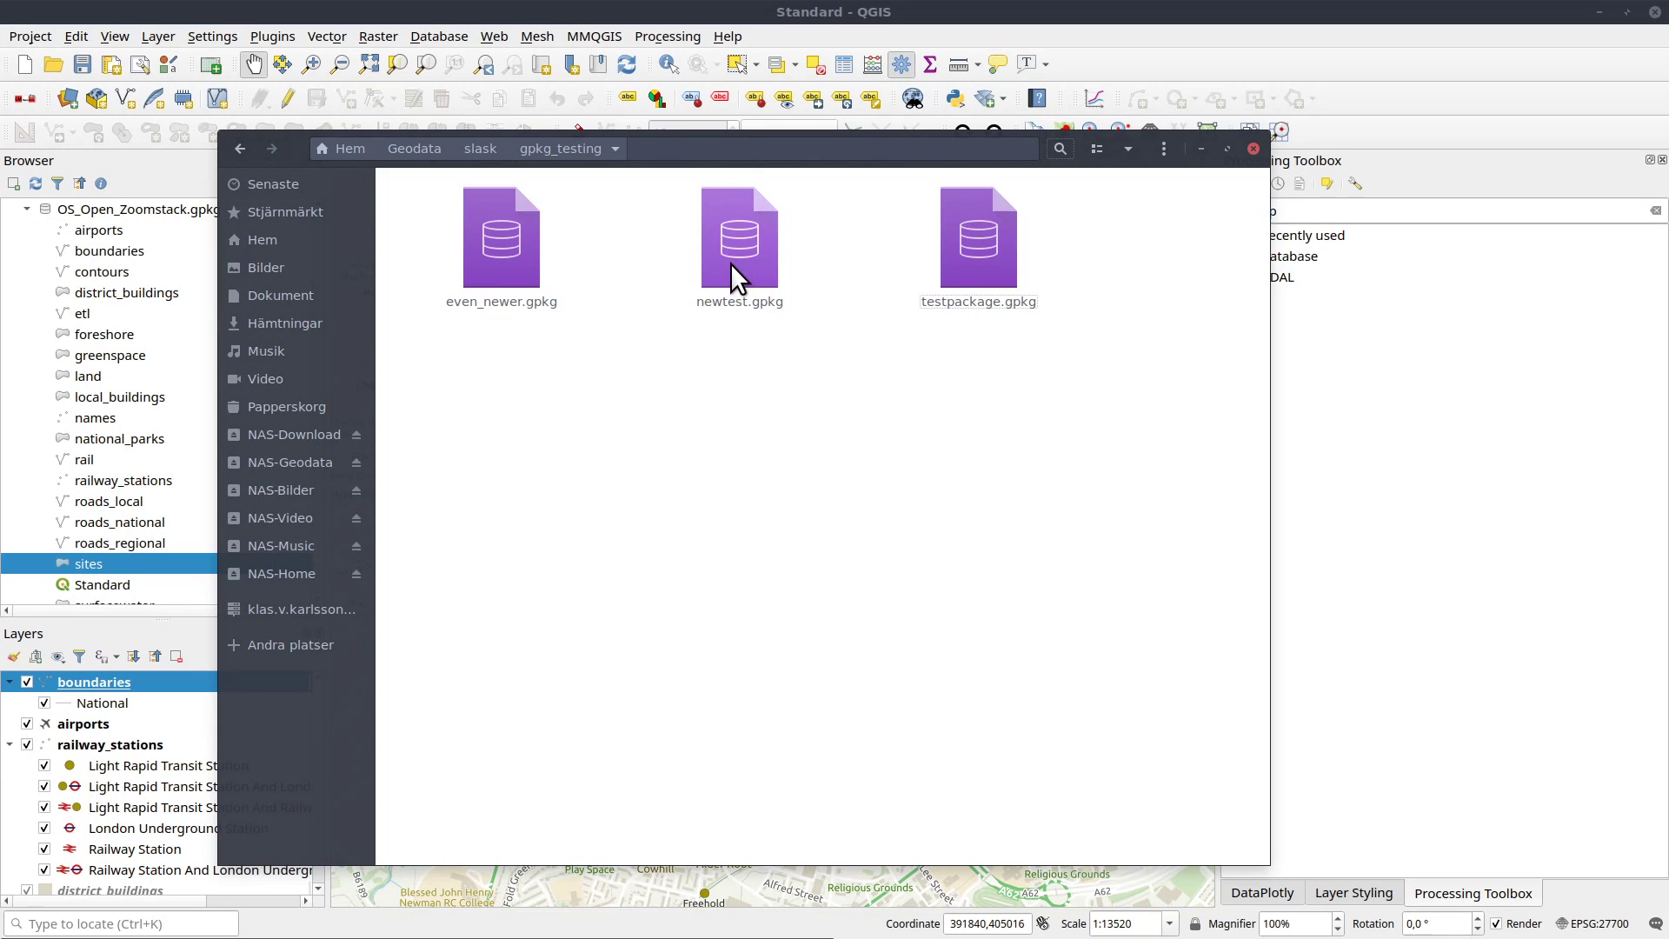
# Select newtest.gpkg and switch the gpkg_testing folder to a detailed list view.
pyautogui.click(735, 265)
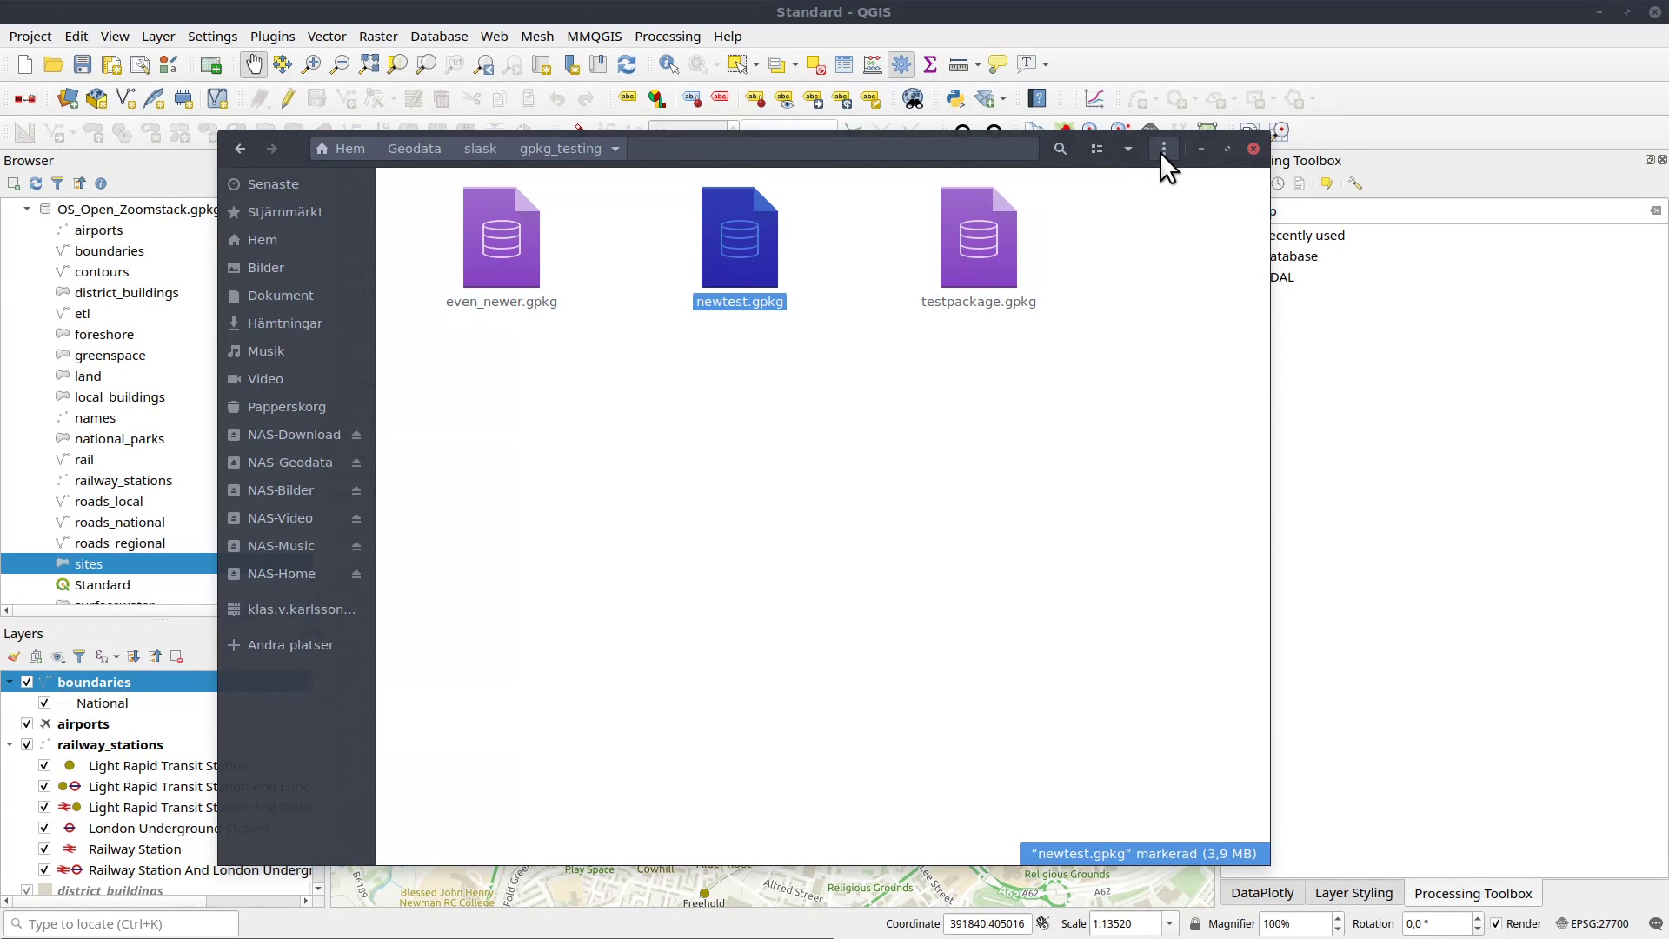
pyautogui.hotkey('ctrl', '1')
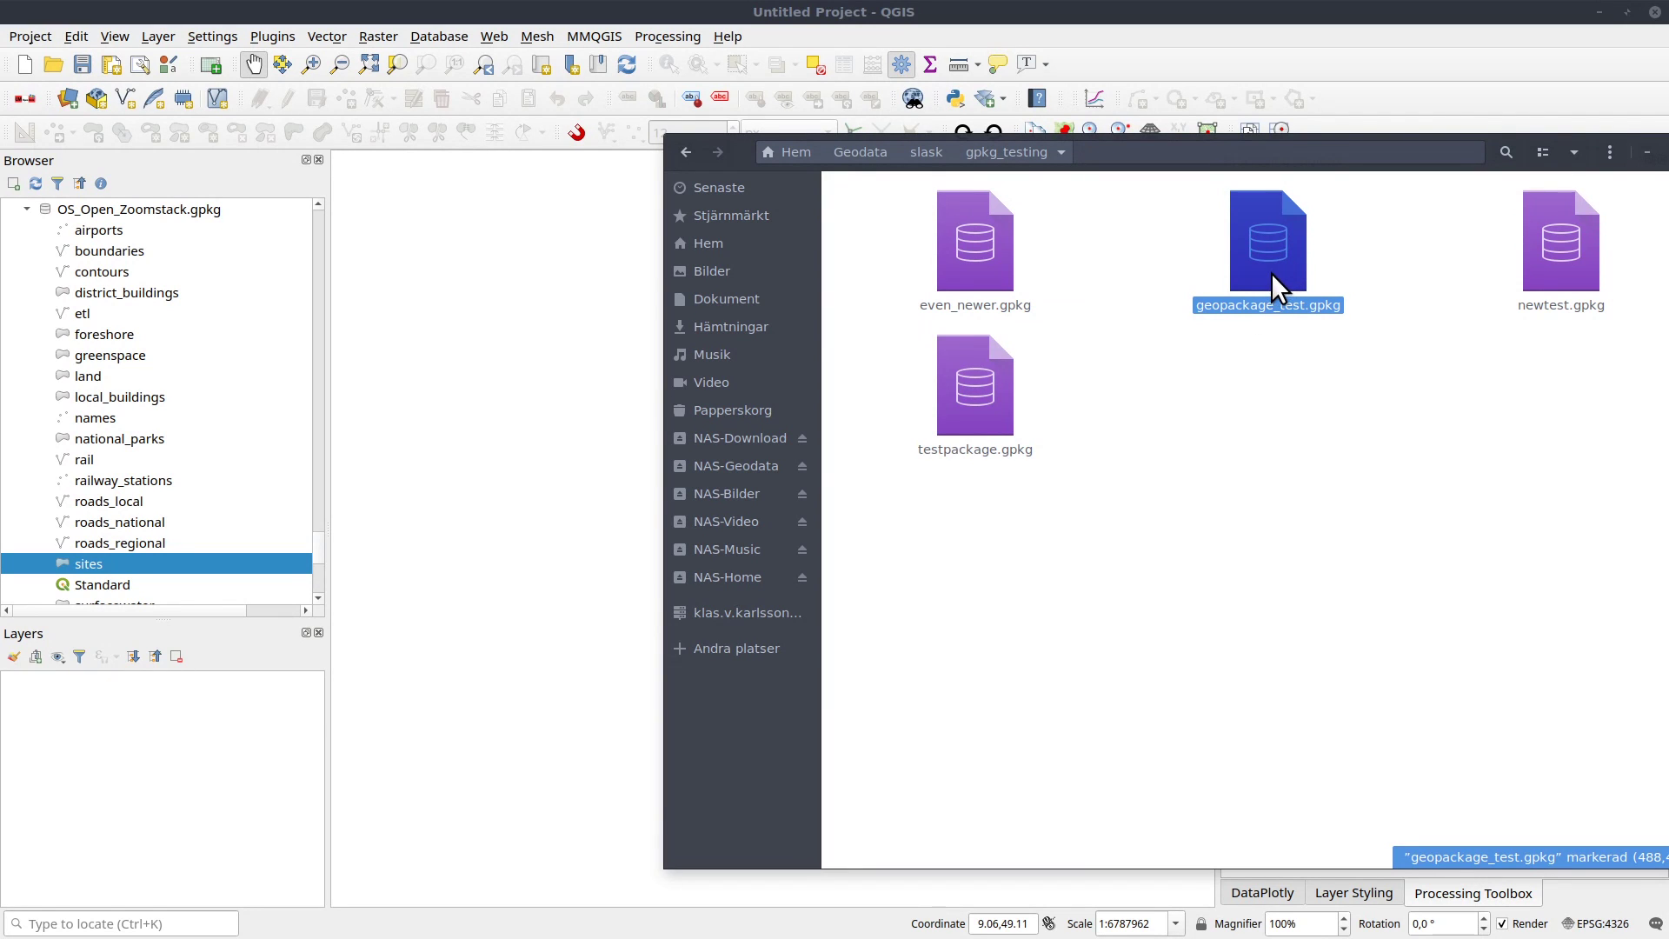
# Drop geopackage_test.gpkg onto the canvas and add its geopackage_test raster, showing the map of Sweden.
pyautogui.moveTo(1271, 273); pyautogui.dragTo(554, 533)
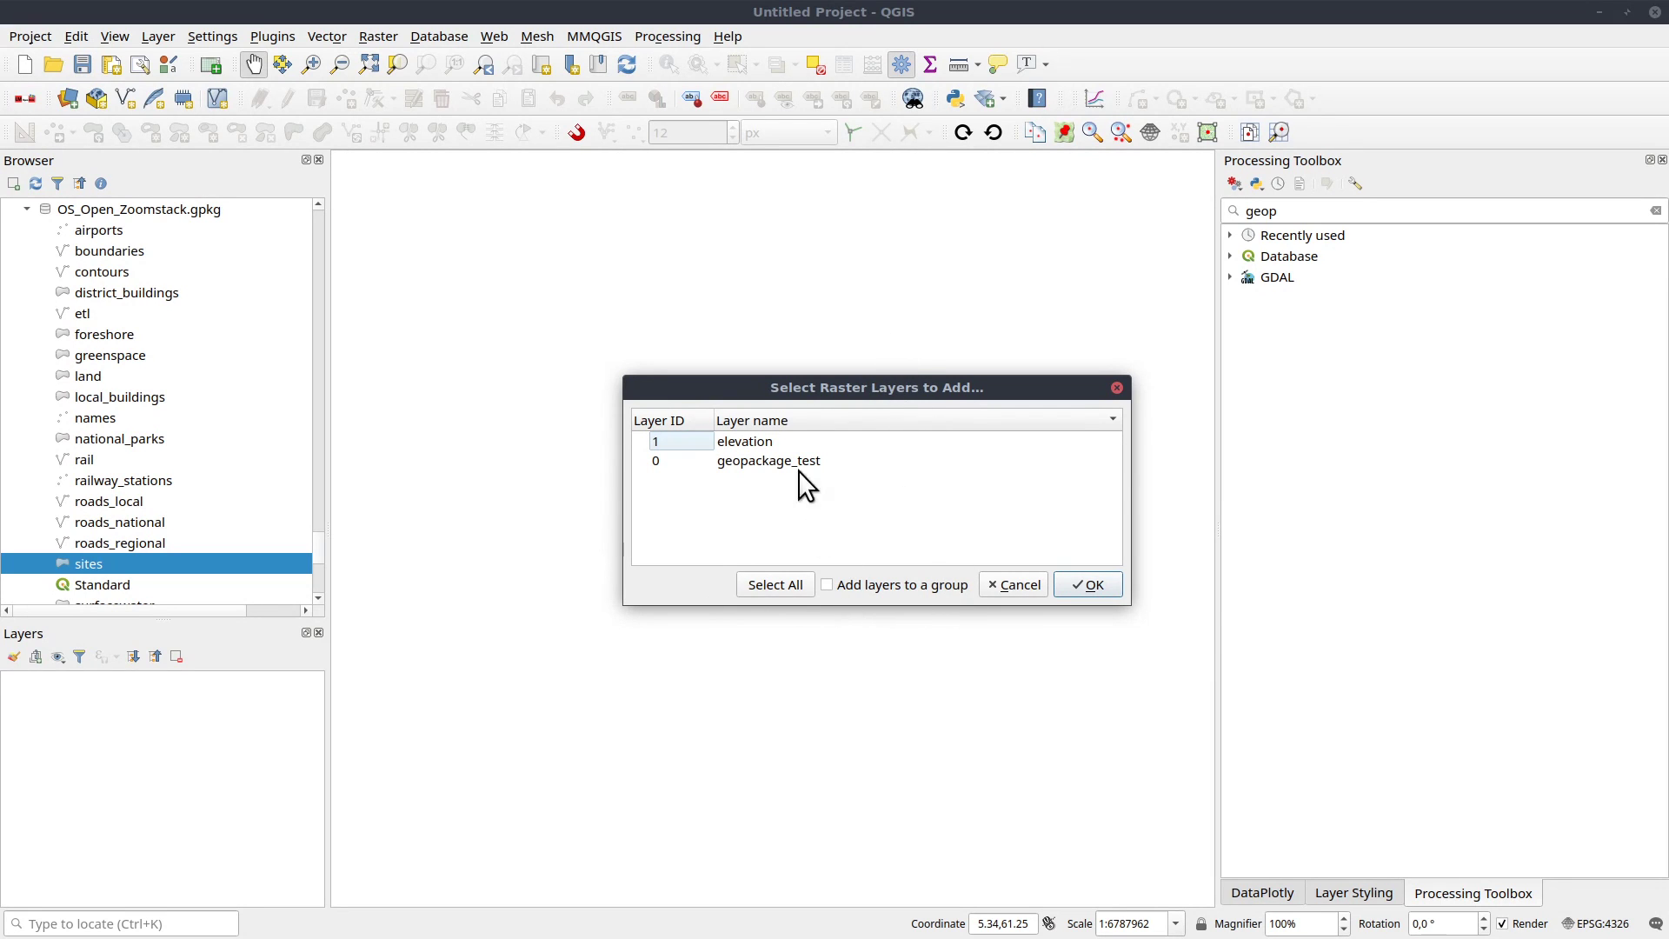
pyautogui.moveTo(862, 386); pyautogui.dragTo(634, 290)
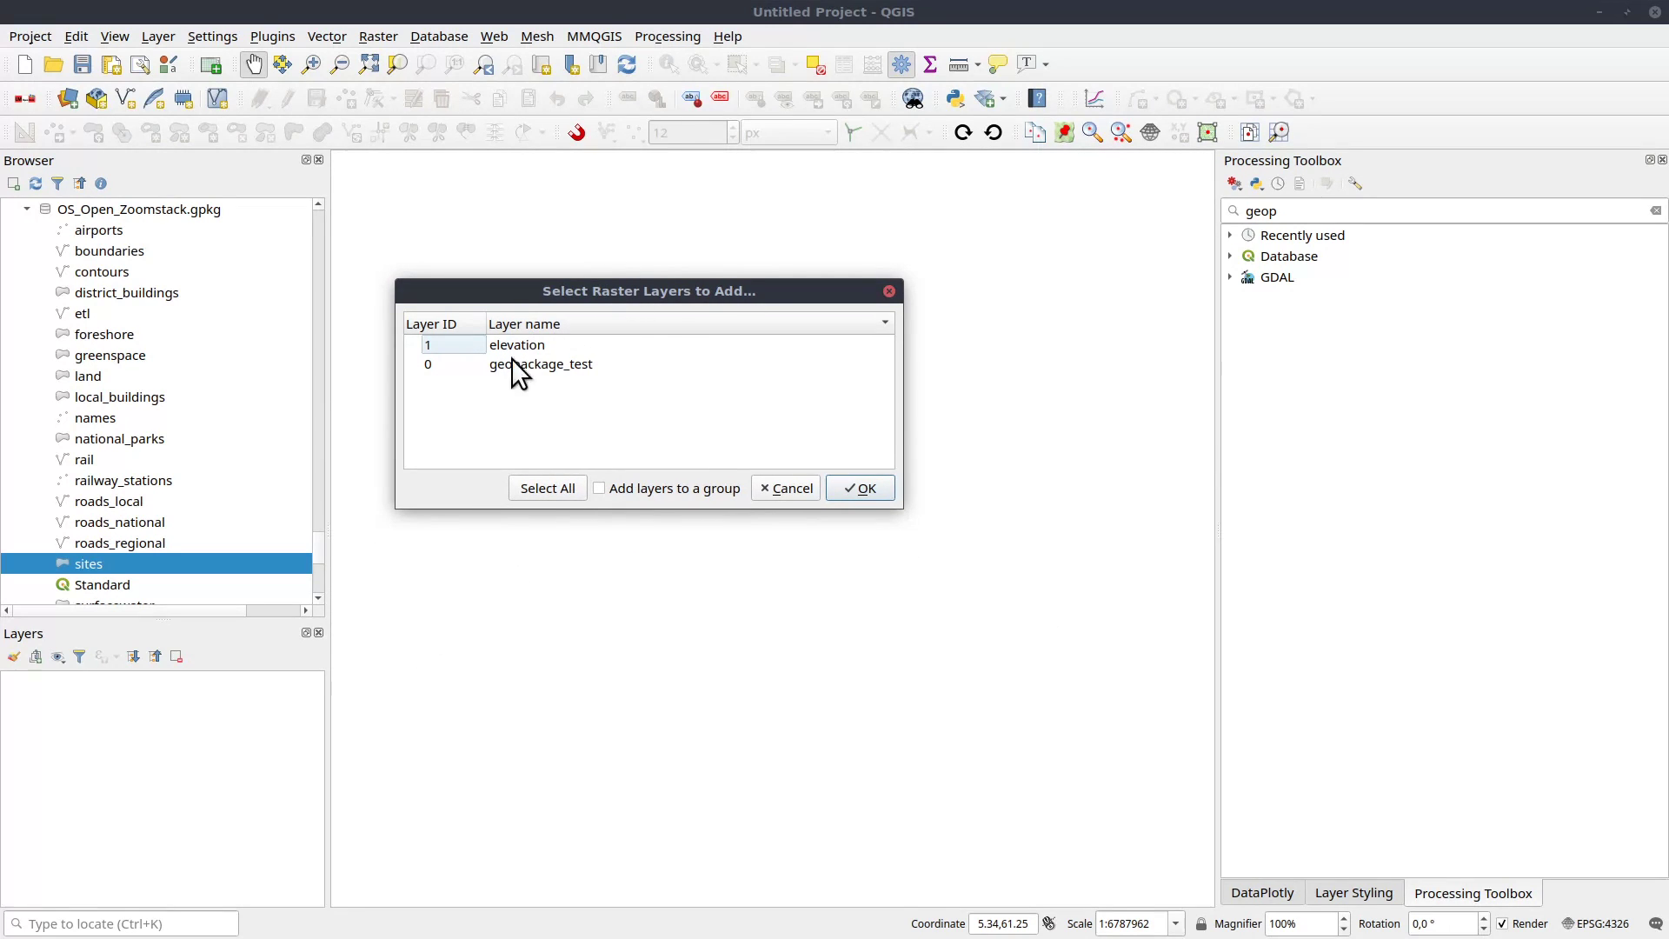
pyautogui.click(518, 363)
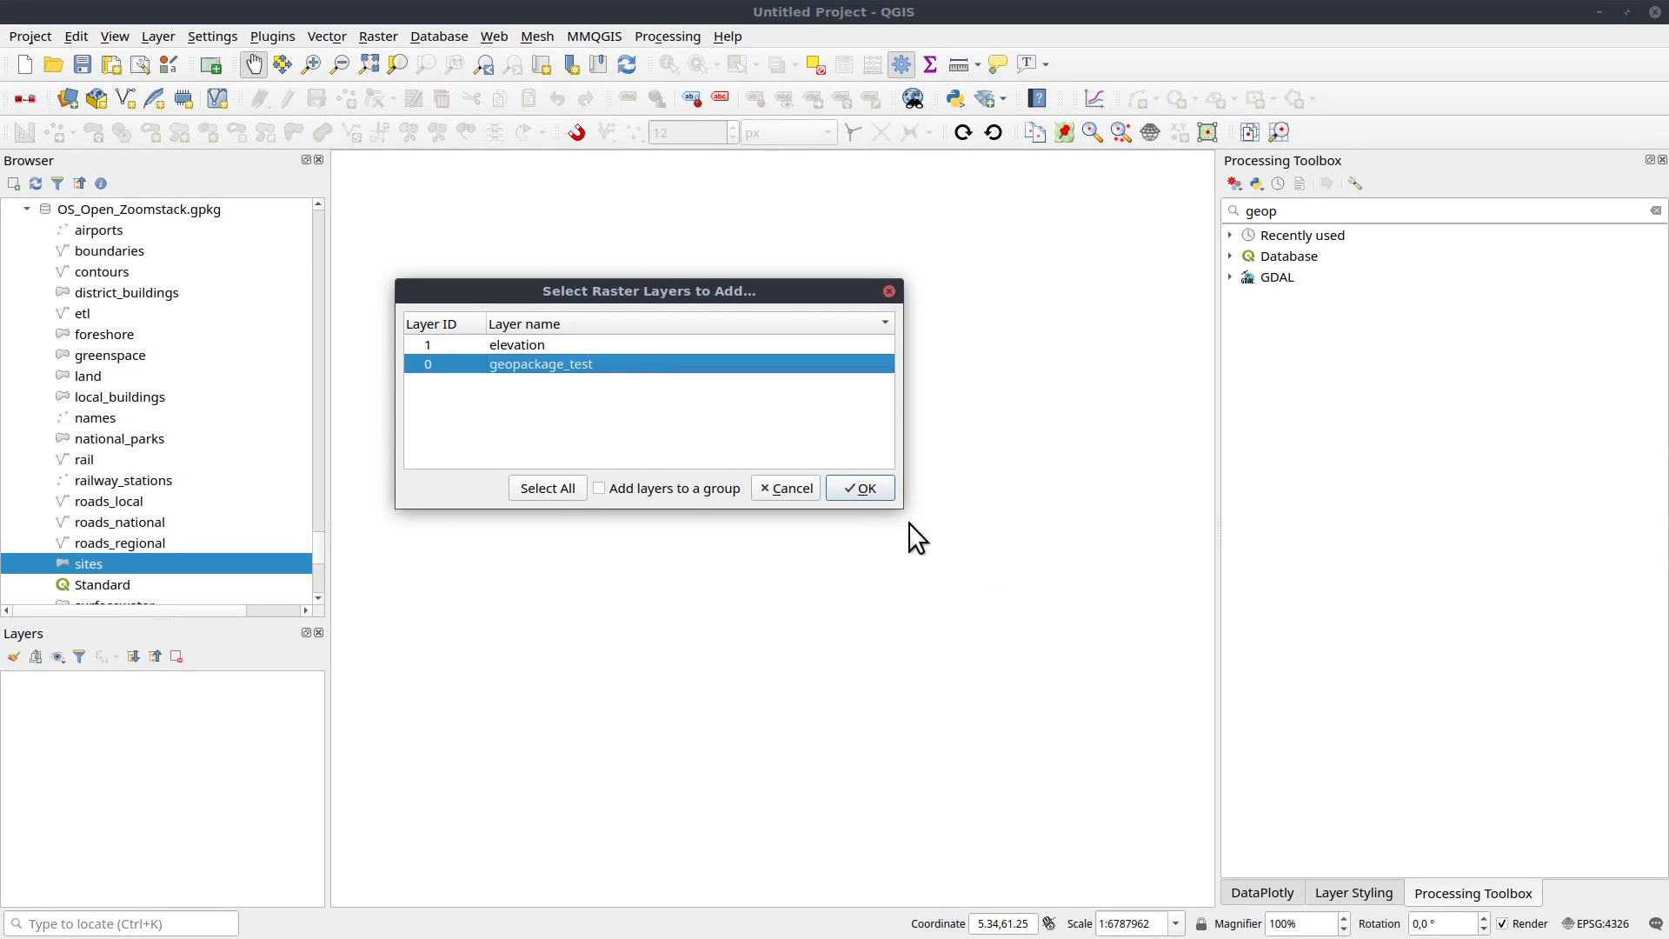
pyautogui.click(862, 488)
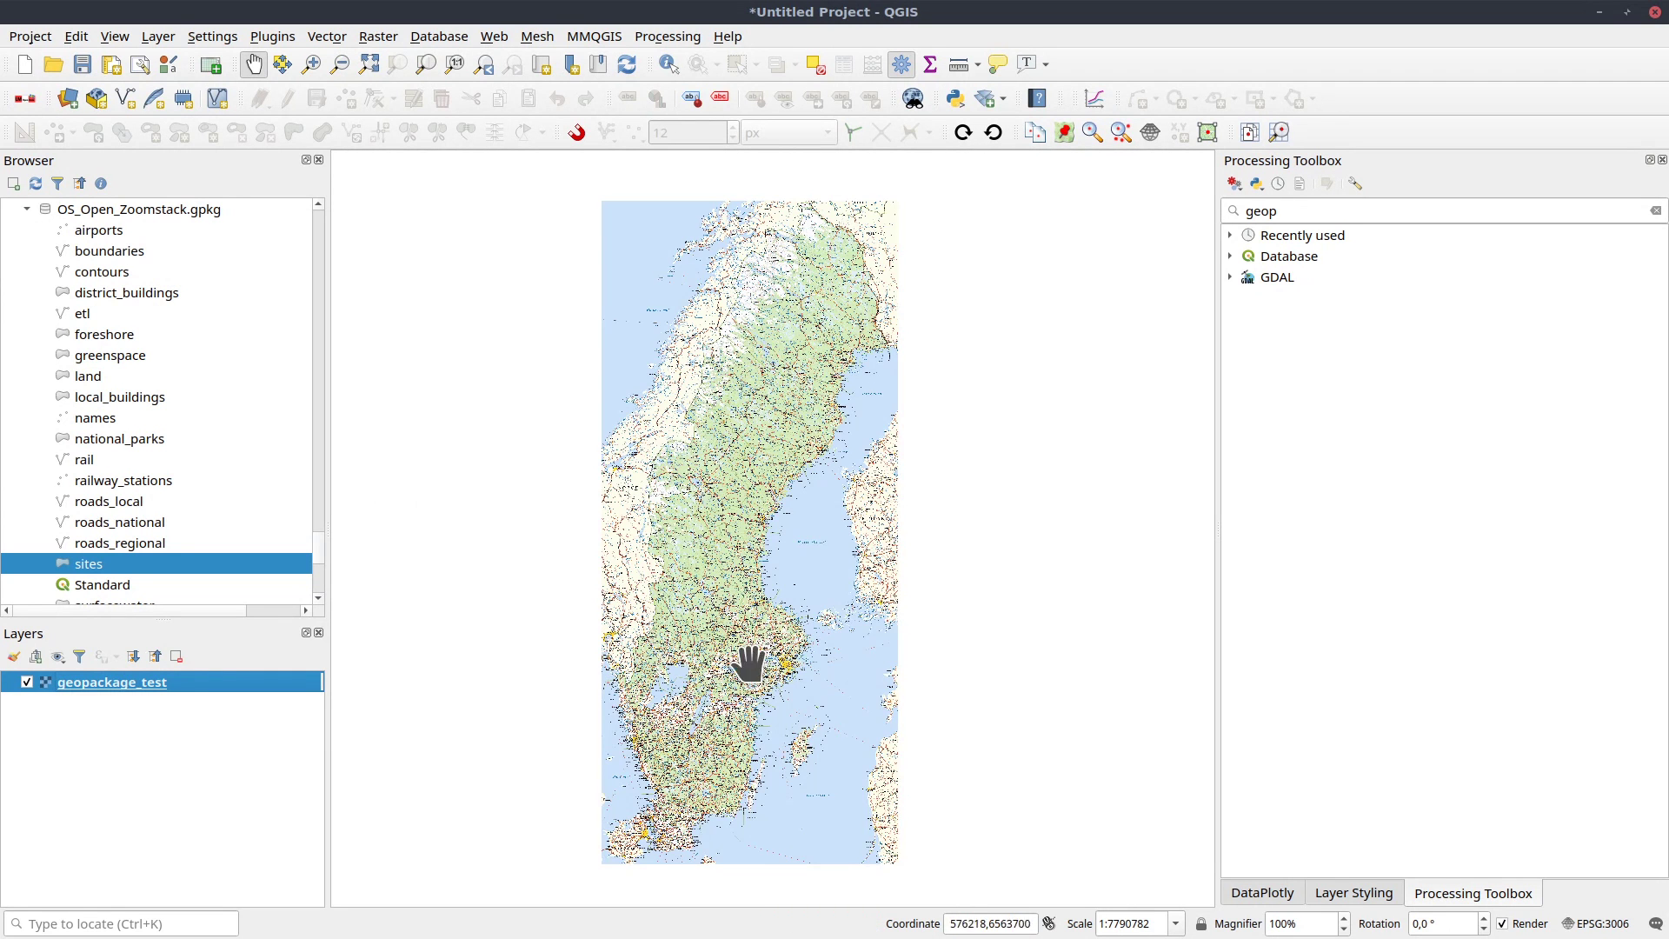
pyautogui.moveTo(746, 628); pyautogui.dragTo(747, 633)
# Add the osm_places_points, osm_places_poly and osm_roads layers from geopackage_test.gpkg, skipping the raster.
pyautogui.hotkey('alt', 'Tab')
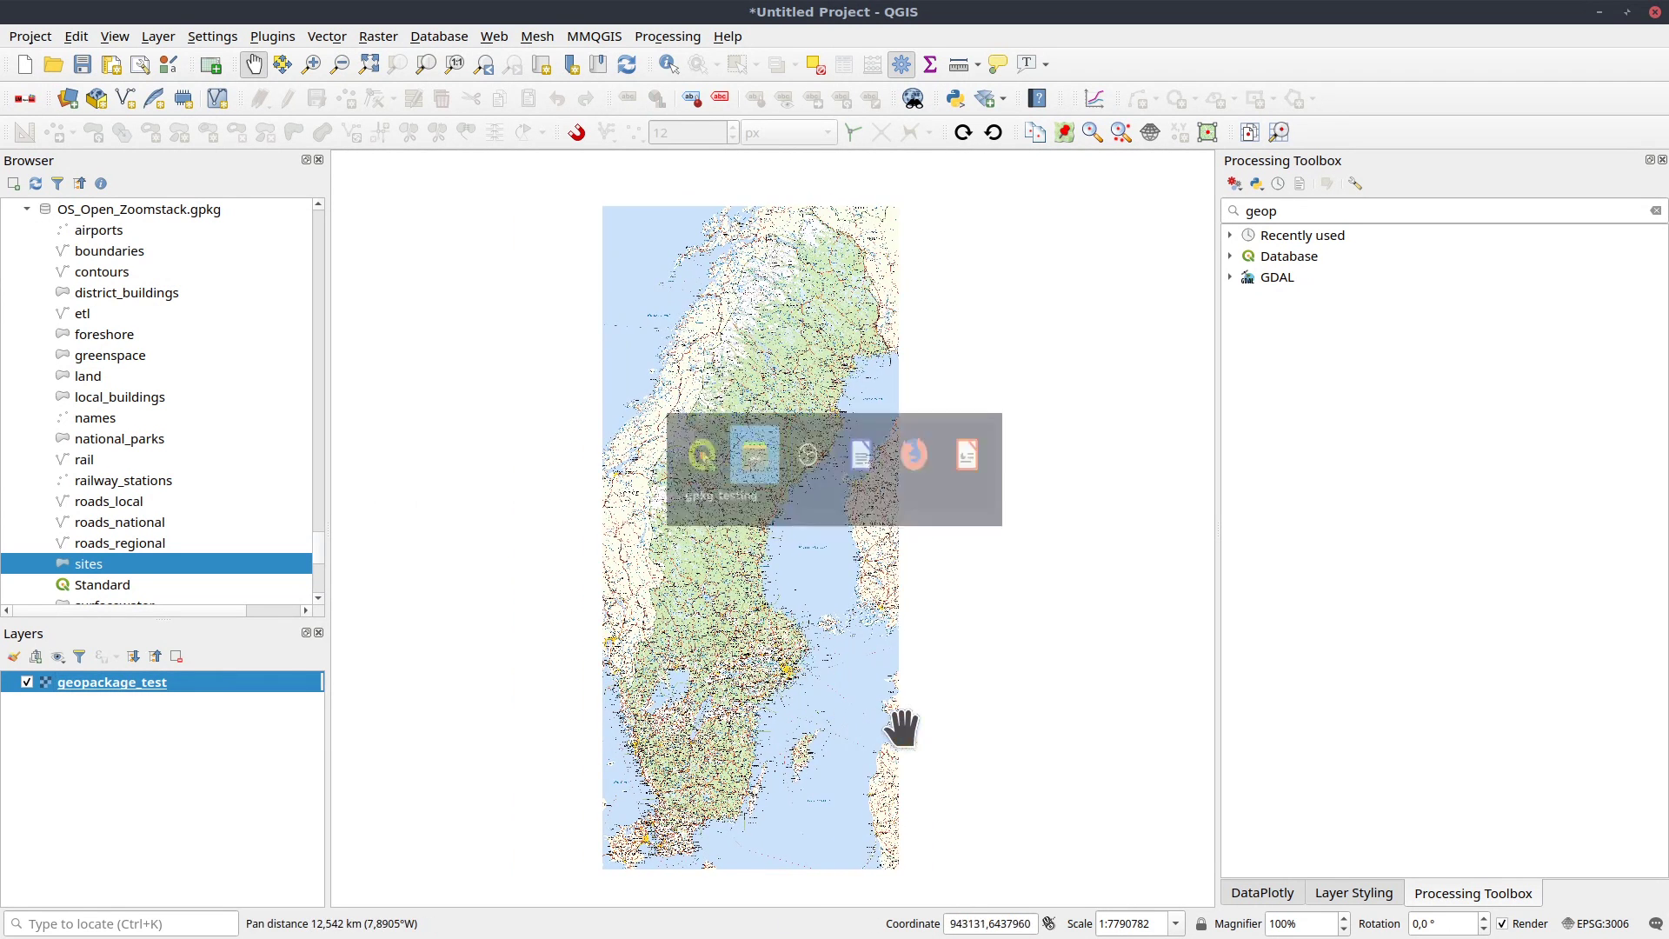
pyautogui.moveTo(1271, 258); pyautogui.dragTo(614, 566)
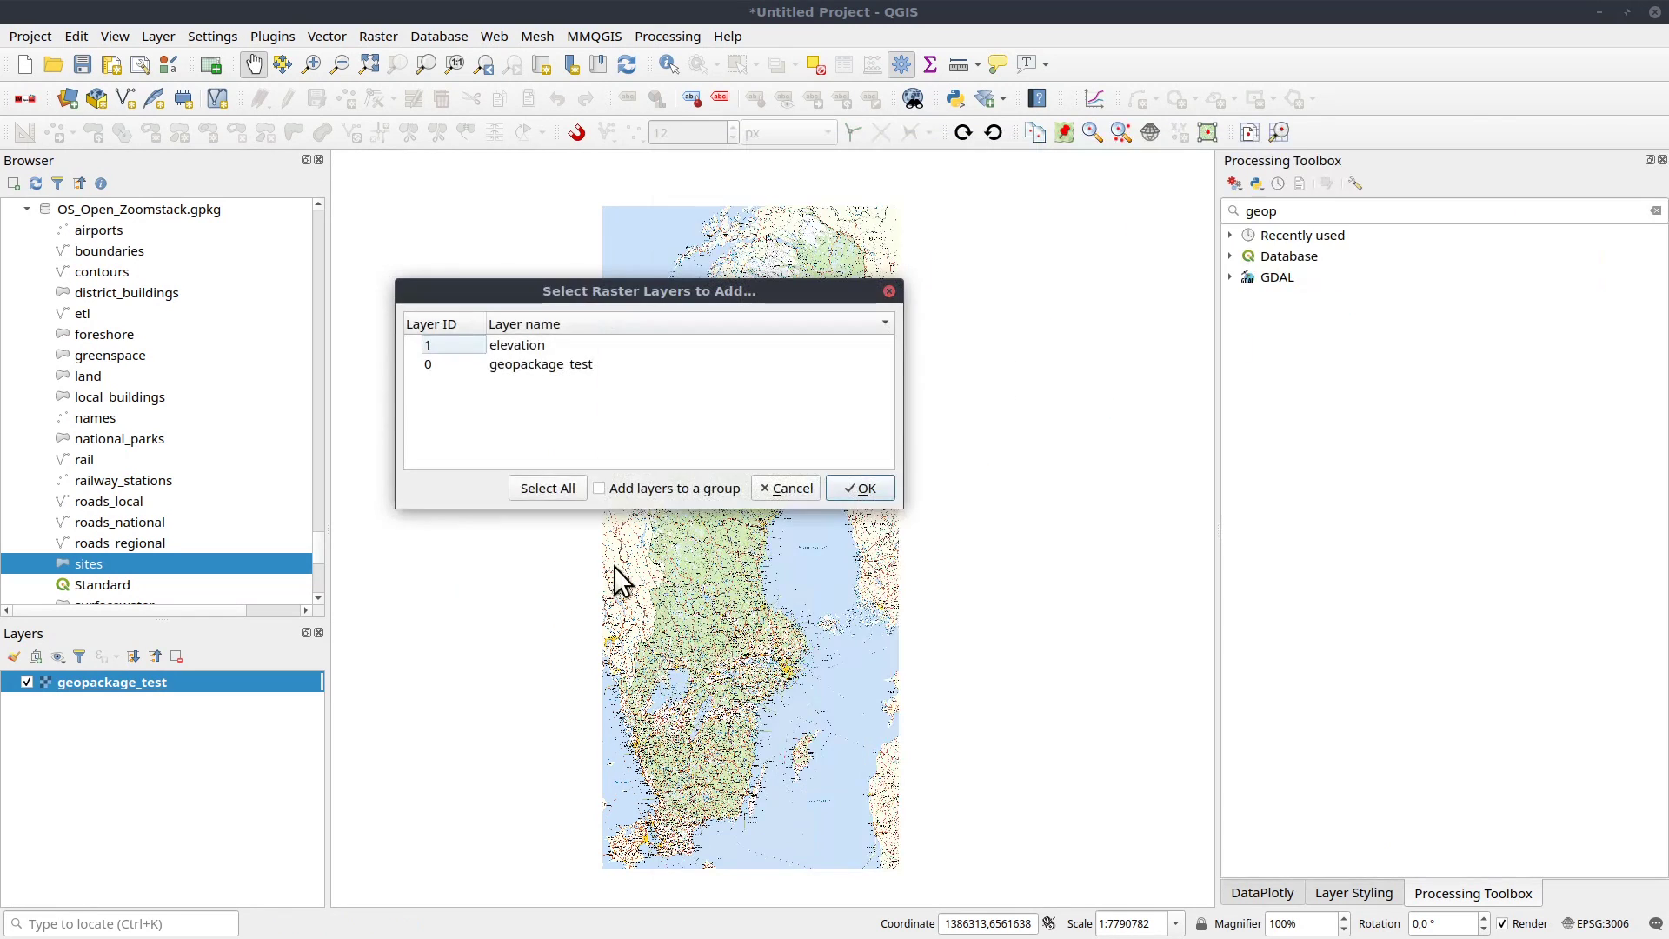
pyautogui.click(796, 488)
pyautogui.moveTo(606, 295); pyautogui.dragTo(740, 354)
pyautogui.click(577, 402)
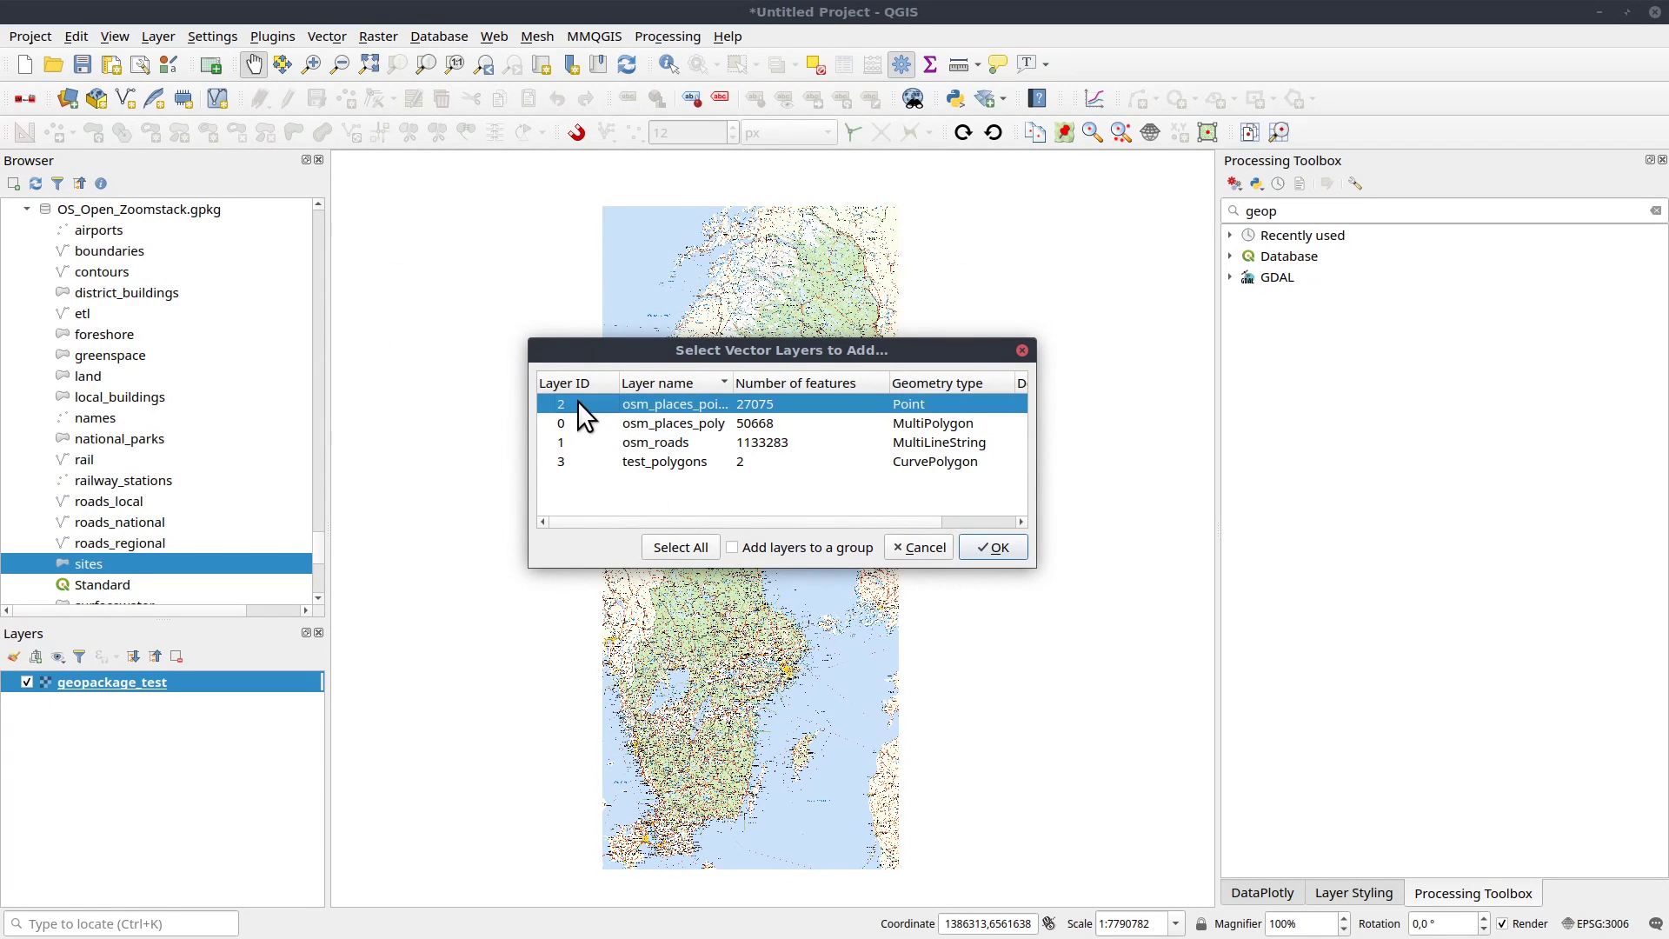
pyautogui.keyDown('shift'); pyautogui.click(590, 442); pyautogui.keyUp('shift')
pyautogui.click(992, 547)
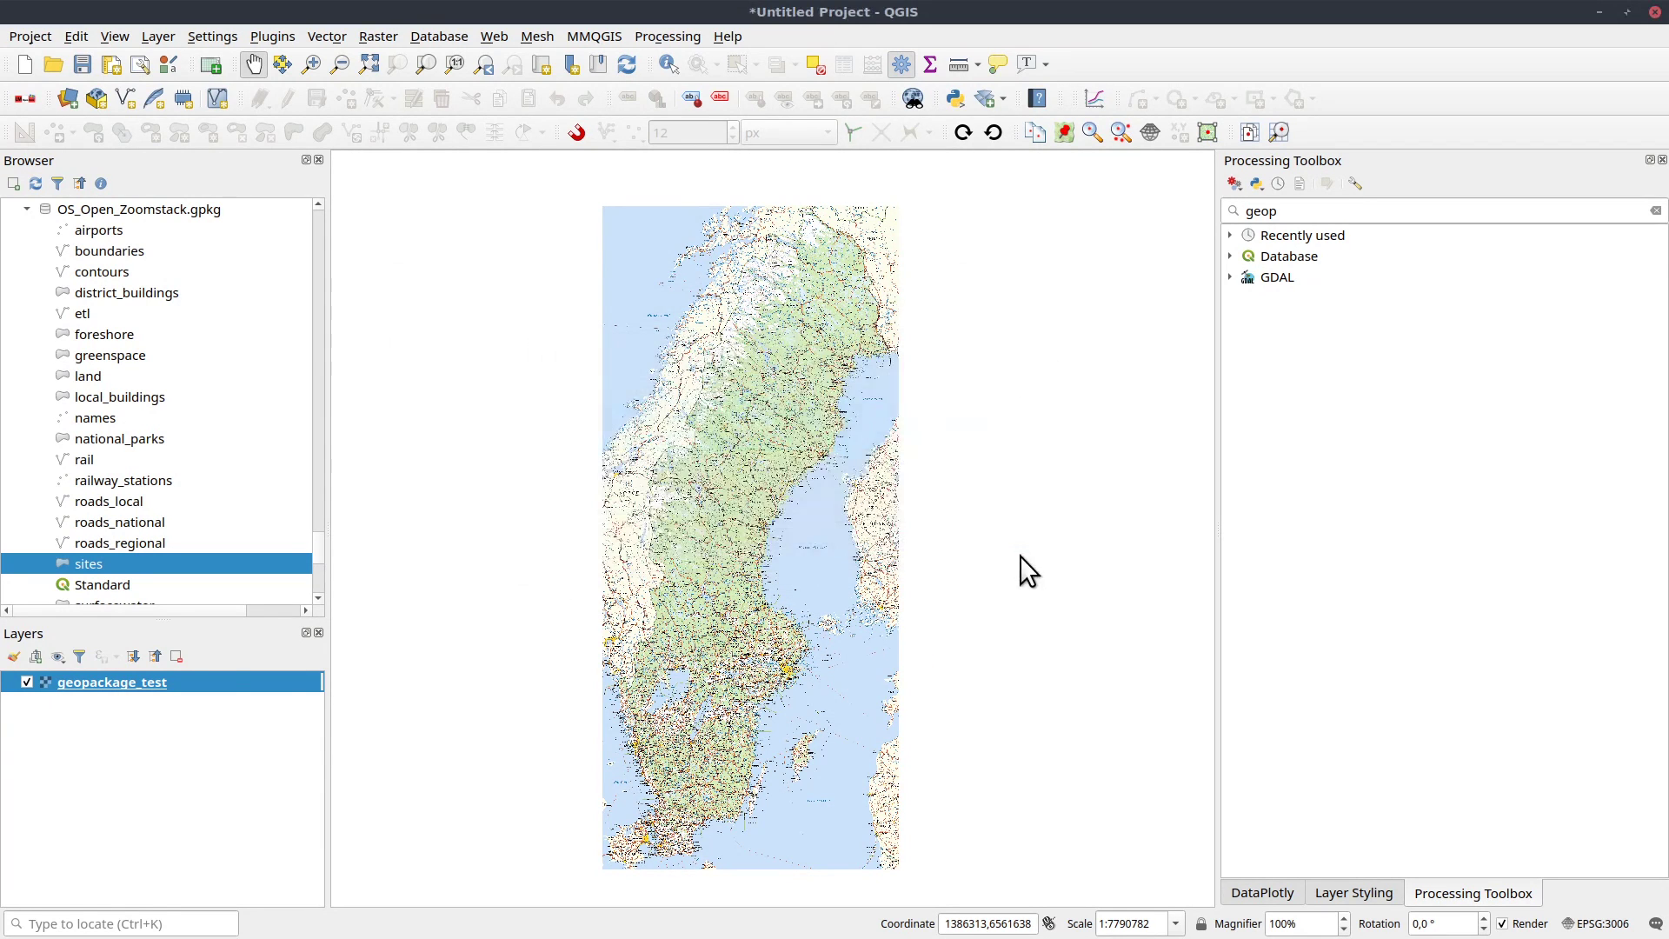
# Hide the geopackage_test raster and pan the map around the Habo and Mullsjö area.
pyautogui.scroll(5, 686, 761)
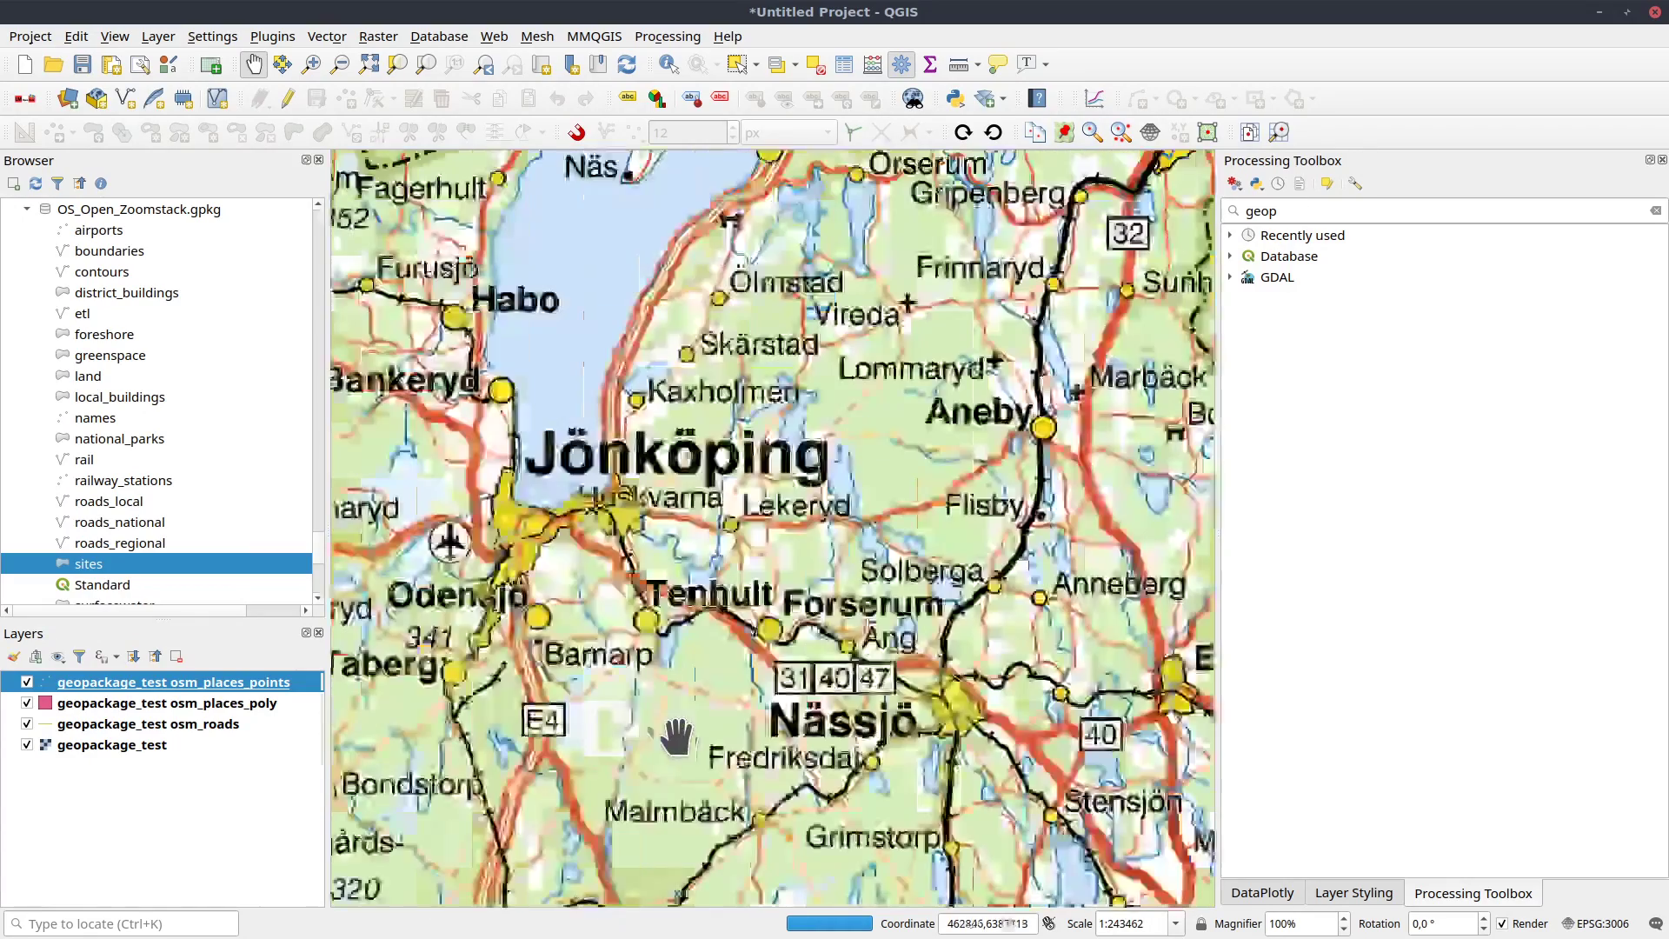
pyautogui.moveTo(377, 342); pyautogui.dragTo(783, 552)
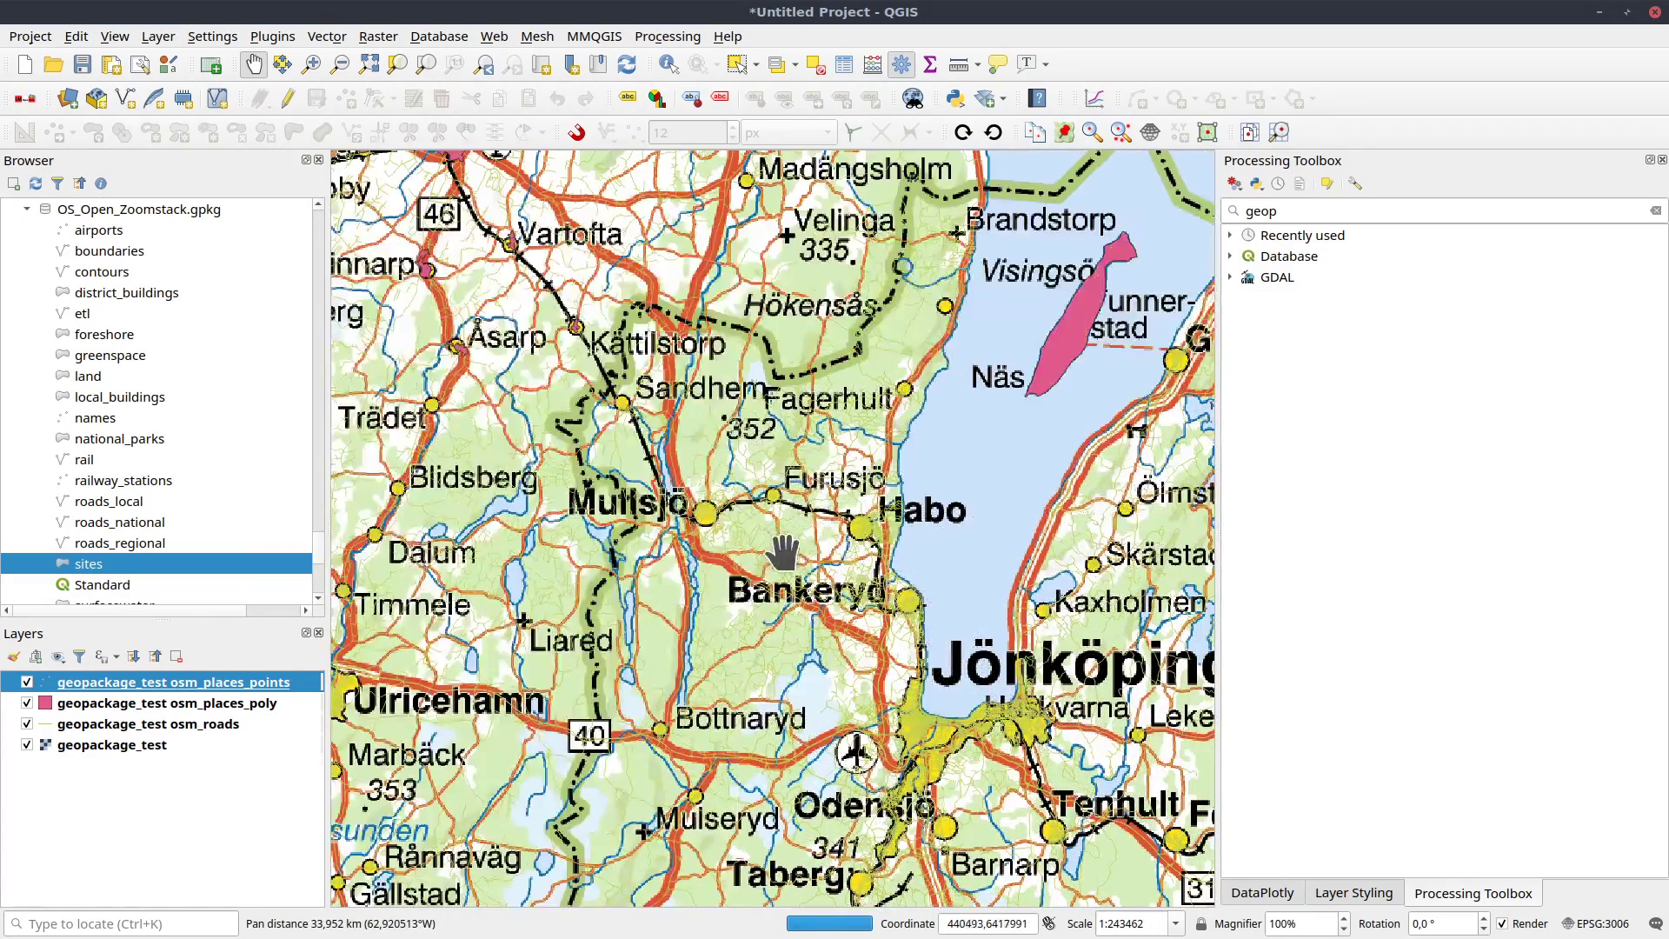
pyautogui.click(28, 745)
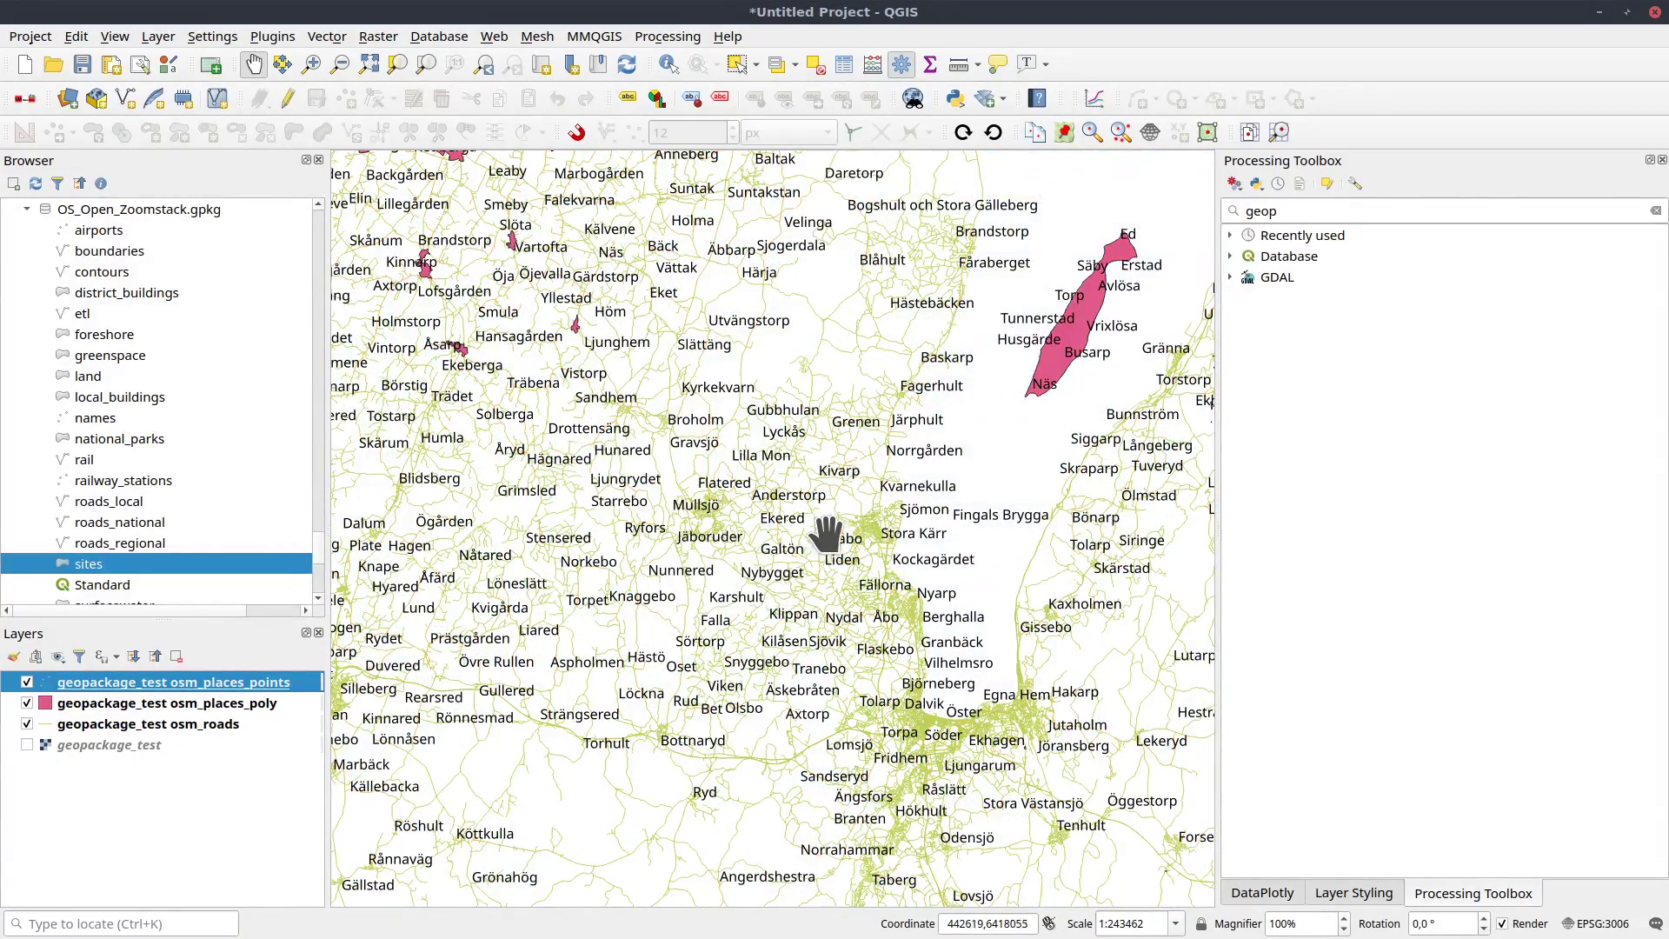
pyautogui.scroll(1, 815, 547)
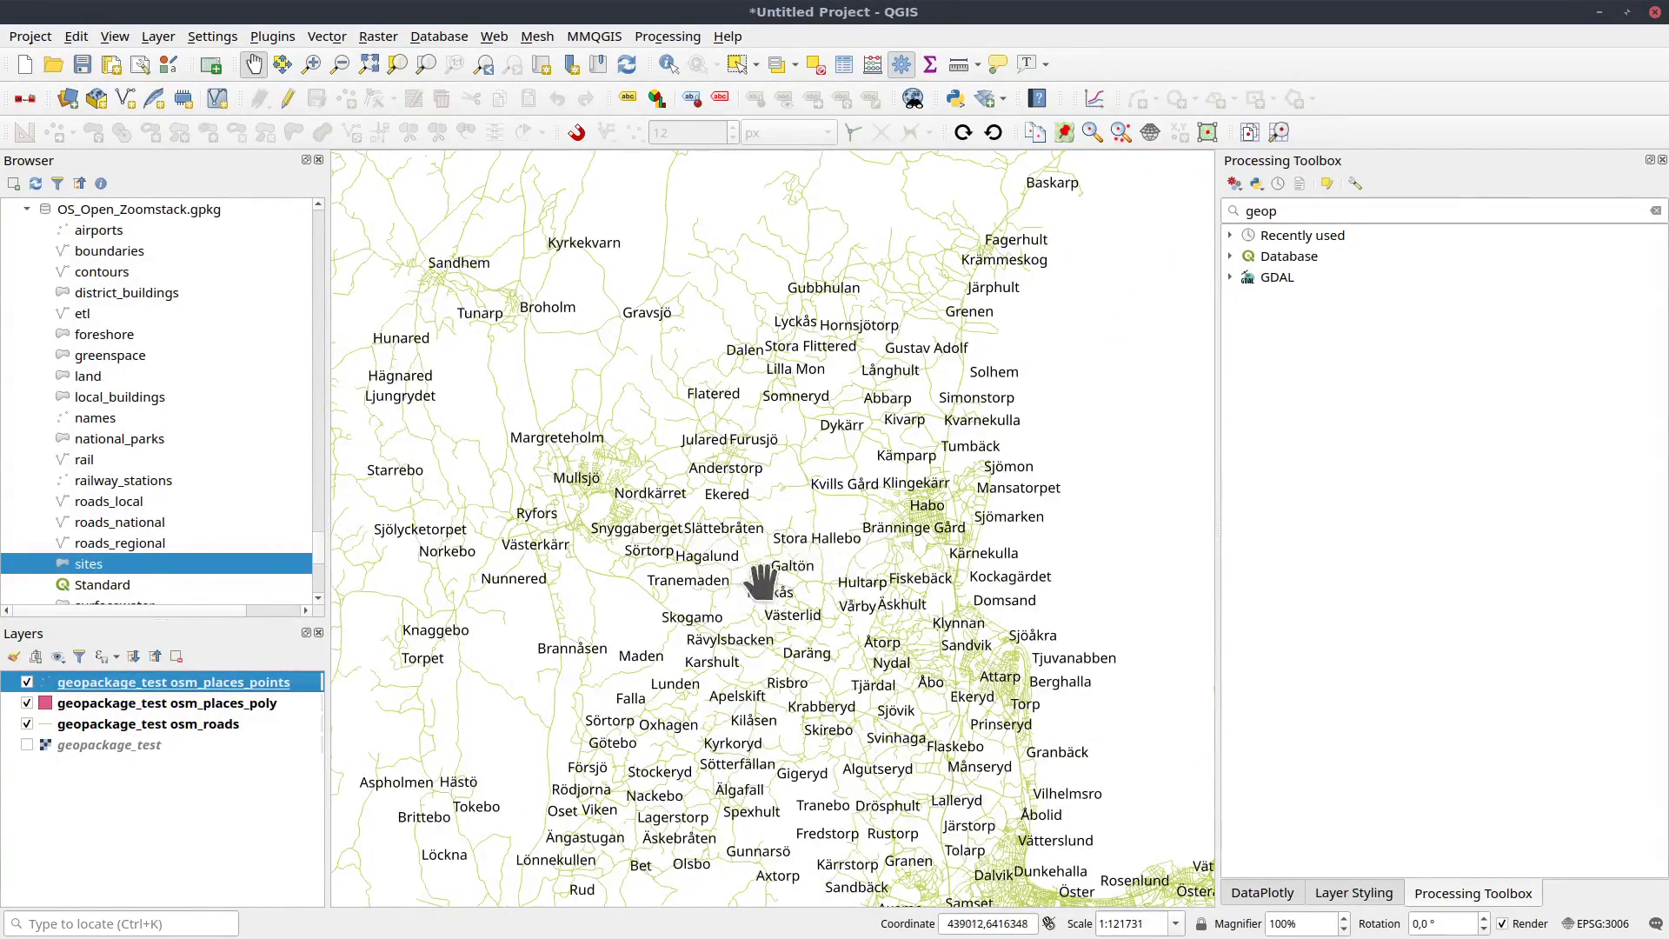
pyautogui.scroll(-1, 822, 598)
pyautogui.moveTo(835, 600); pyautogui.dragTo(719, 689)
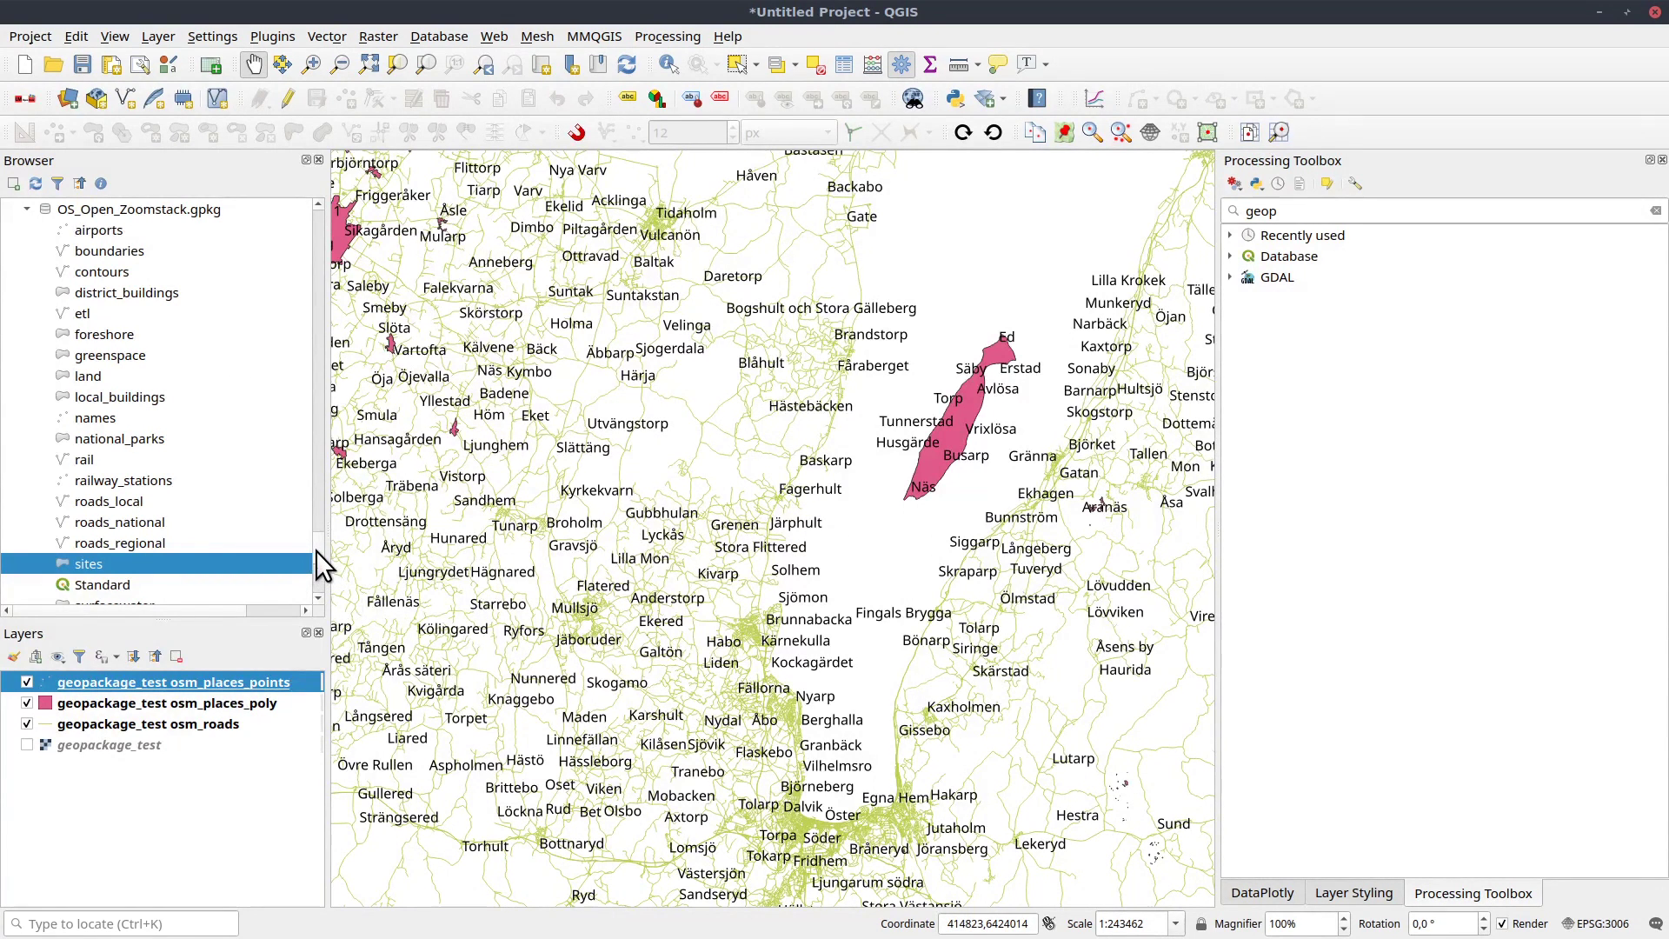
# Load the 'default' project stored in gpkg_testing > geopackage_test.gpkg without saving the current one.
pyautogui.scroll(6, 315, 548)
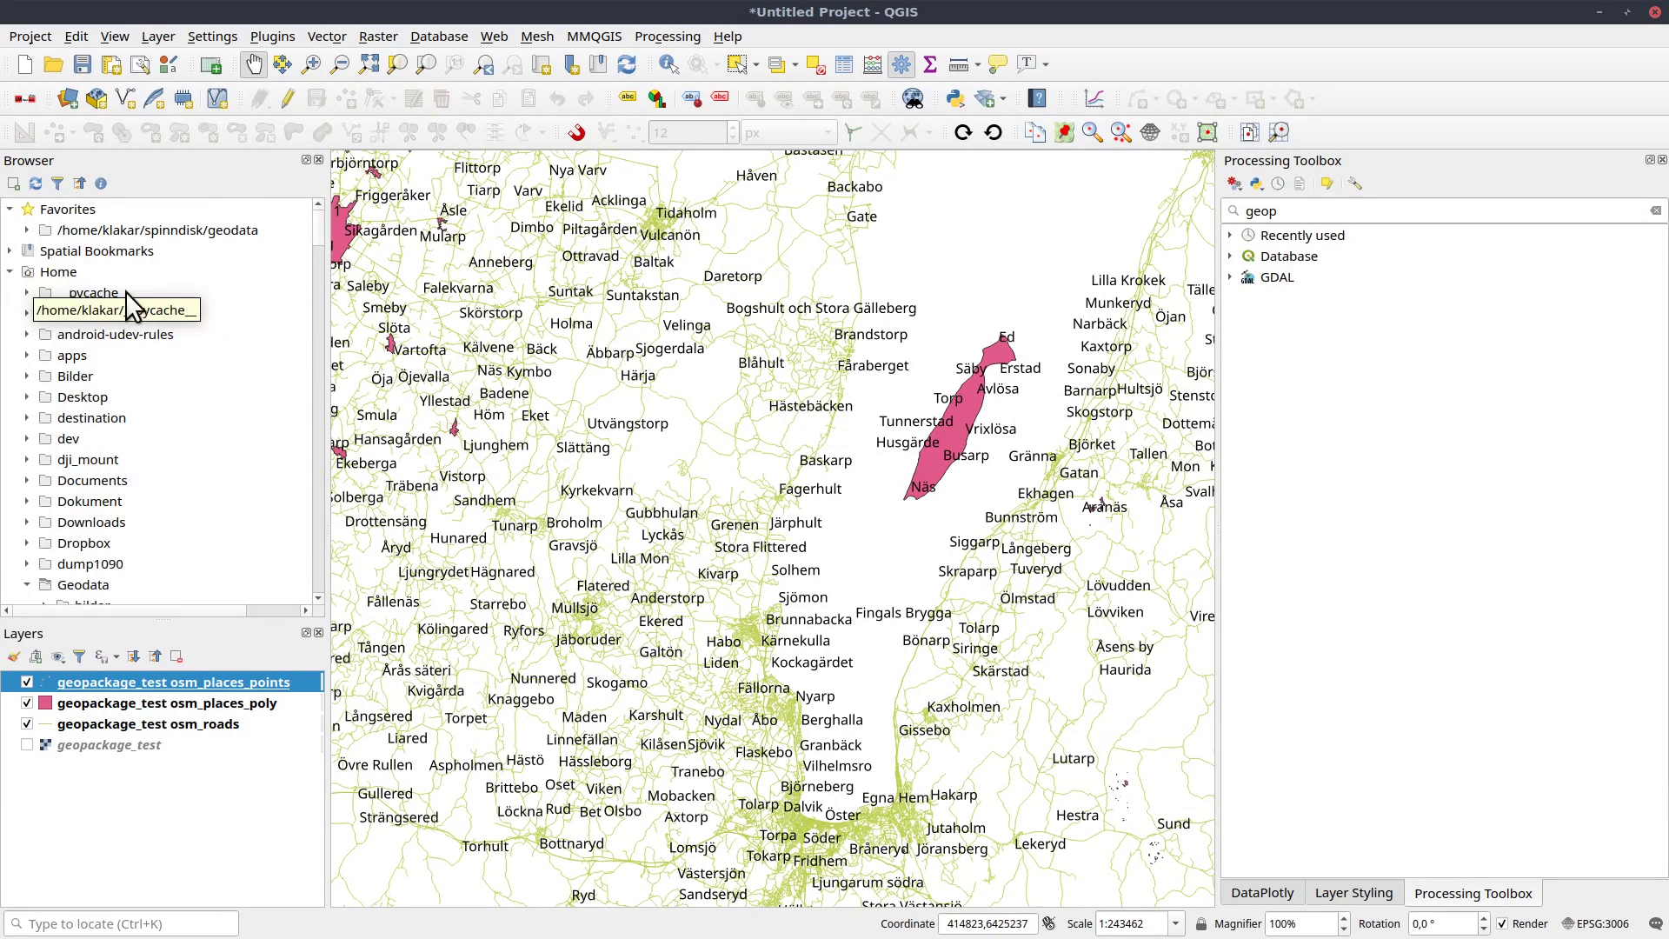
pyautogui.scroll(-4, 315, 228)
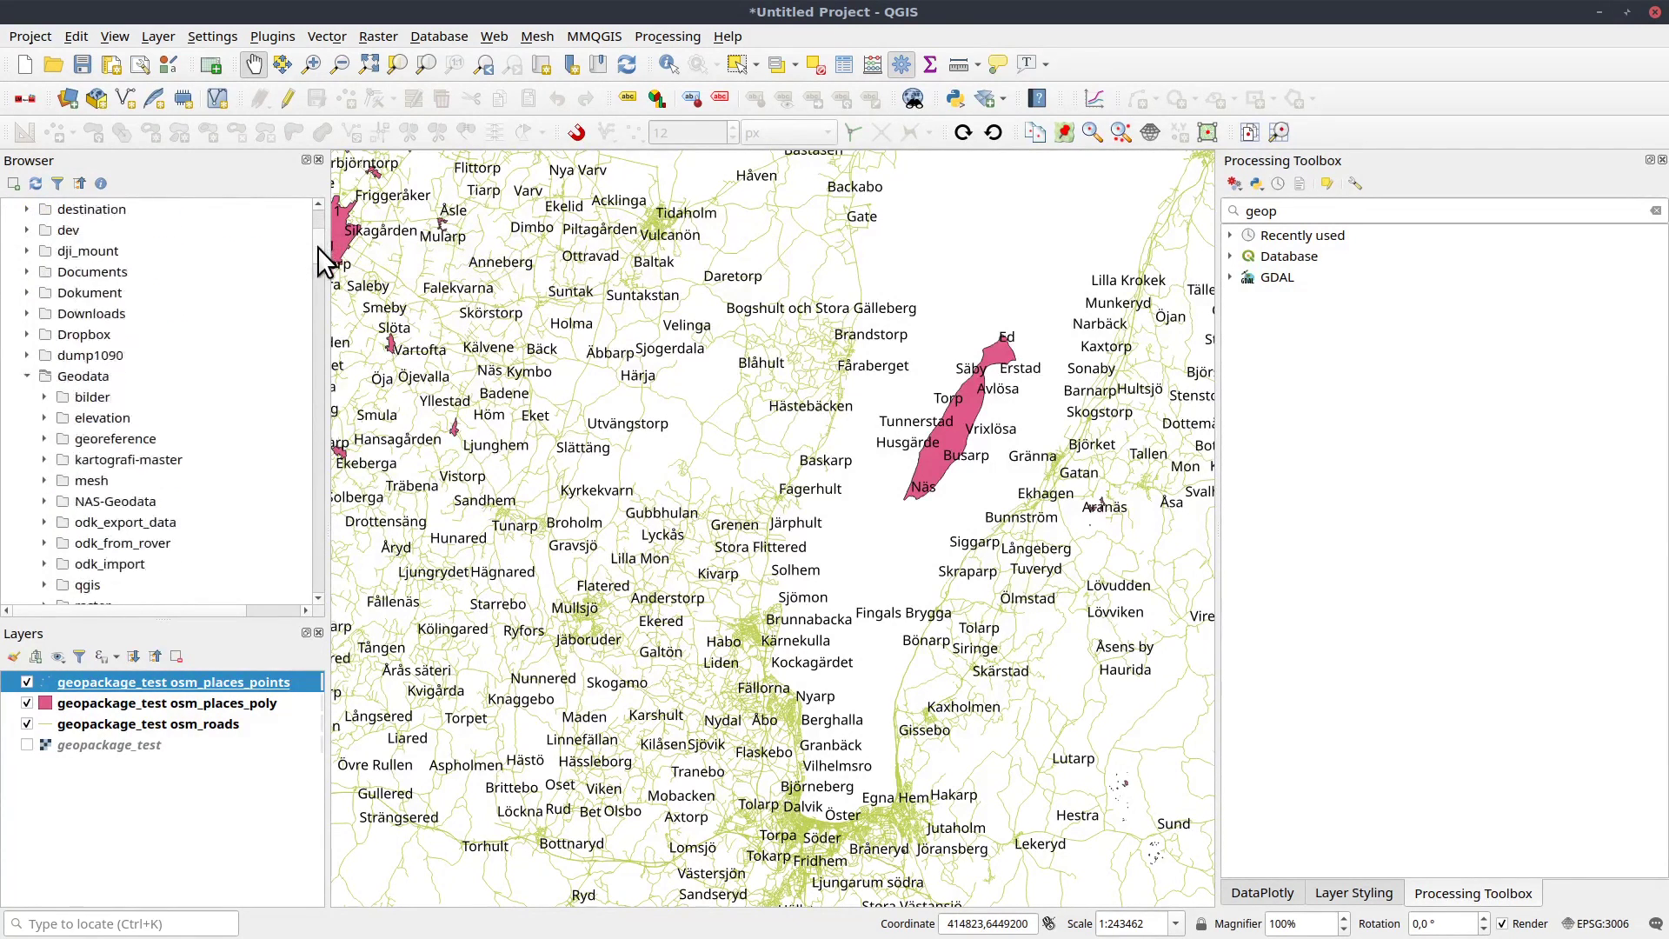
pyautogui.scroll(-4, 318, 261)
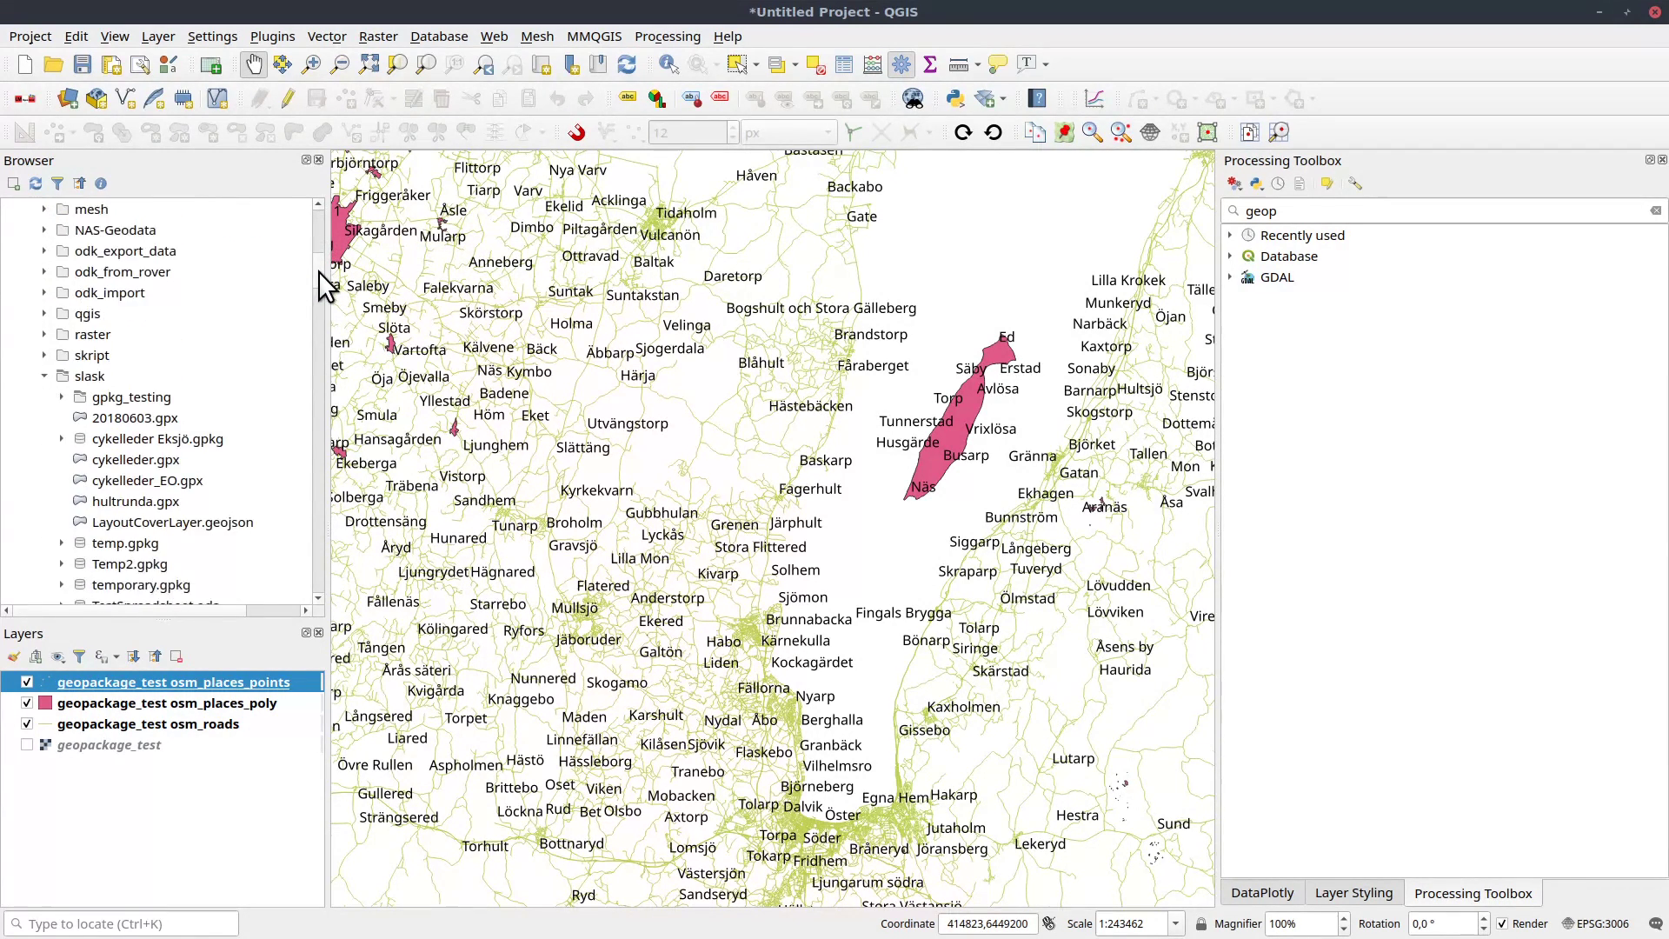
pyautogui.scroll(-2, 318, 271)
pyautogui.click(62, 250)
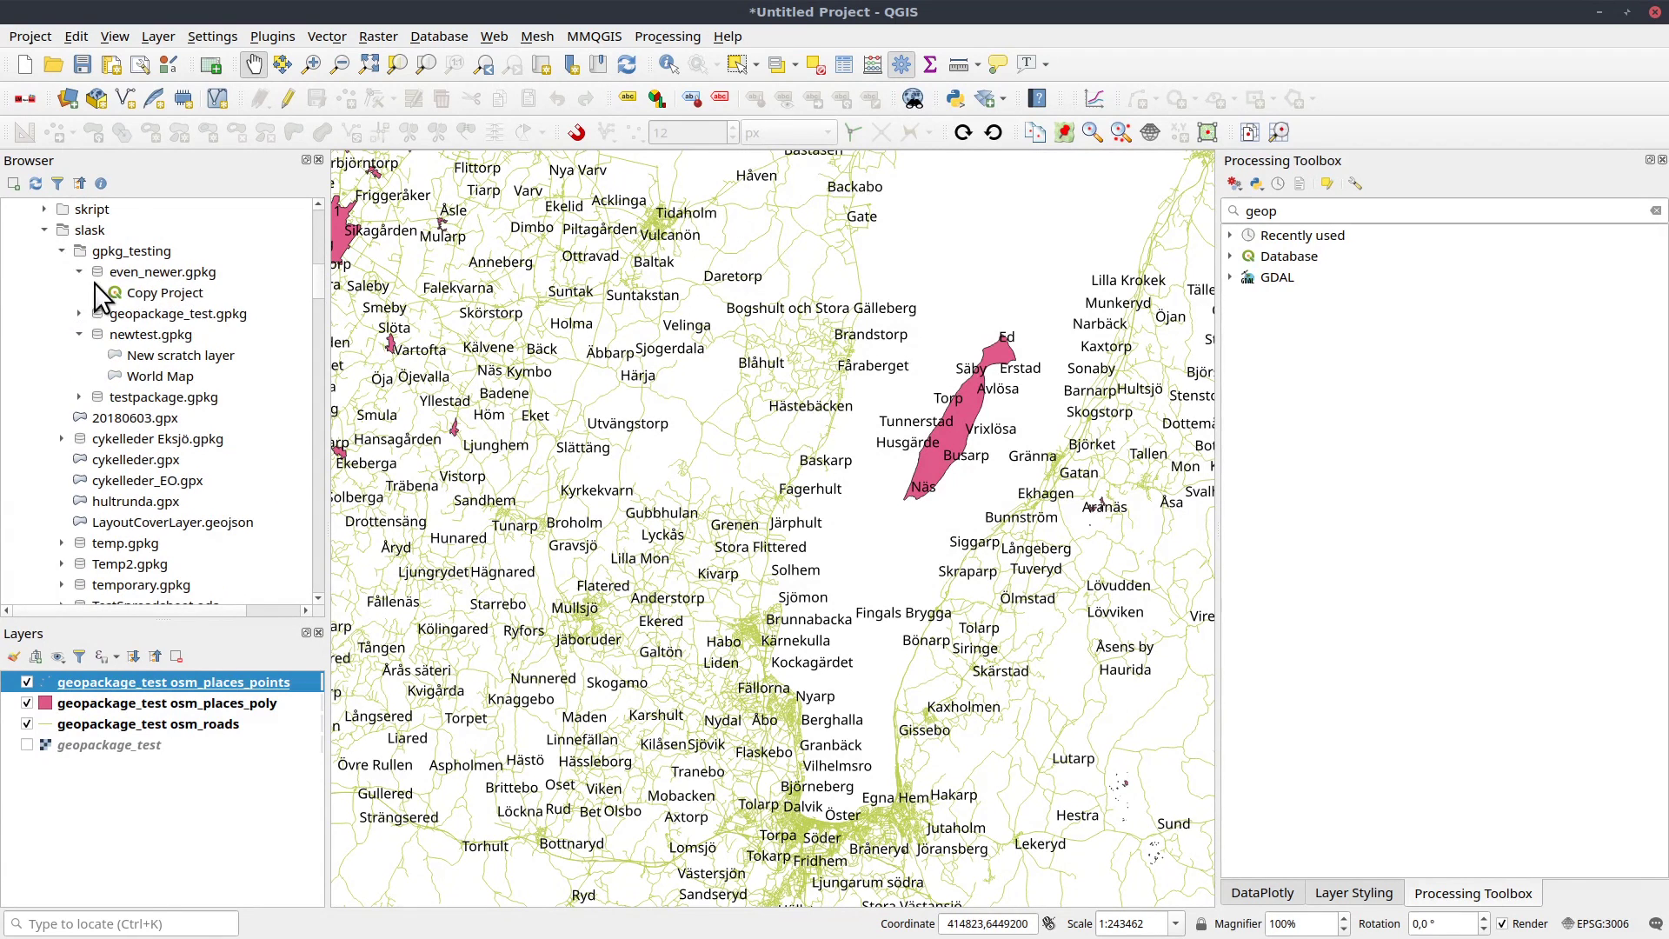
pyautogui.click(79, 313)
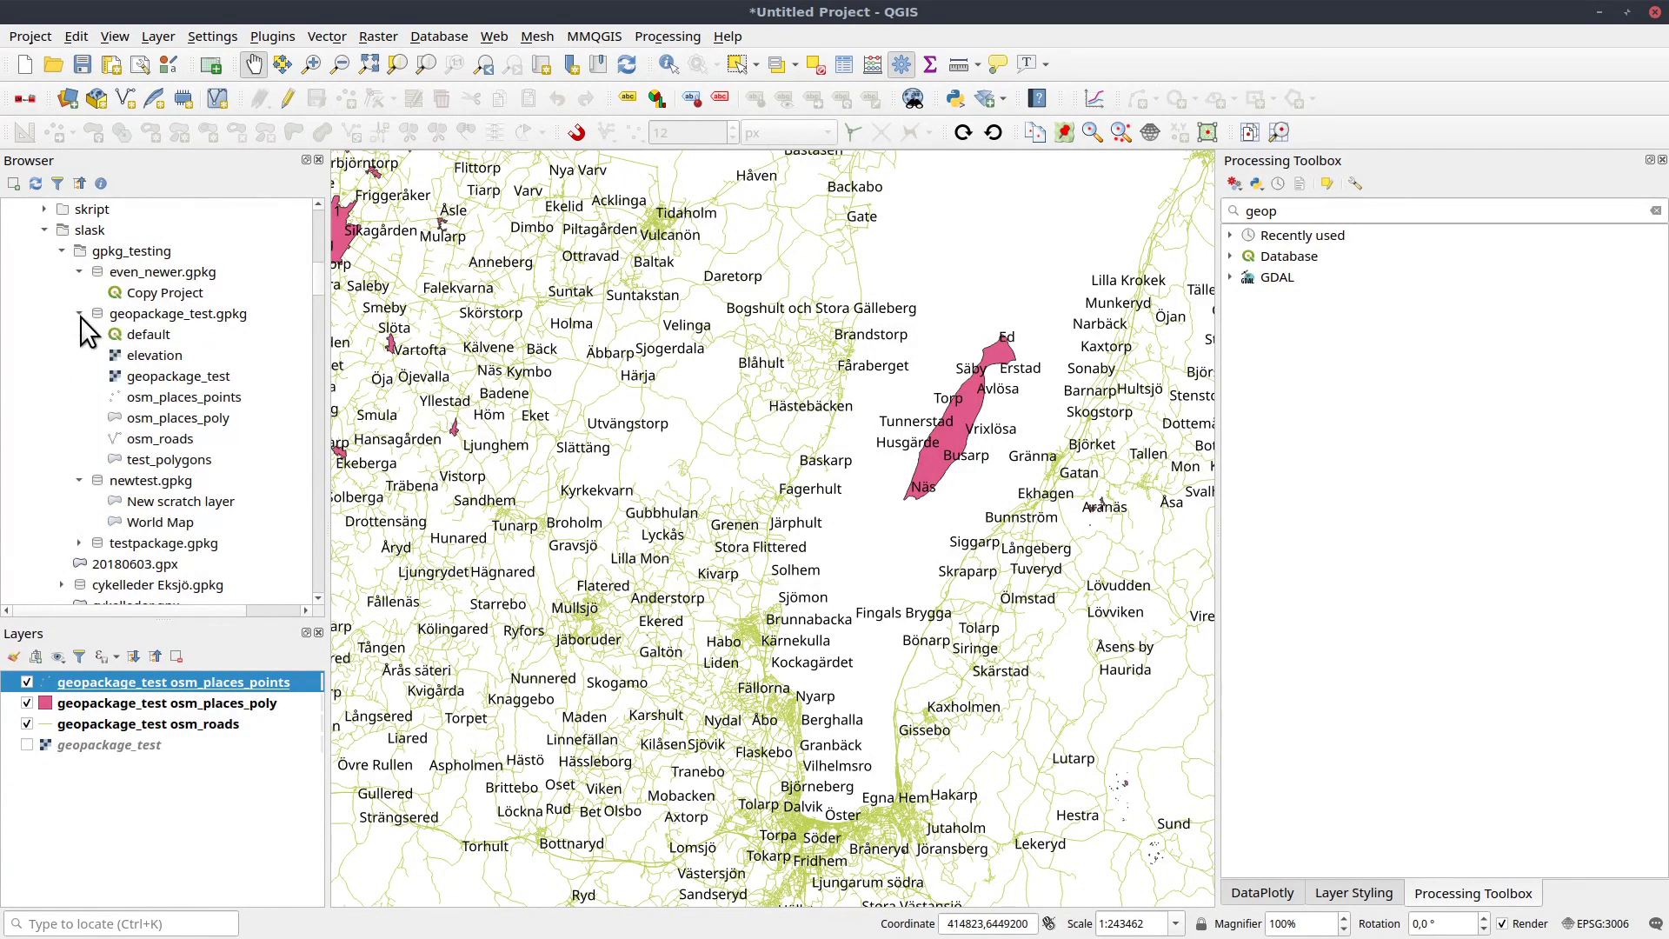
pyautogui.click(146, 315)
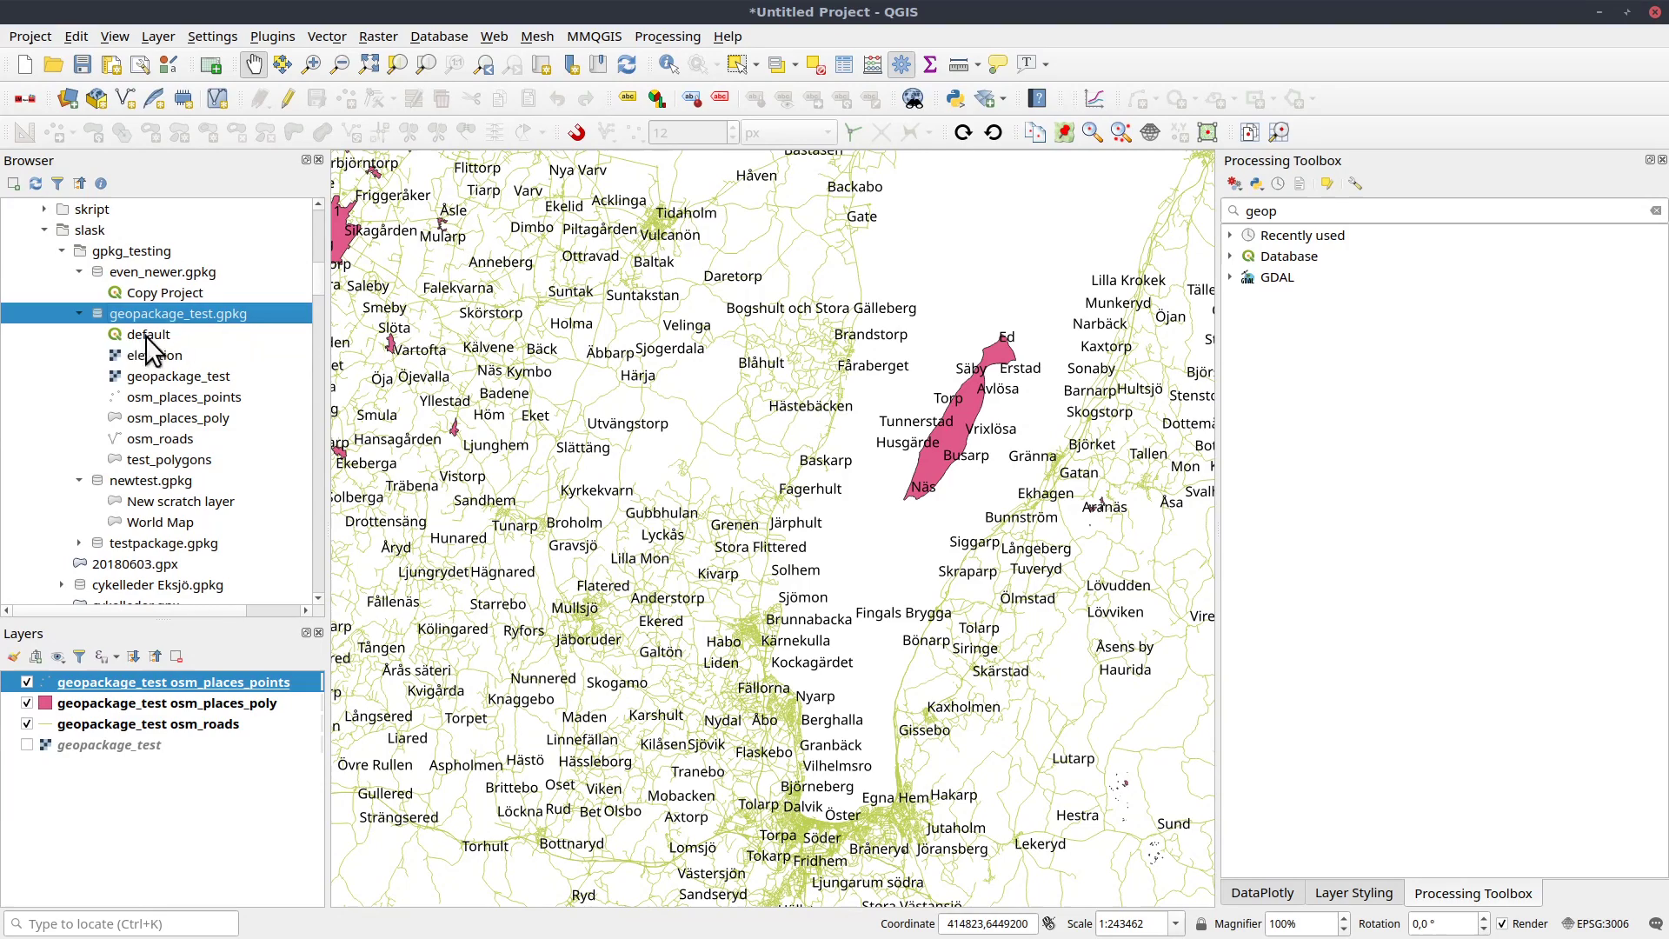
pyautogui.moveTo(123, 334); pyautogui.dragTo(556, 400)
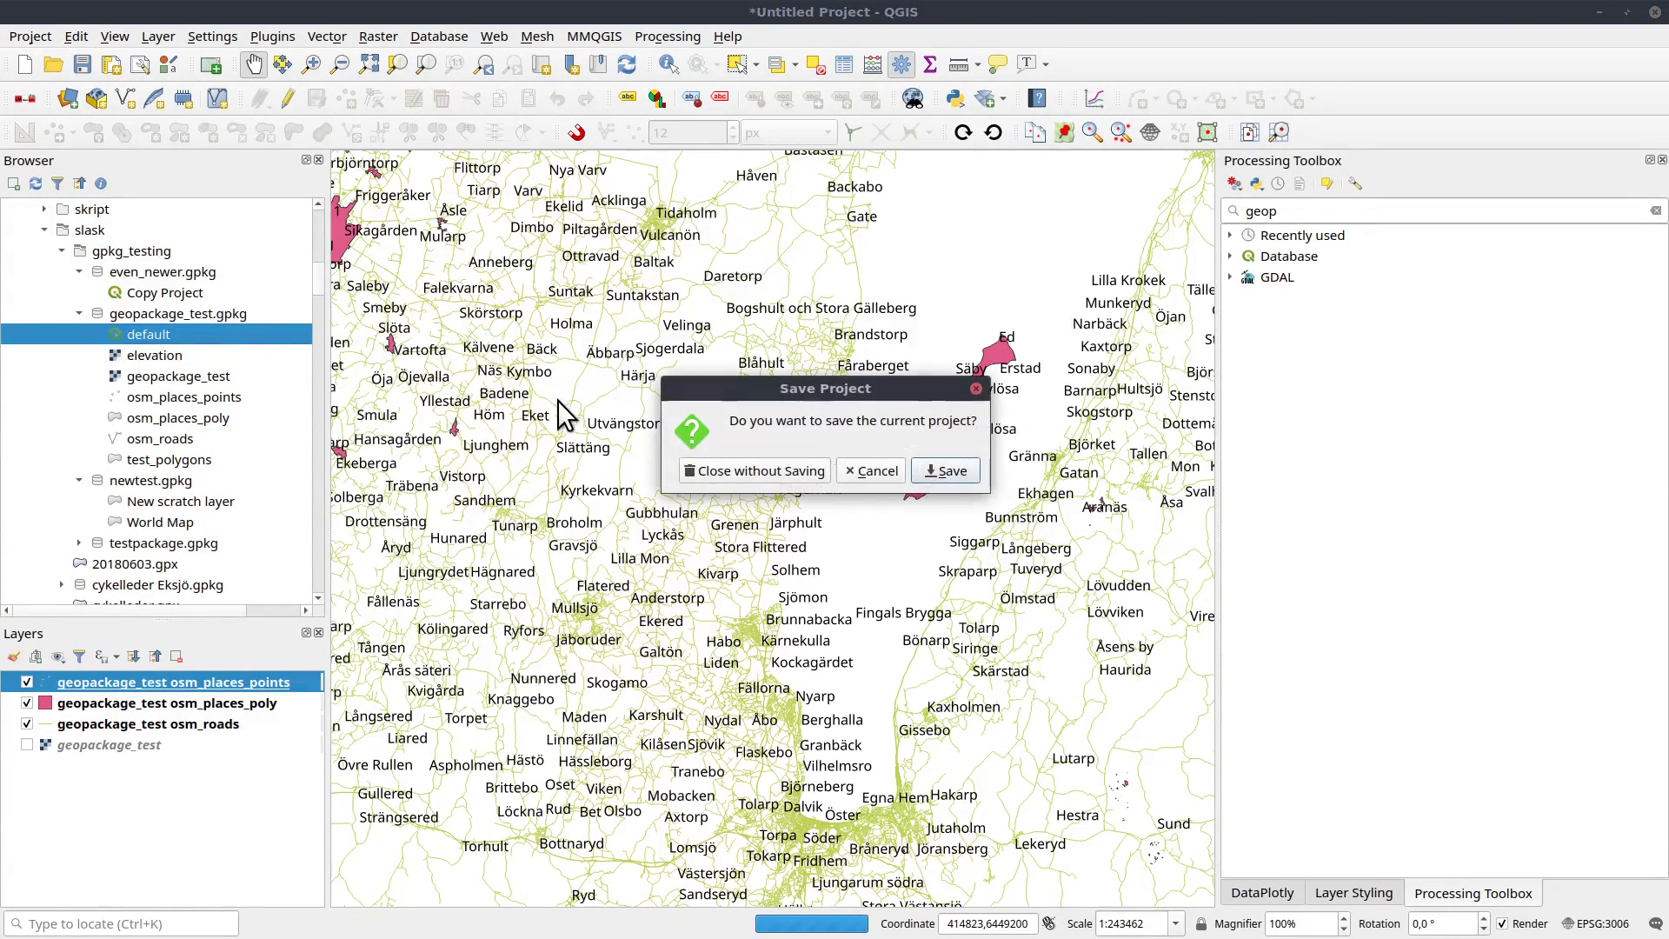
pyautogui.click(761, 471)
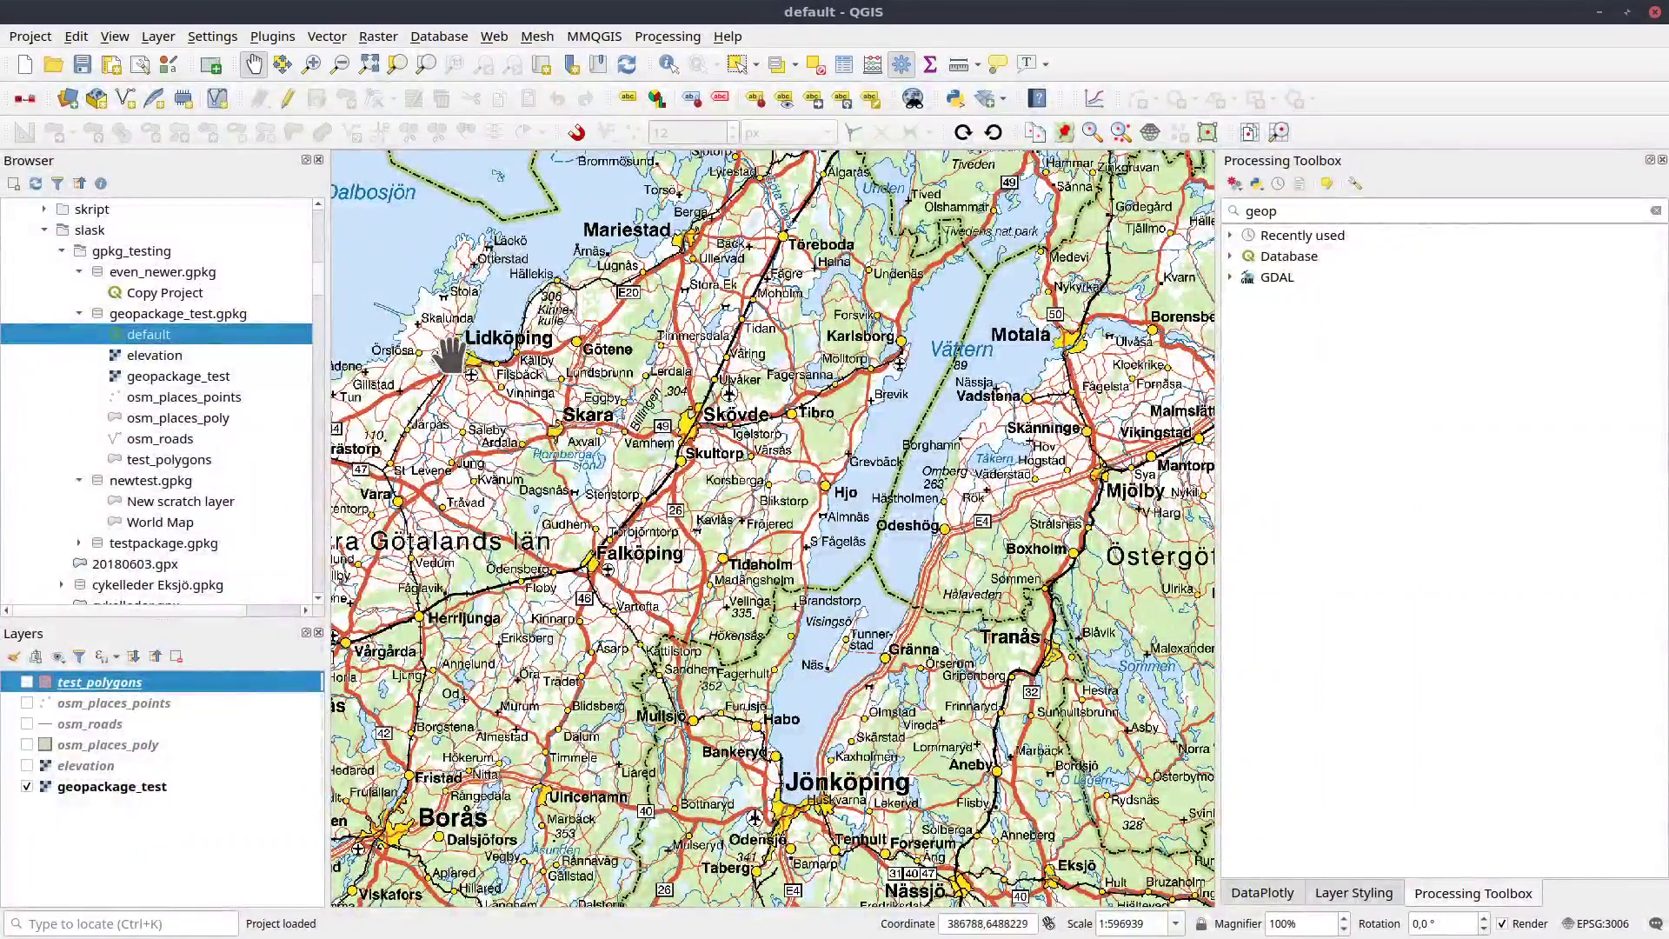
# Turn on the elevation, osm_places_poly, osm_roads and osm_places_points layers.
pyautogui.click(27, 765)
pyautogui.click(27, 744)
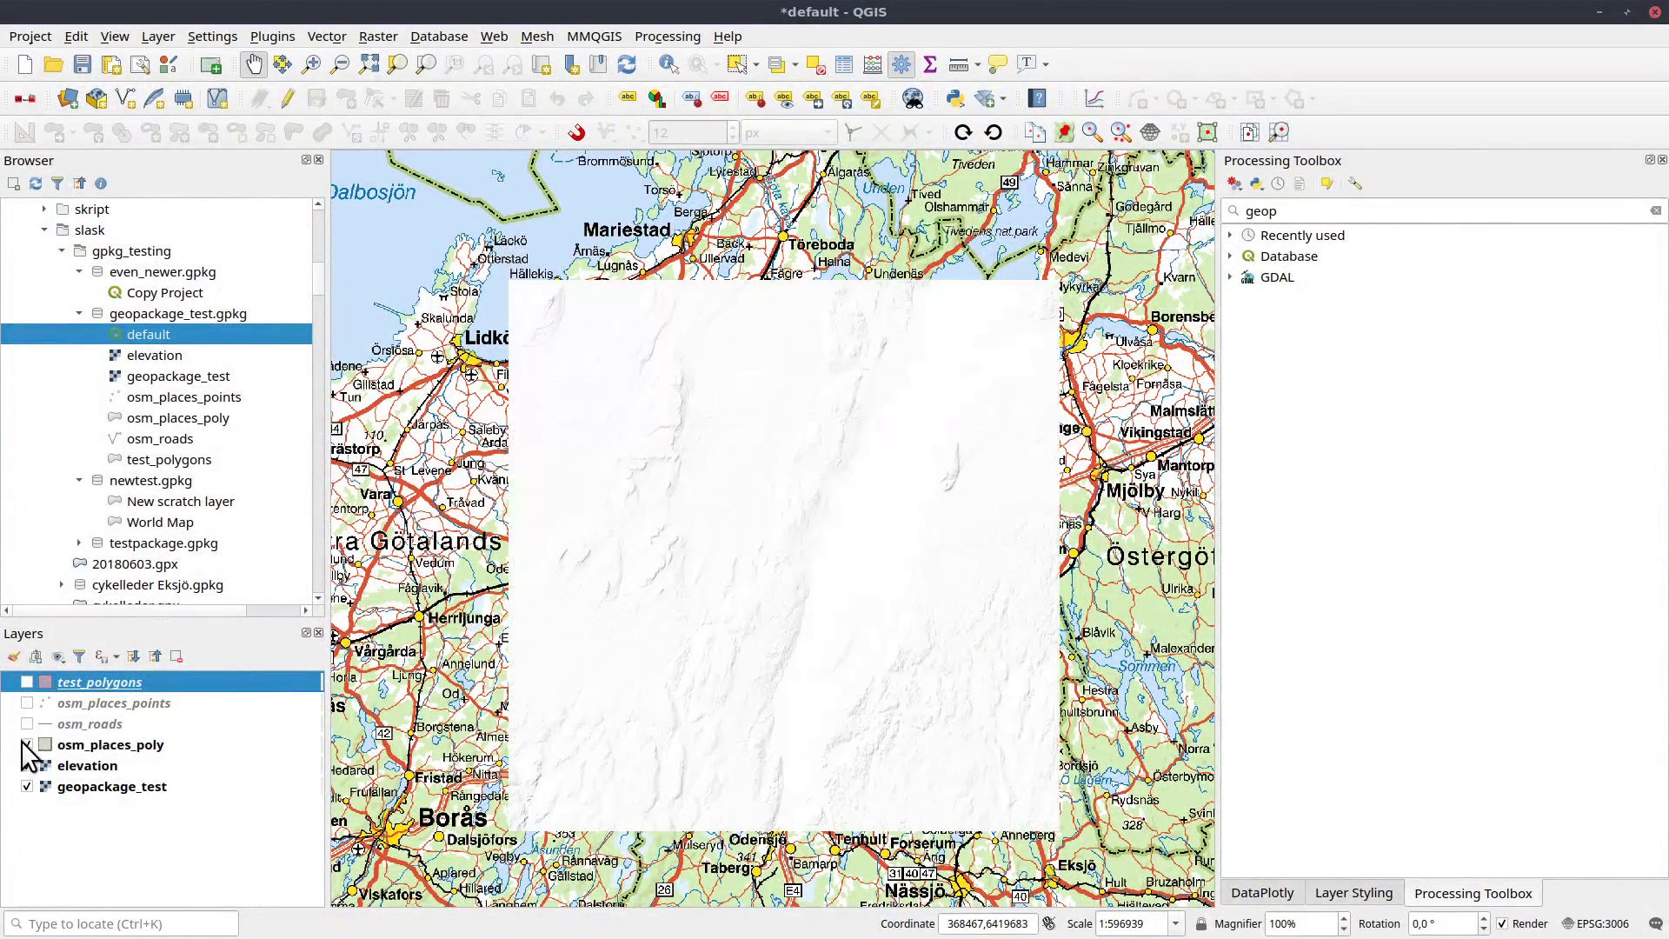
pyautogui.click(27, 723)
pyautogui.click(27, 703)
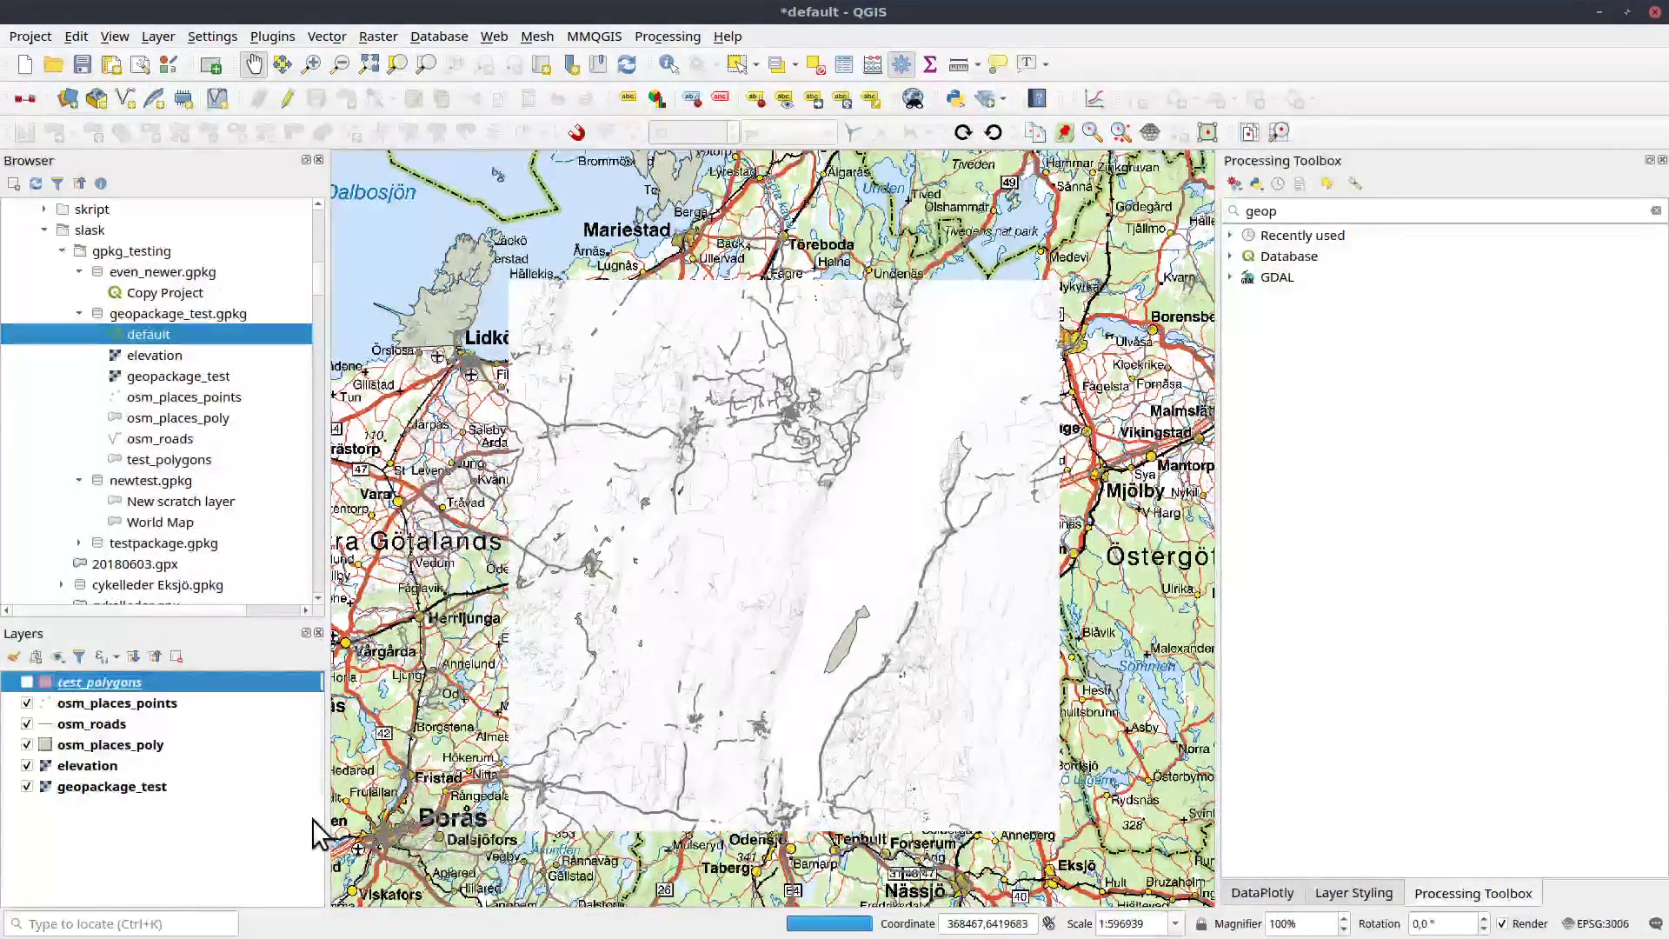
pyautogui.scroll(4, 700, 595)
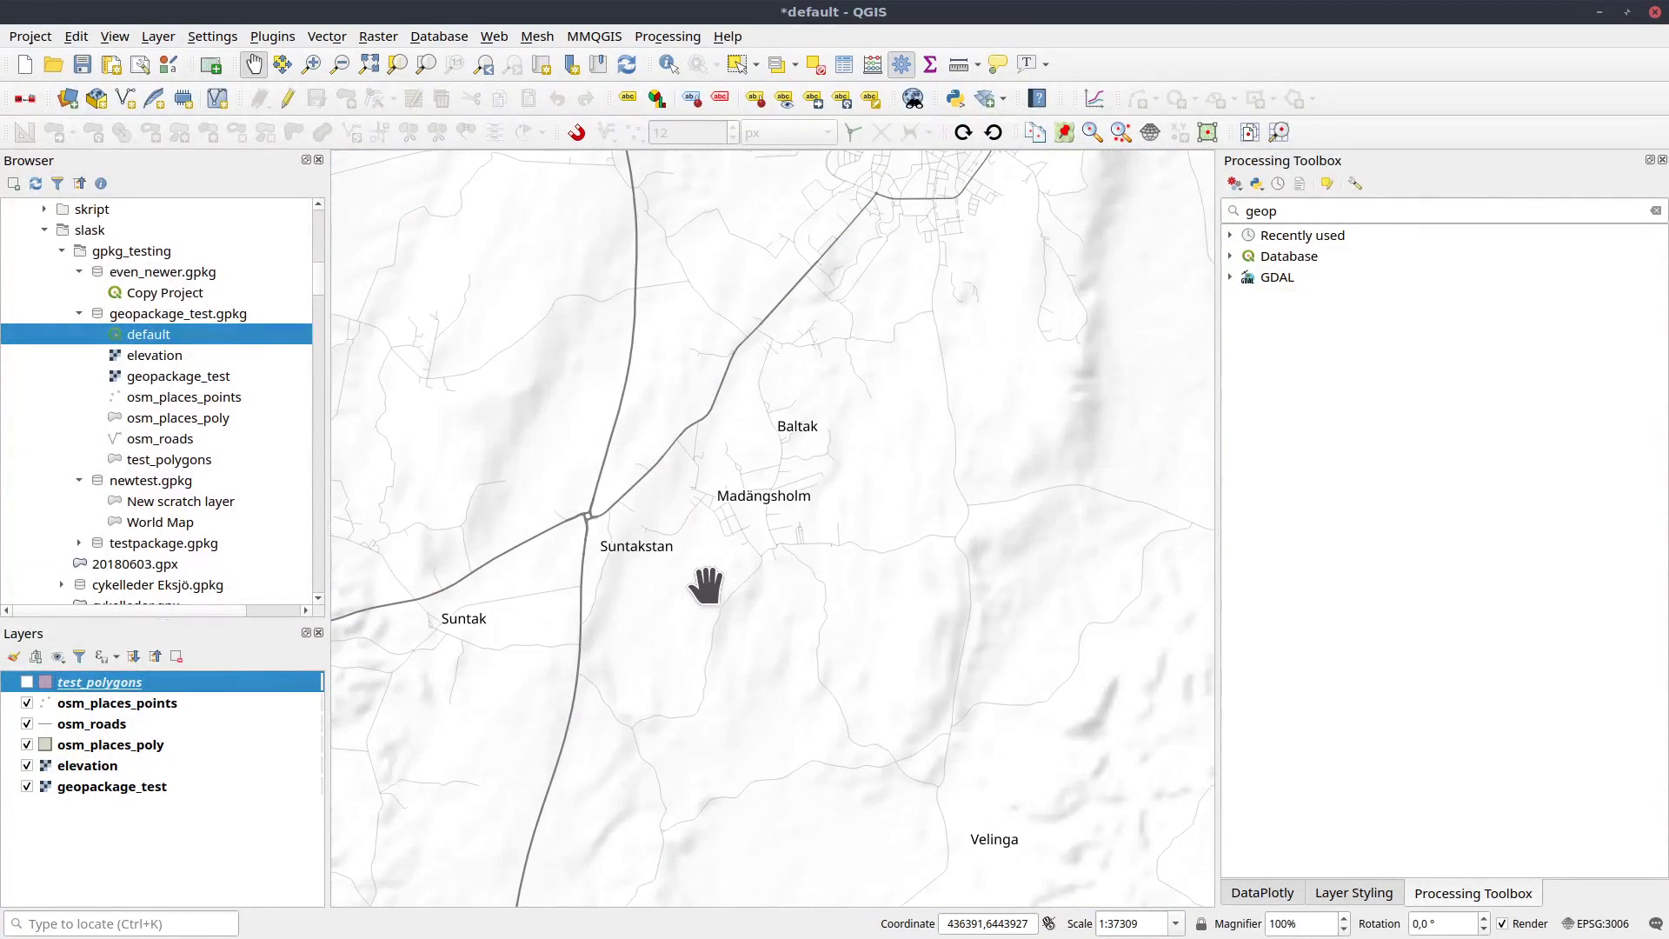